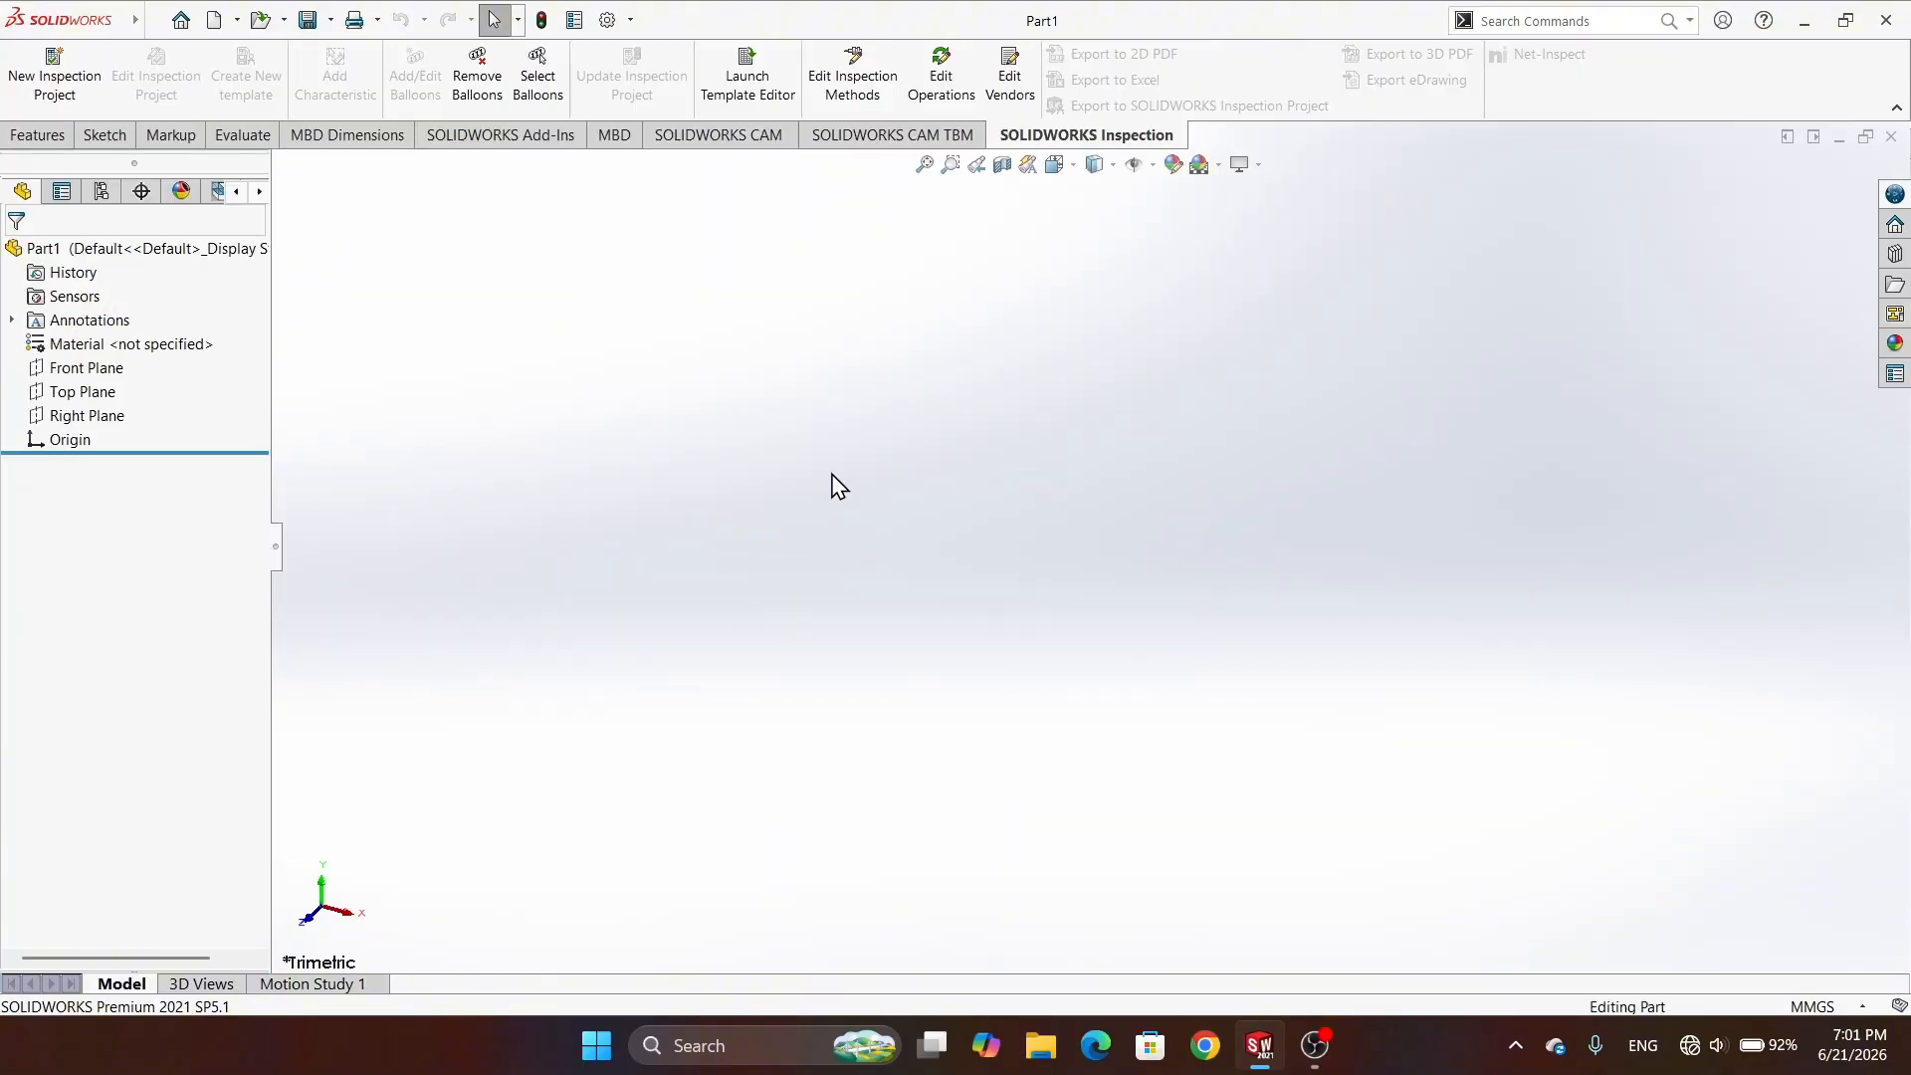
- Start a new sketch on the Front Plane
{"action": "left_click", "coordinate": [106, 138]}
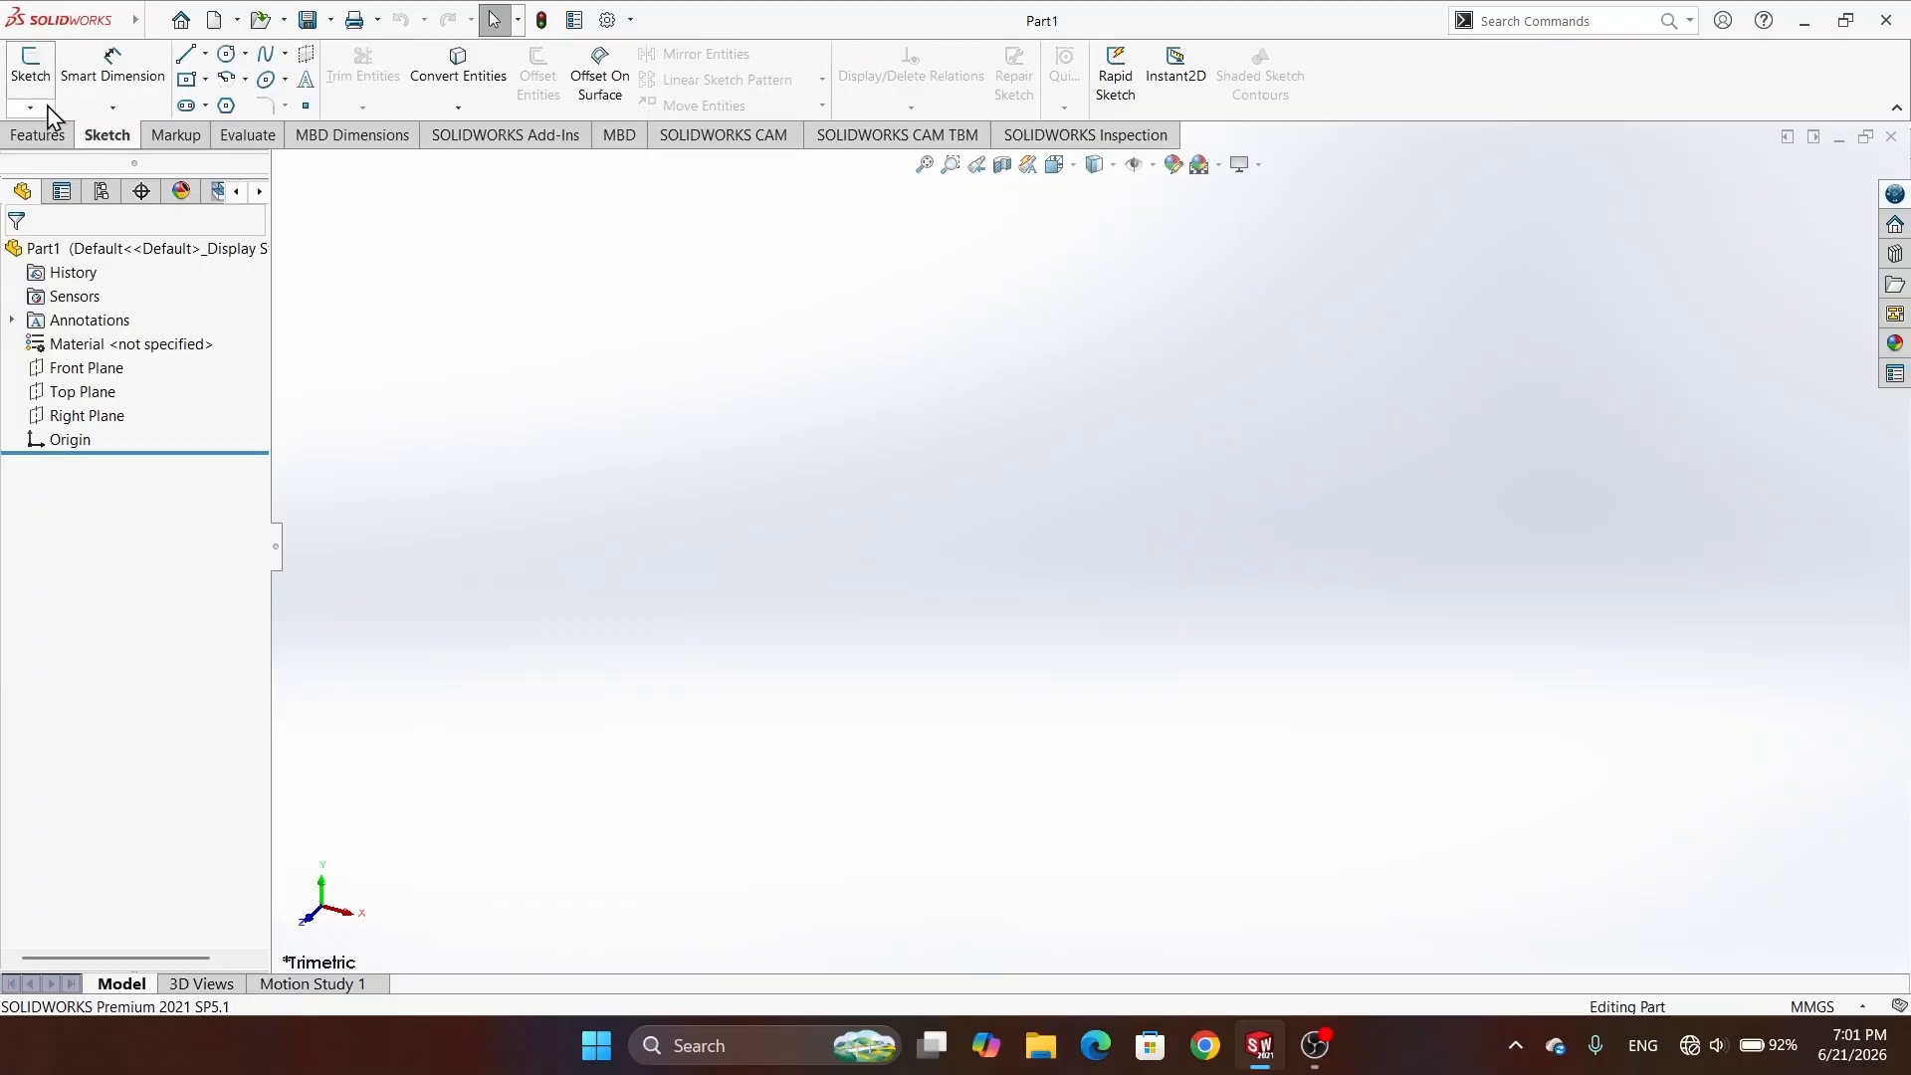
{"action": "left_click", "coordinate": [28, 72]}
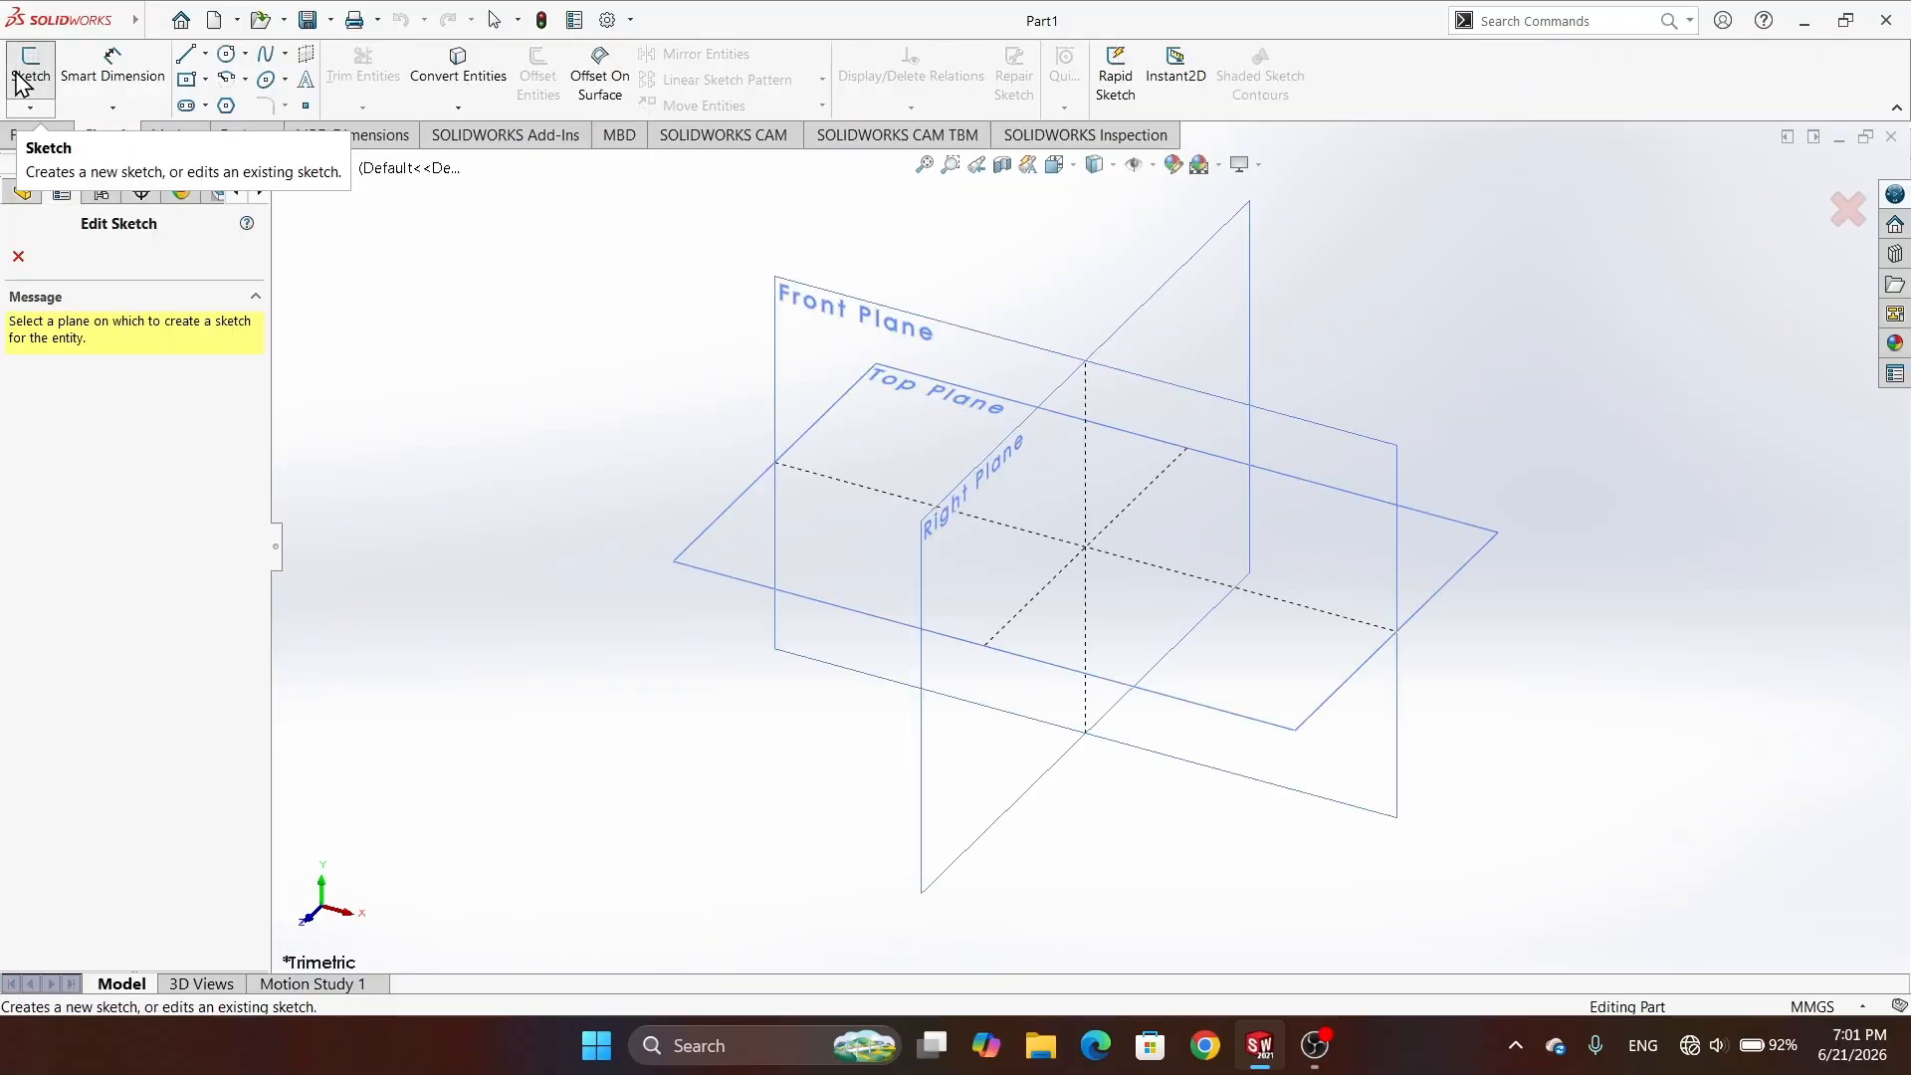
{"action": "left_click", "coordinate": [799, 314]}
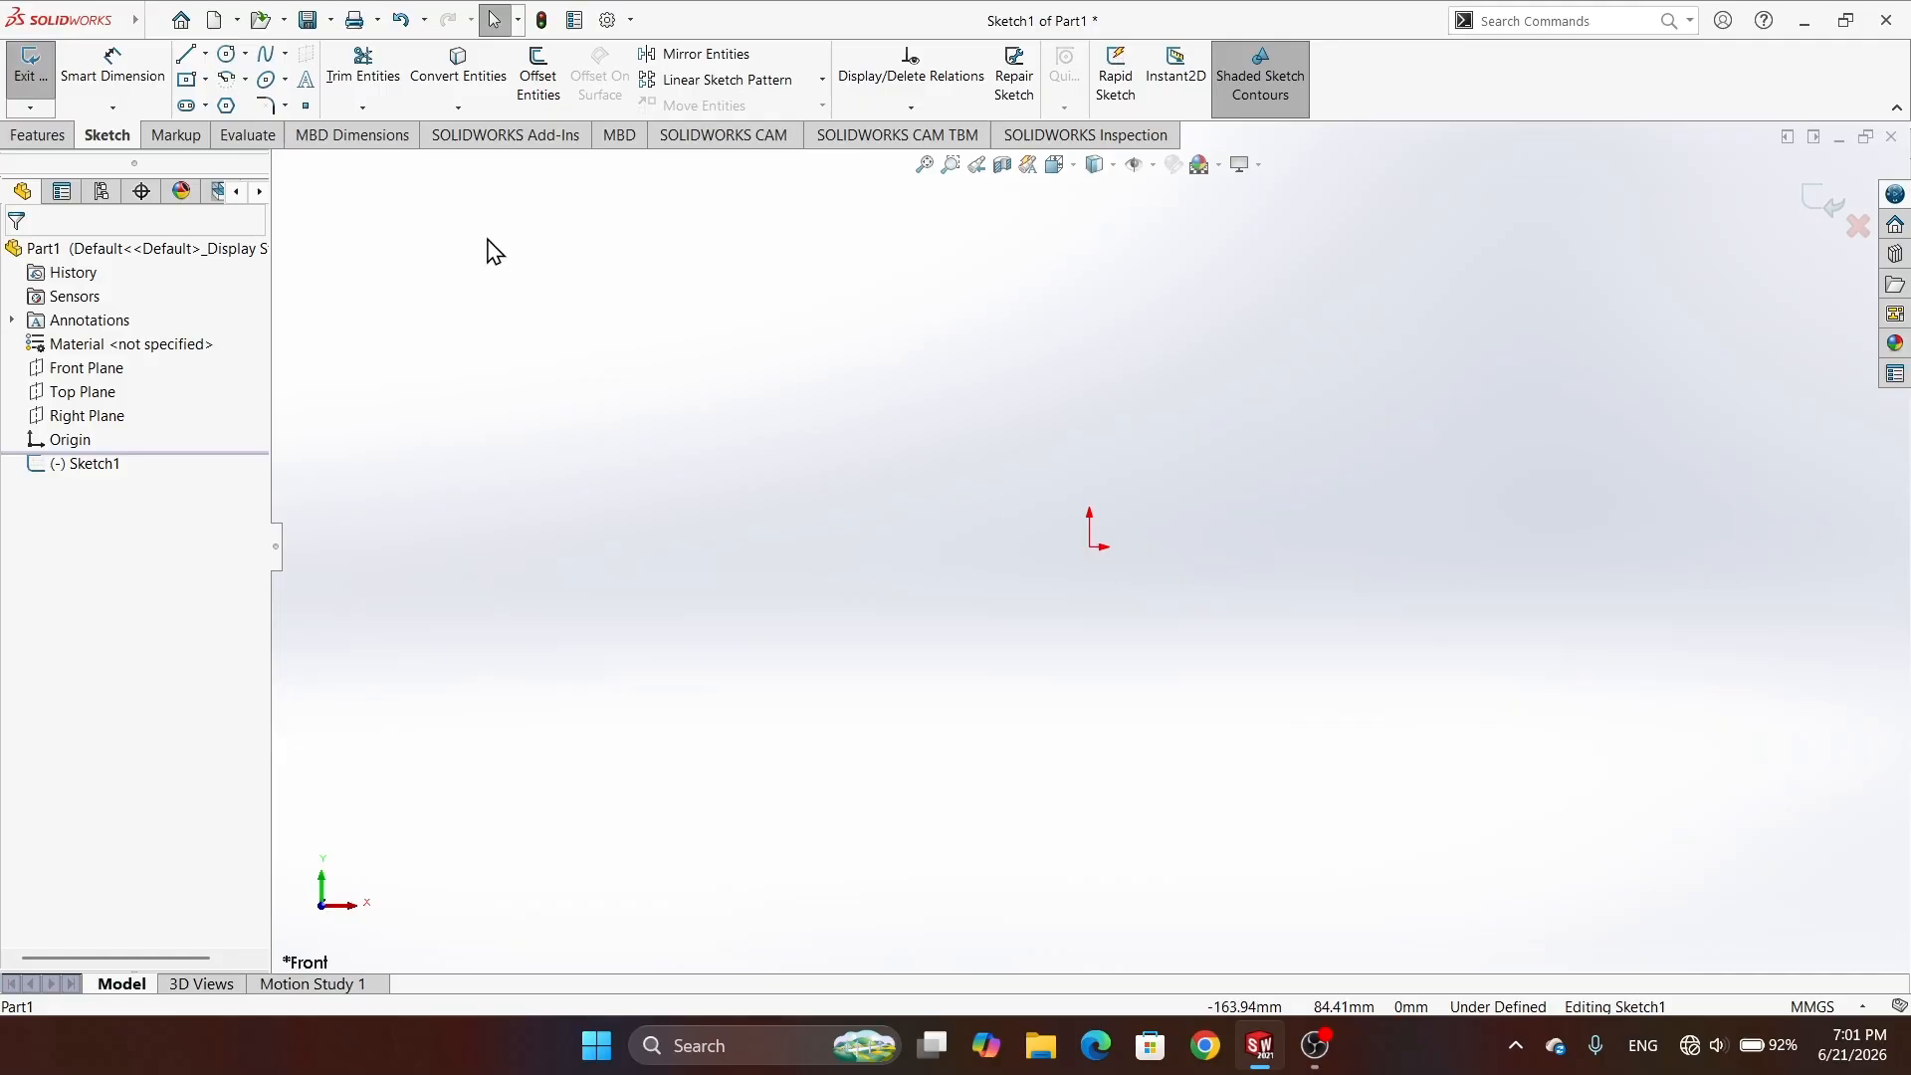
{"action": "left_click", "coordinate": [187, 58]}
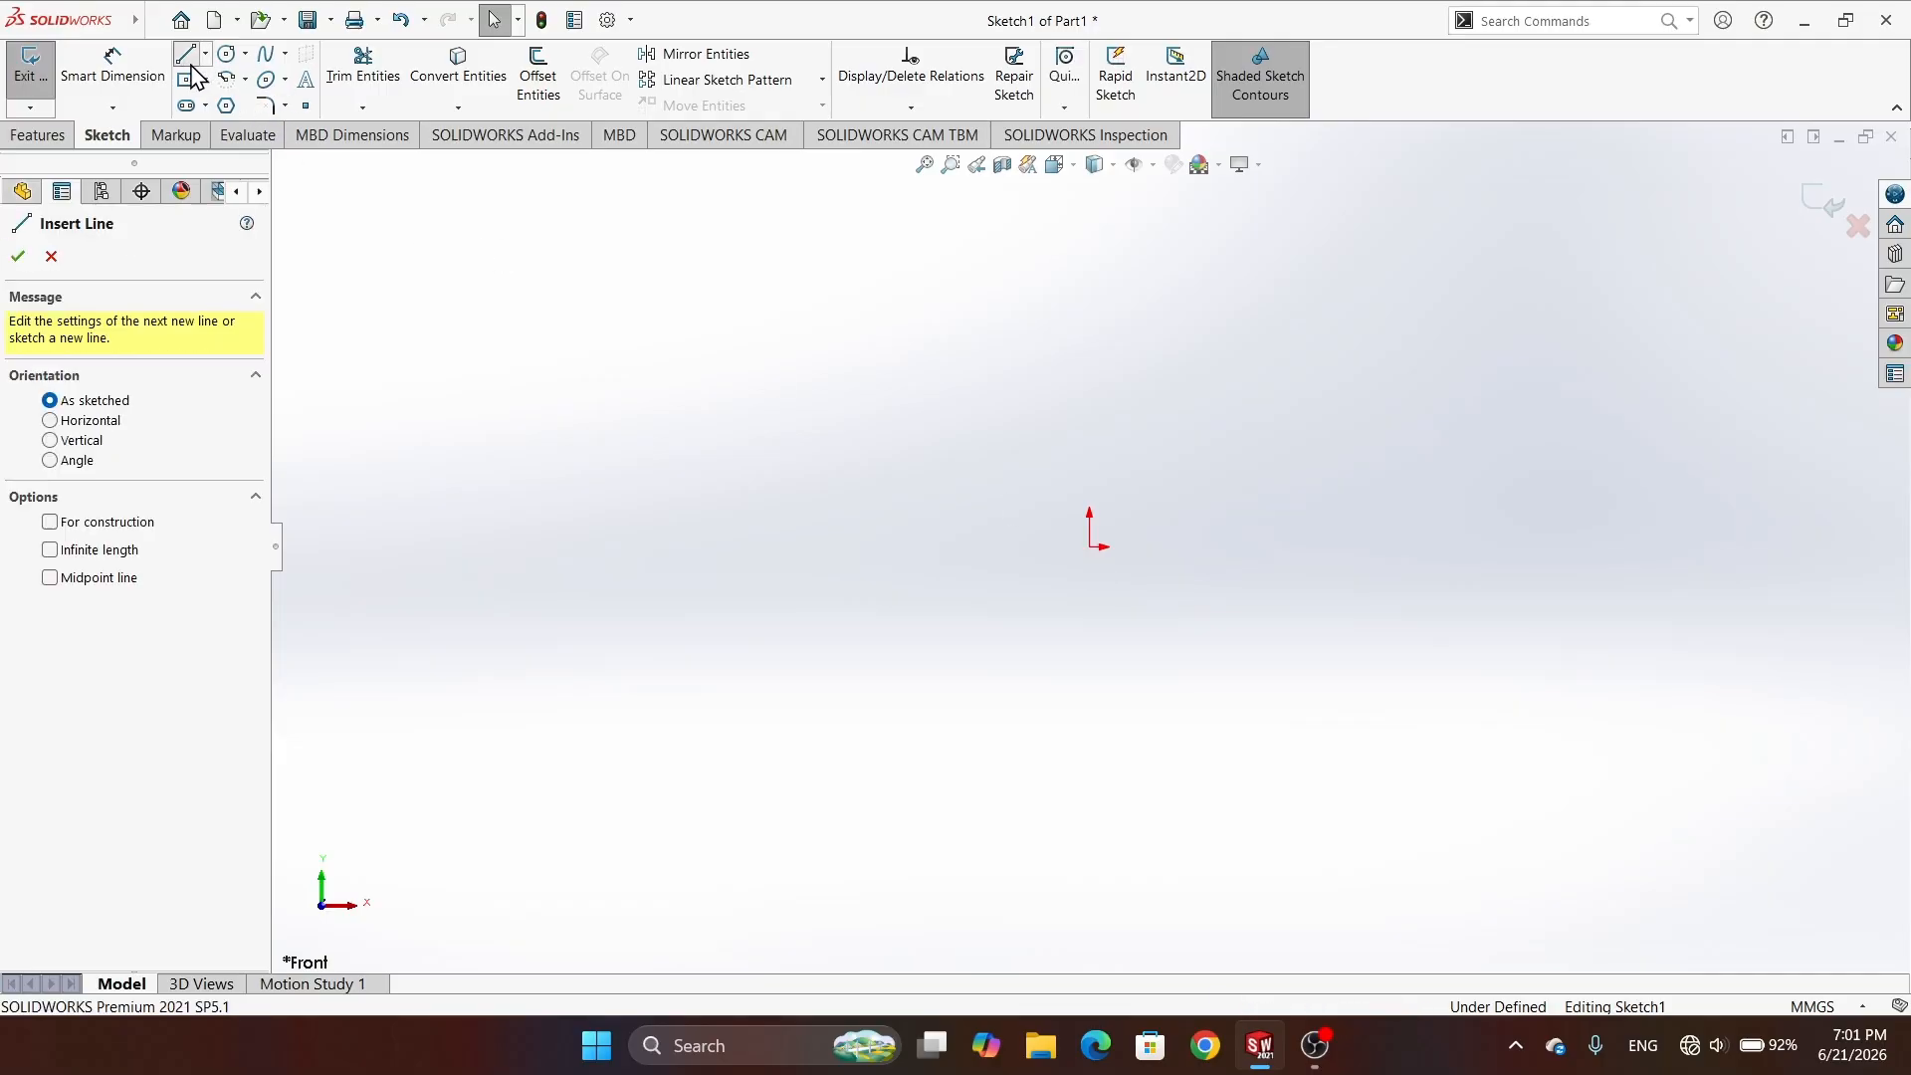
{"action": "left_click", "coordinate": [1090, 546]}
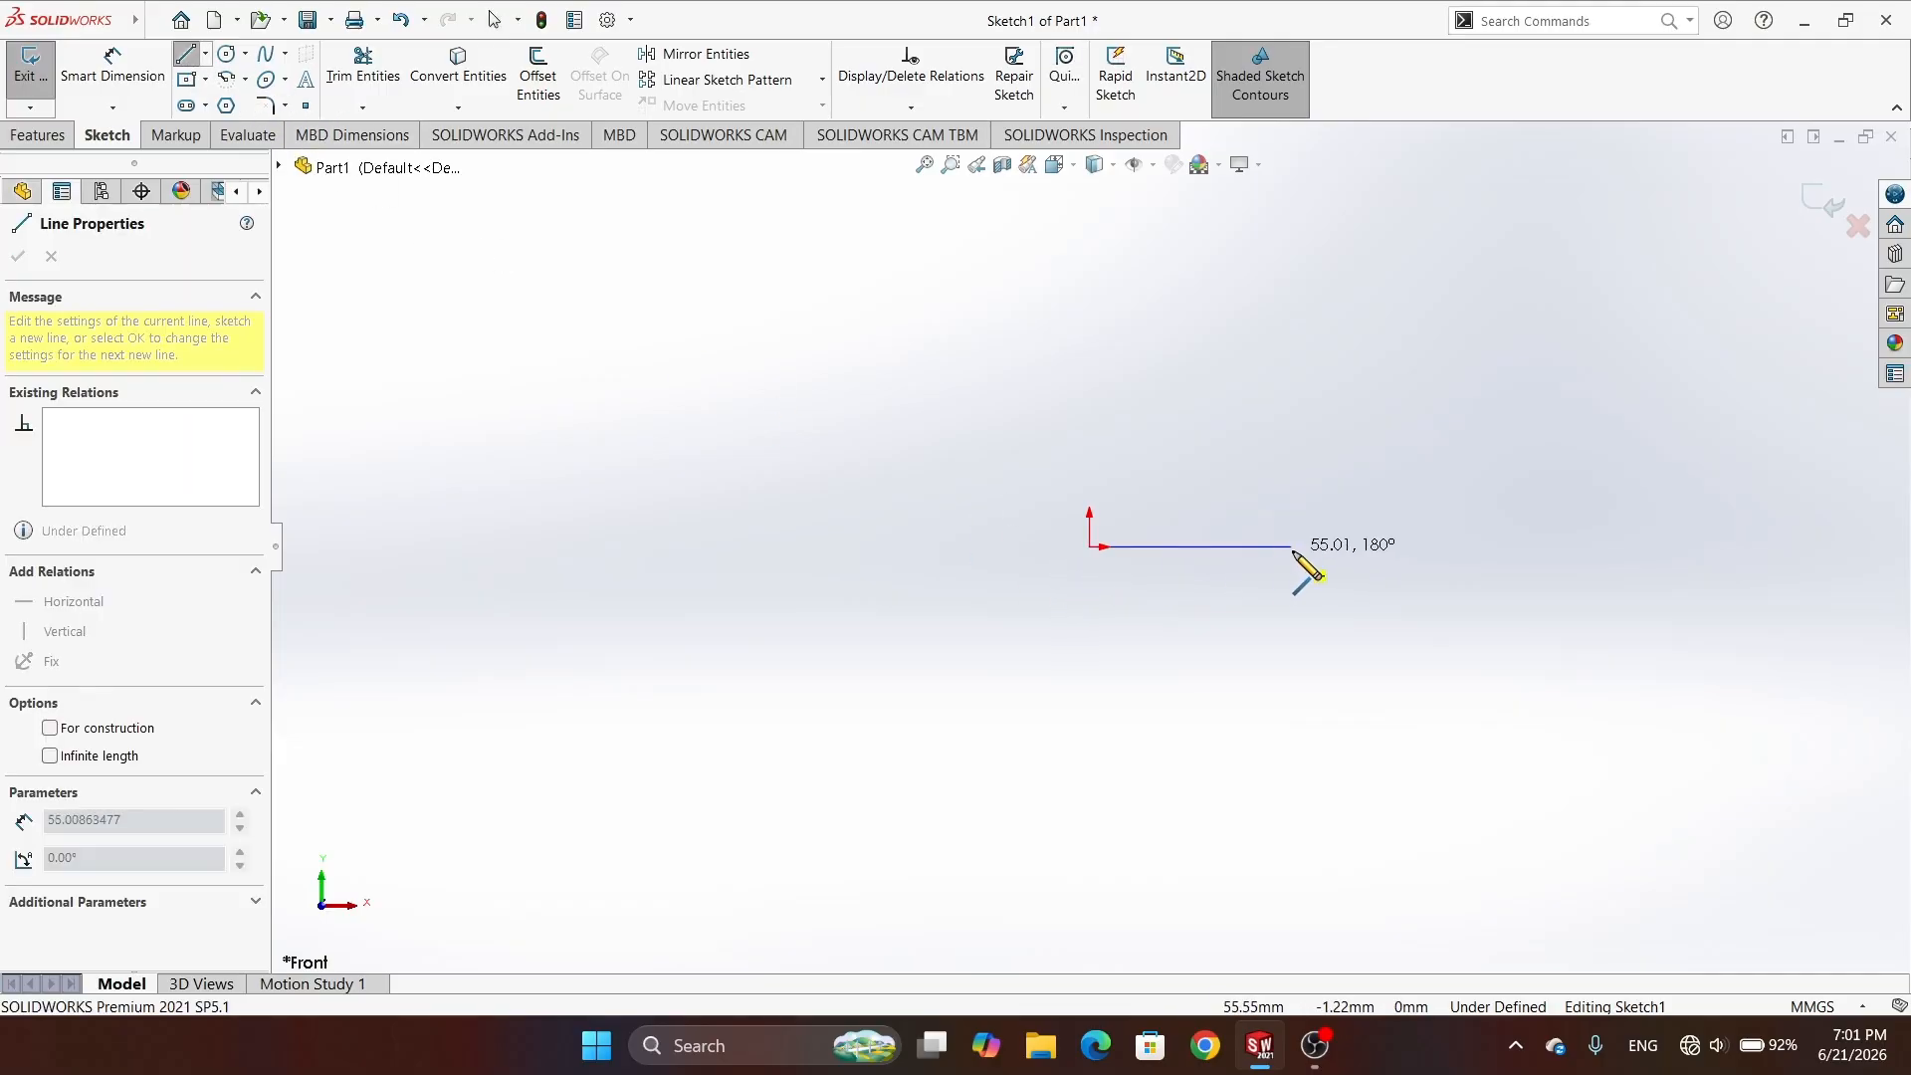
{"action": "left_click", "coordinate": [1294, 546]}
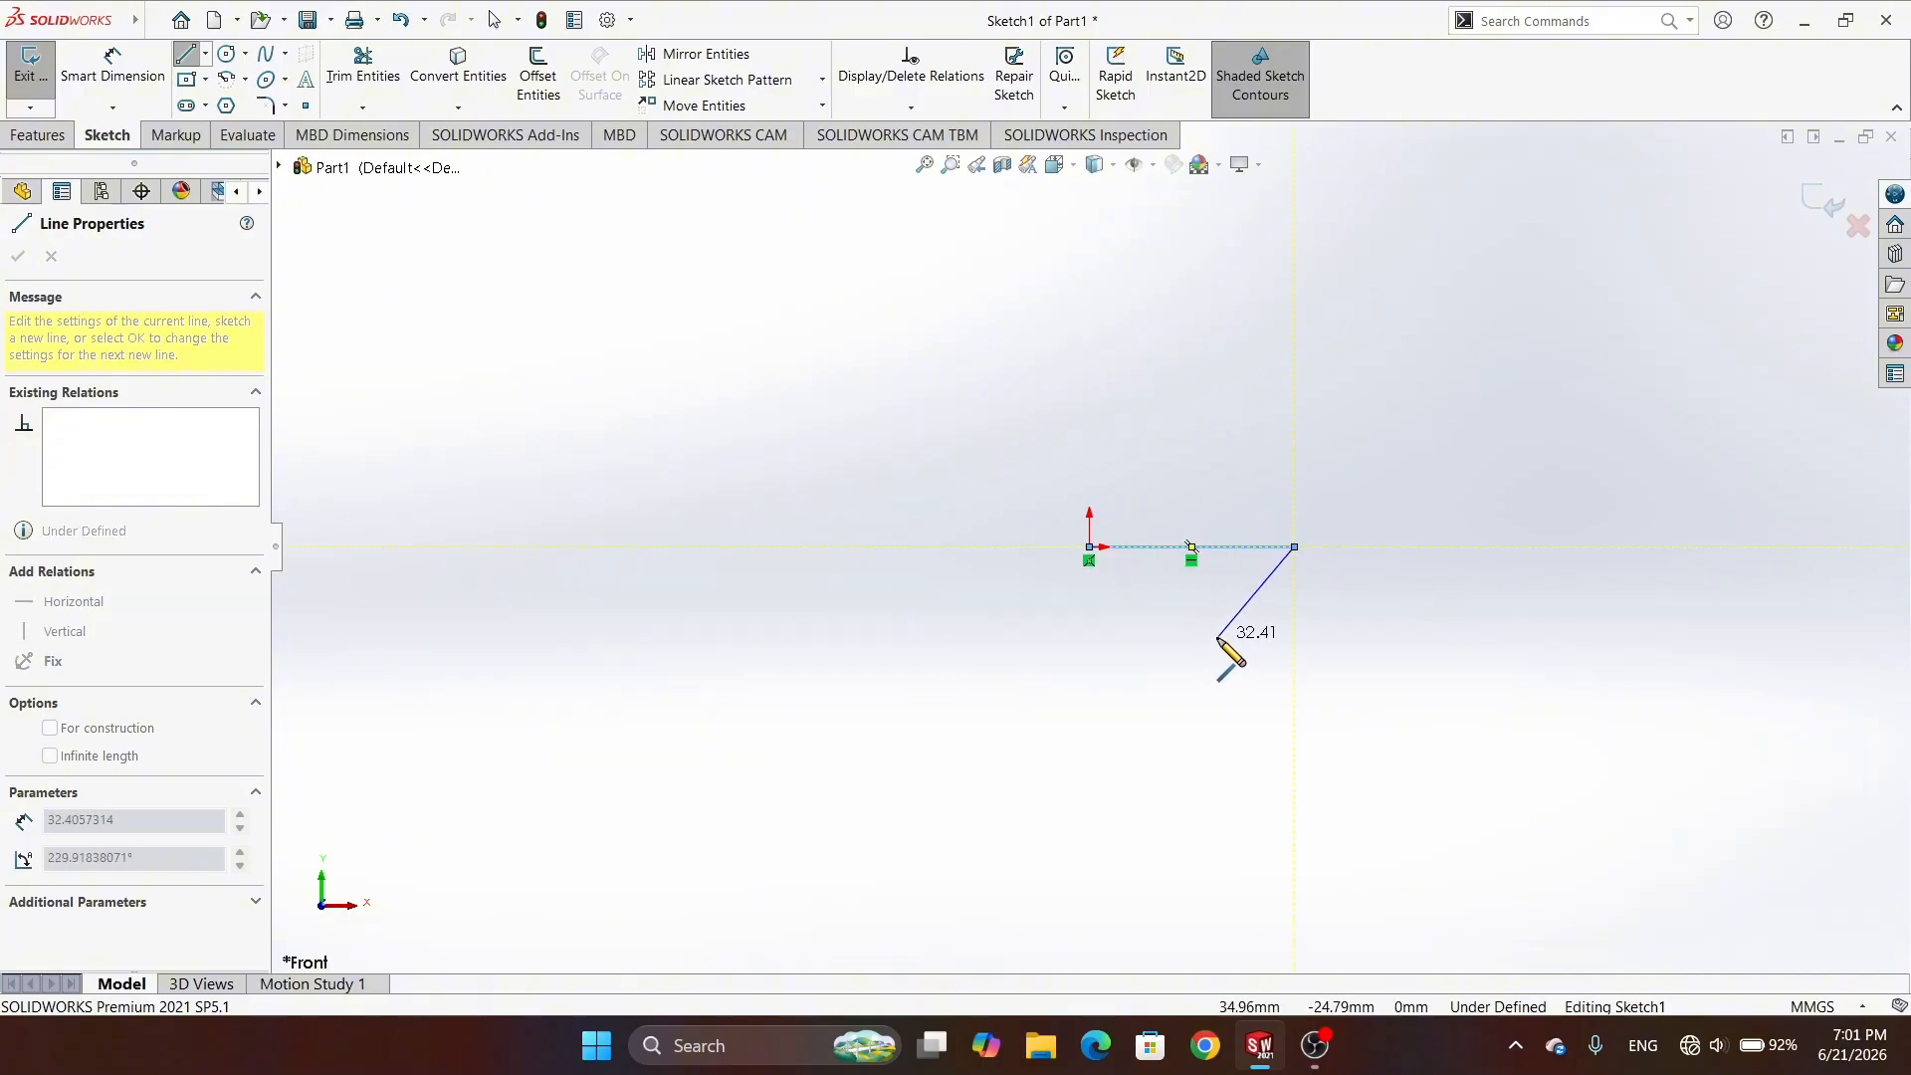
{"action": "key", "text": "Escape"}
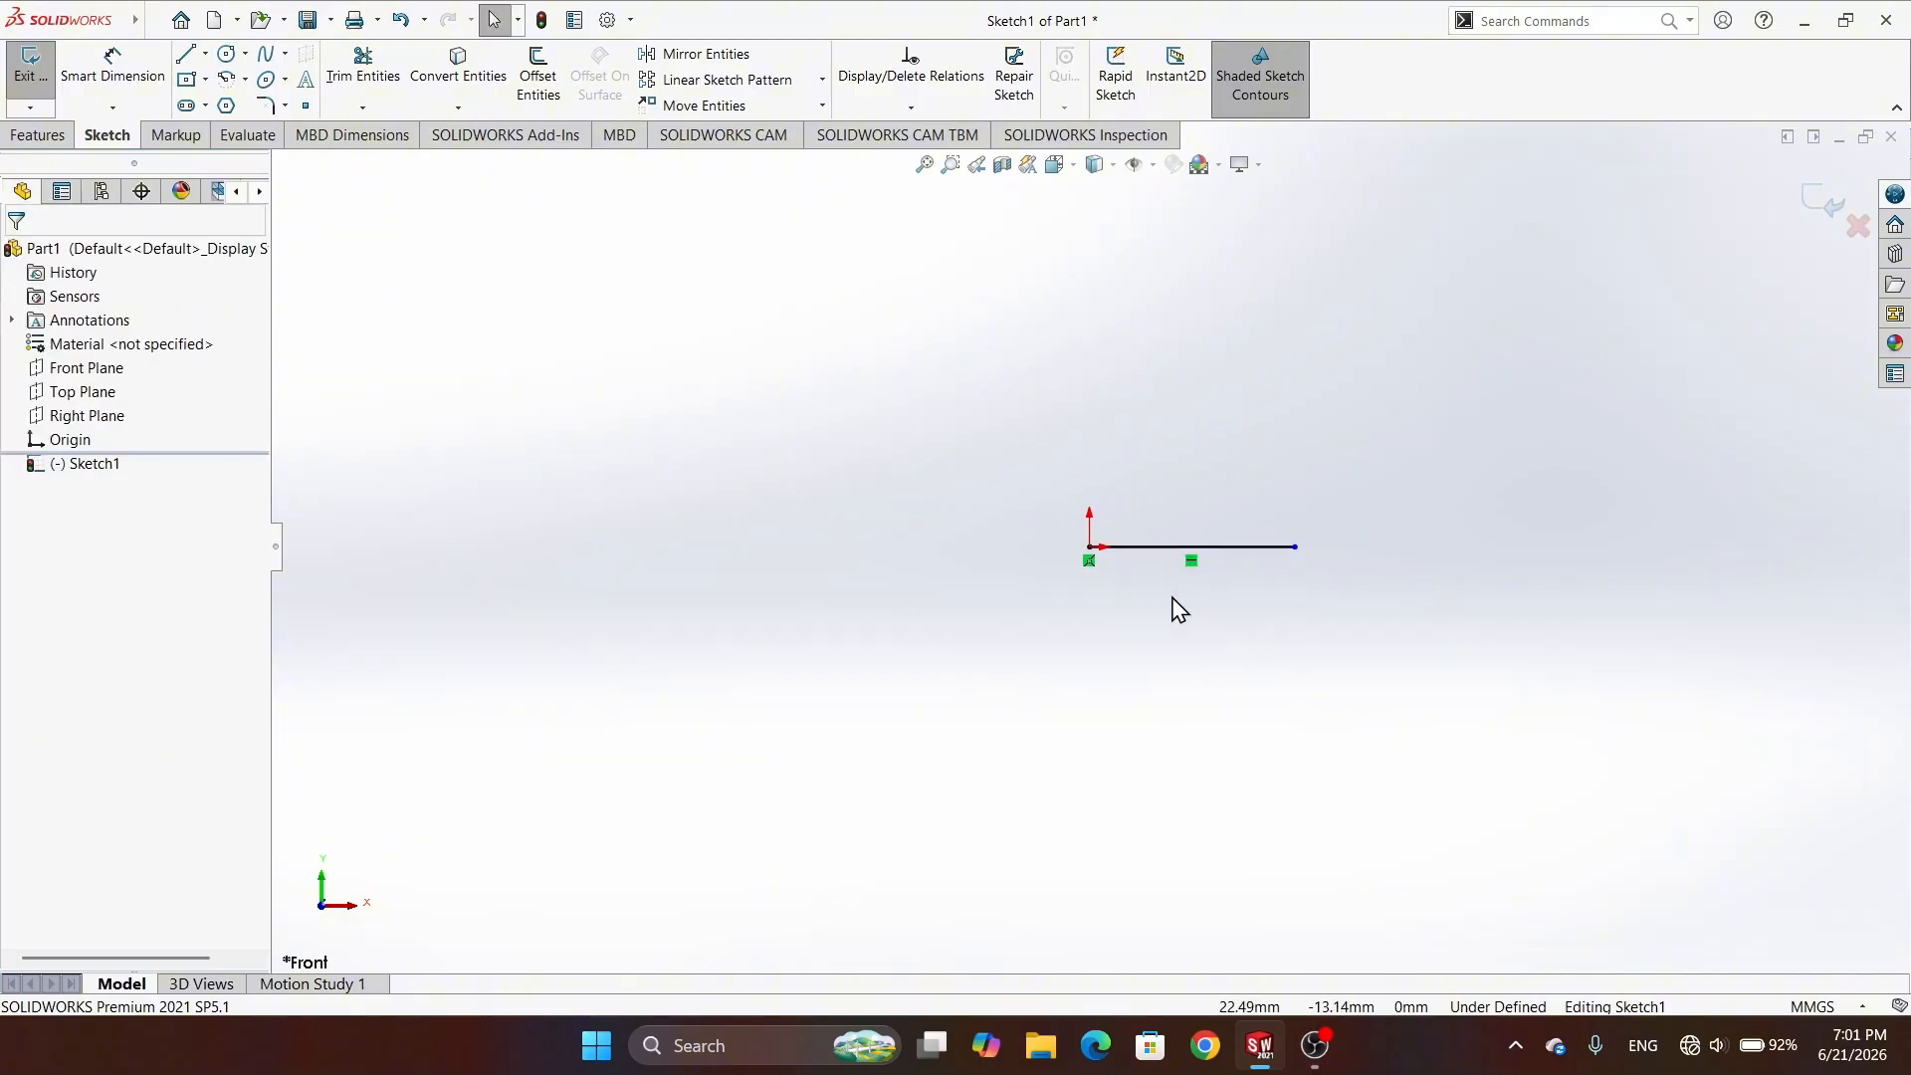
{"action": "left_click", "coordinate": [1160, 548]}
{"action": "key", "text": "Delete"}
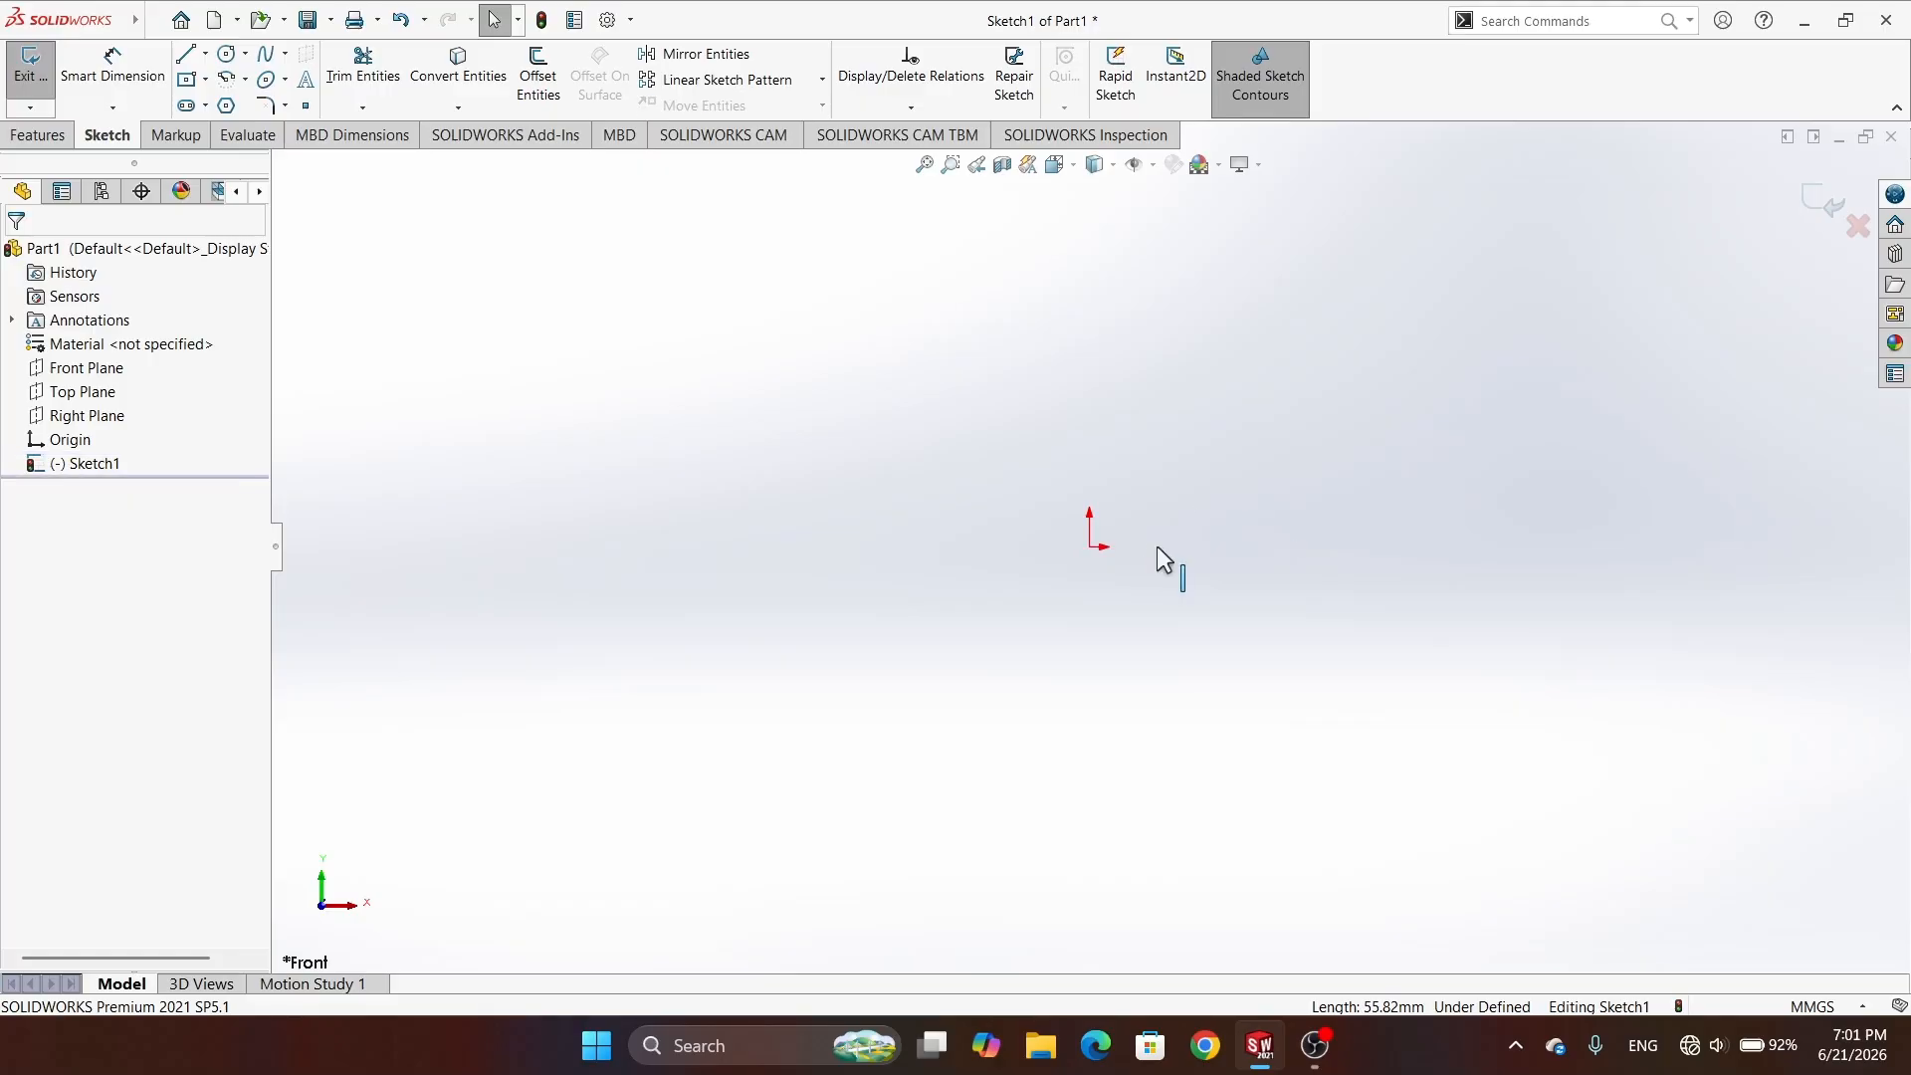
{"action": "left_click", "coordinate": [157, 22]}
{"action": "left_click", "coordinate": [668, 264]}
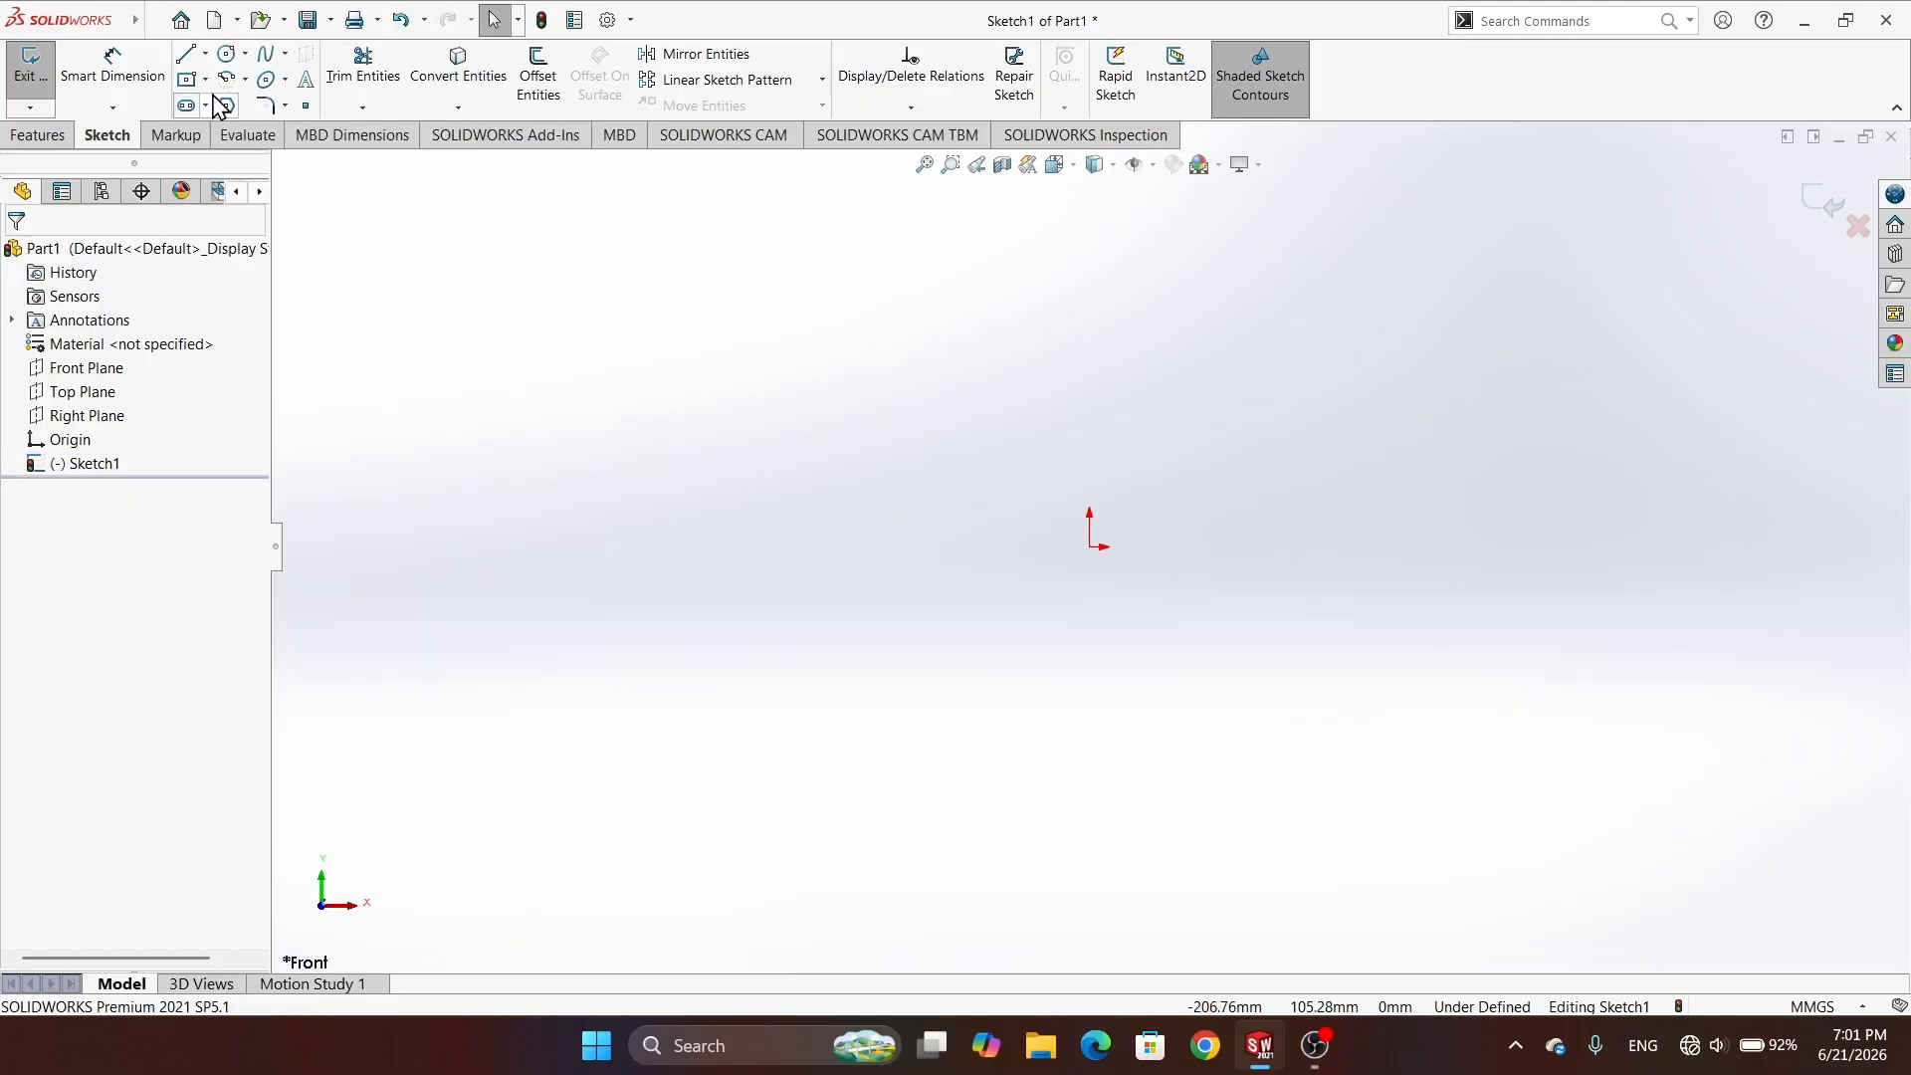
- Sketch a center rectangle about 84 mm wide and 64 mm high beside the origin
{"action": "left_click", "coordinate": [187, 82]}
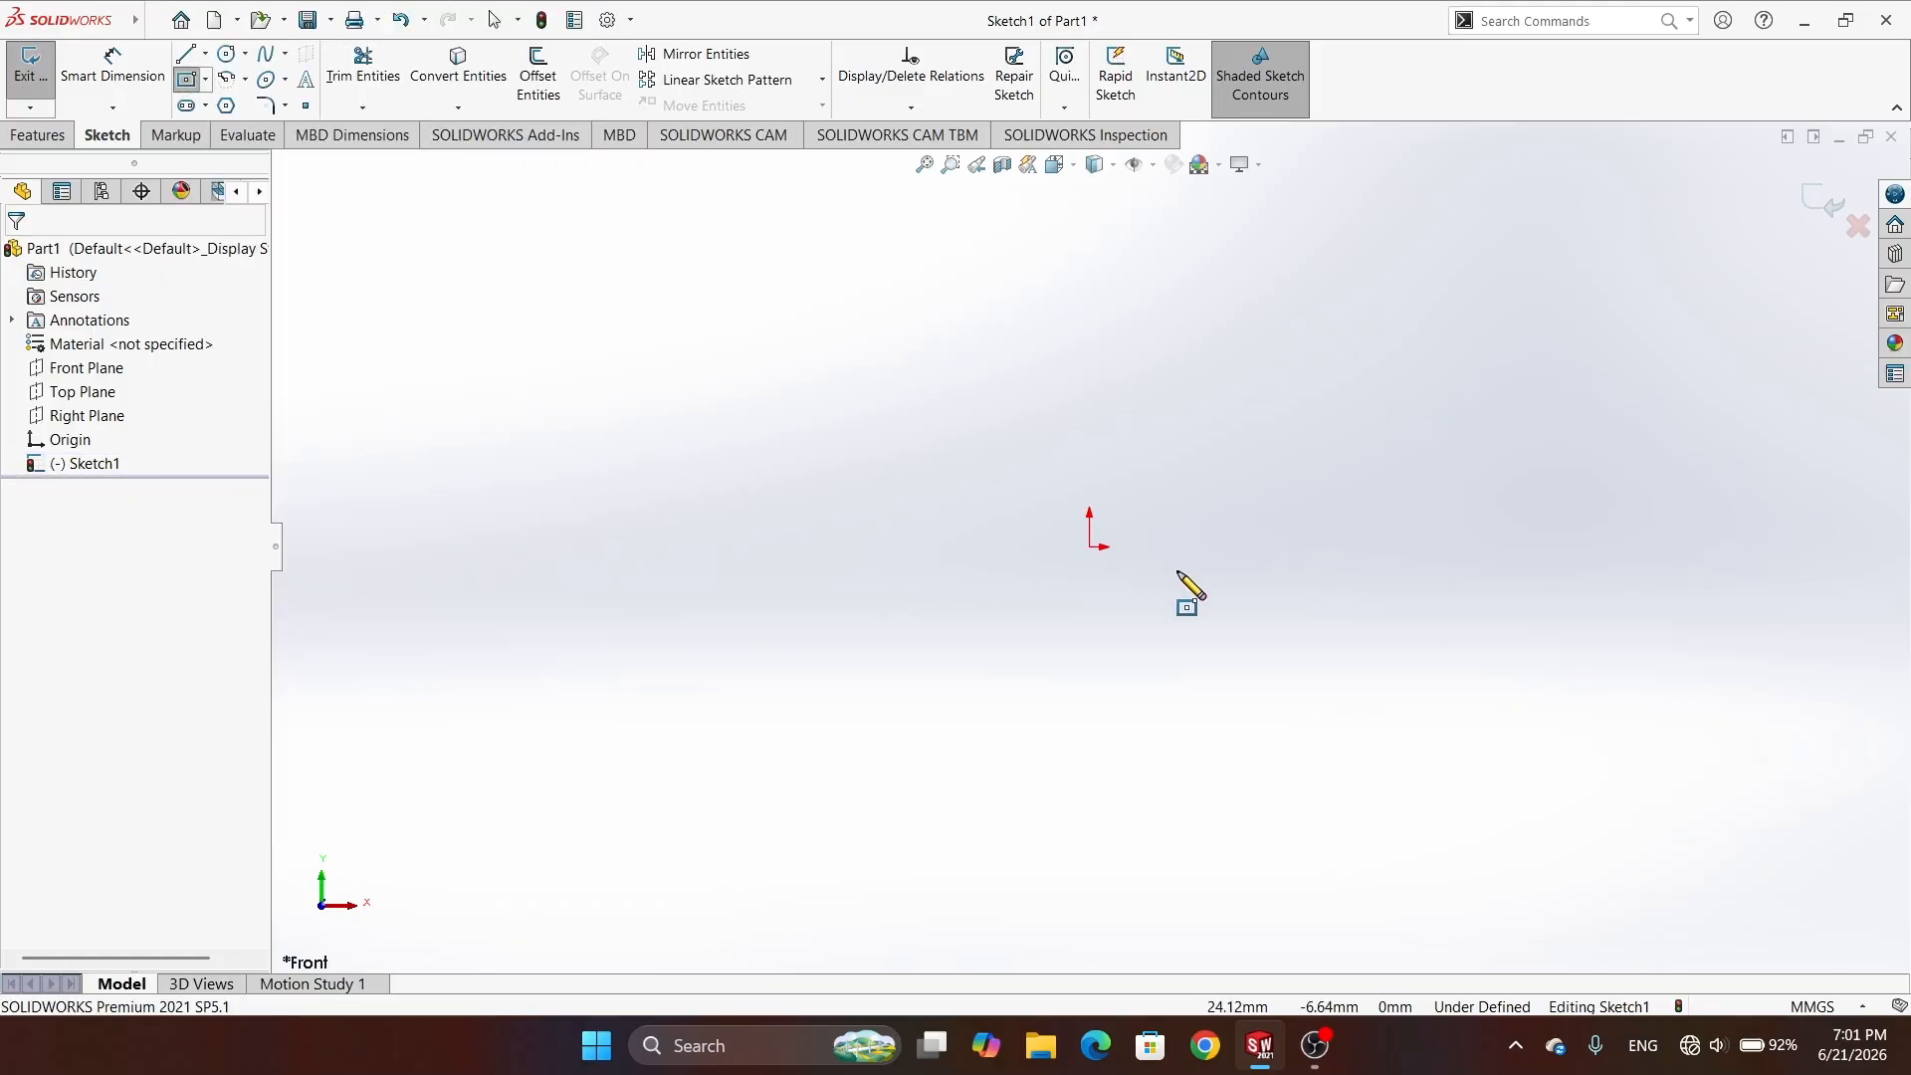
{"action": "left_click", "coordinate": [1260, 541]}
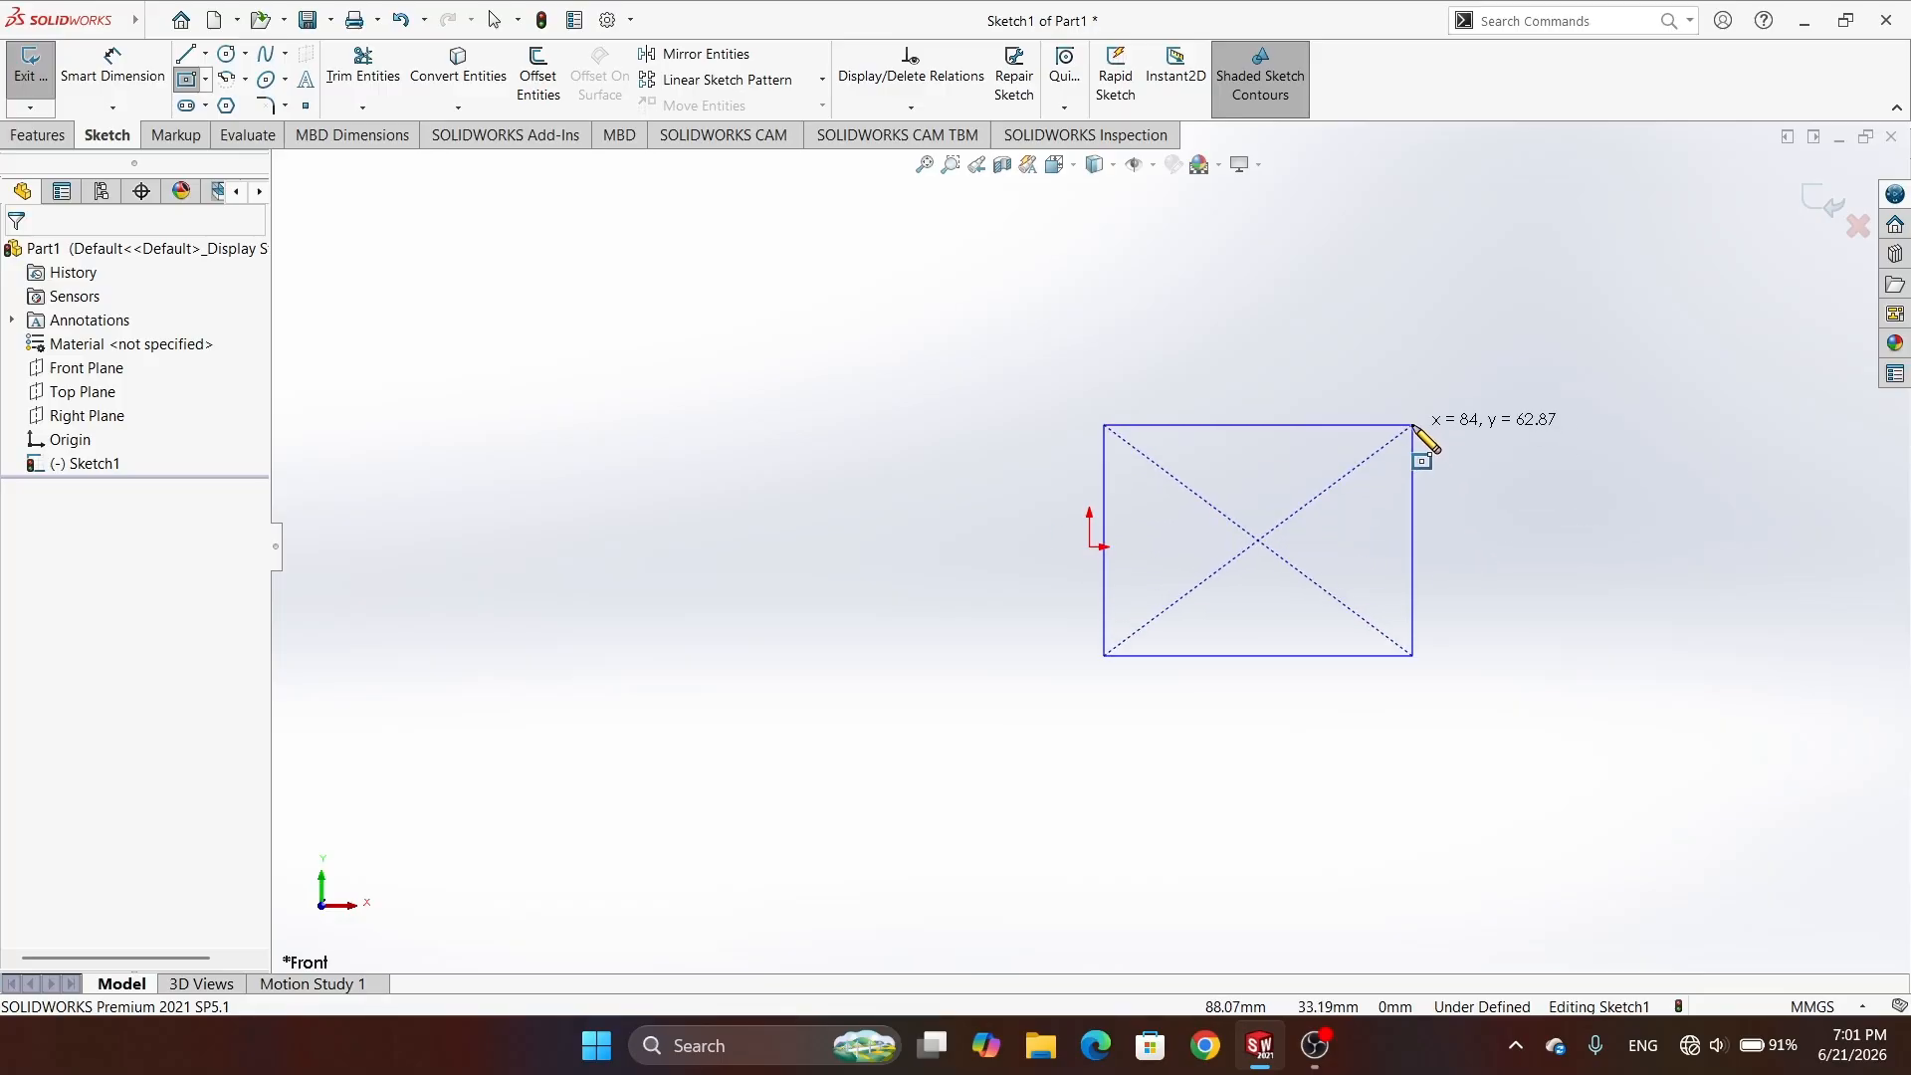
{"action": "left_click", "coordinate": [1414, 426]}
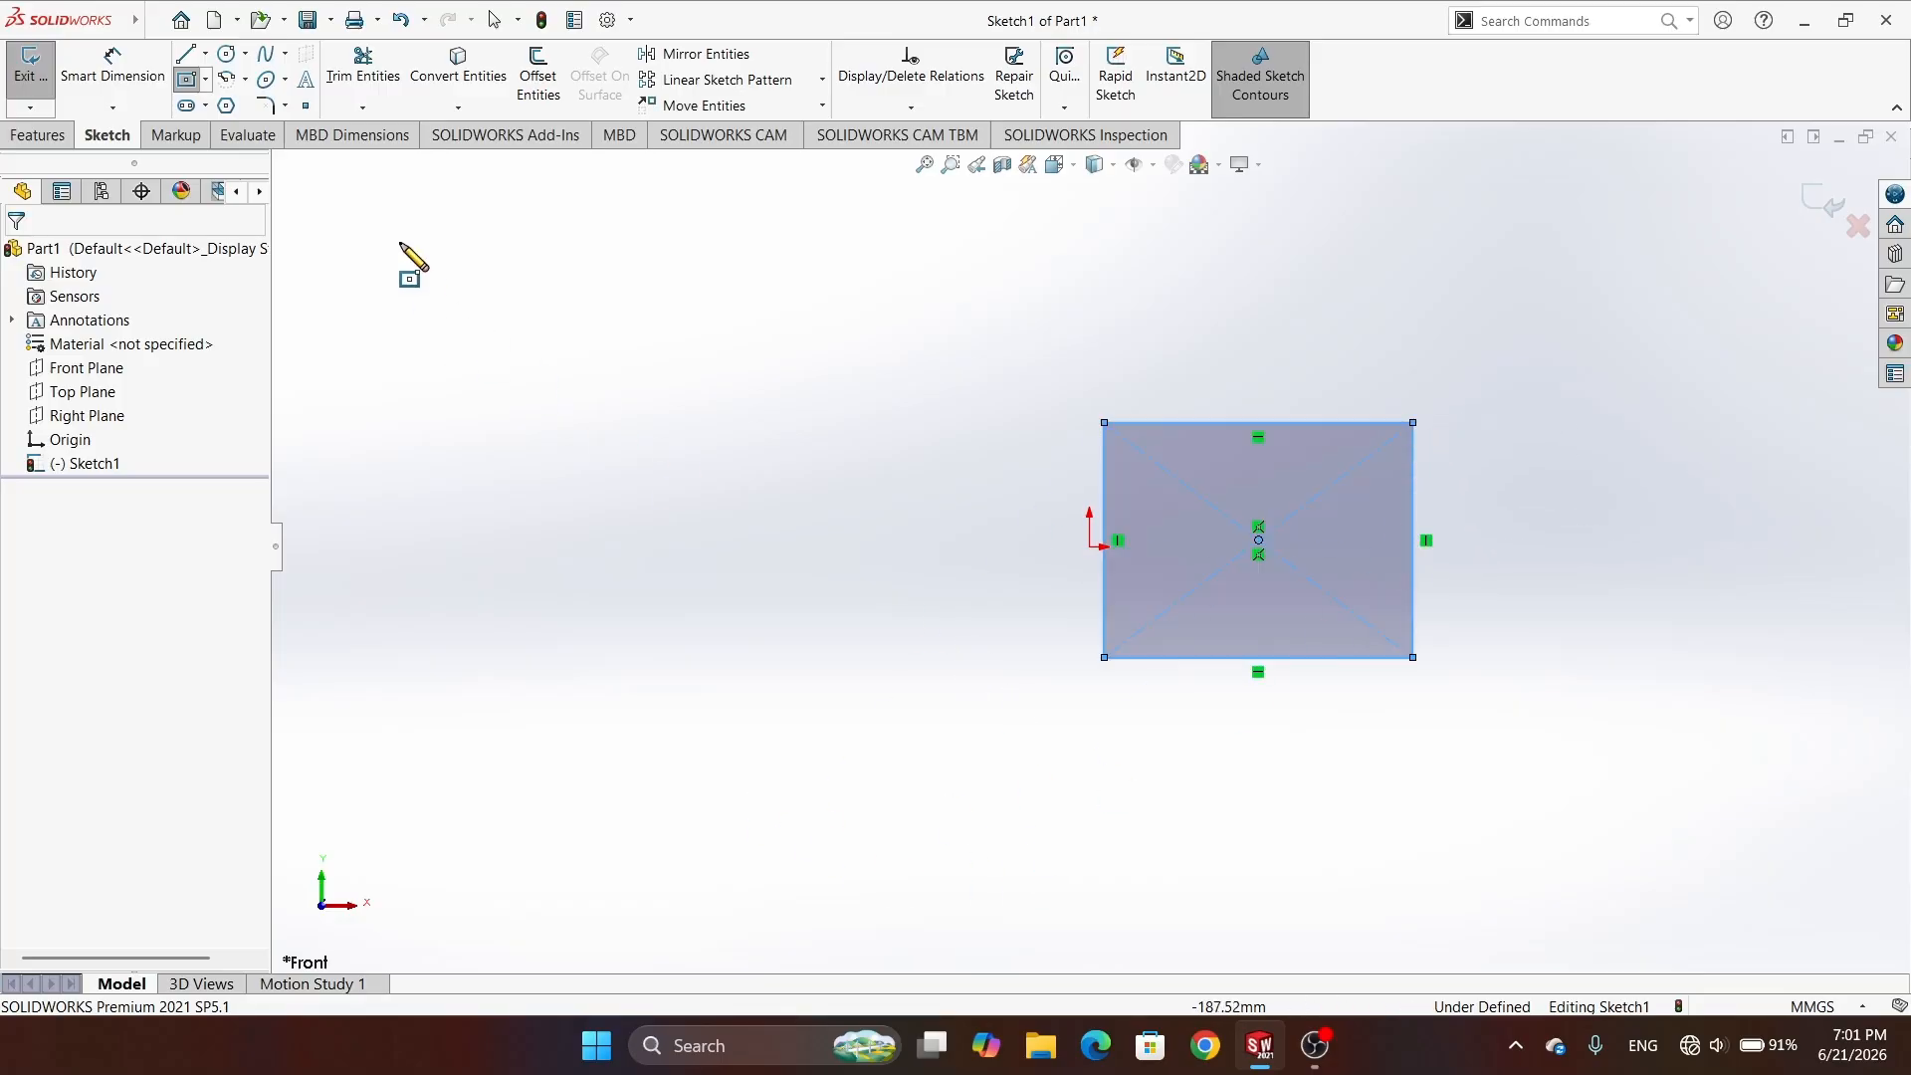
- Dimension the rectangle's width and height, keeping both sizes as drawn
{"action": "left_click", "coordinate": [112, 70]}
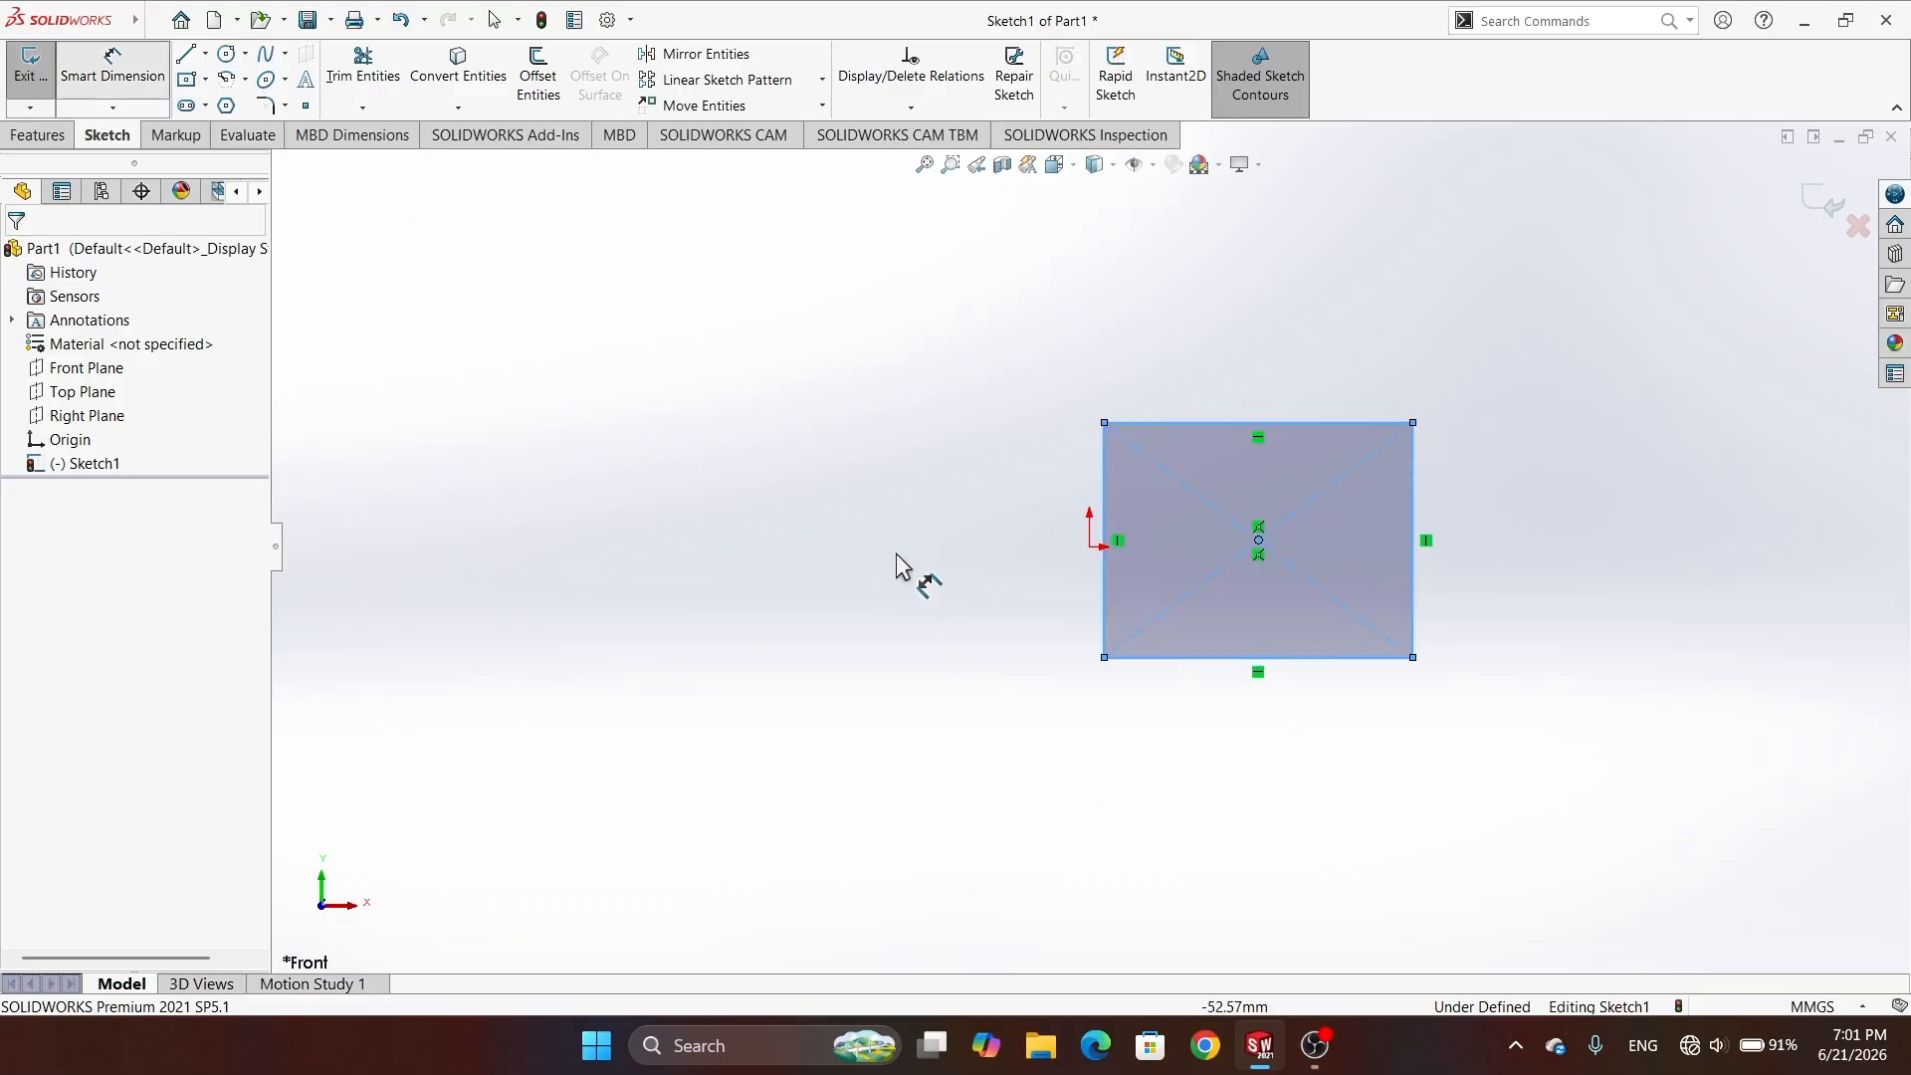
{"action": "left_click", "coordinate": [1232, 659]}
{"action": "left_click", "coordinate": [1262, 757]}
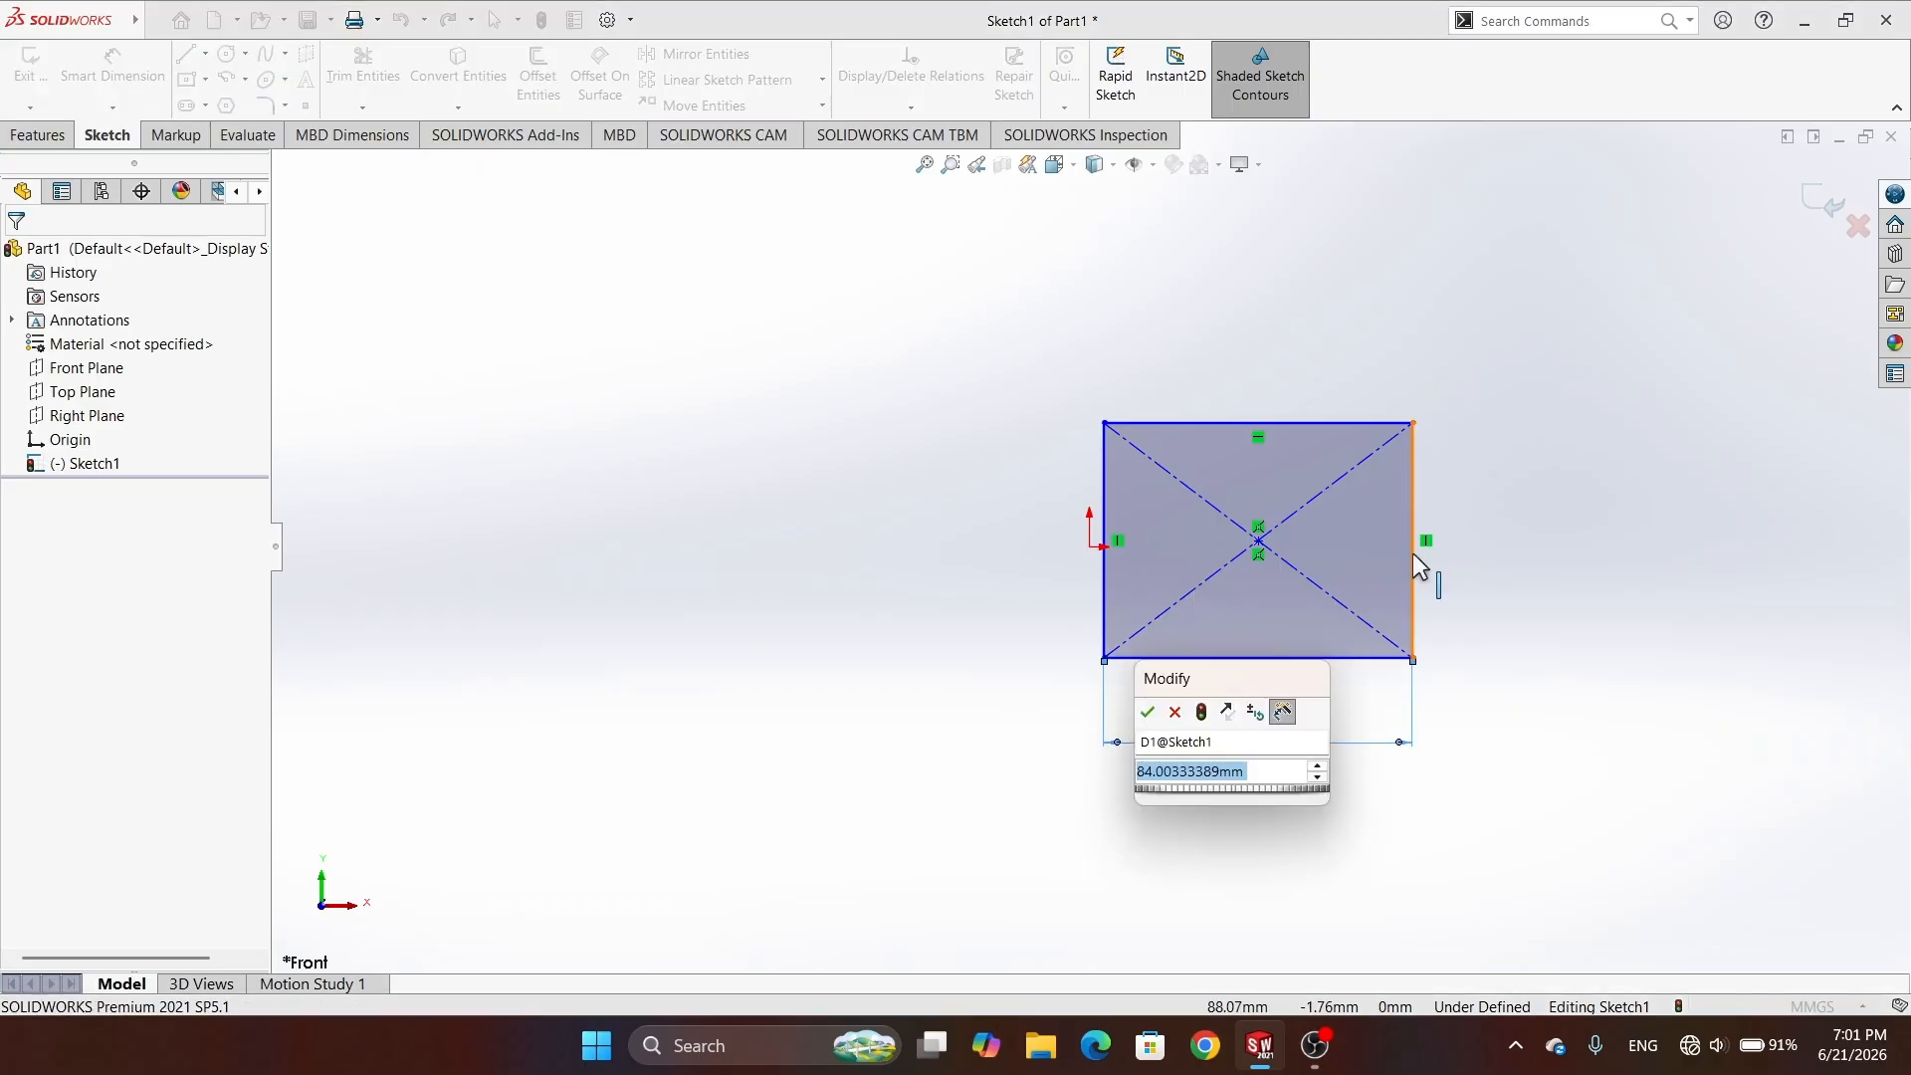
{"action": "left_click", "coordinate": [1147, 711]}
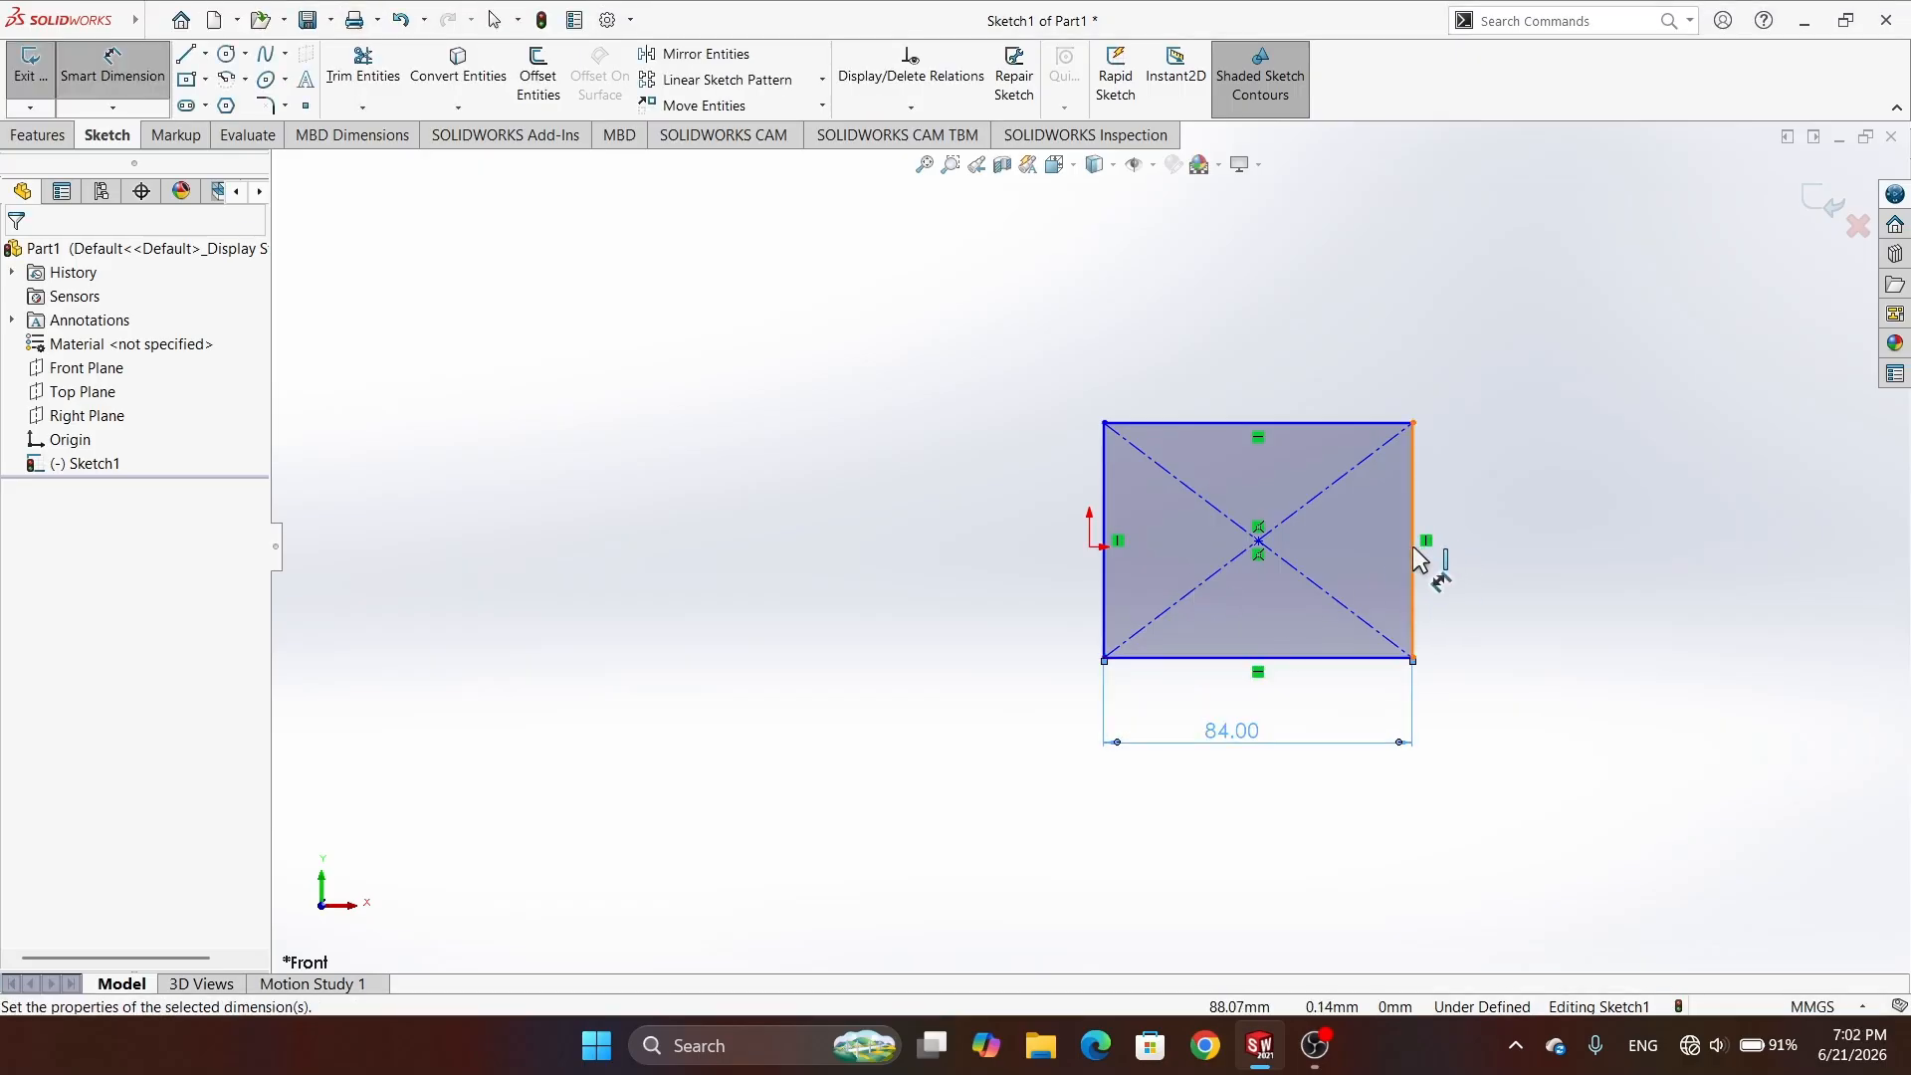
{"action": "left_click", "coordinate": [1413, 553]}
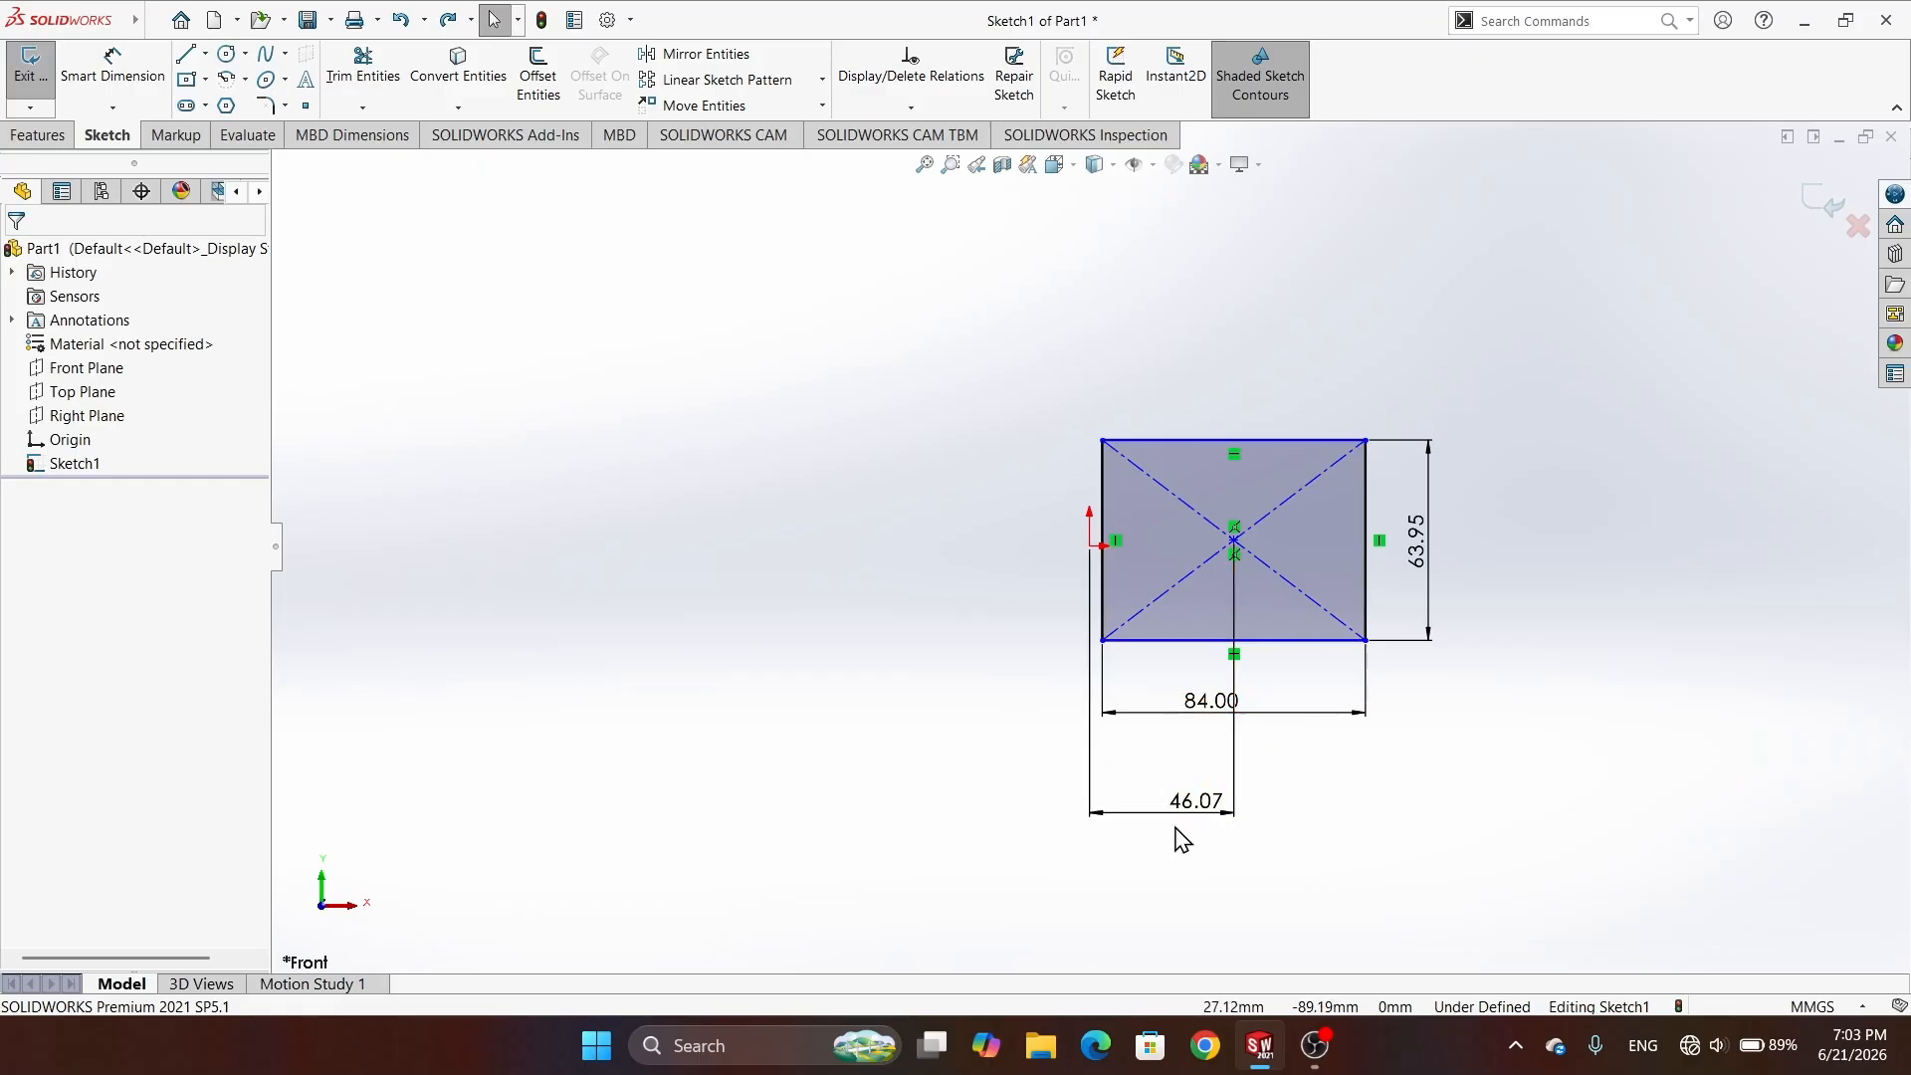
- Delete the horizontal dimension between the origin and the rectangle's center and recreate it with a value of 0 mm
{"action": "left_click", "coordinate": [1180, 805]}
{"action": "key", "text": "Delete"}
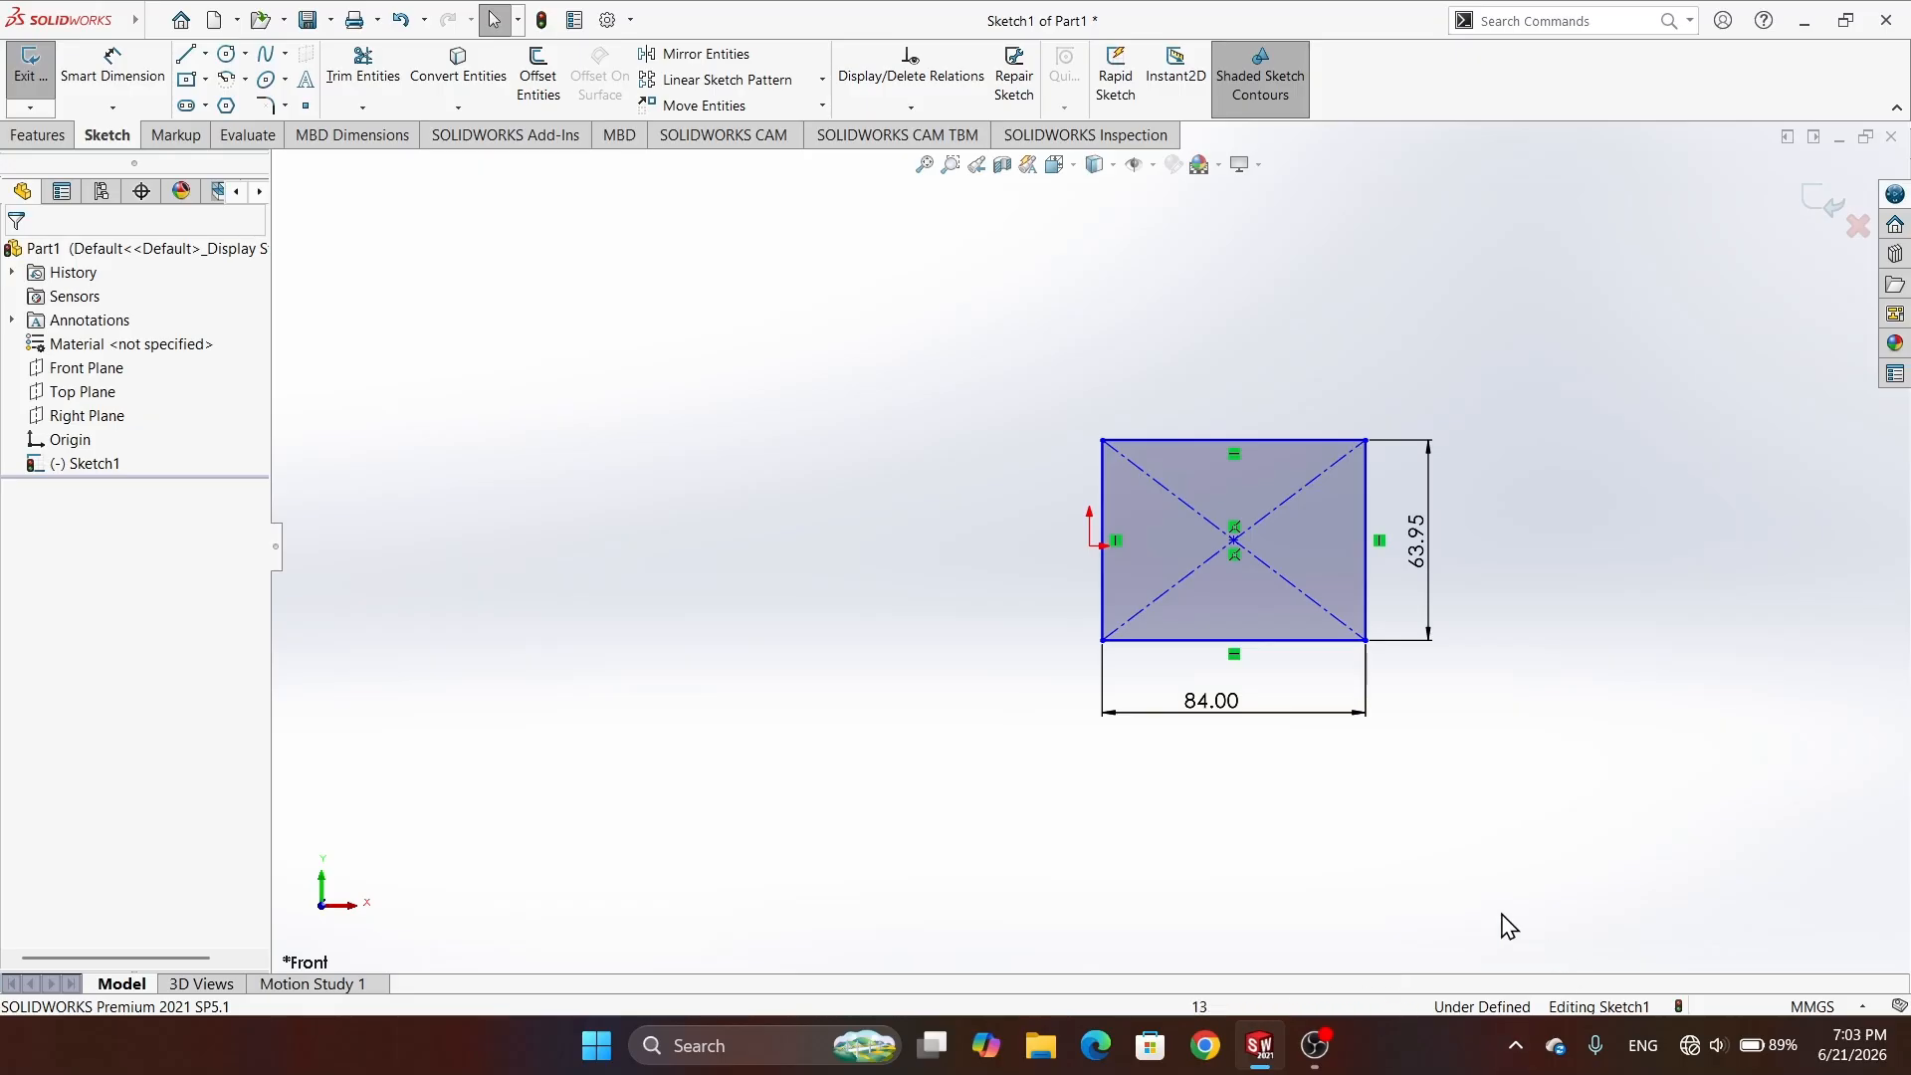
{"action": "left_click", "coordinate": [1088, 549]}
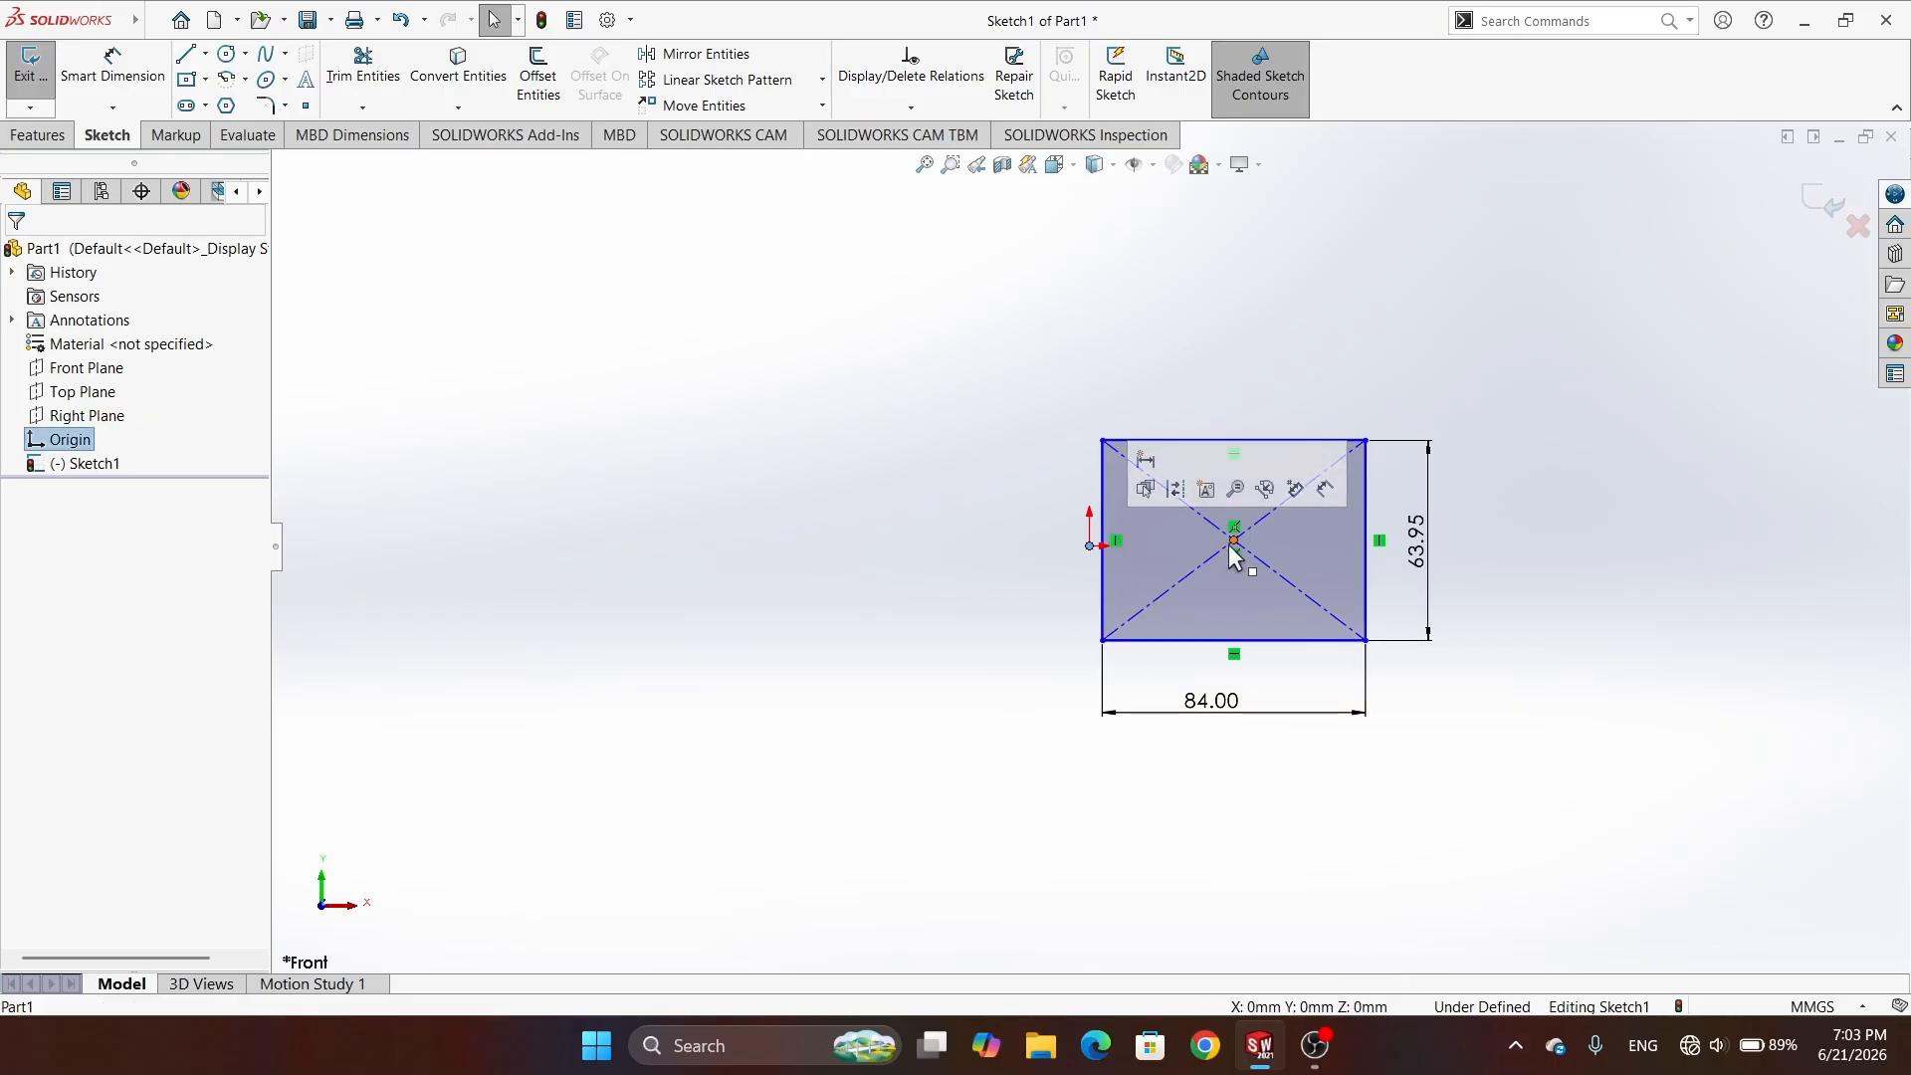
{"action": "left_click", "coordinate": [1233, 541]}
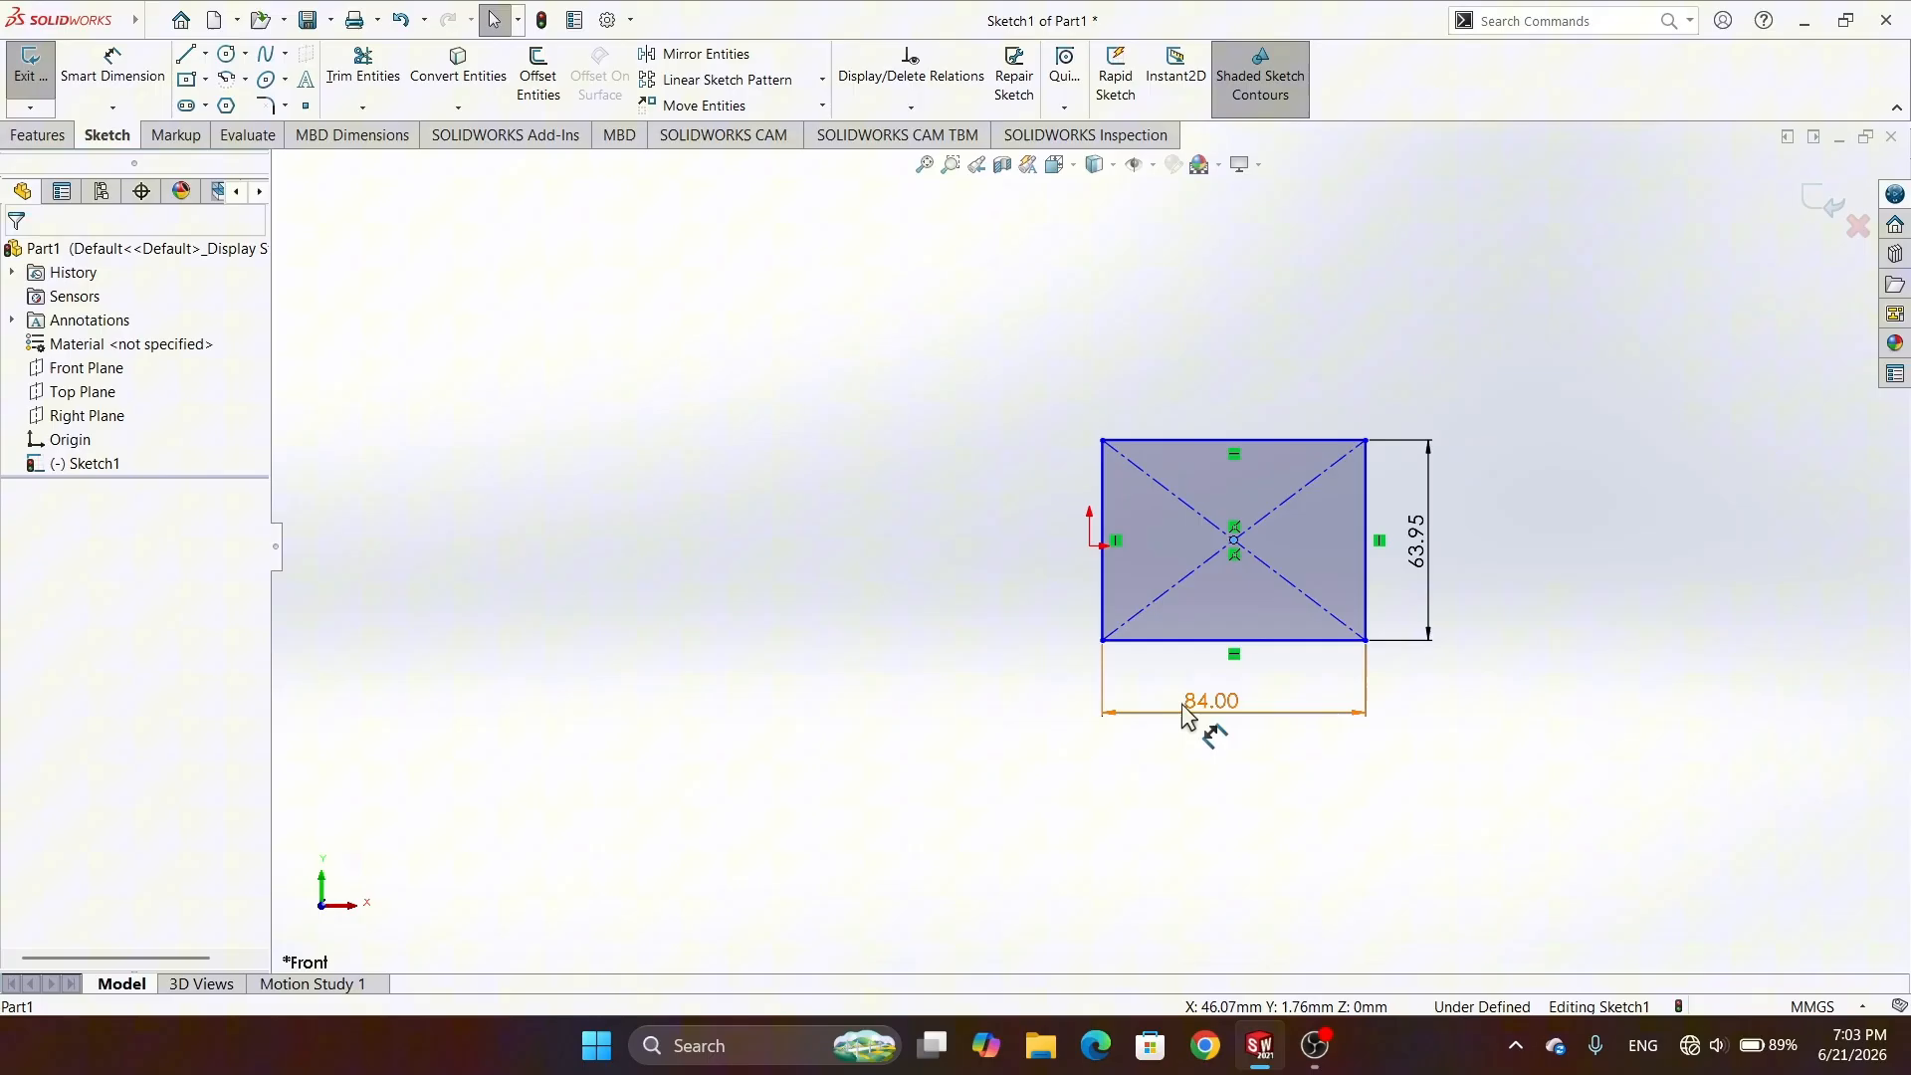
{"action": "left_click", "coordinate": [112, 67]}
{"action": "left_click", "coordinate": [1091, 545]}
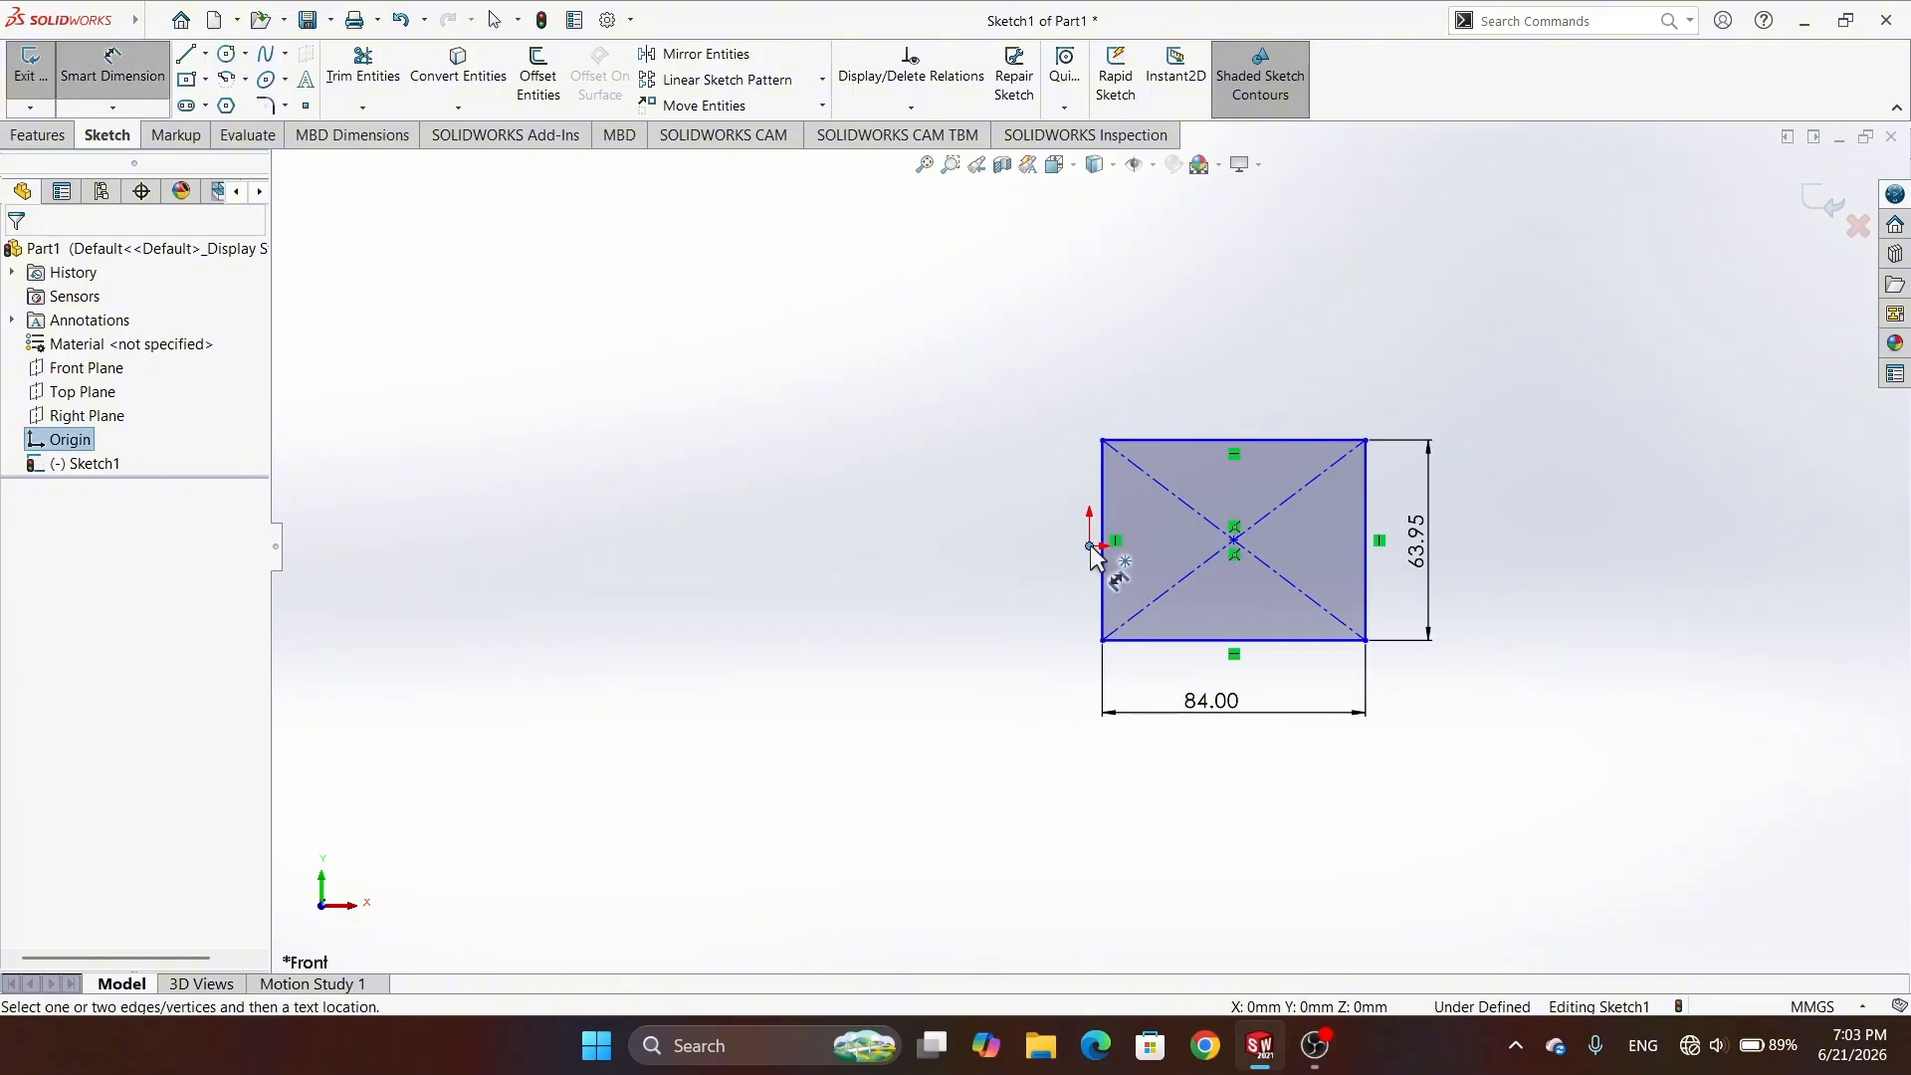
{"action": "left_click", "coordinate": [1233, 540]}
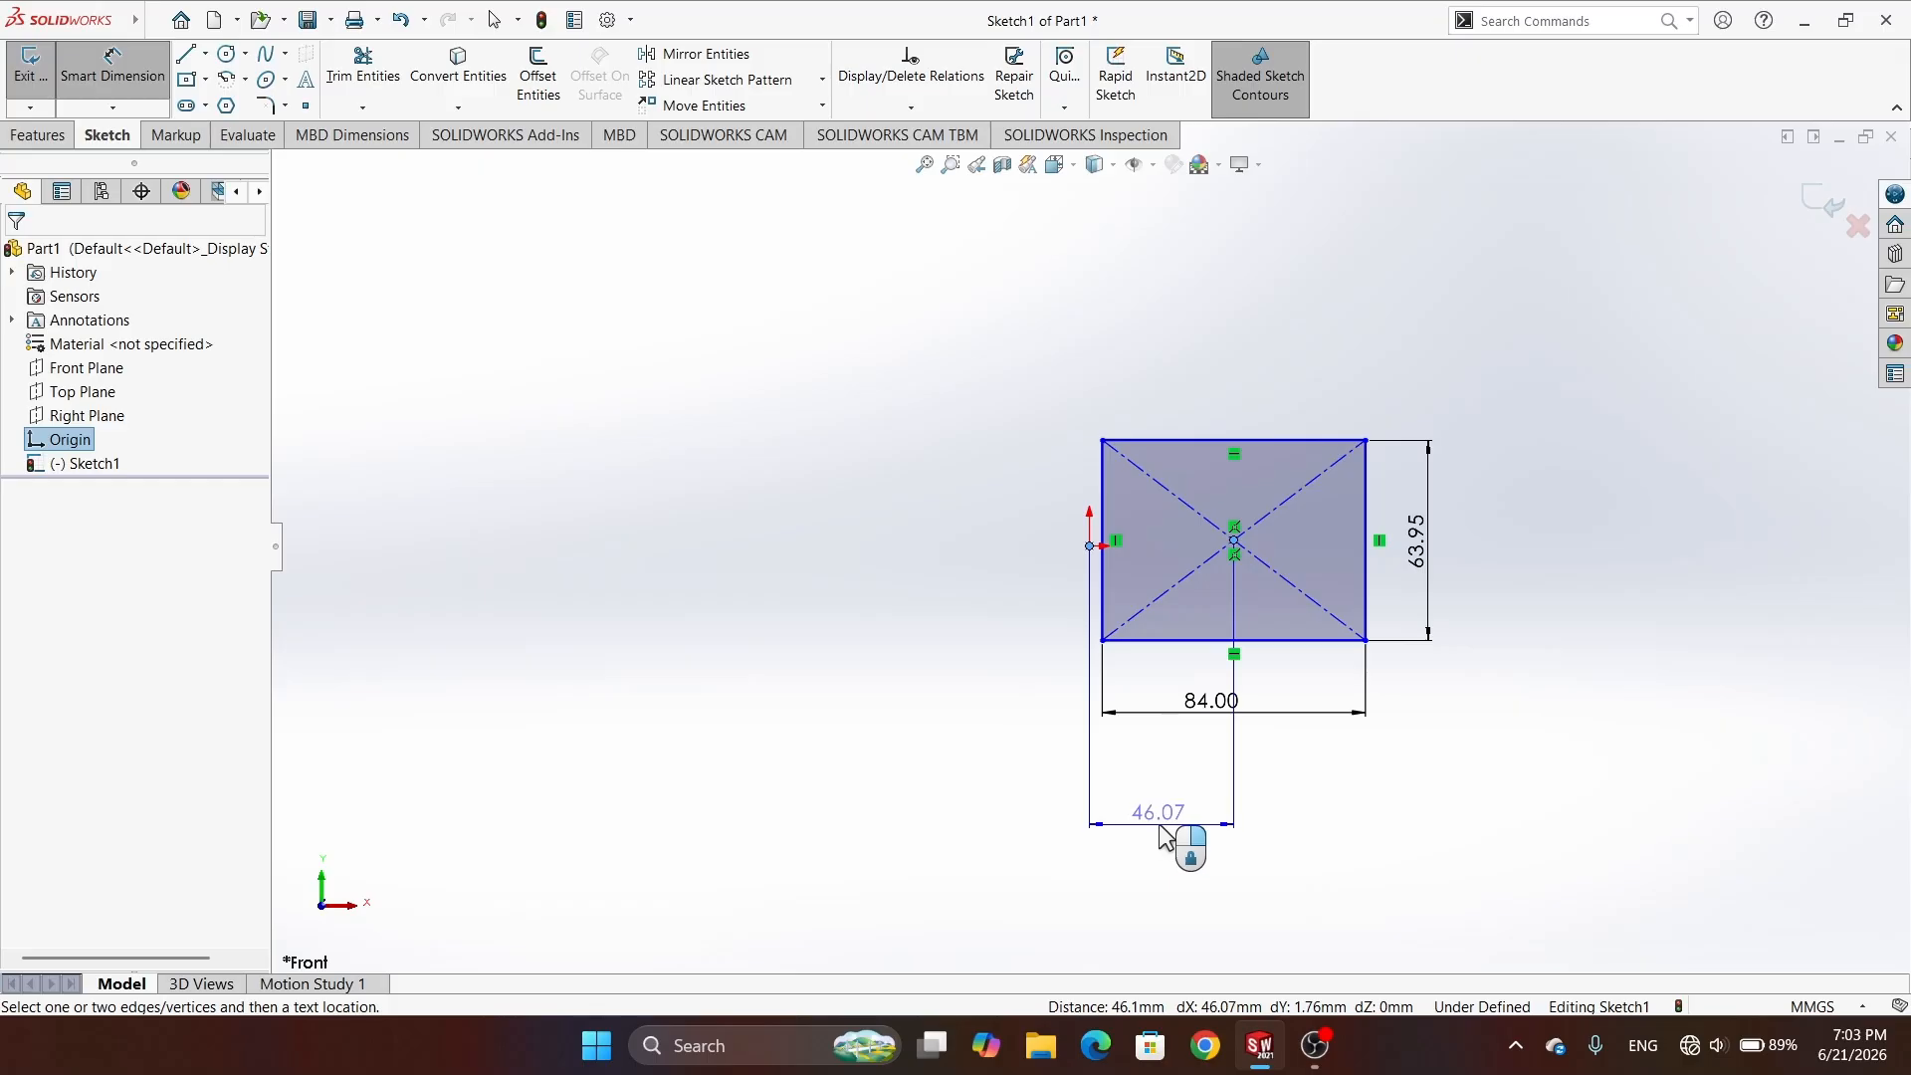
{"action": "left_click", "coordinate": [1165, 832]}
{"action": "type", "text": "0"}
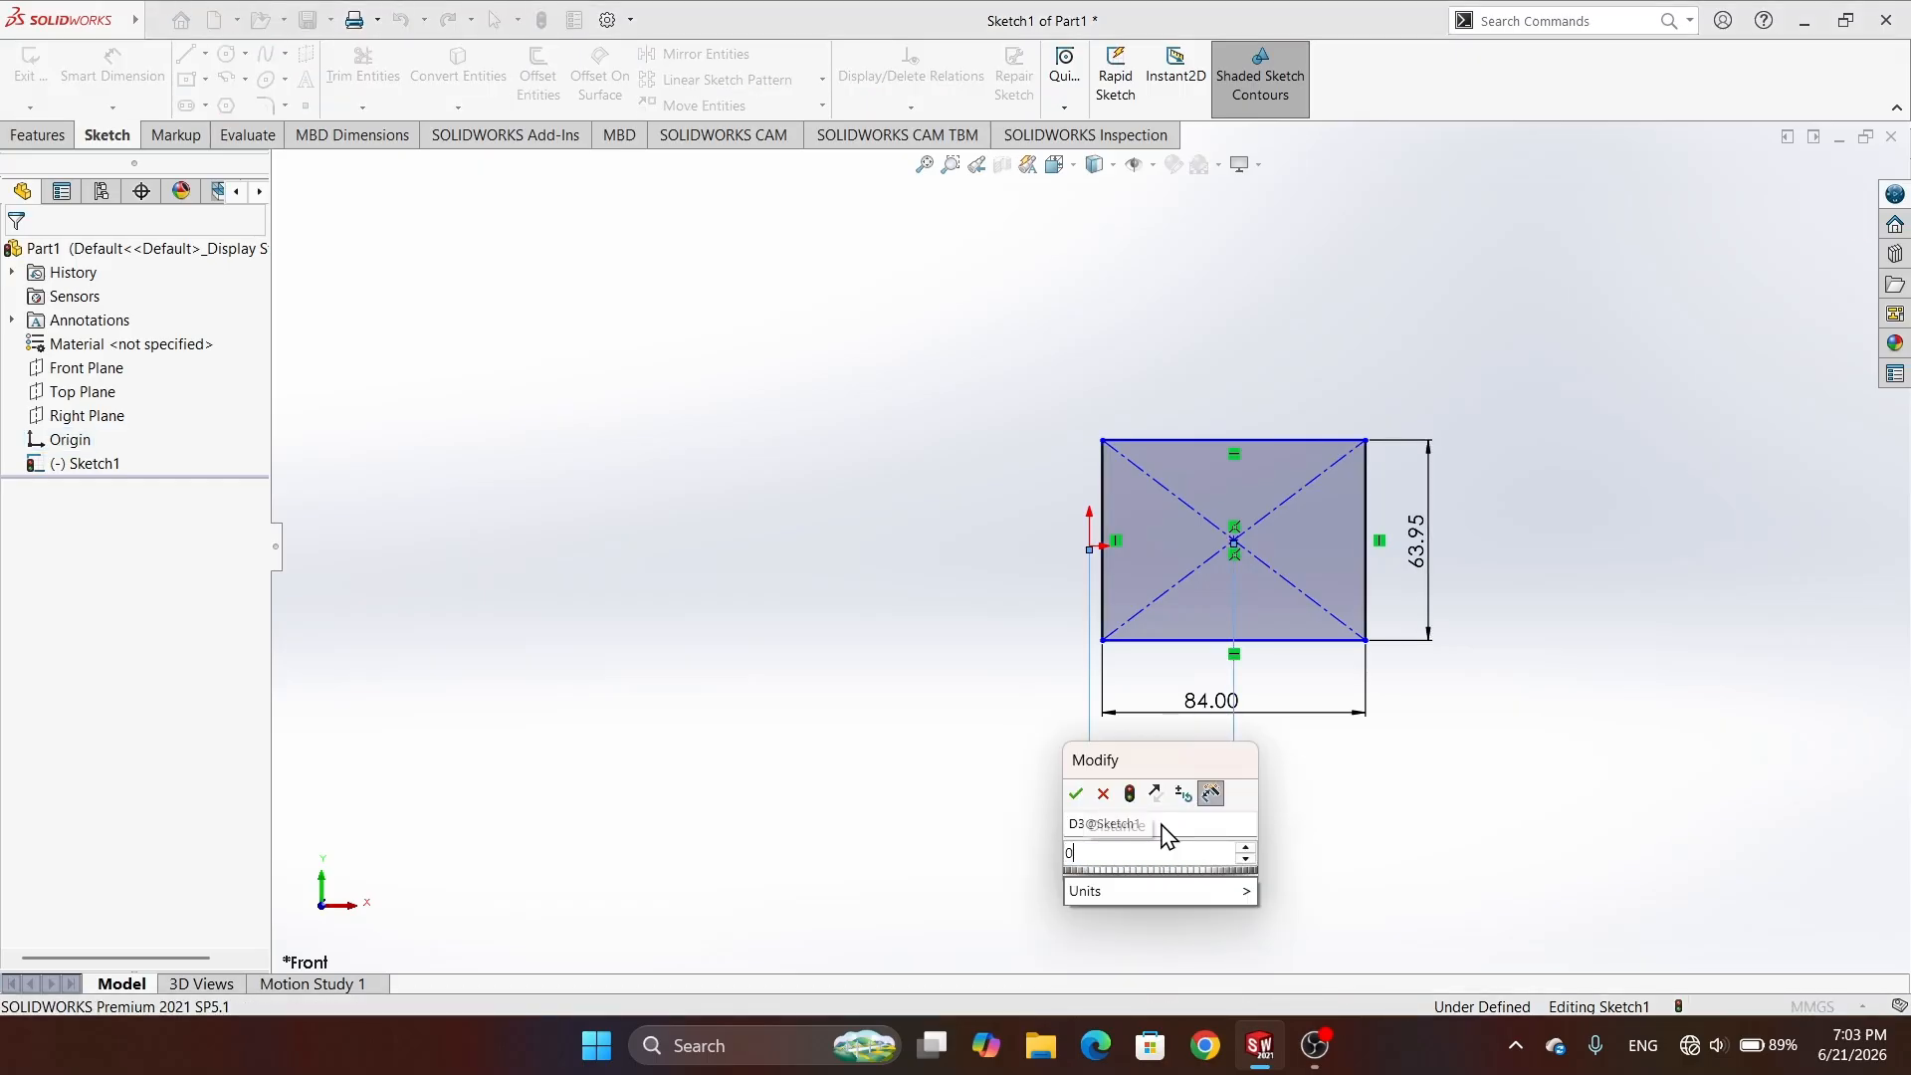
{"action": "key", "text": "Return"}
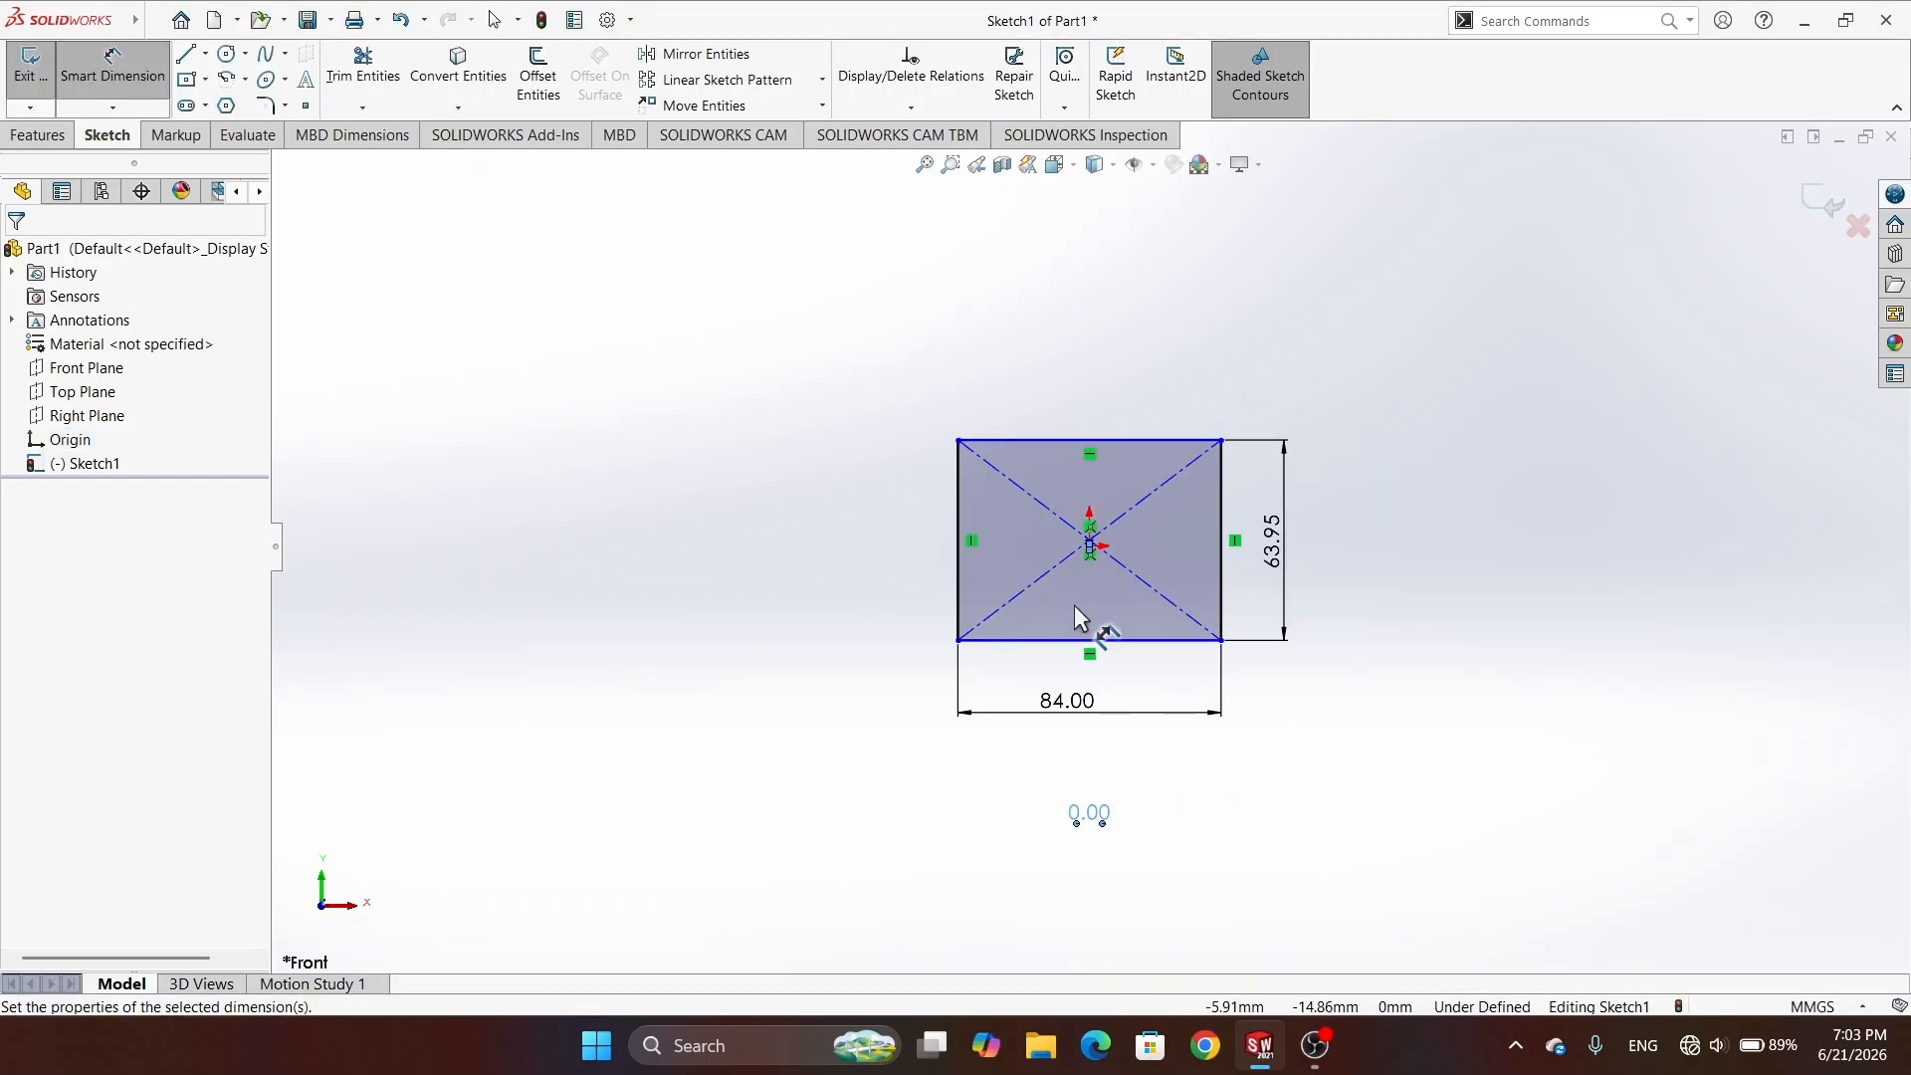
- Add a vertical dimension between the rectangle's center point and the origin and set it to 0 mm
{"action": "scroll", "coordinate": [1118, 601], "scroll_direction": "down", "scroll_amount": 5}
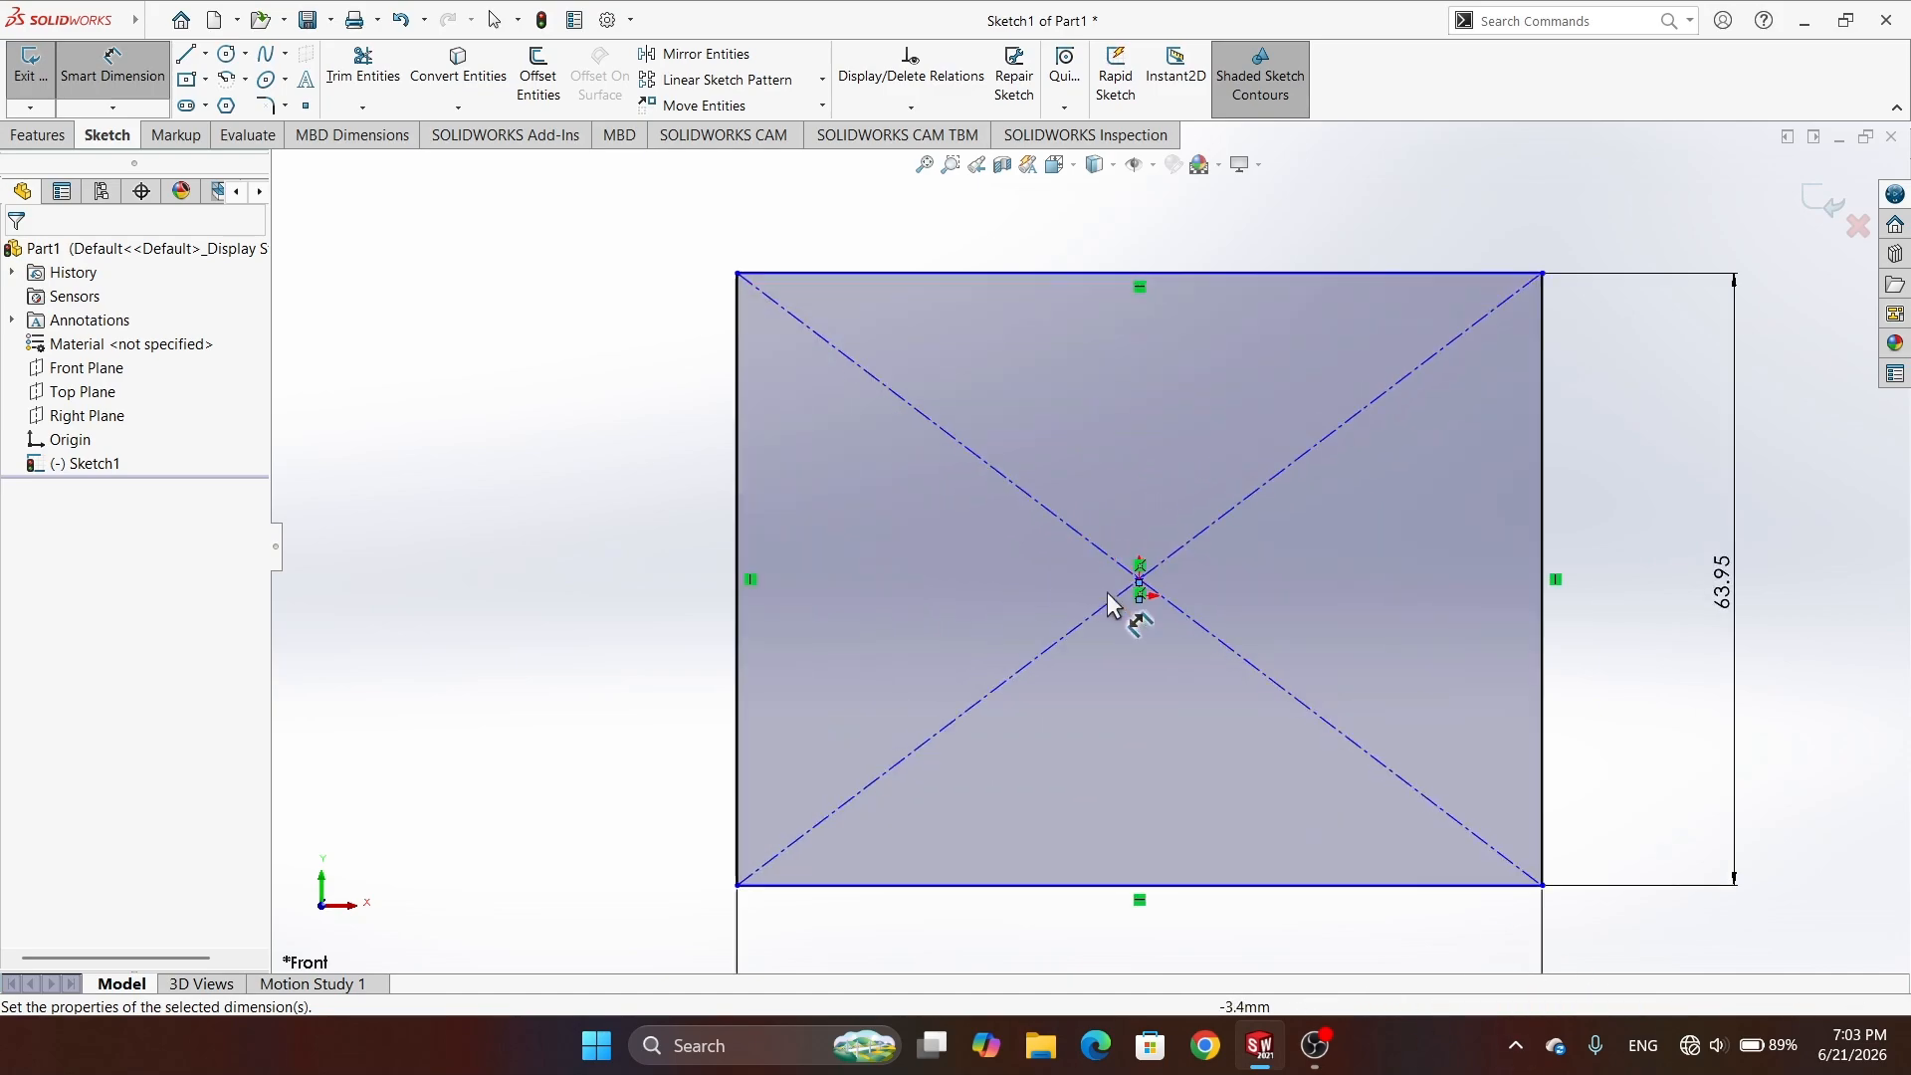
{"action": "scroll", "coordinate": [1105, 419], "scroll_direction": "down", "scroll_amount": 2}
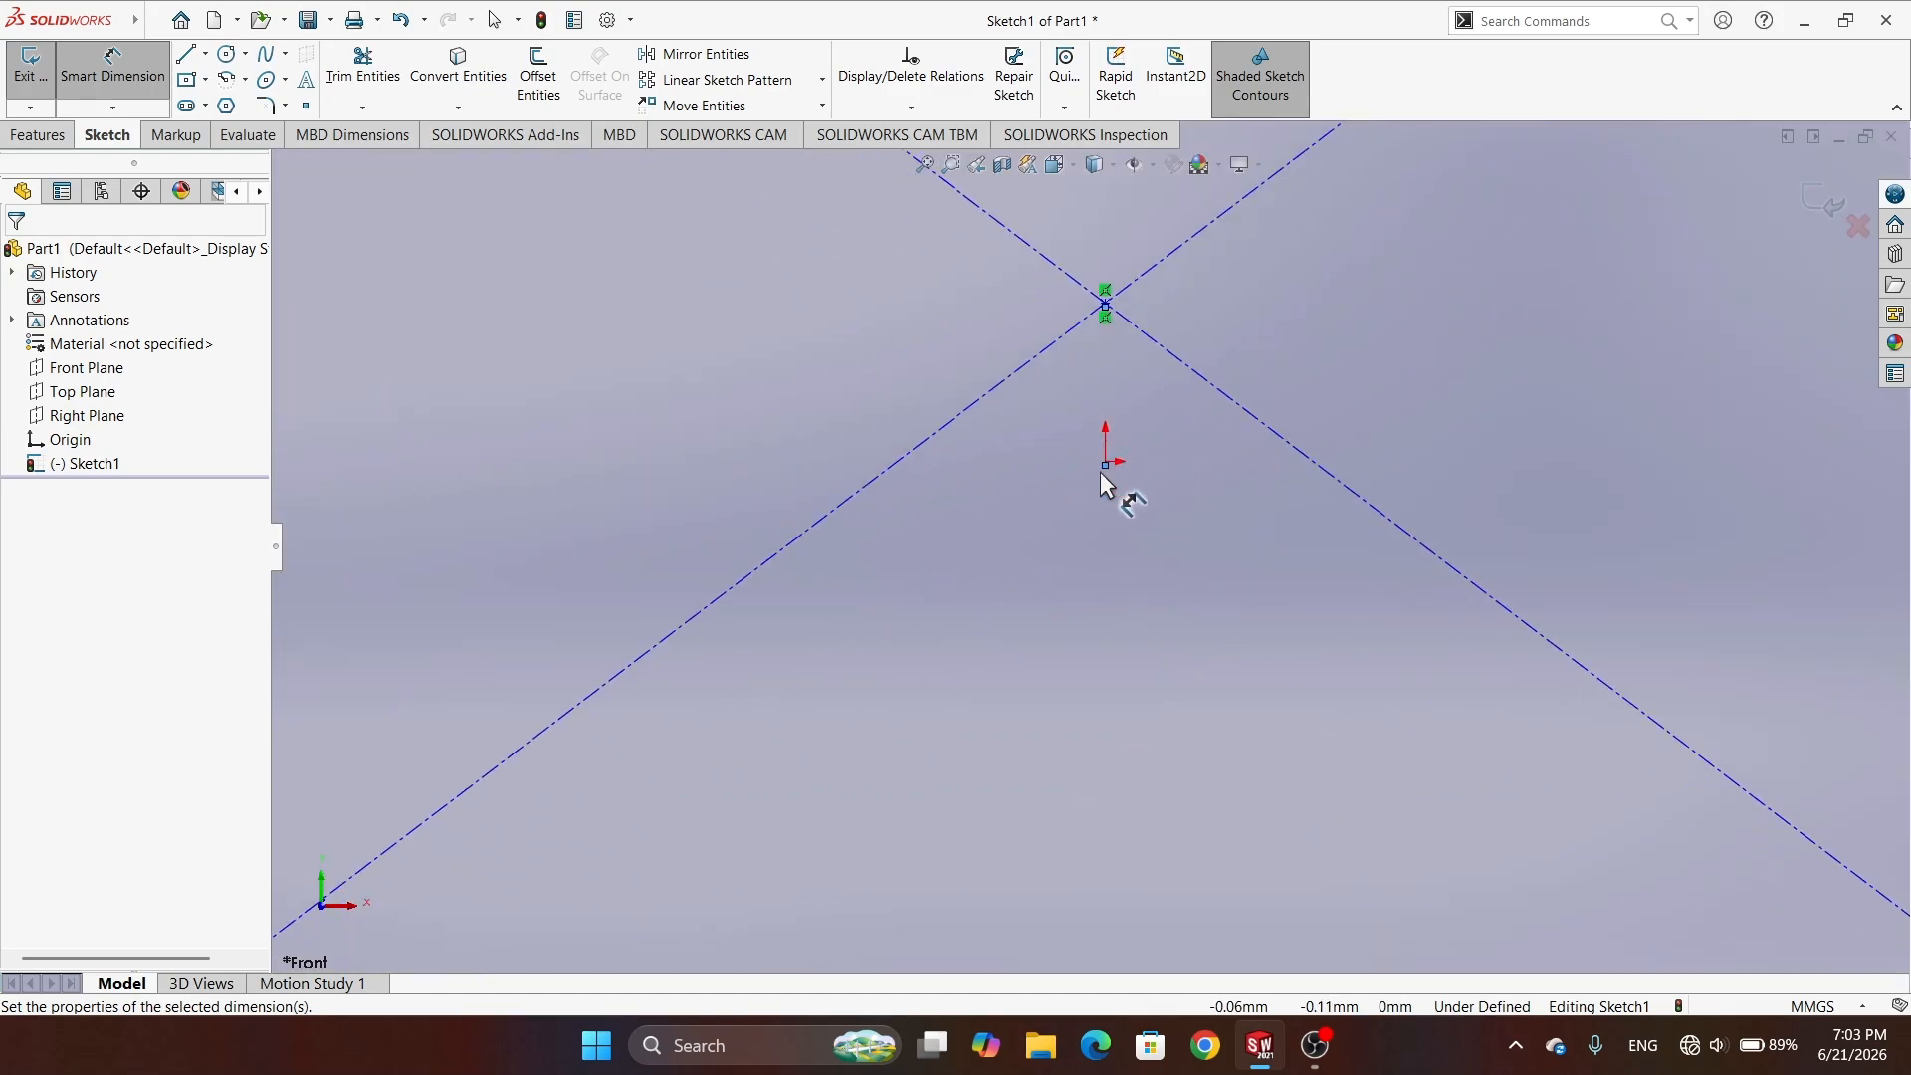
{"action": "key", "text": "Escape"}
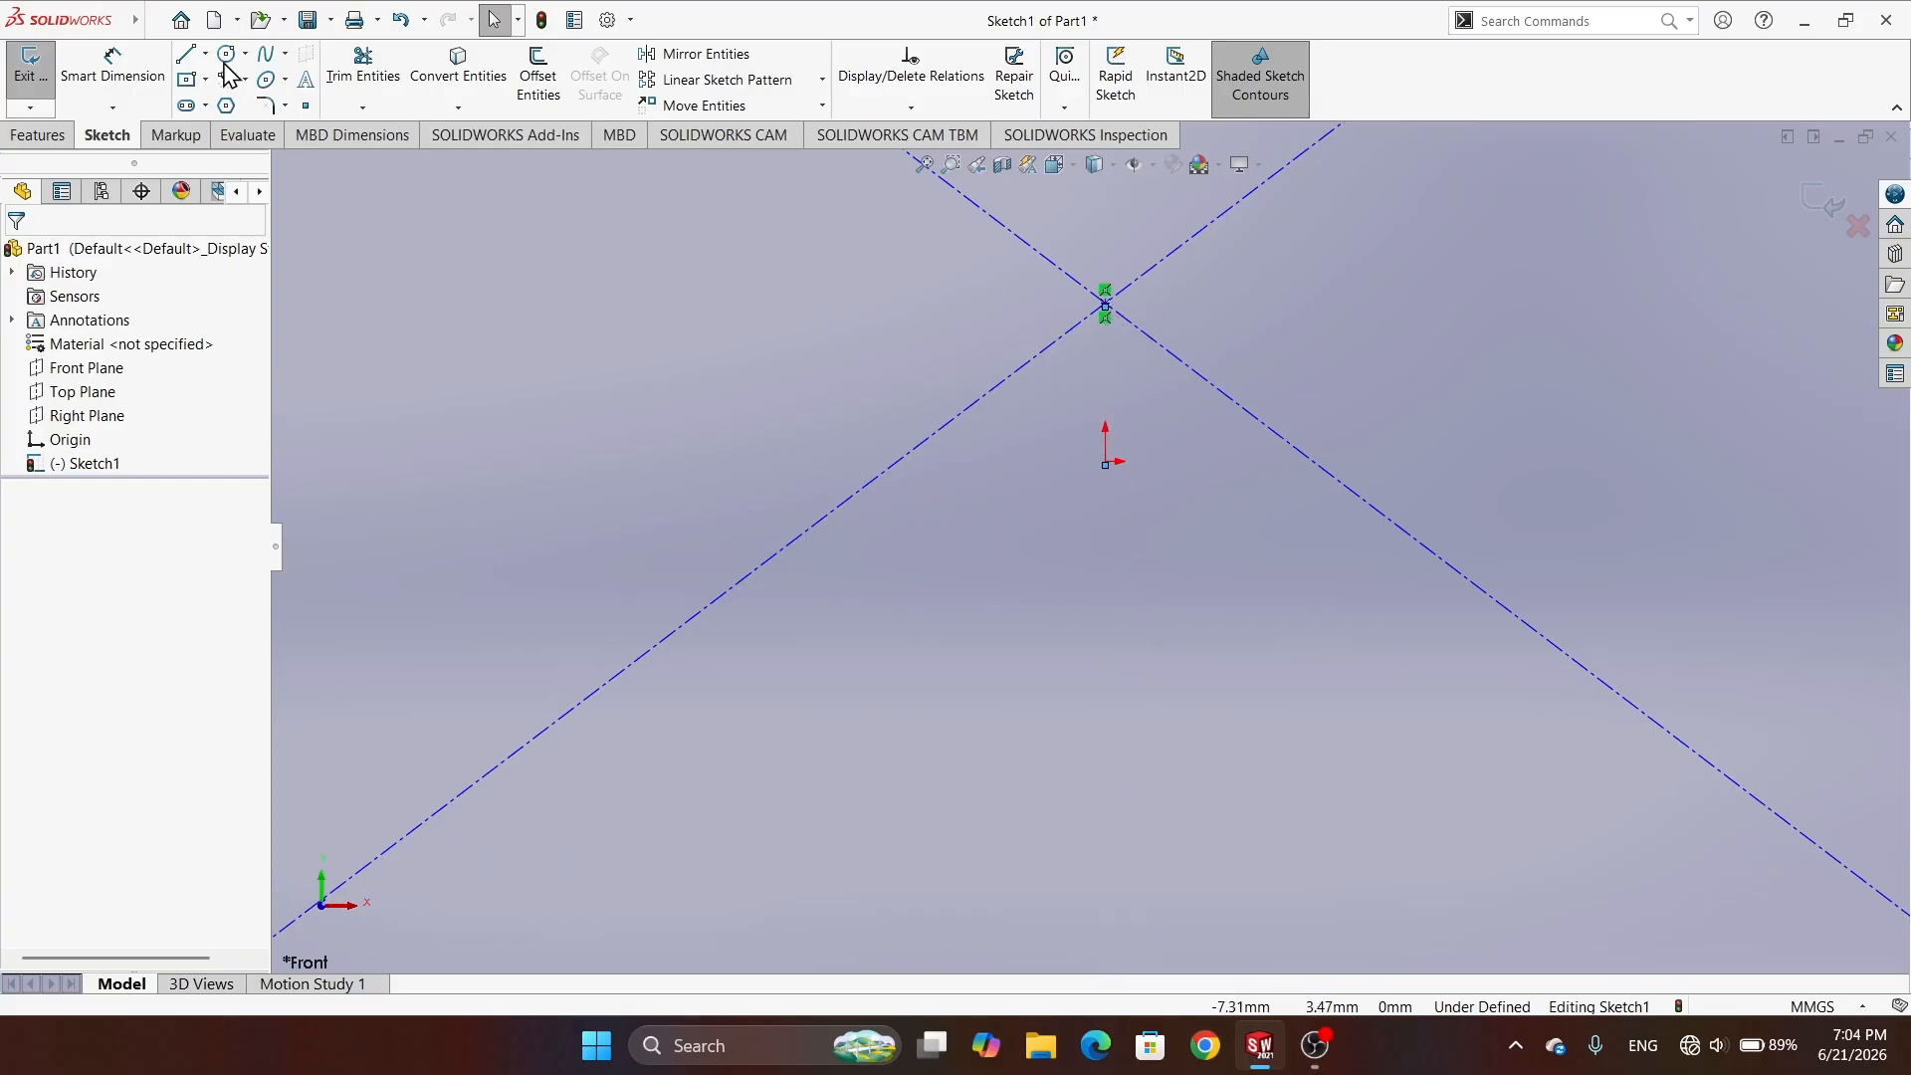
{"action": "left_click", "coordinate": [112, 69]}
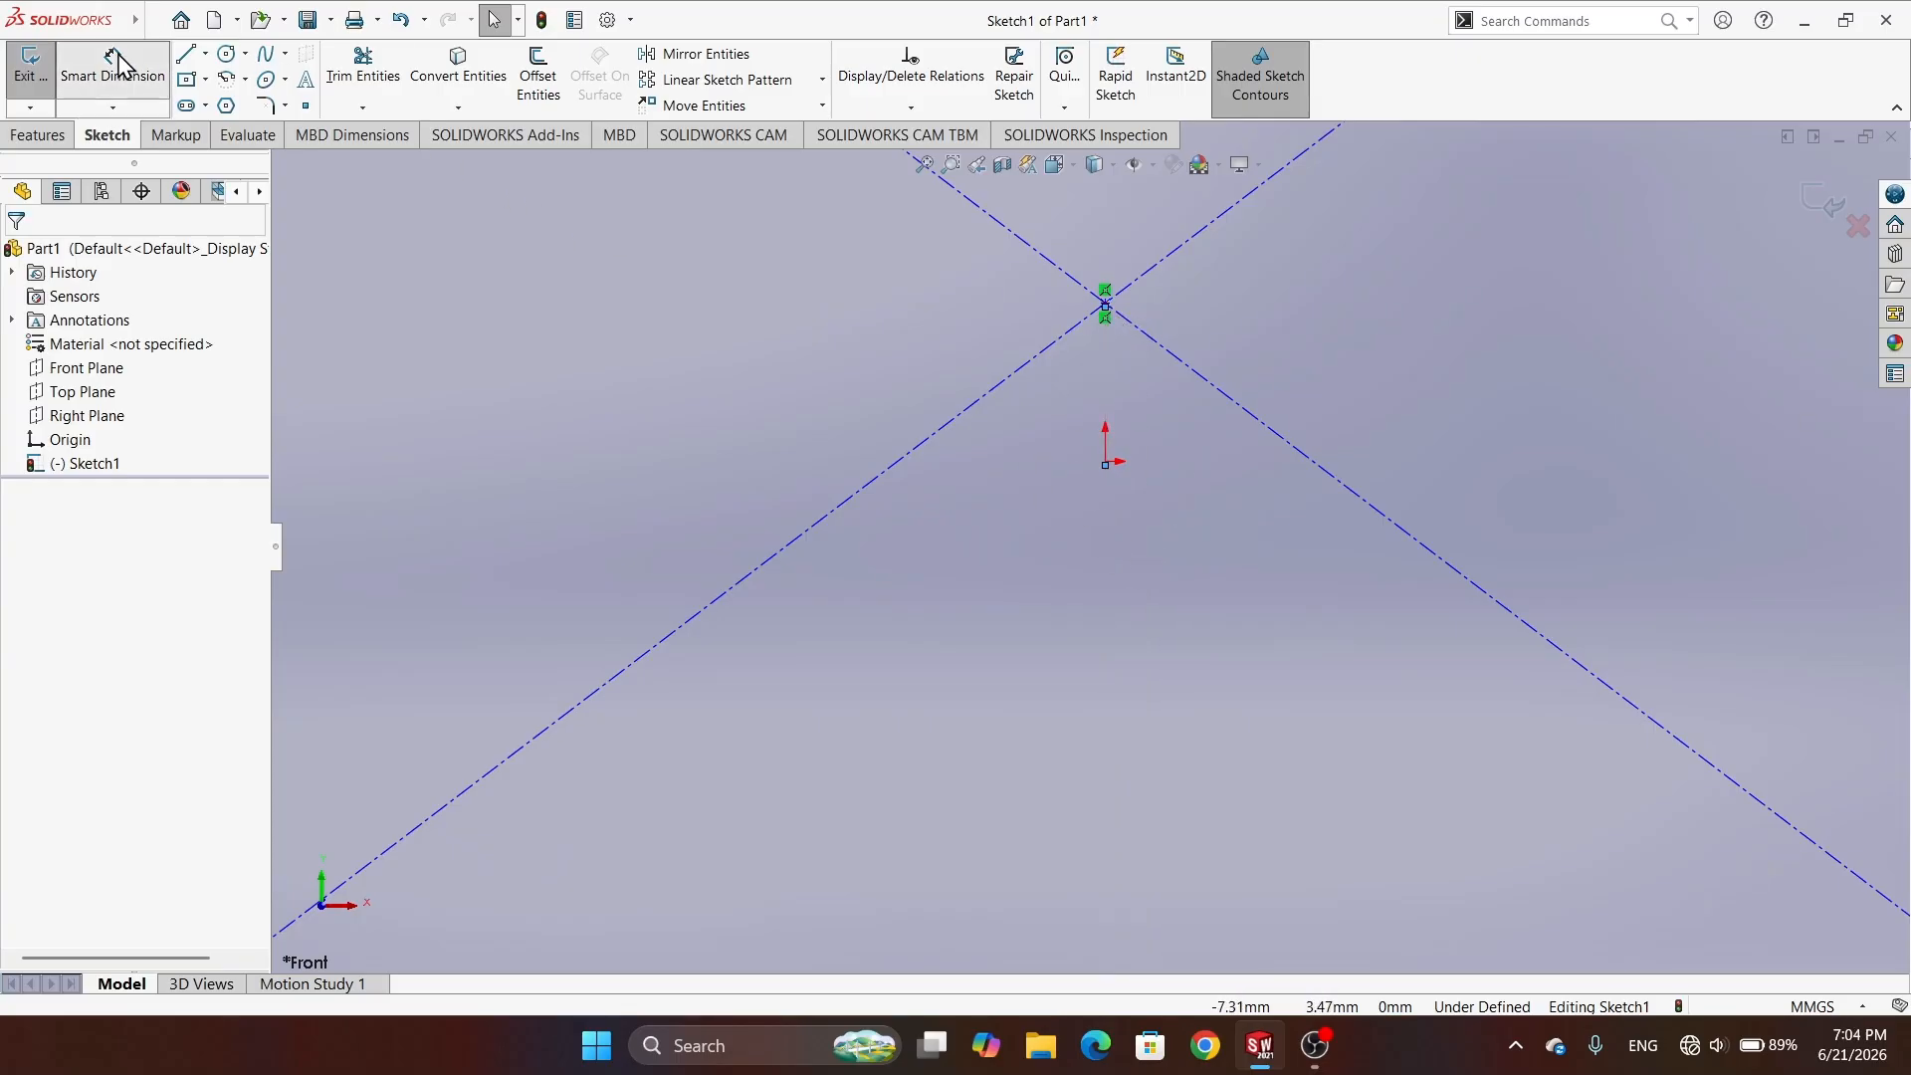
{"action": "left_click", "coordinate": [1105, 304]}
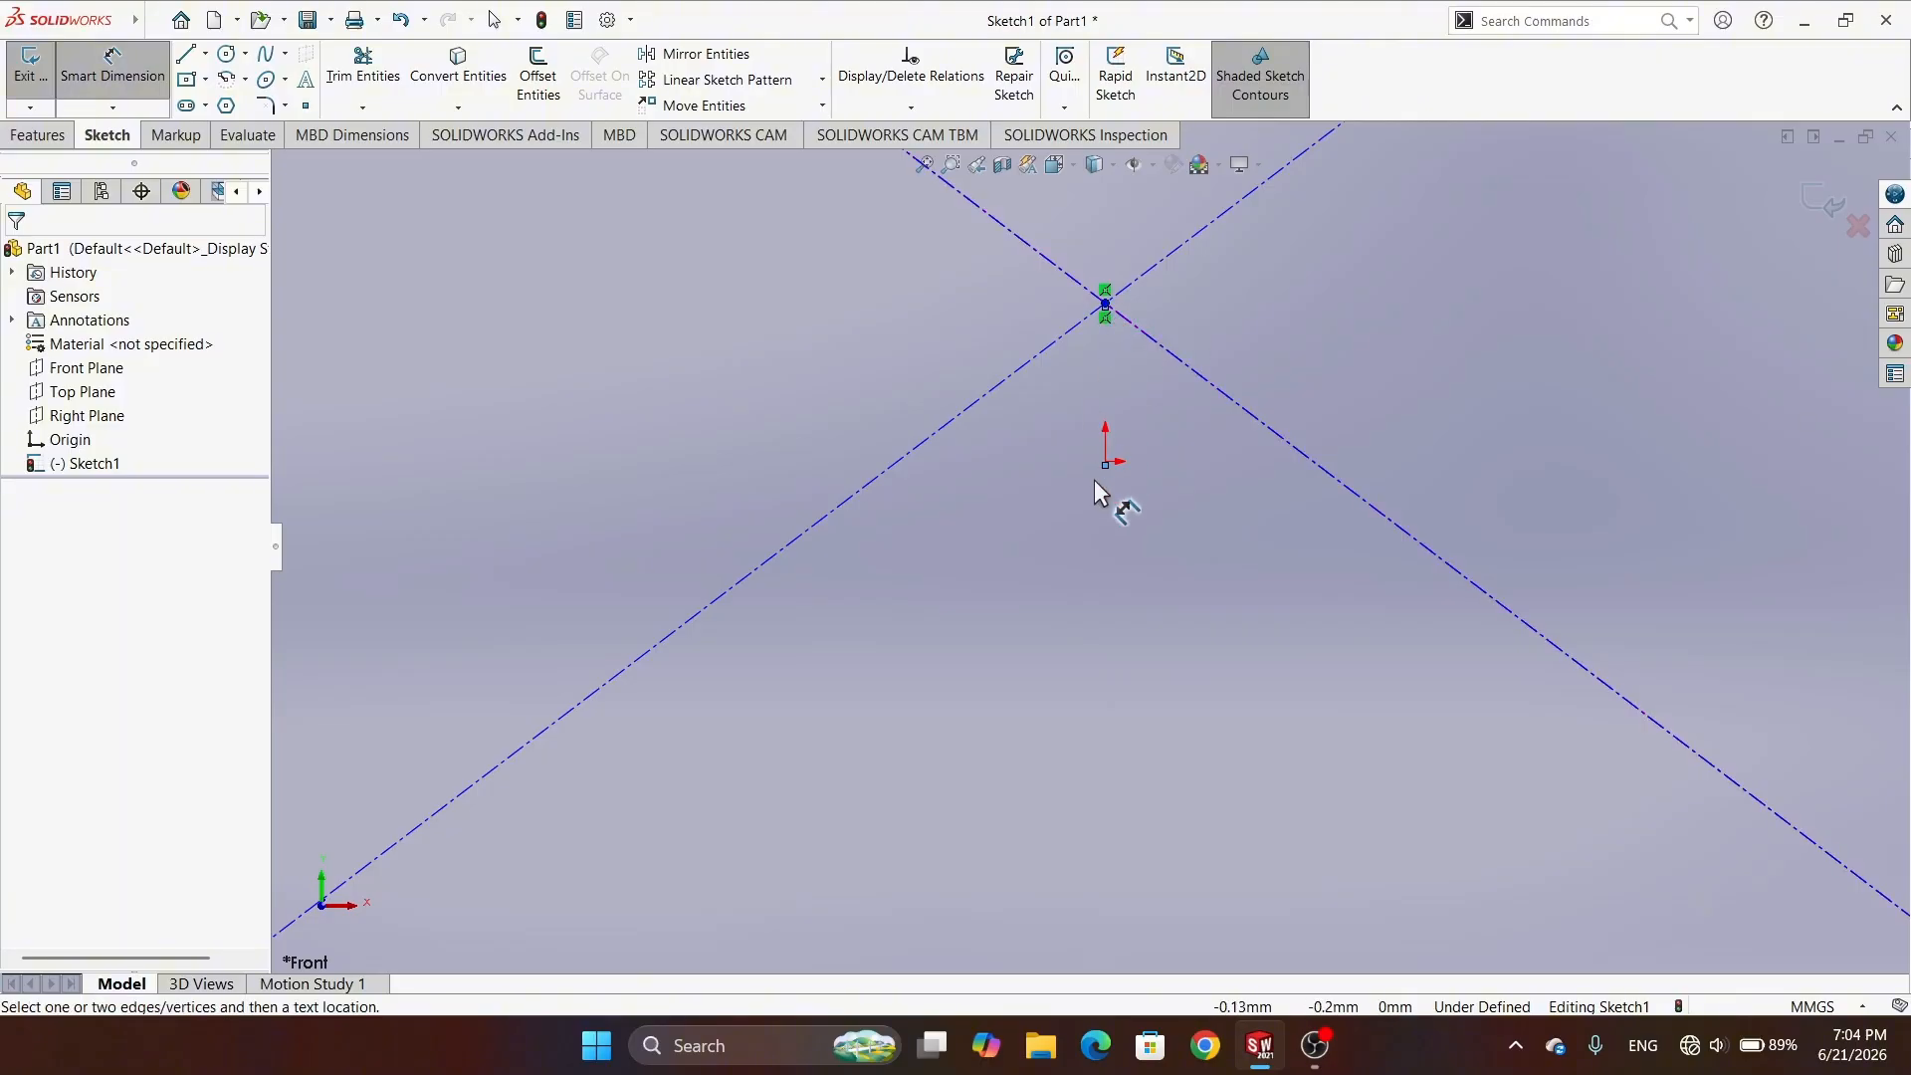
{"action": "left_click", "coordinate": [1105, 463]}
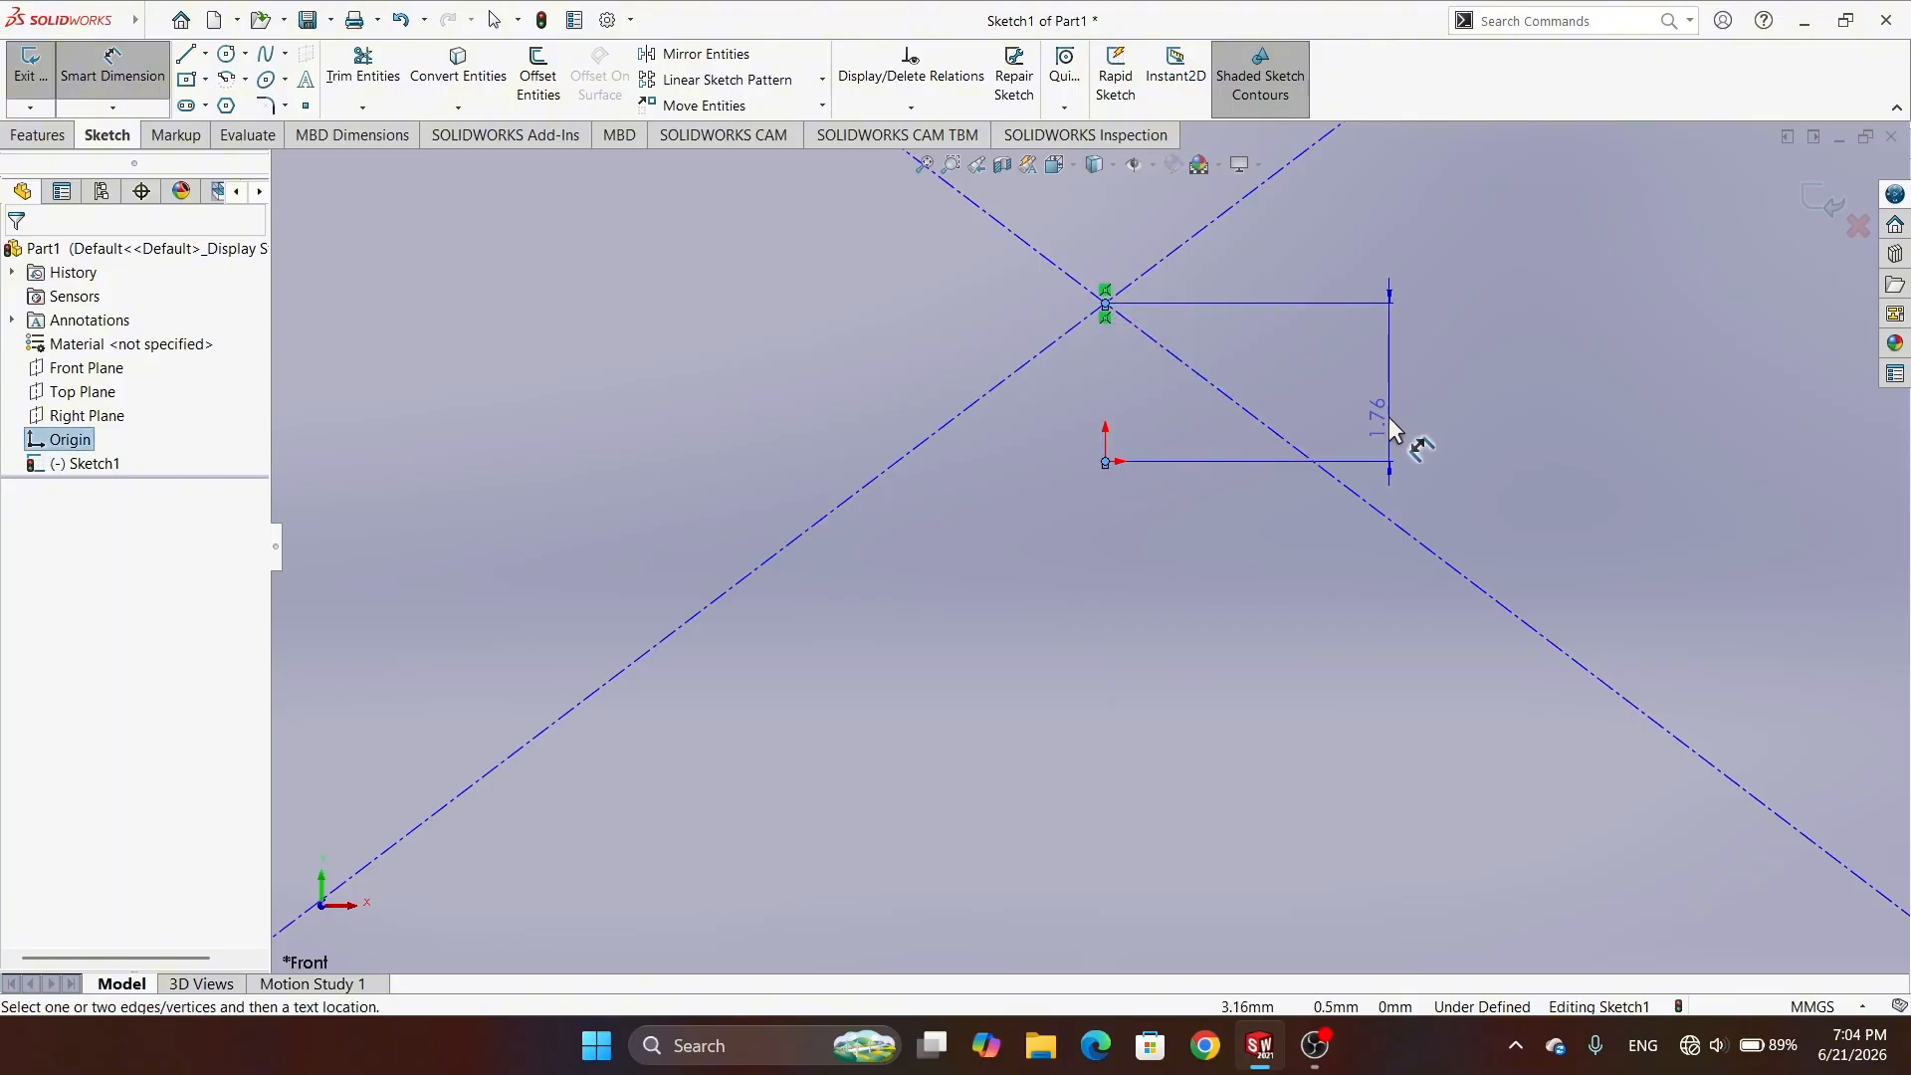
{"action": "left_click", "coordinate": [1394, 430]}
{"action": "type", "text": "0"}
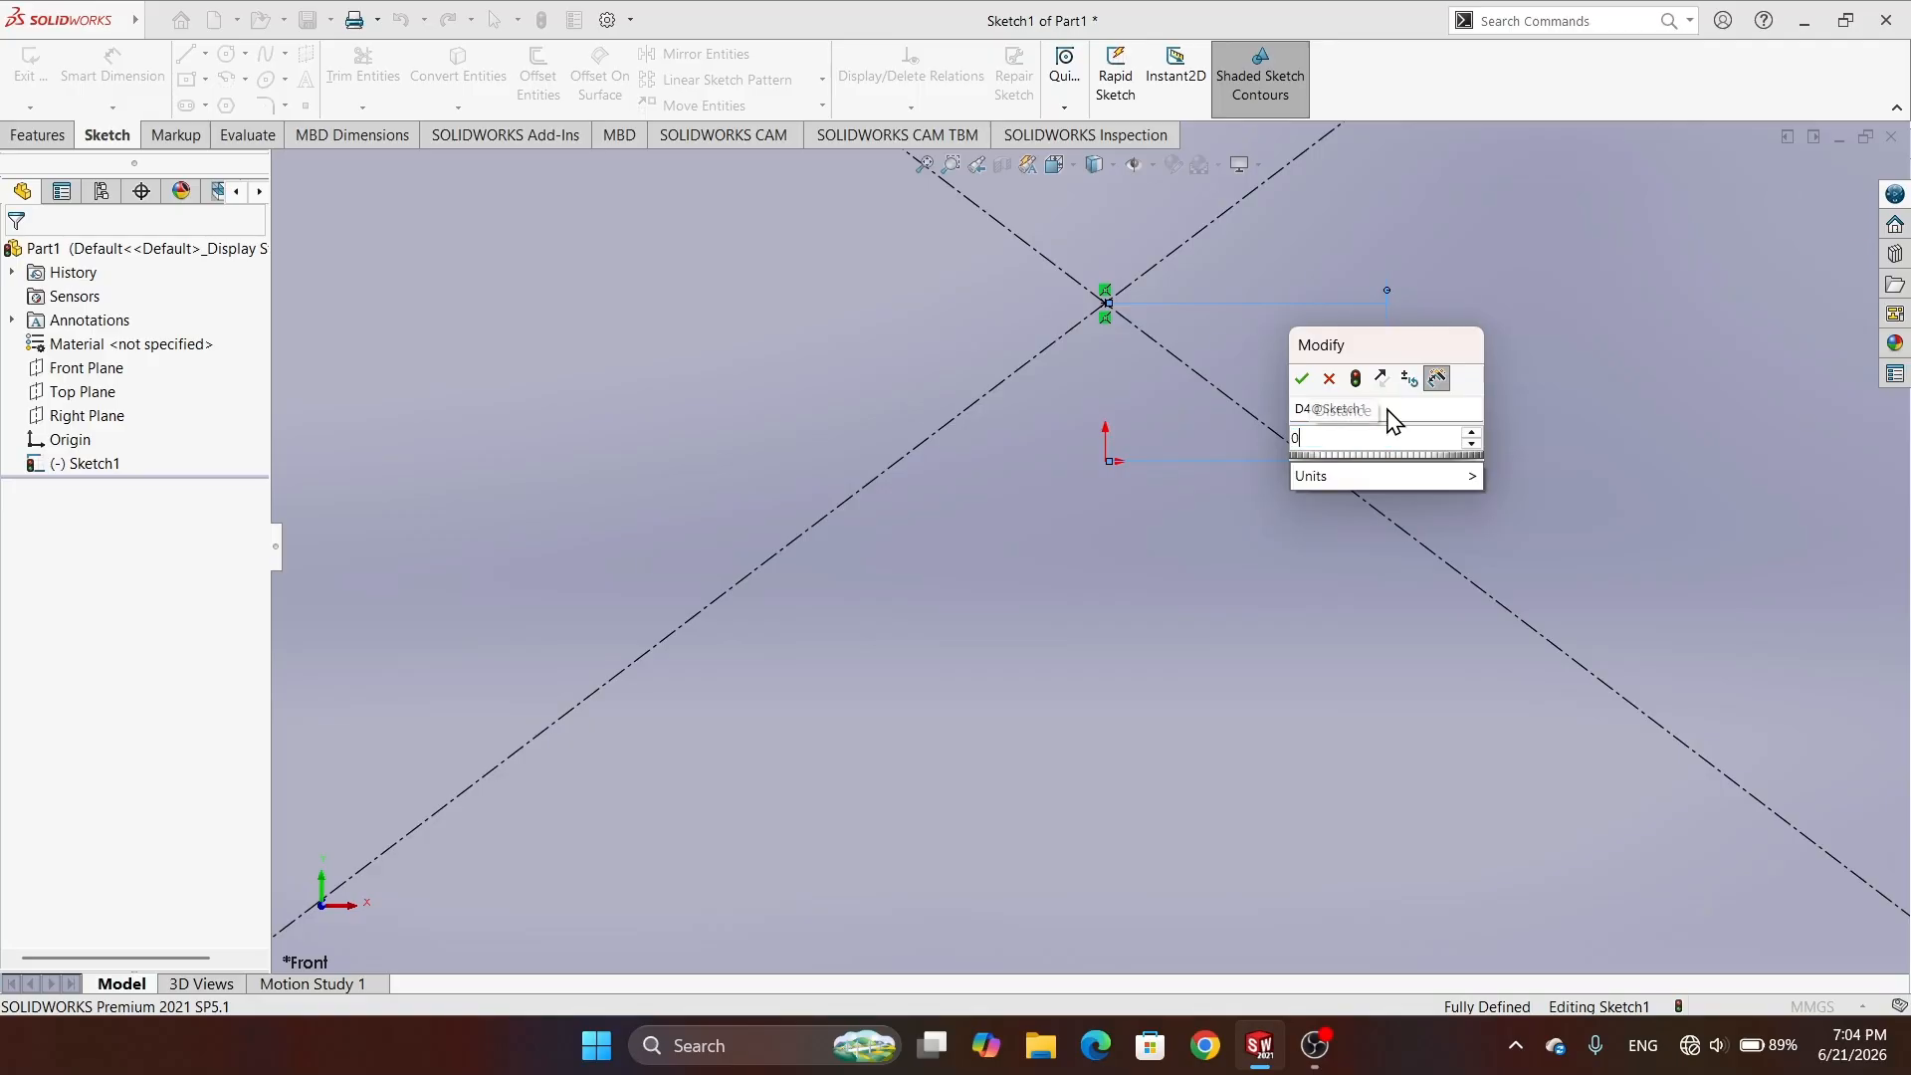
{"action": "key", "text": "Return"}
{"action": "key", "text": "f"}
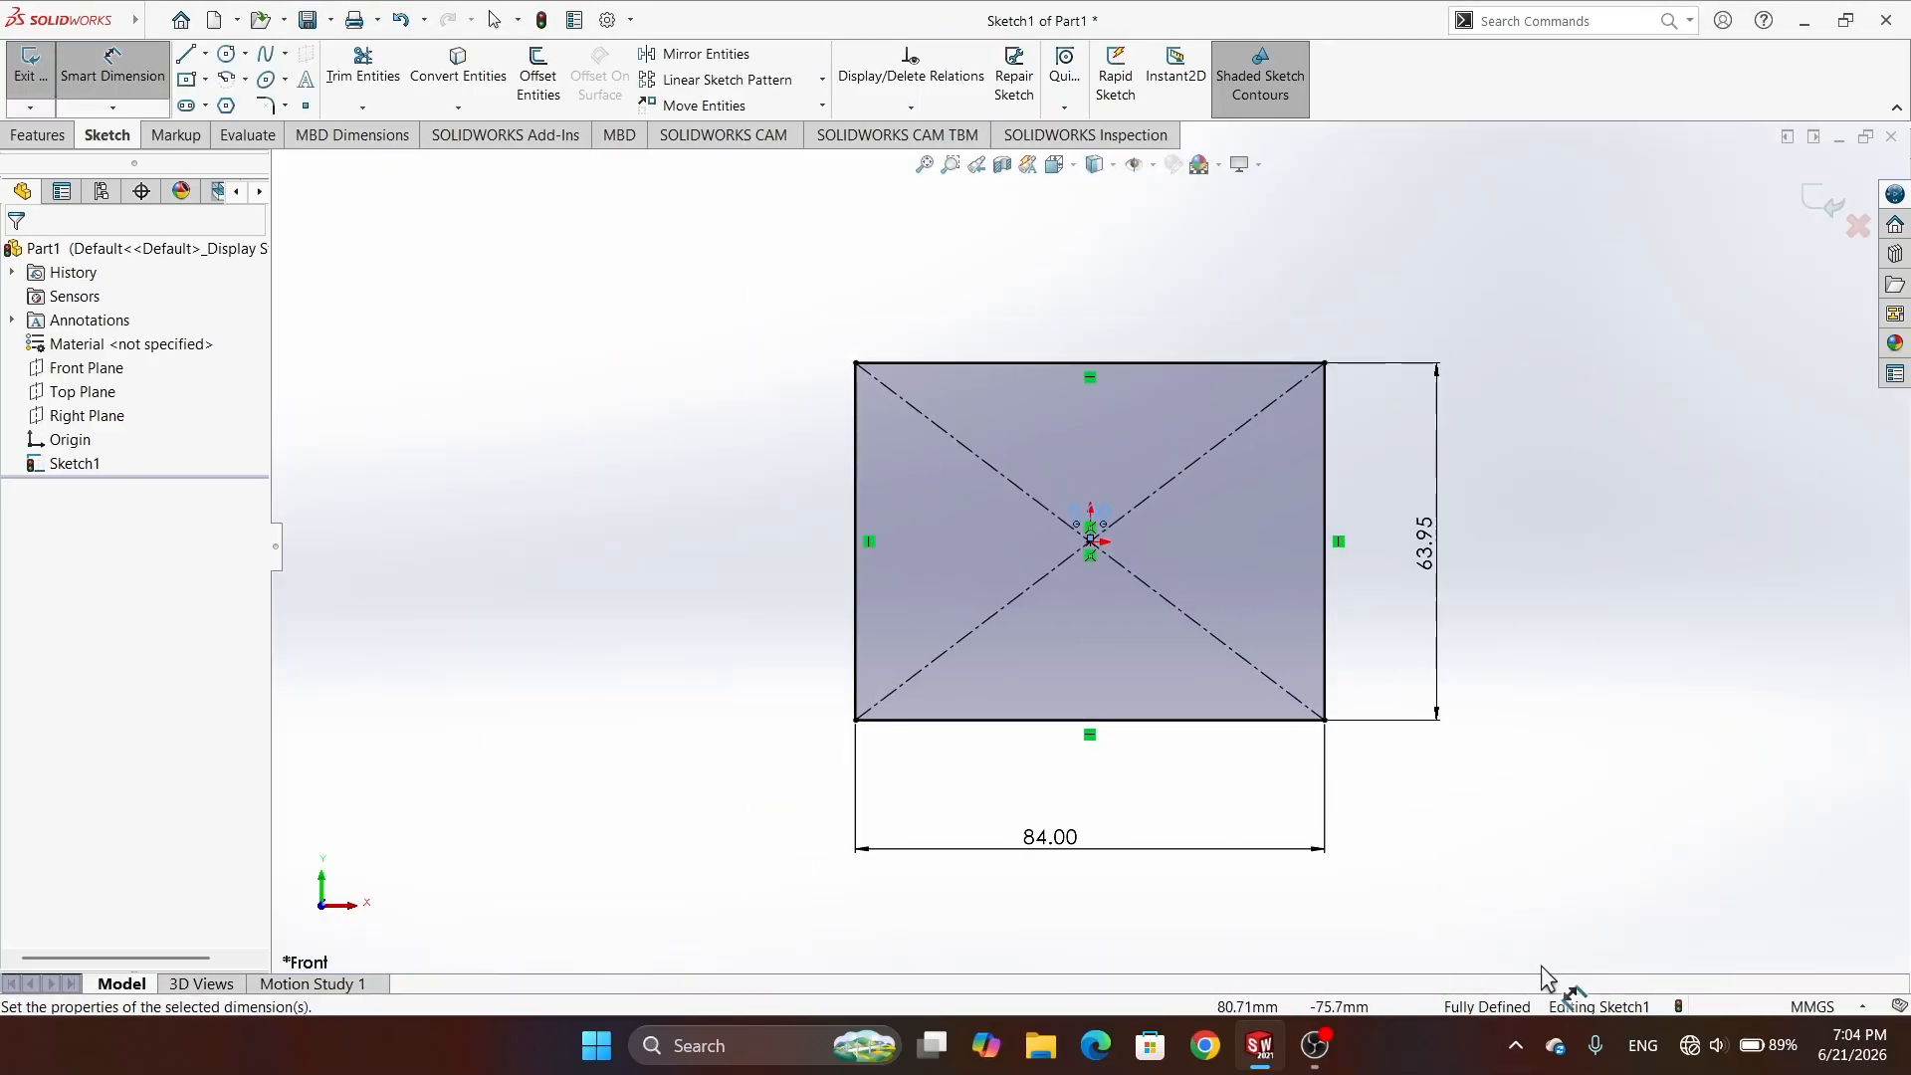
- Extrude the rectangle sketch as a boss with a Blind depth of 10 mm
{"action": "left_click", "coordinate": [52, 139]}
{"action": "left_click", "coordinate": [26, 86]}
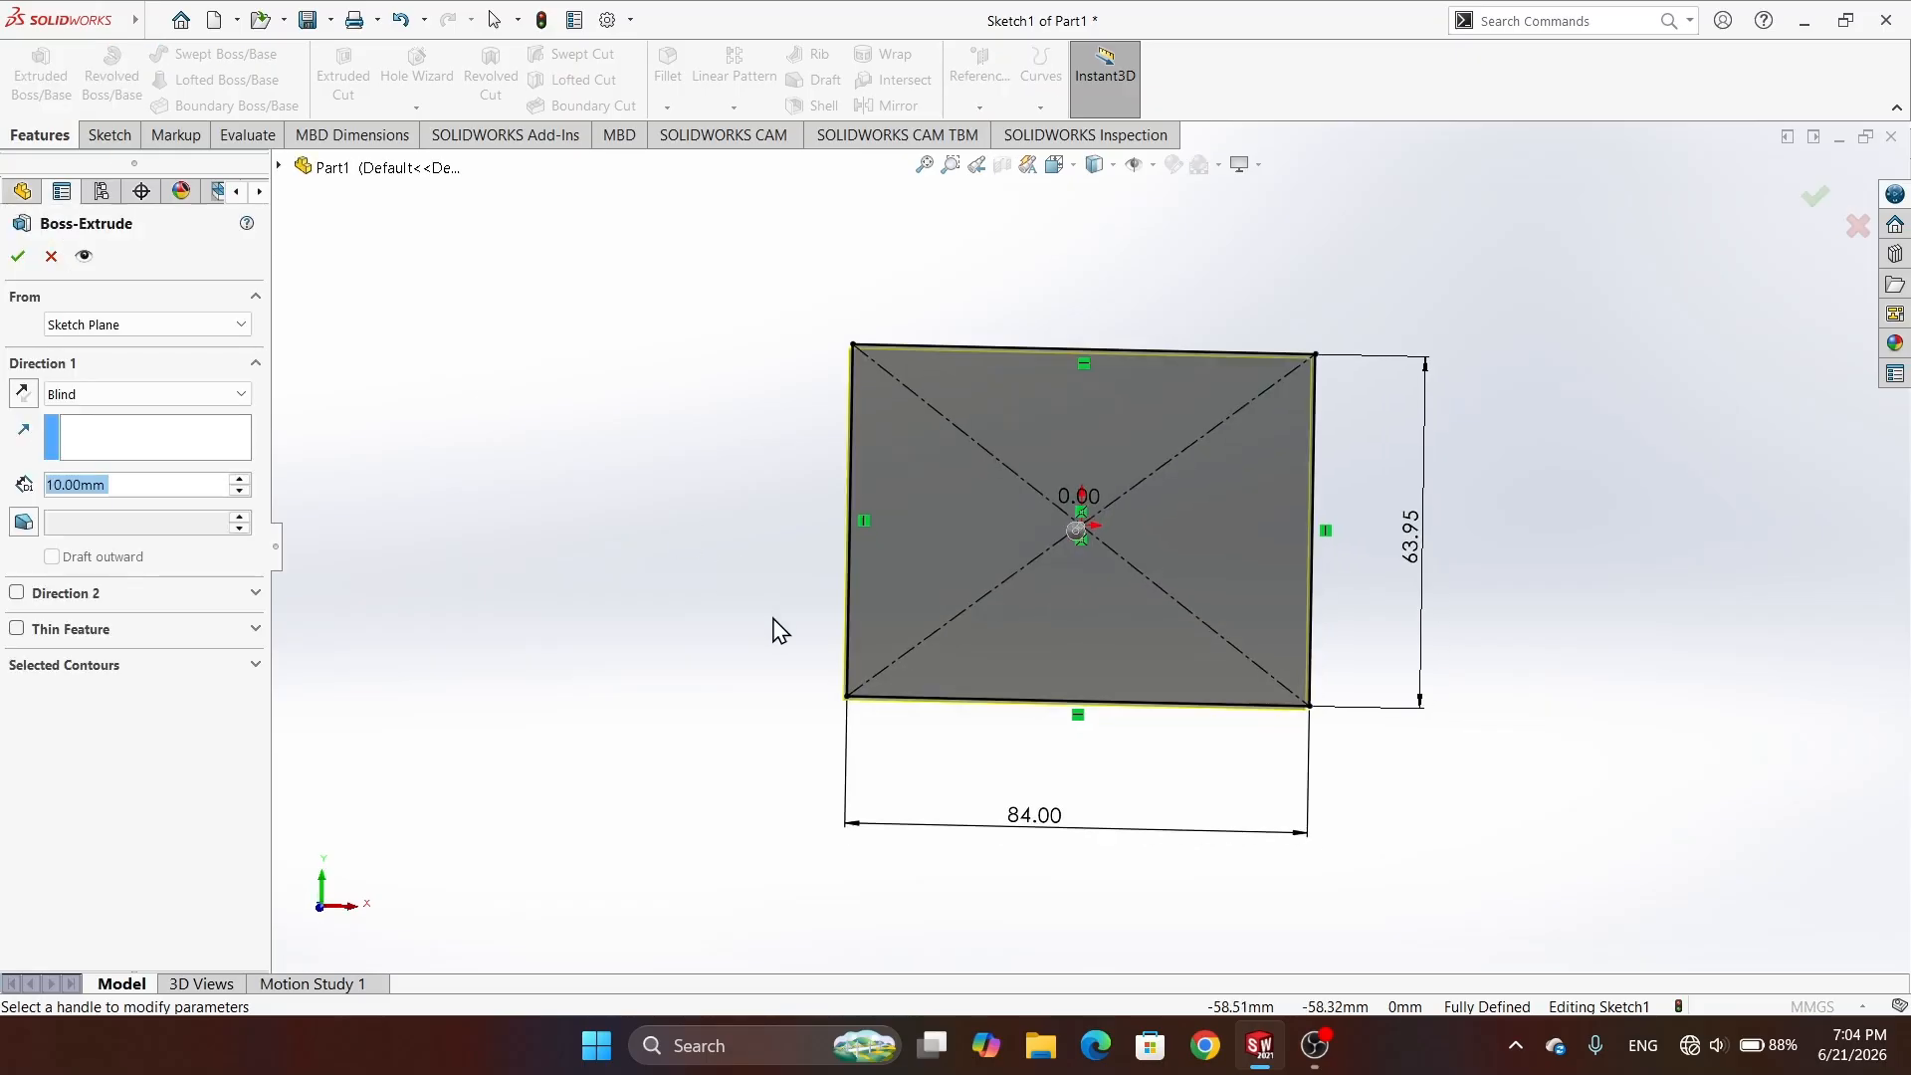
{"action": "left_click", "coordinate": [19, 256]}
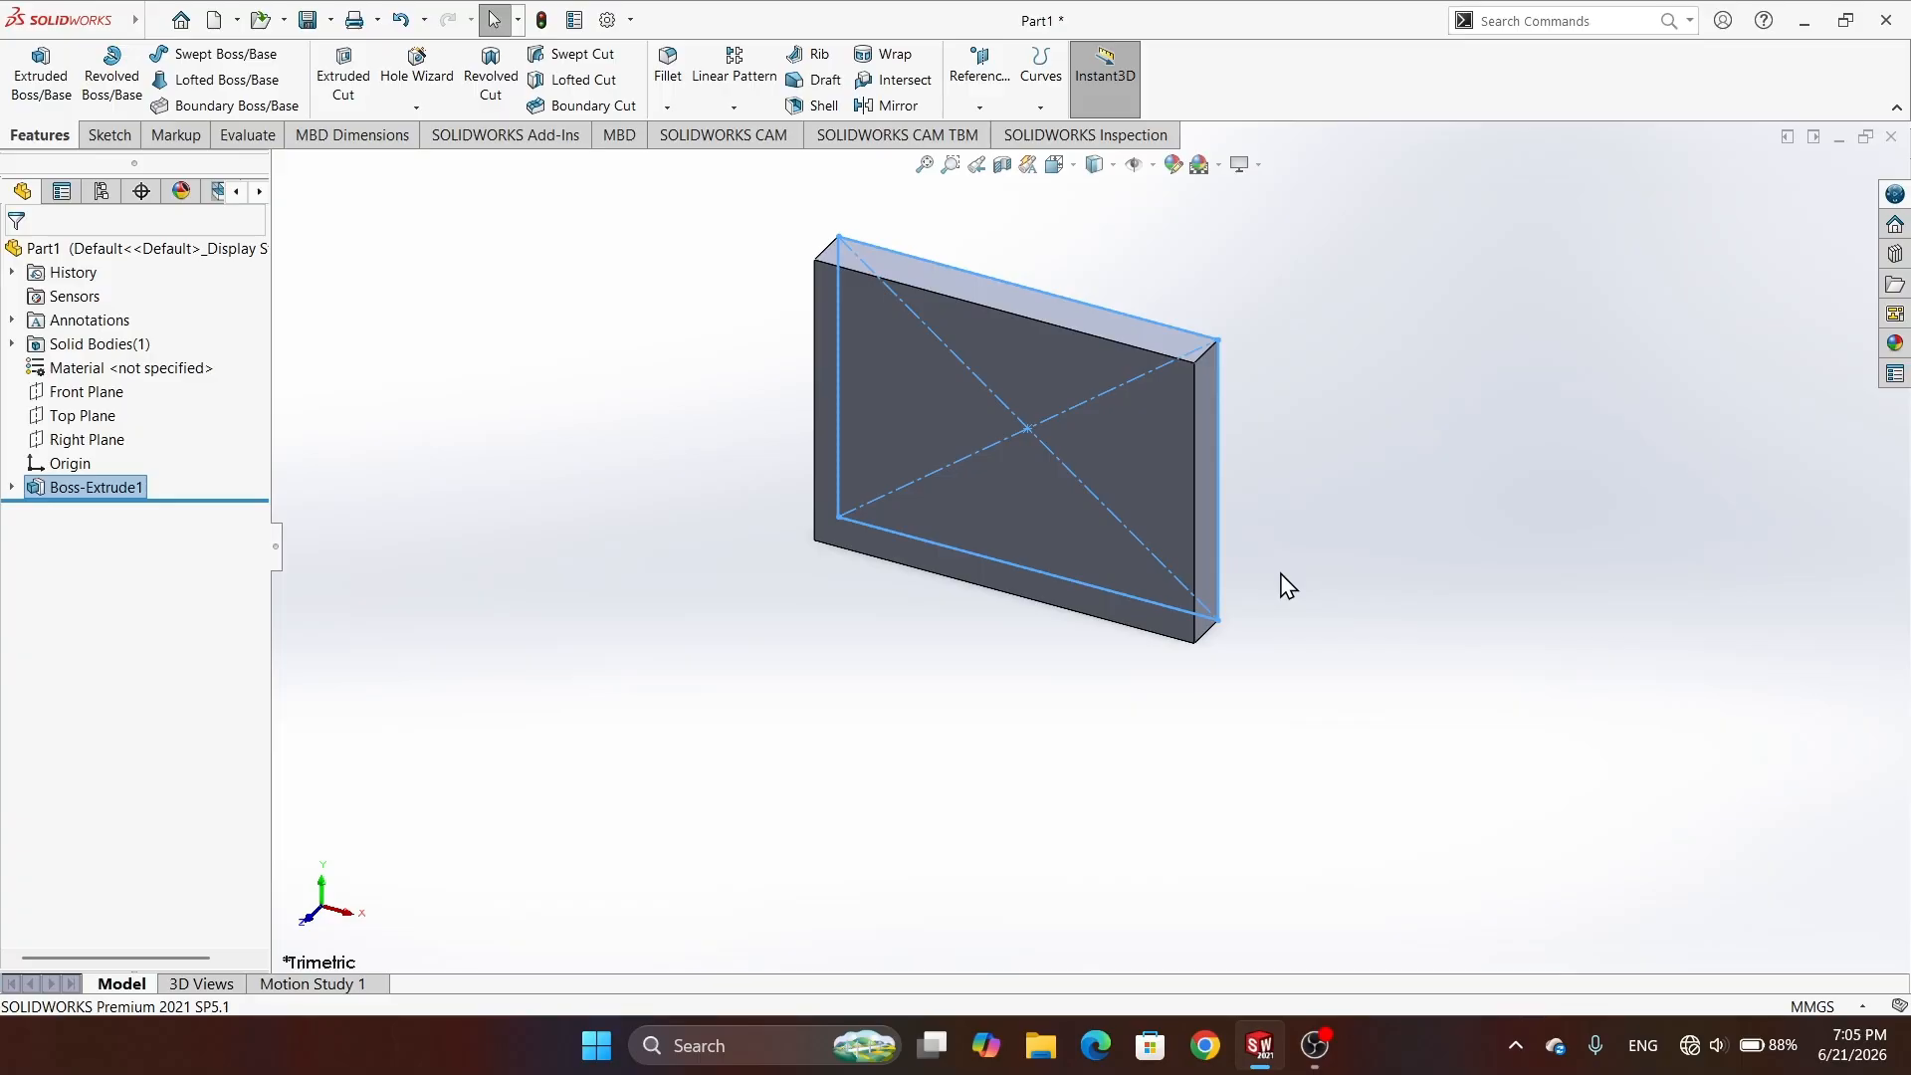
{"action": "middle_click_drag", "start_coordinate": [1369, 458], "coordinate": [1419, 428]}
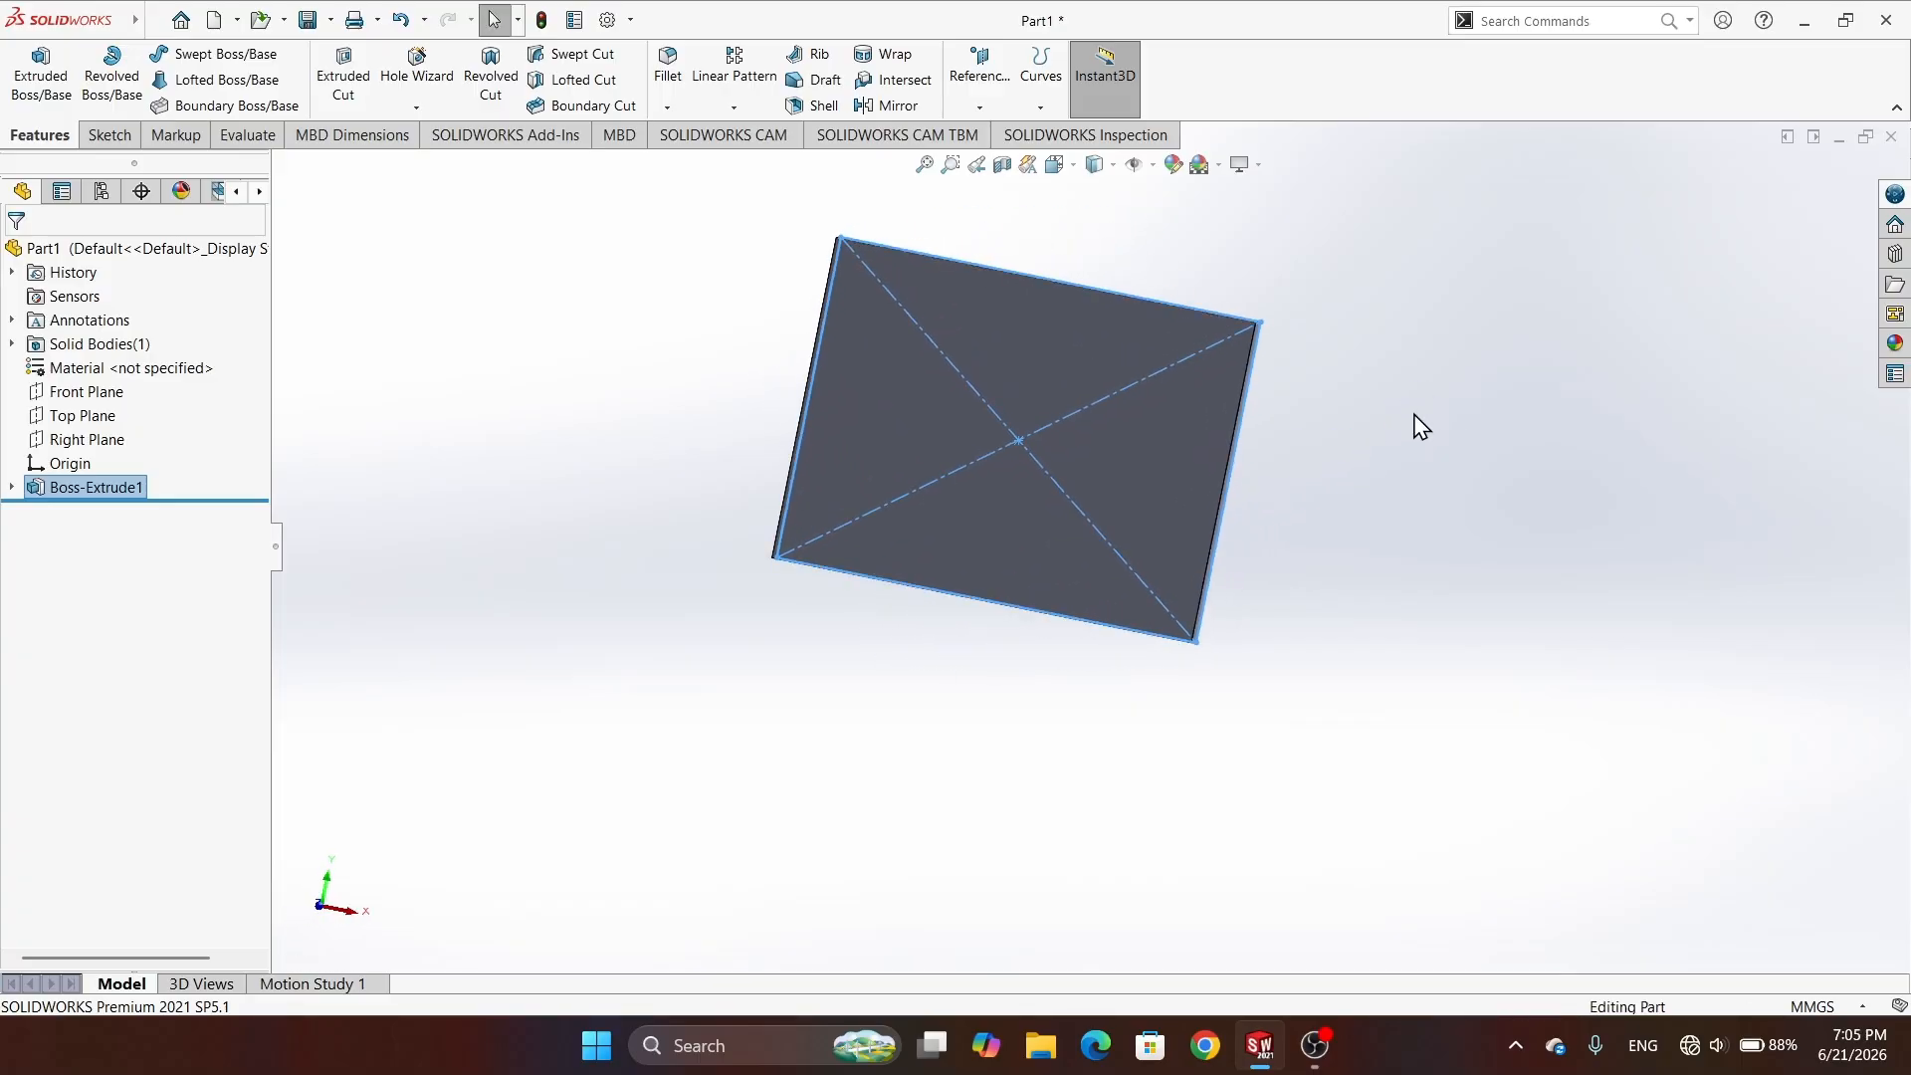
{"action": "scroll", "coordinate": [1364, 516], "scroll_direction": "up", "scroll_amount": 3}
{"action": "scroll", "coordinate": [1365, 516], "scroll_direction": "down", "scroll_amount": 4}
{"action": "scroll", "coordinate": [1148, 554], "scroll_direction": "up", "scroll_amount": 1}
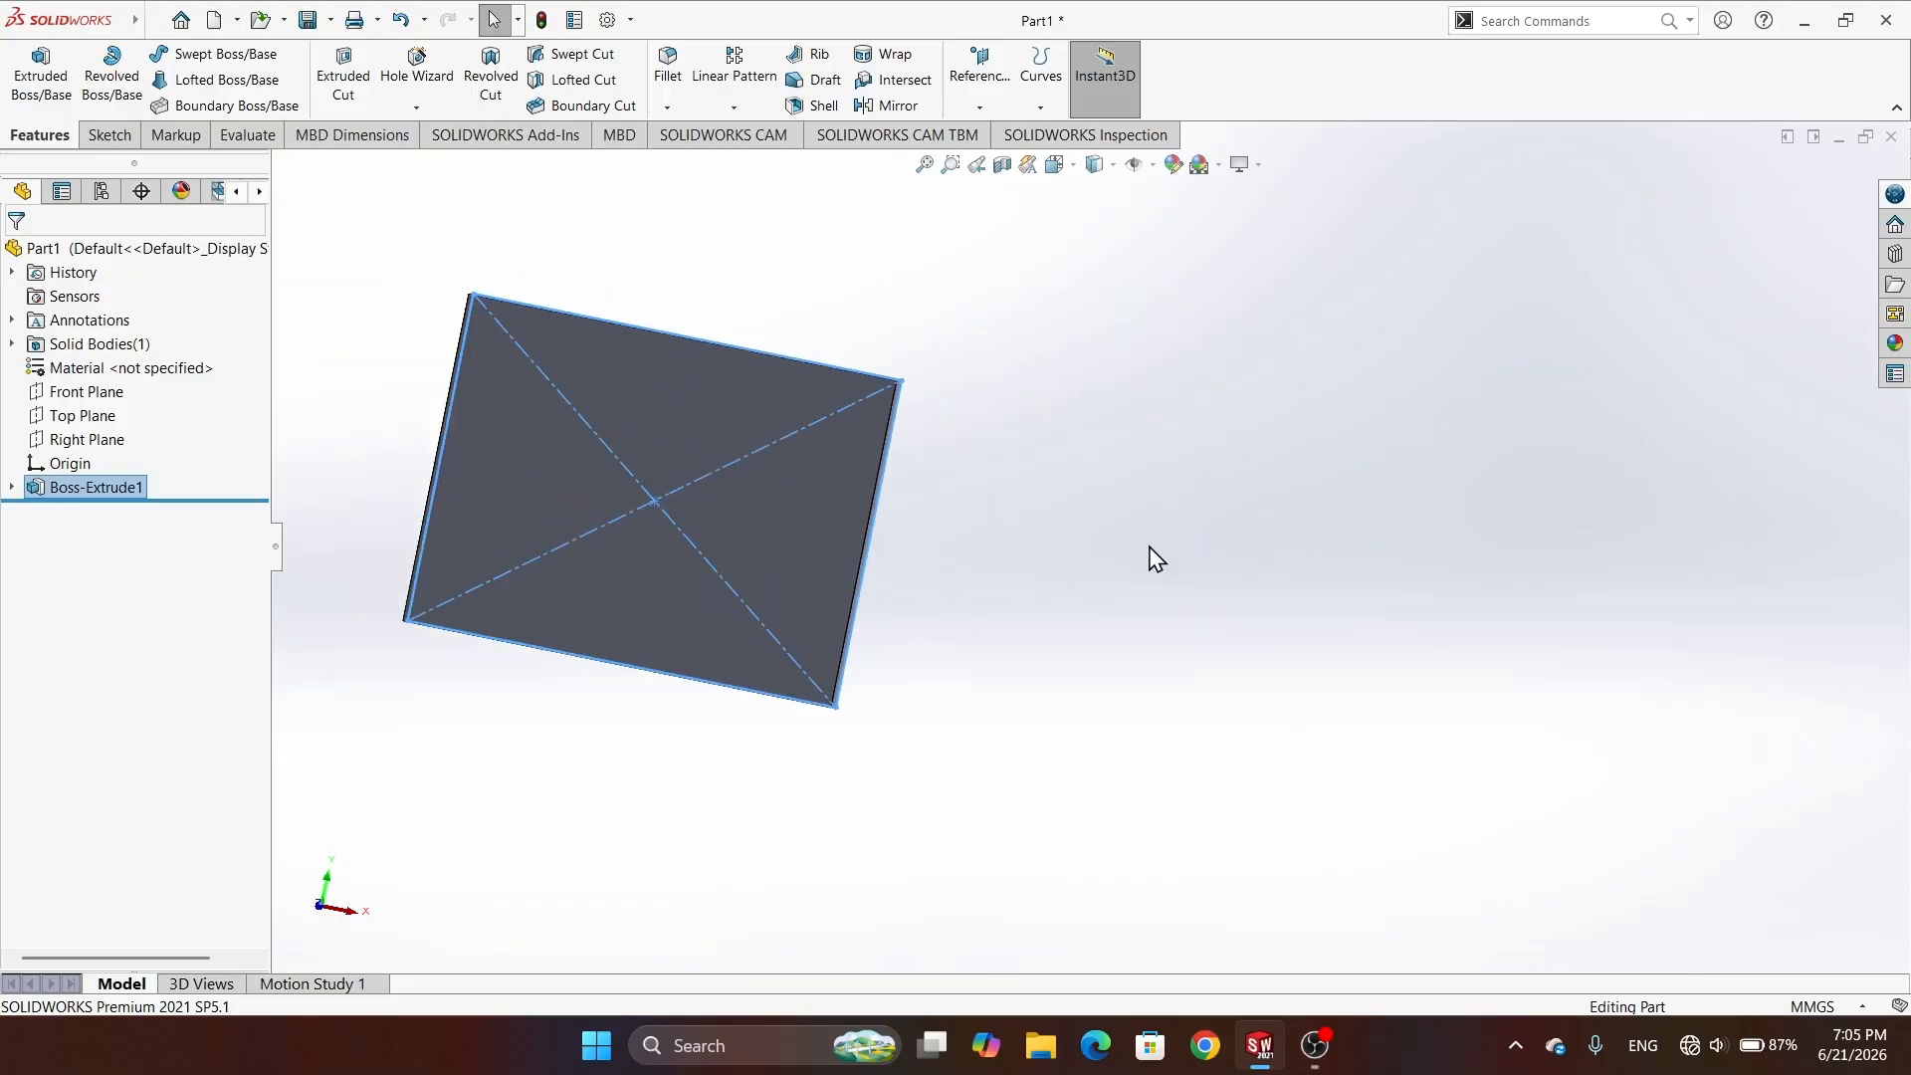
- Try to delete the extruded plate by selecting all of its geometry in the model view
{"action": "scroll", "coordinate": [751, 513], "scroll_direction": "up", "scroll_amount": 2}
{"action": "scroll", "coordinate": [737, 509], "scroll_direction": "down", "scroll_amount": 3}
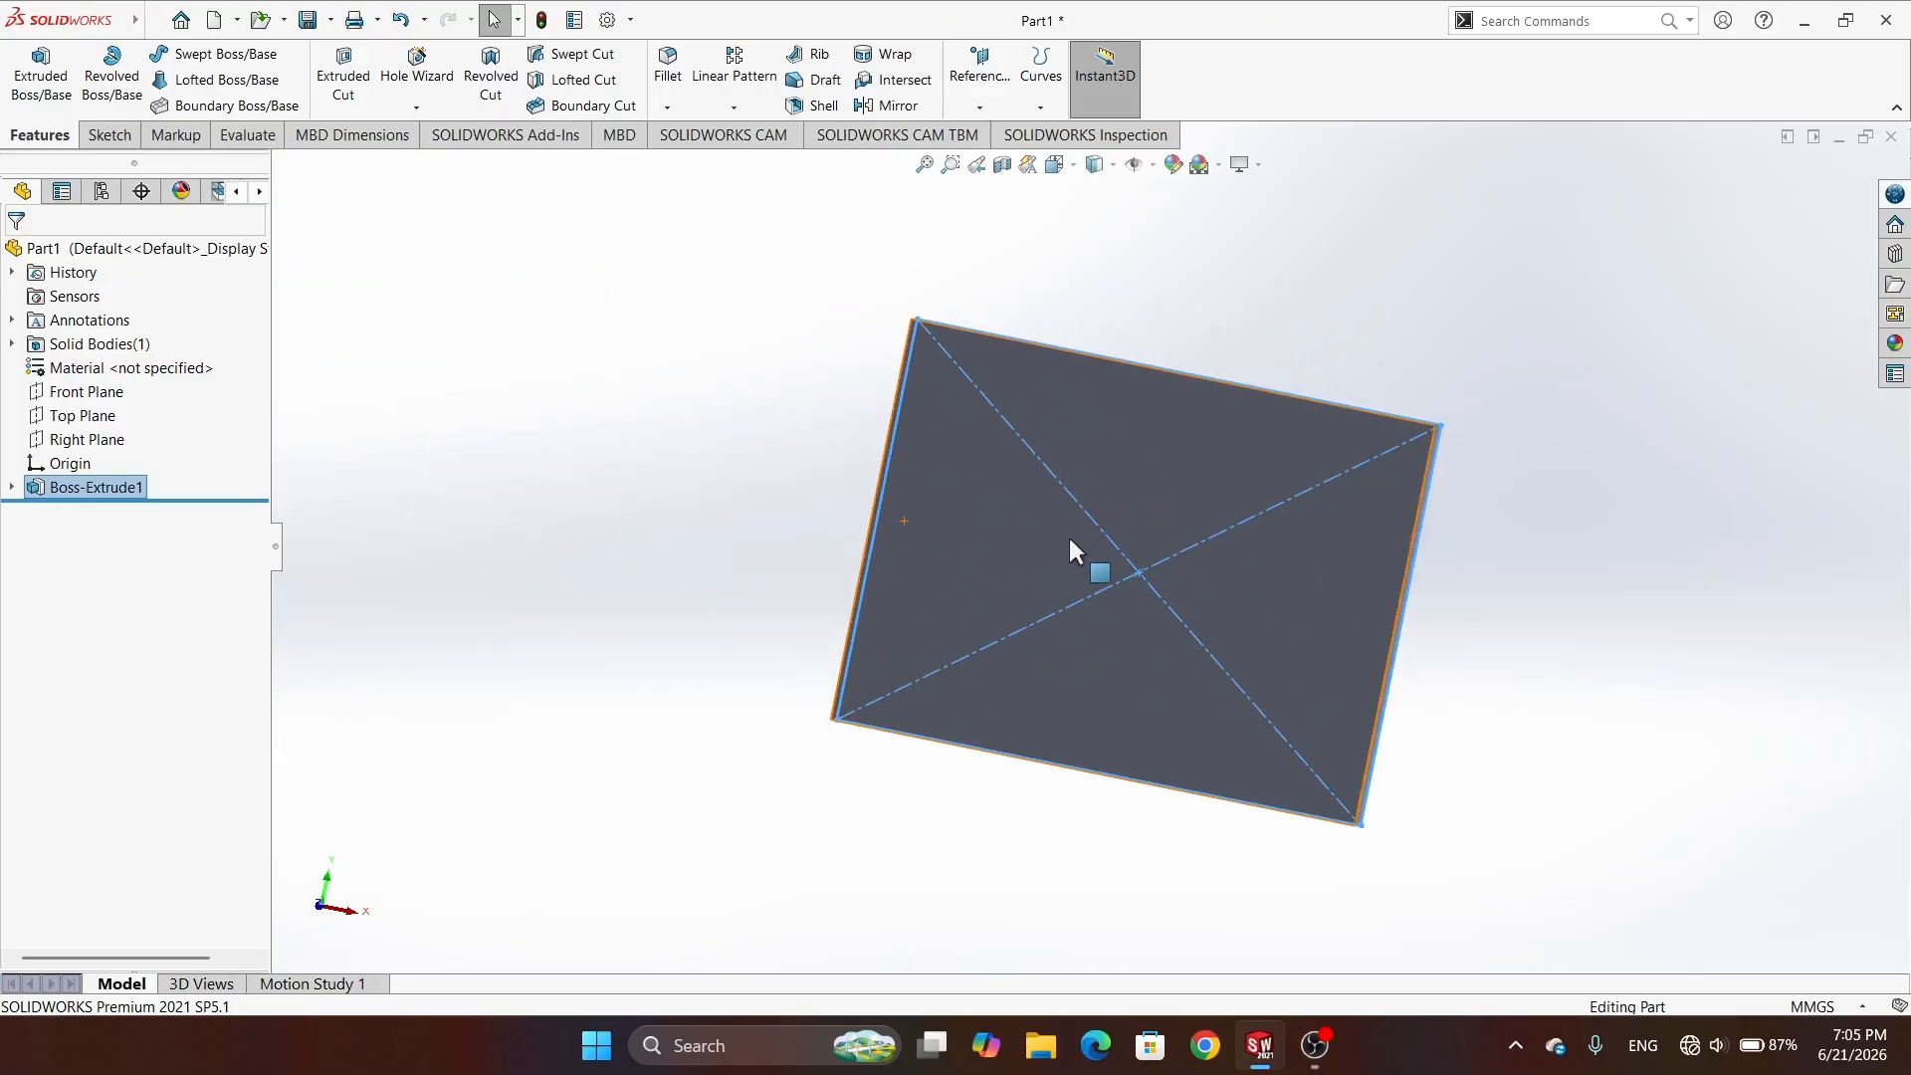
{"action": "scroll", "coordinate": [1081, 487], "scroll_direction": "up", "scroll_amount": 3}
{"action": "scroll", "coordinate": [1081, 487], "scroll_direction": "down", "scroll_amount": 1}
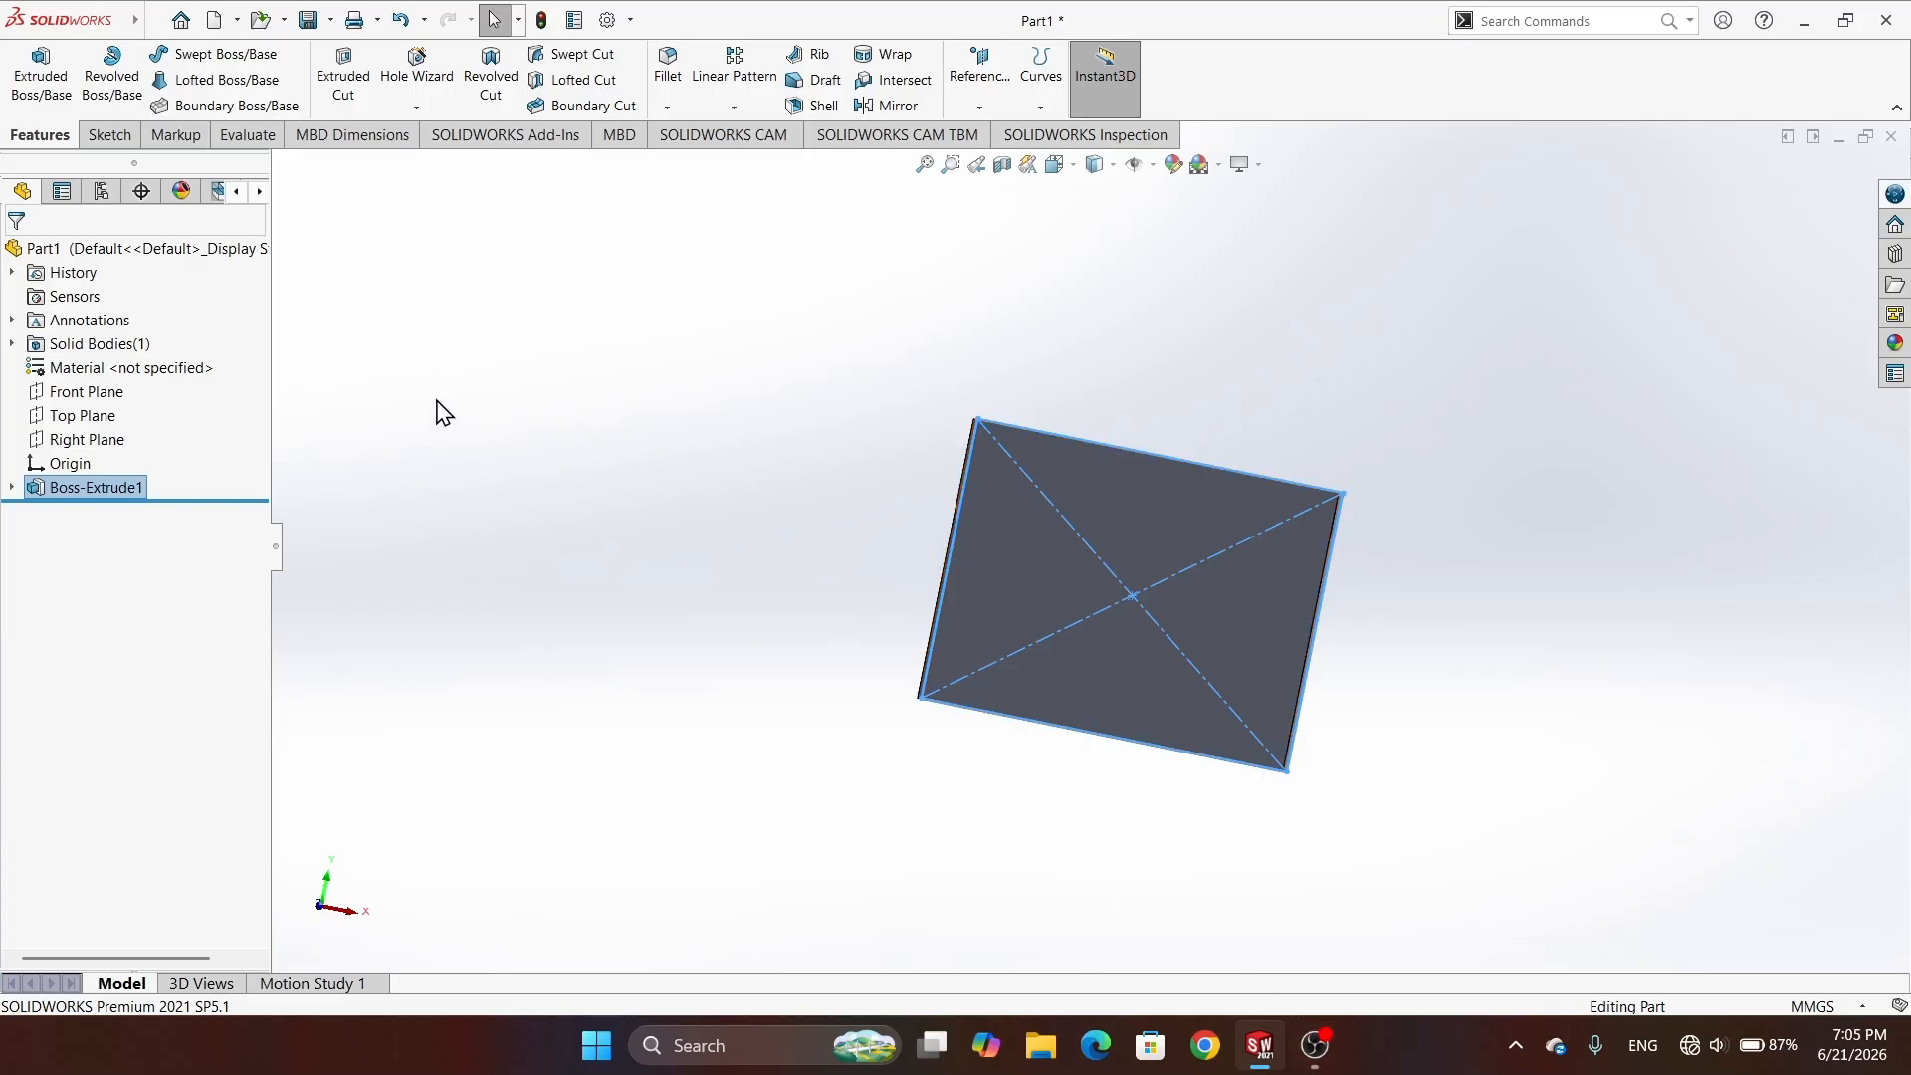
{"action": "left_click_drag", "start_coordinate": [672, 336], "coordinate": [1425, 830]}
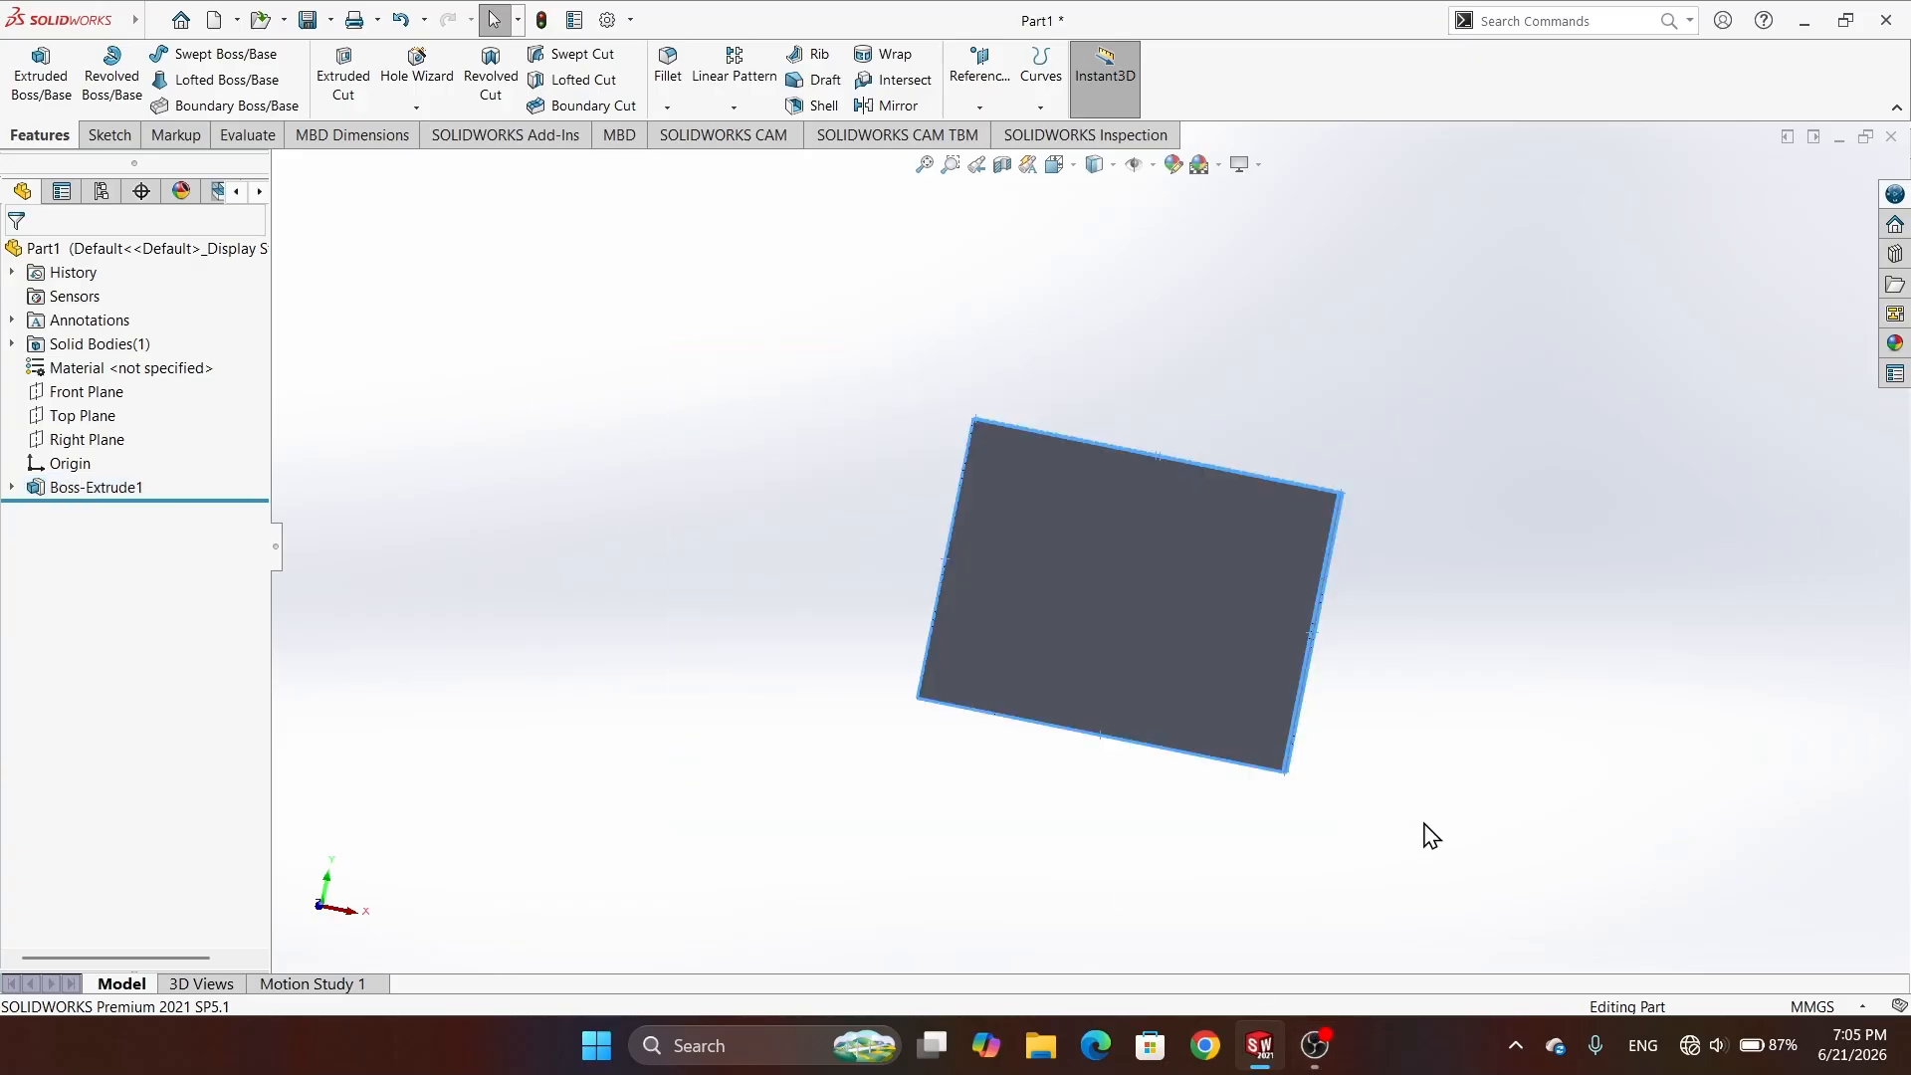
{"action": "key", "text": "Delete"}
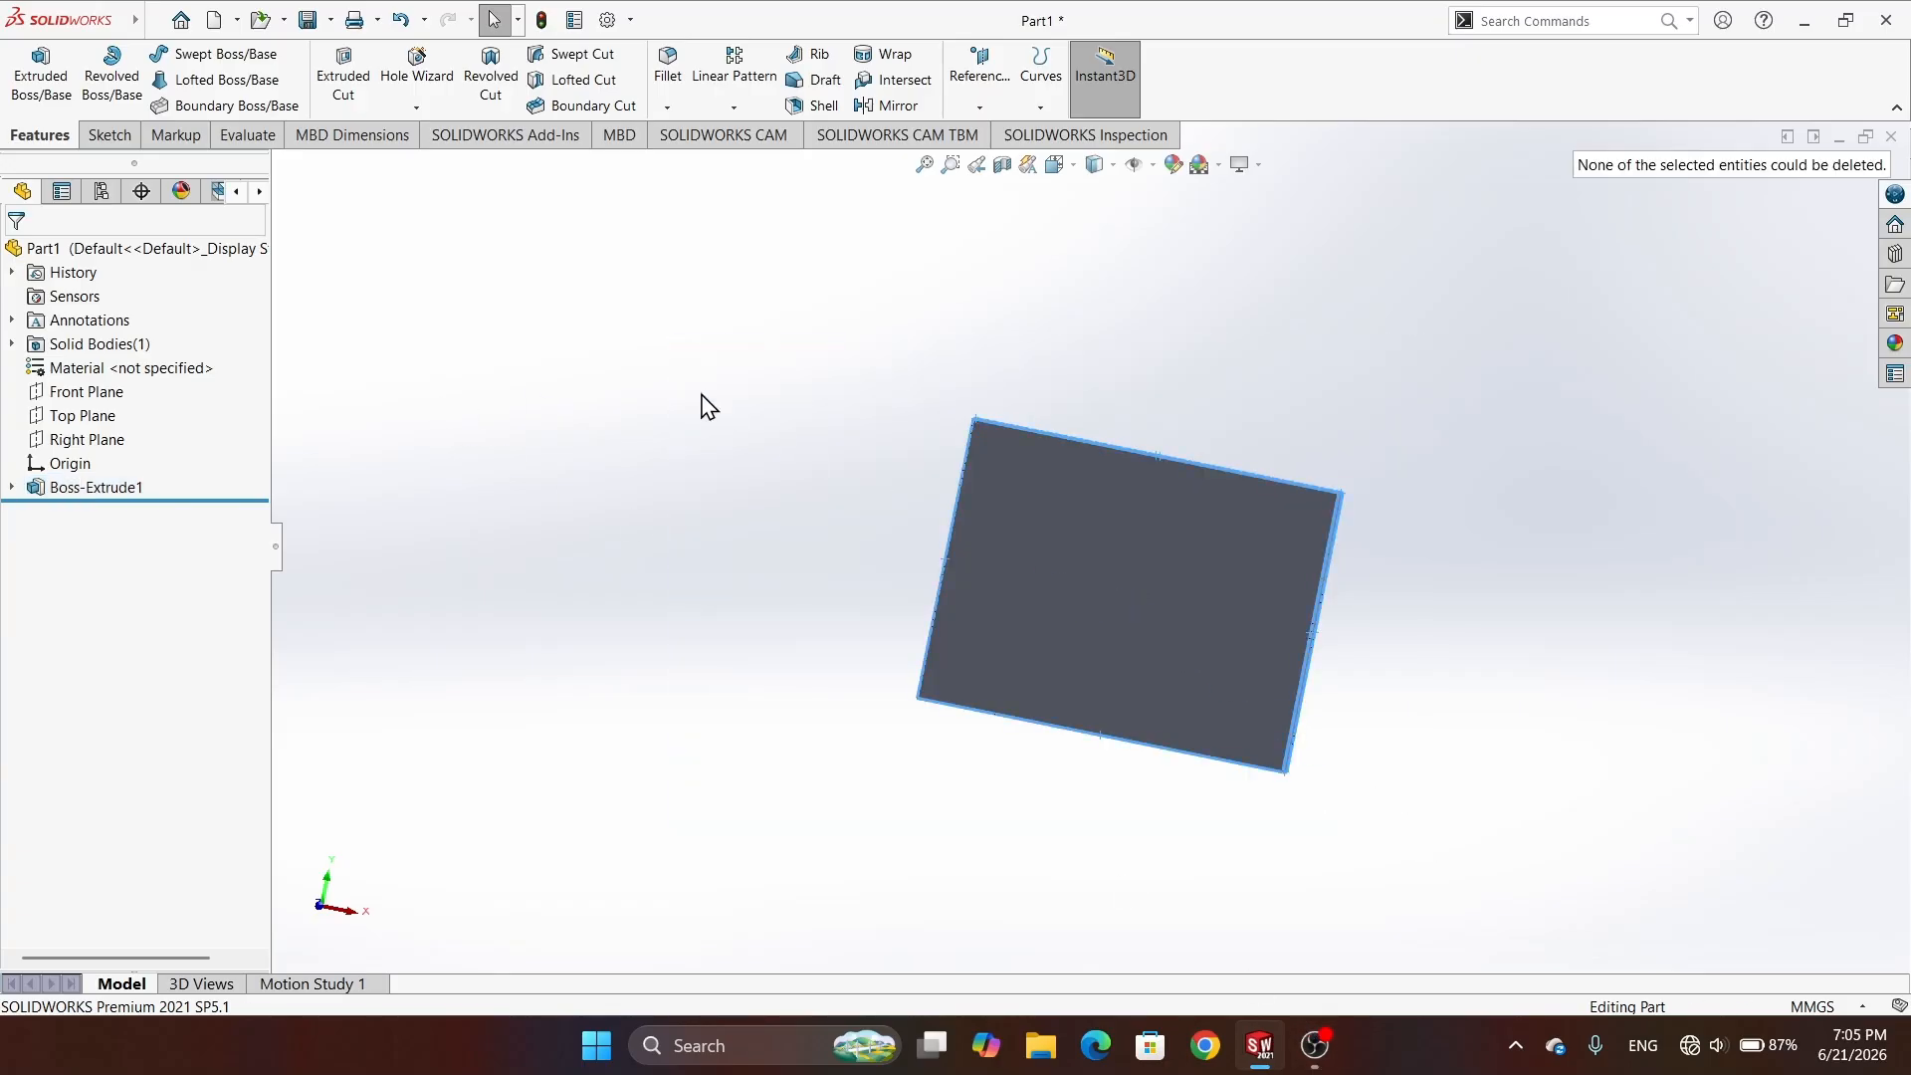
- Create a new part document and check which unit system it uses
{"action": "left_click", "coordinate": [213, 22]}
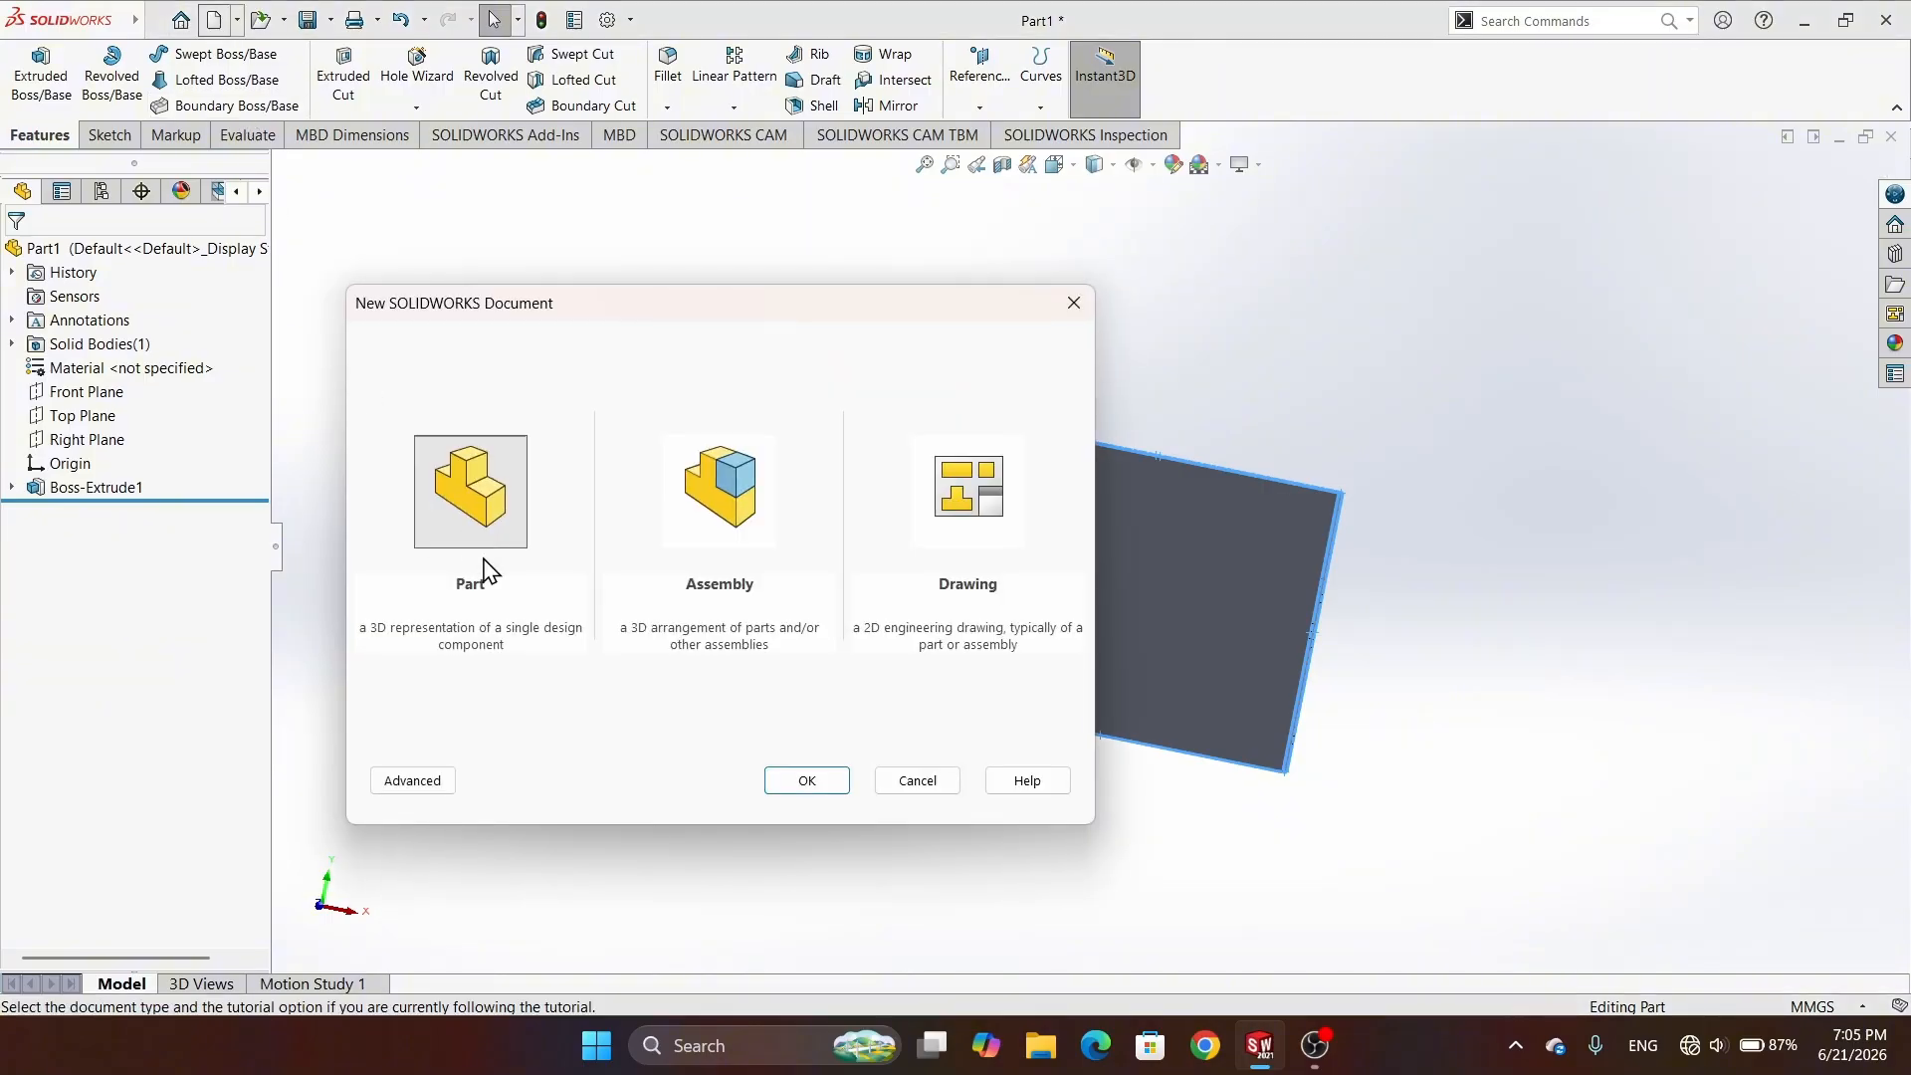
{"action": "left_click", "coordinate": [792, 777]}
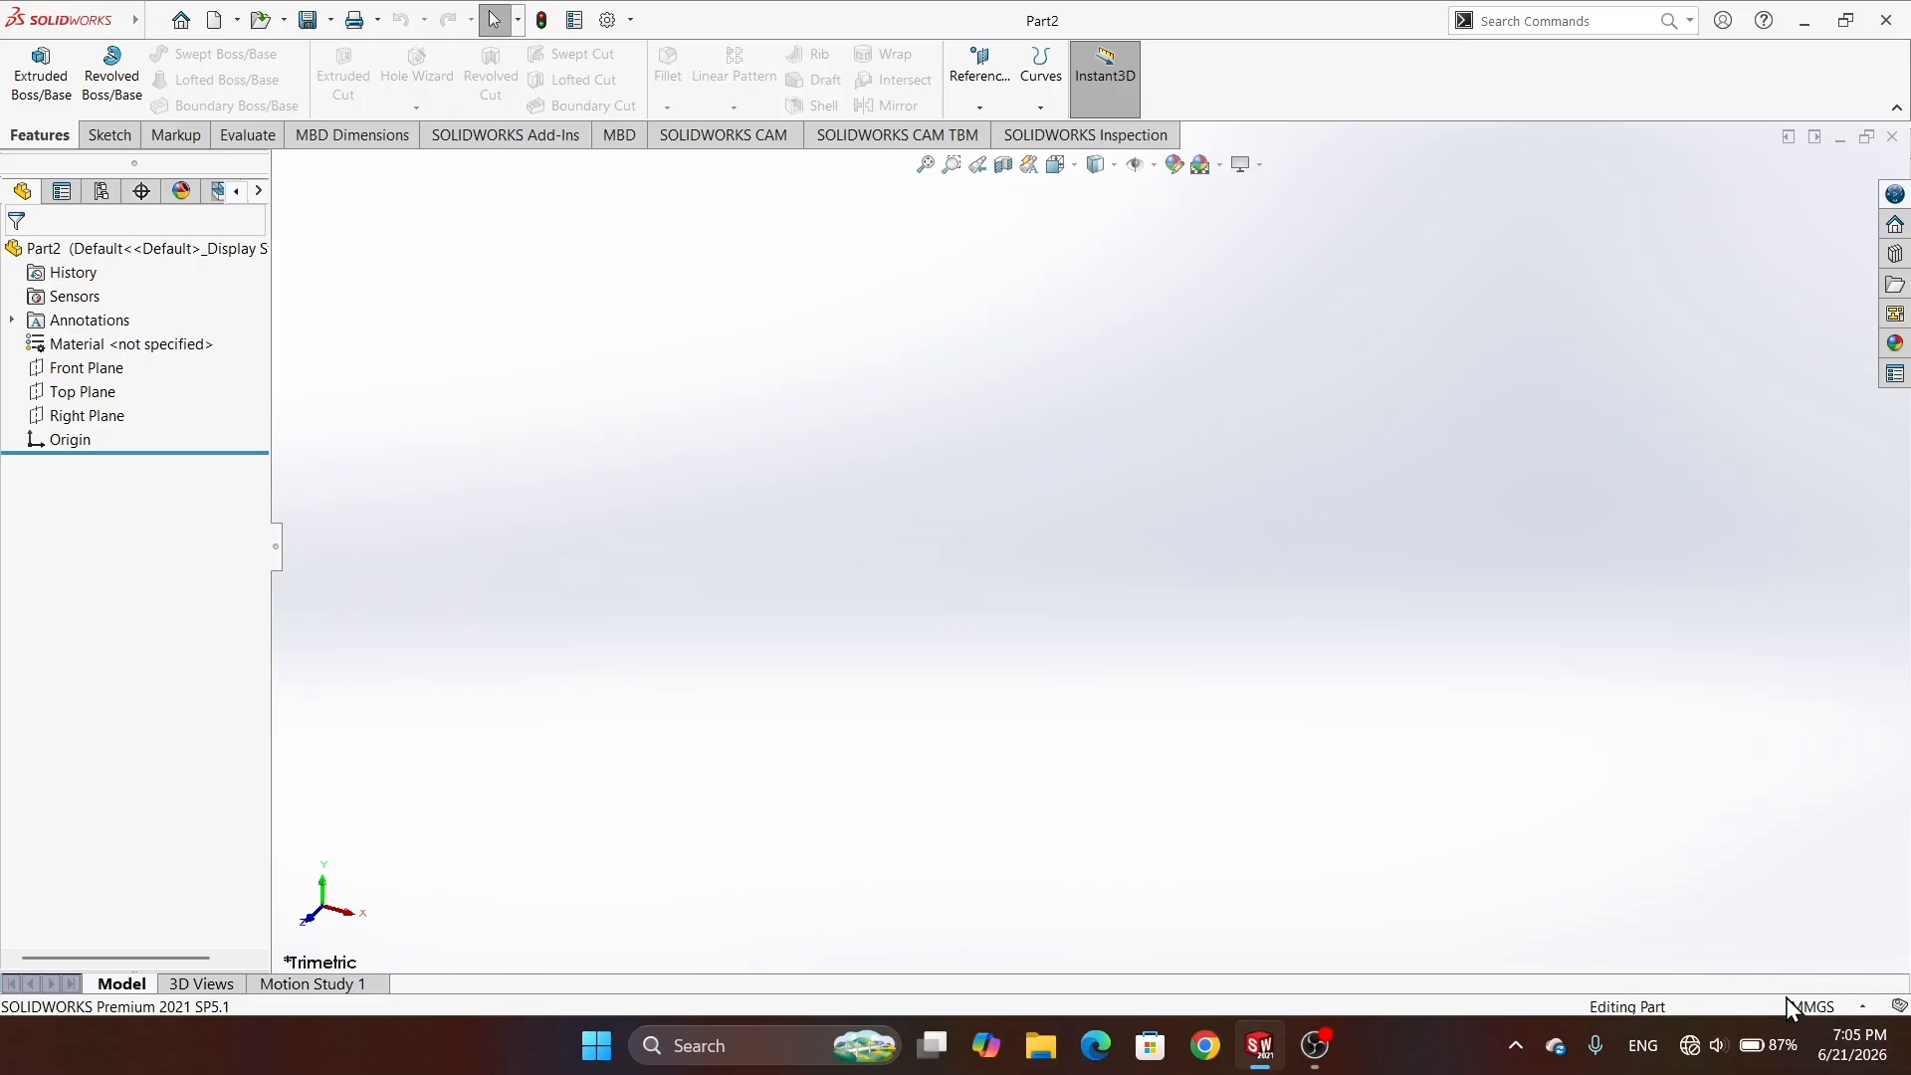
{"action": "left_click", "coordinate": [1849, 1008]}
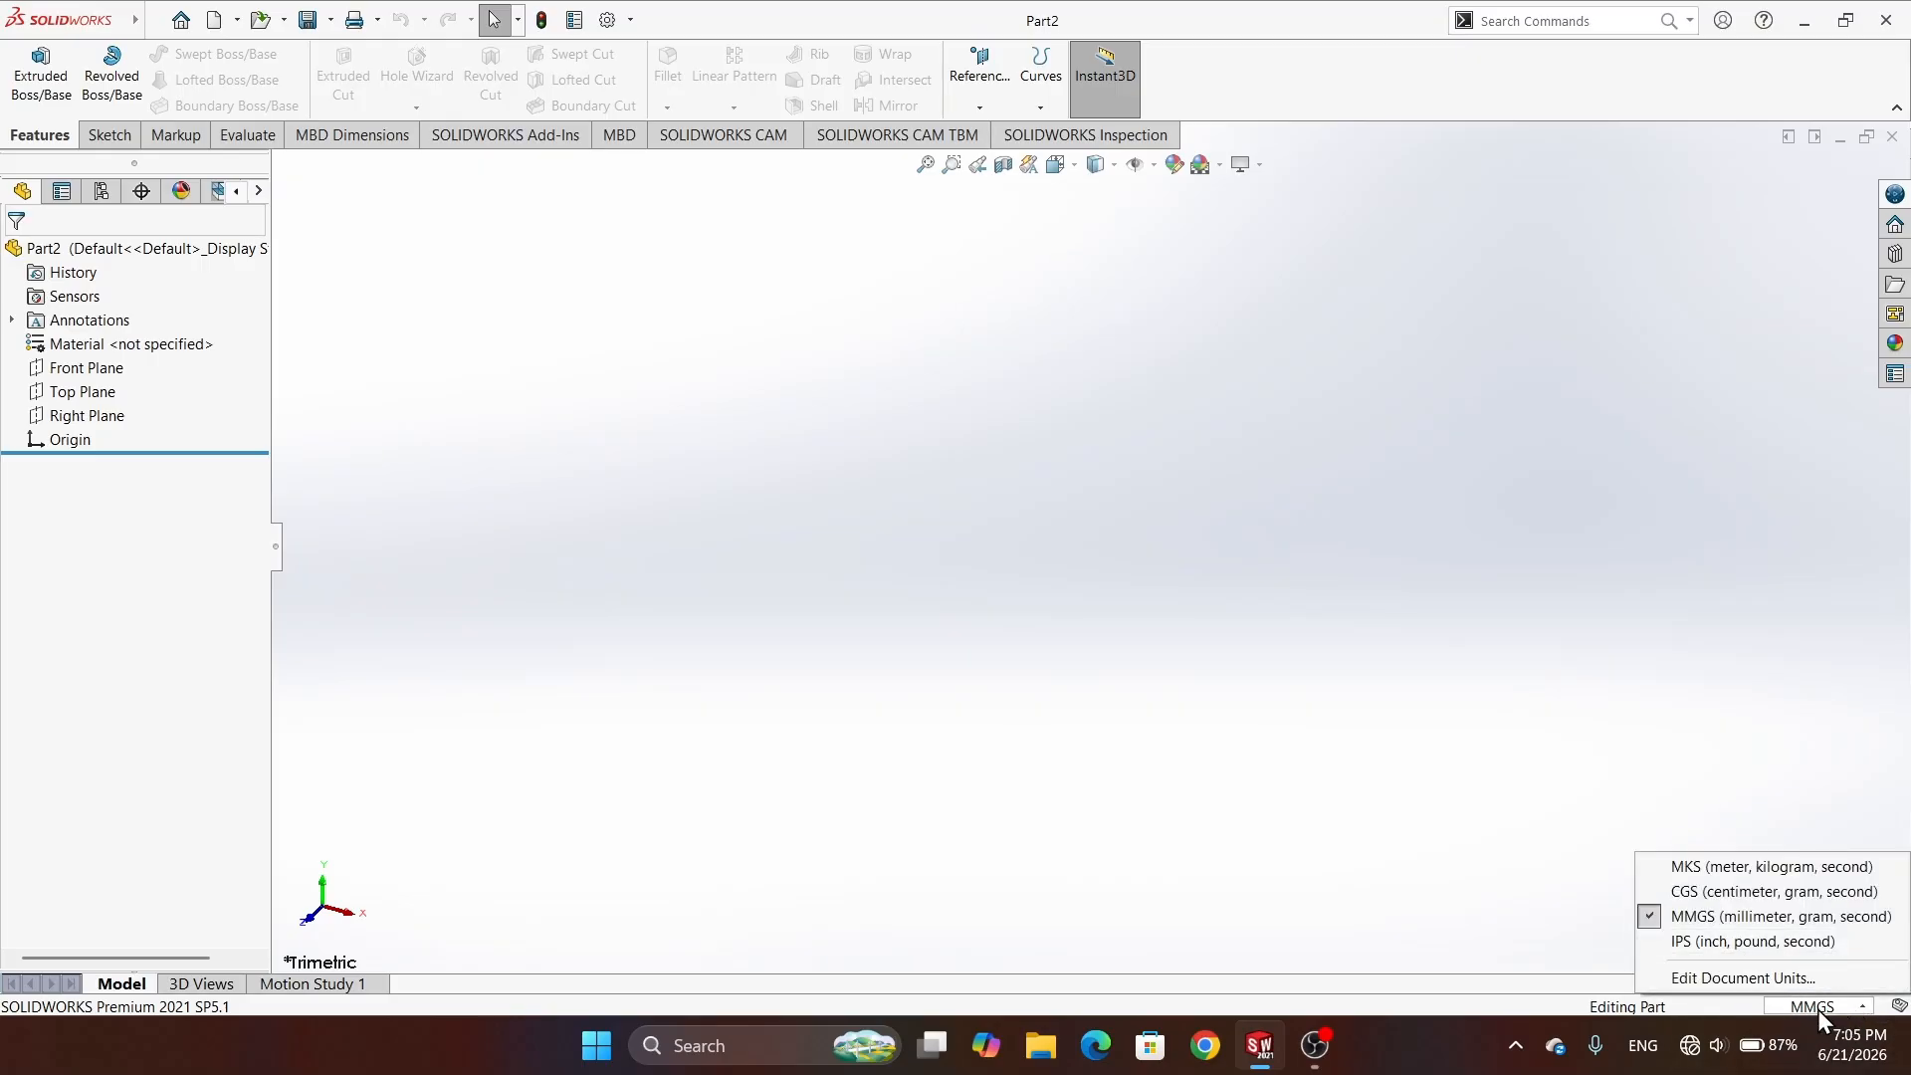
{"action": "left_click", "coordinate": [1295, 778]}
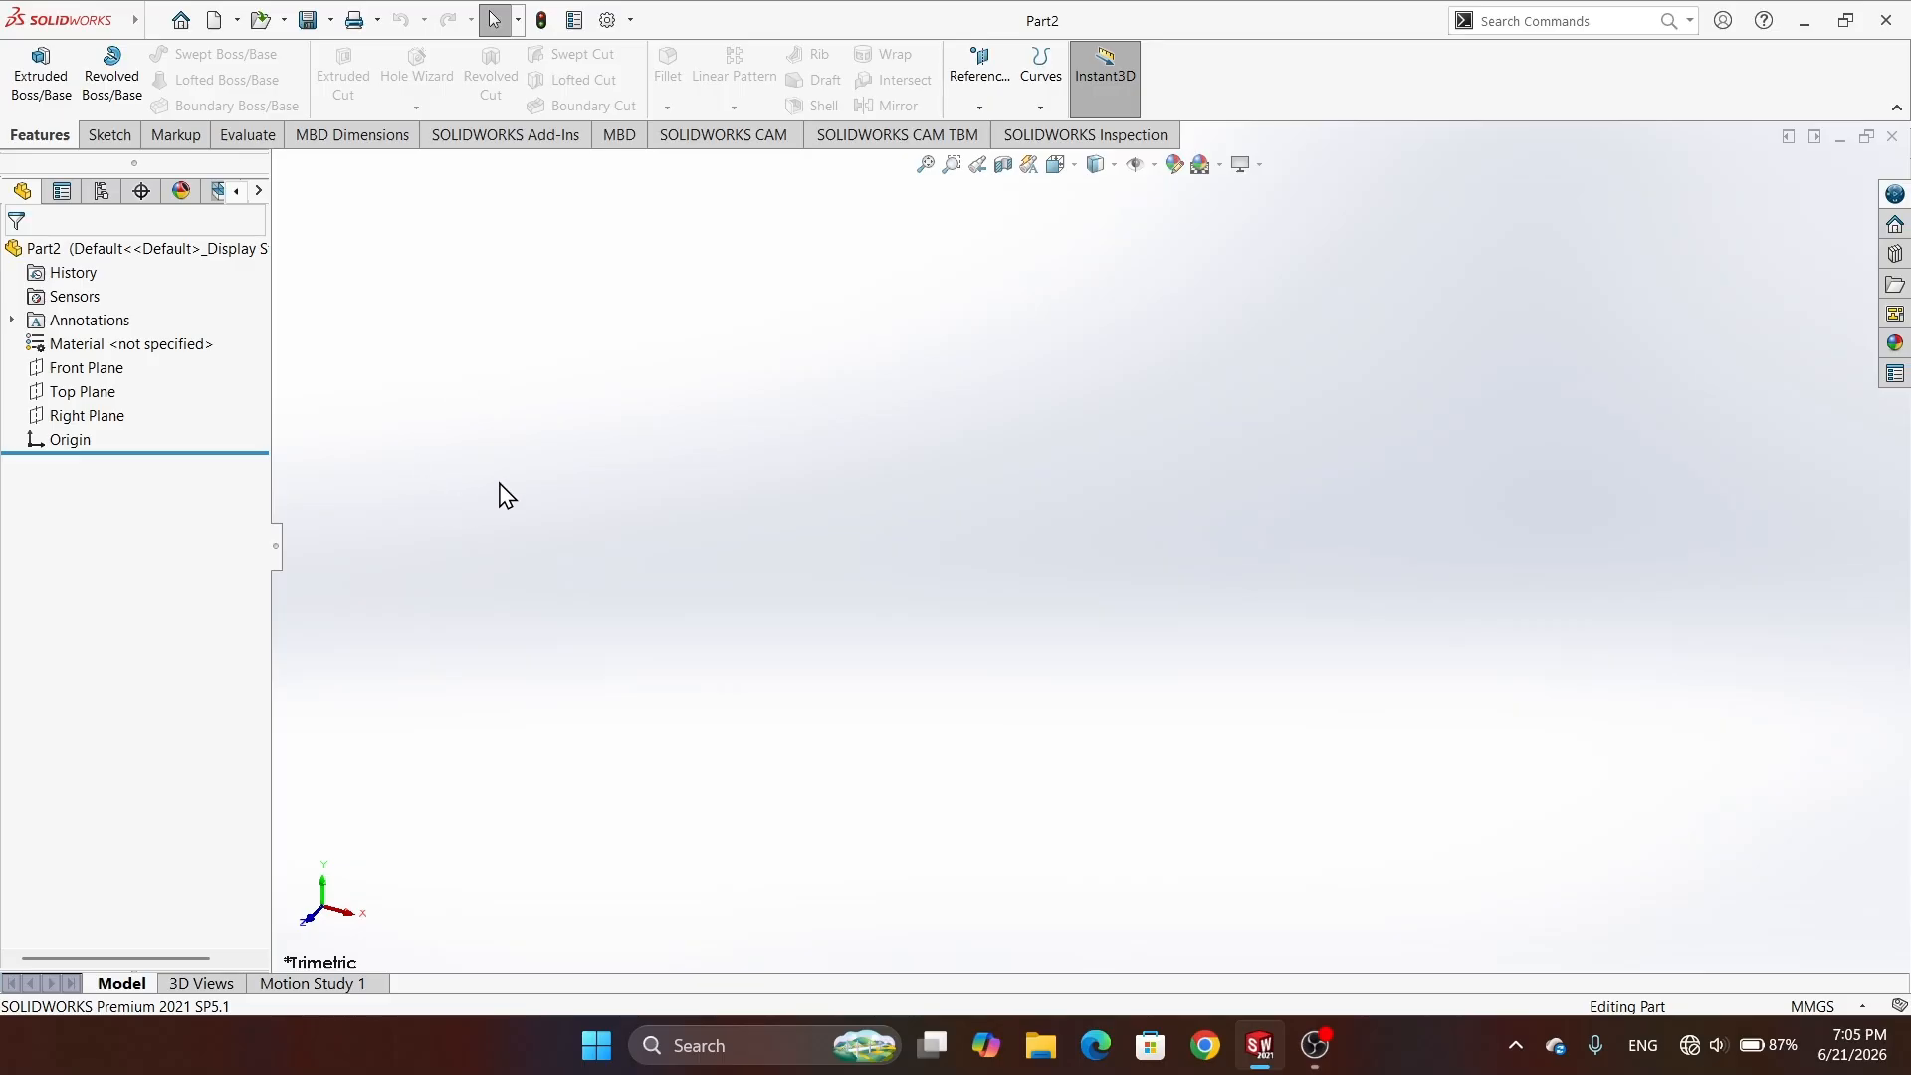
- Sketch a center rectangle about 83 mm wide and 122 mm high on the Front Plane, centered on the origin
{"action": "left_click", "coordinate": [107, 137]}
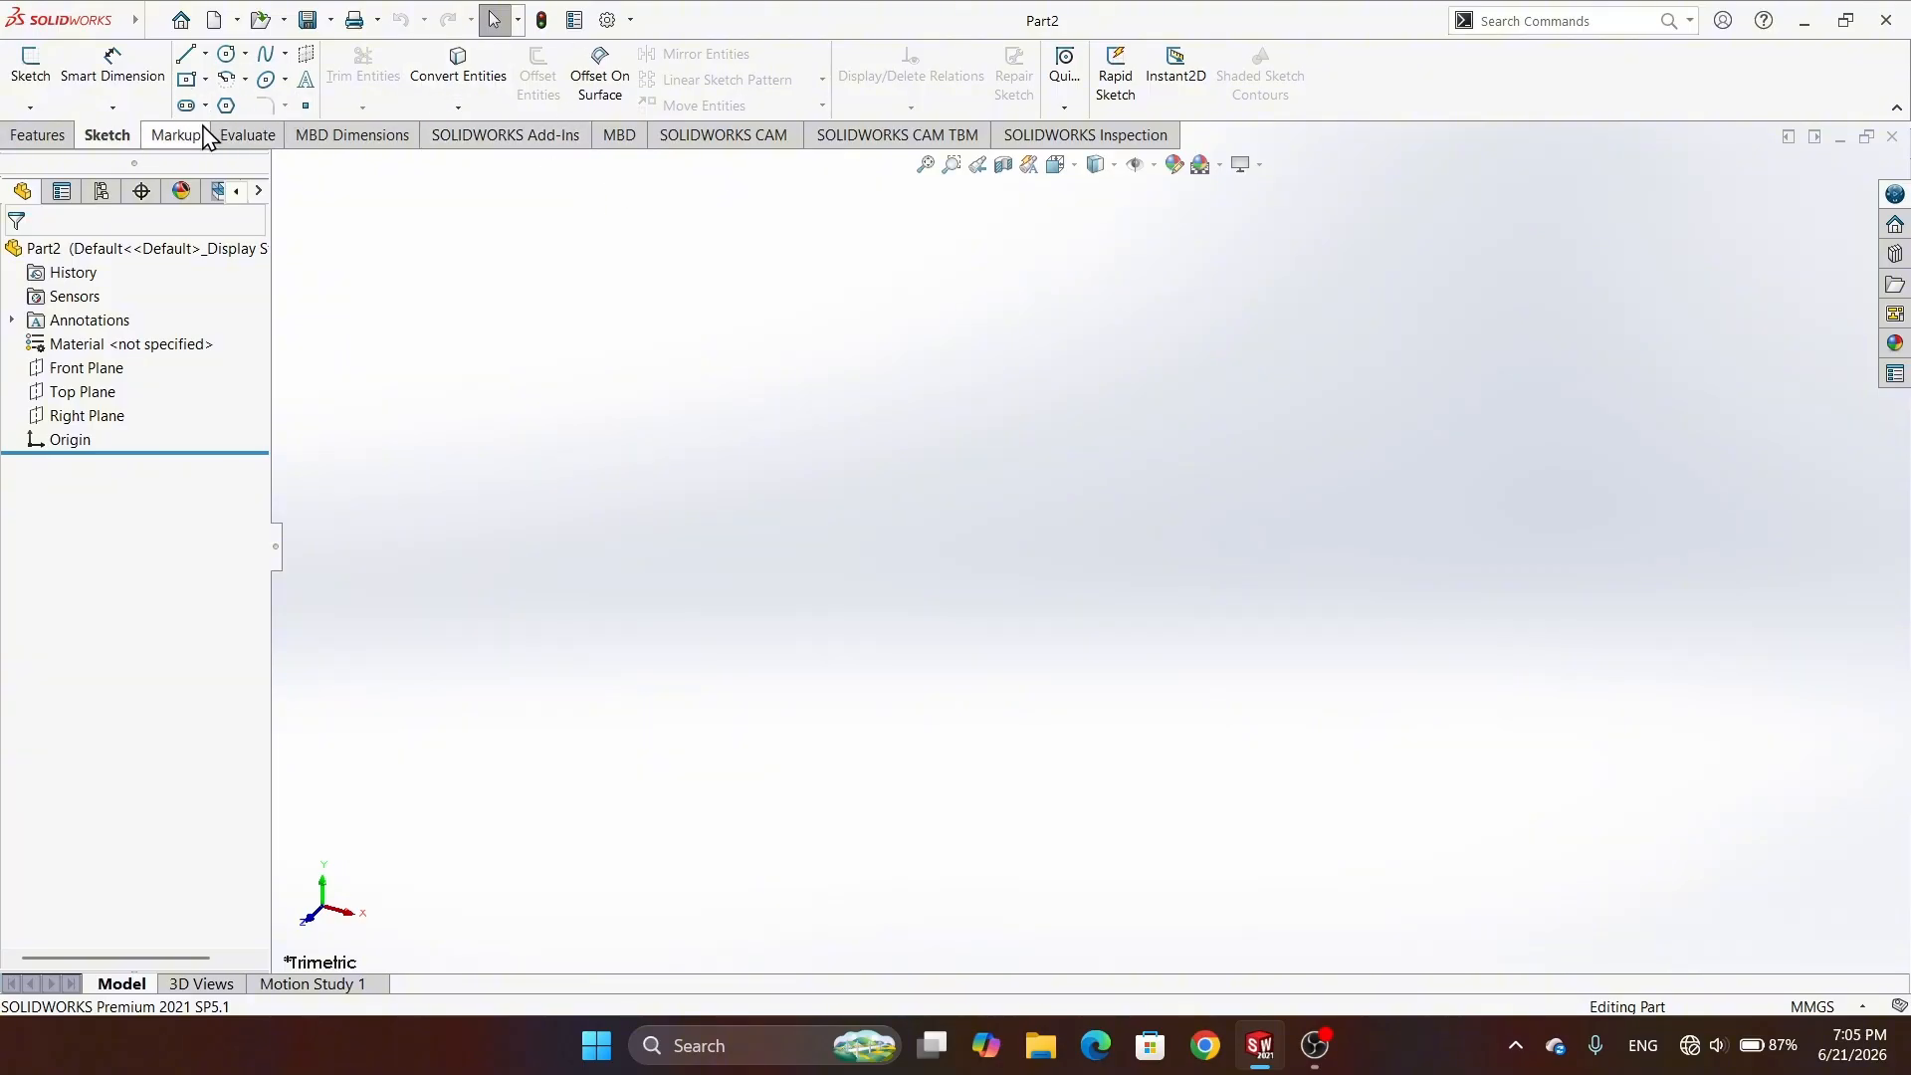
{"action": "left_click", "coordinate": [38, 135]}
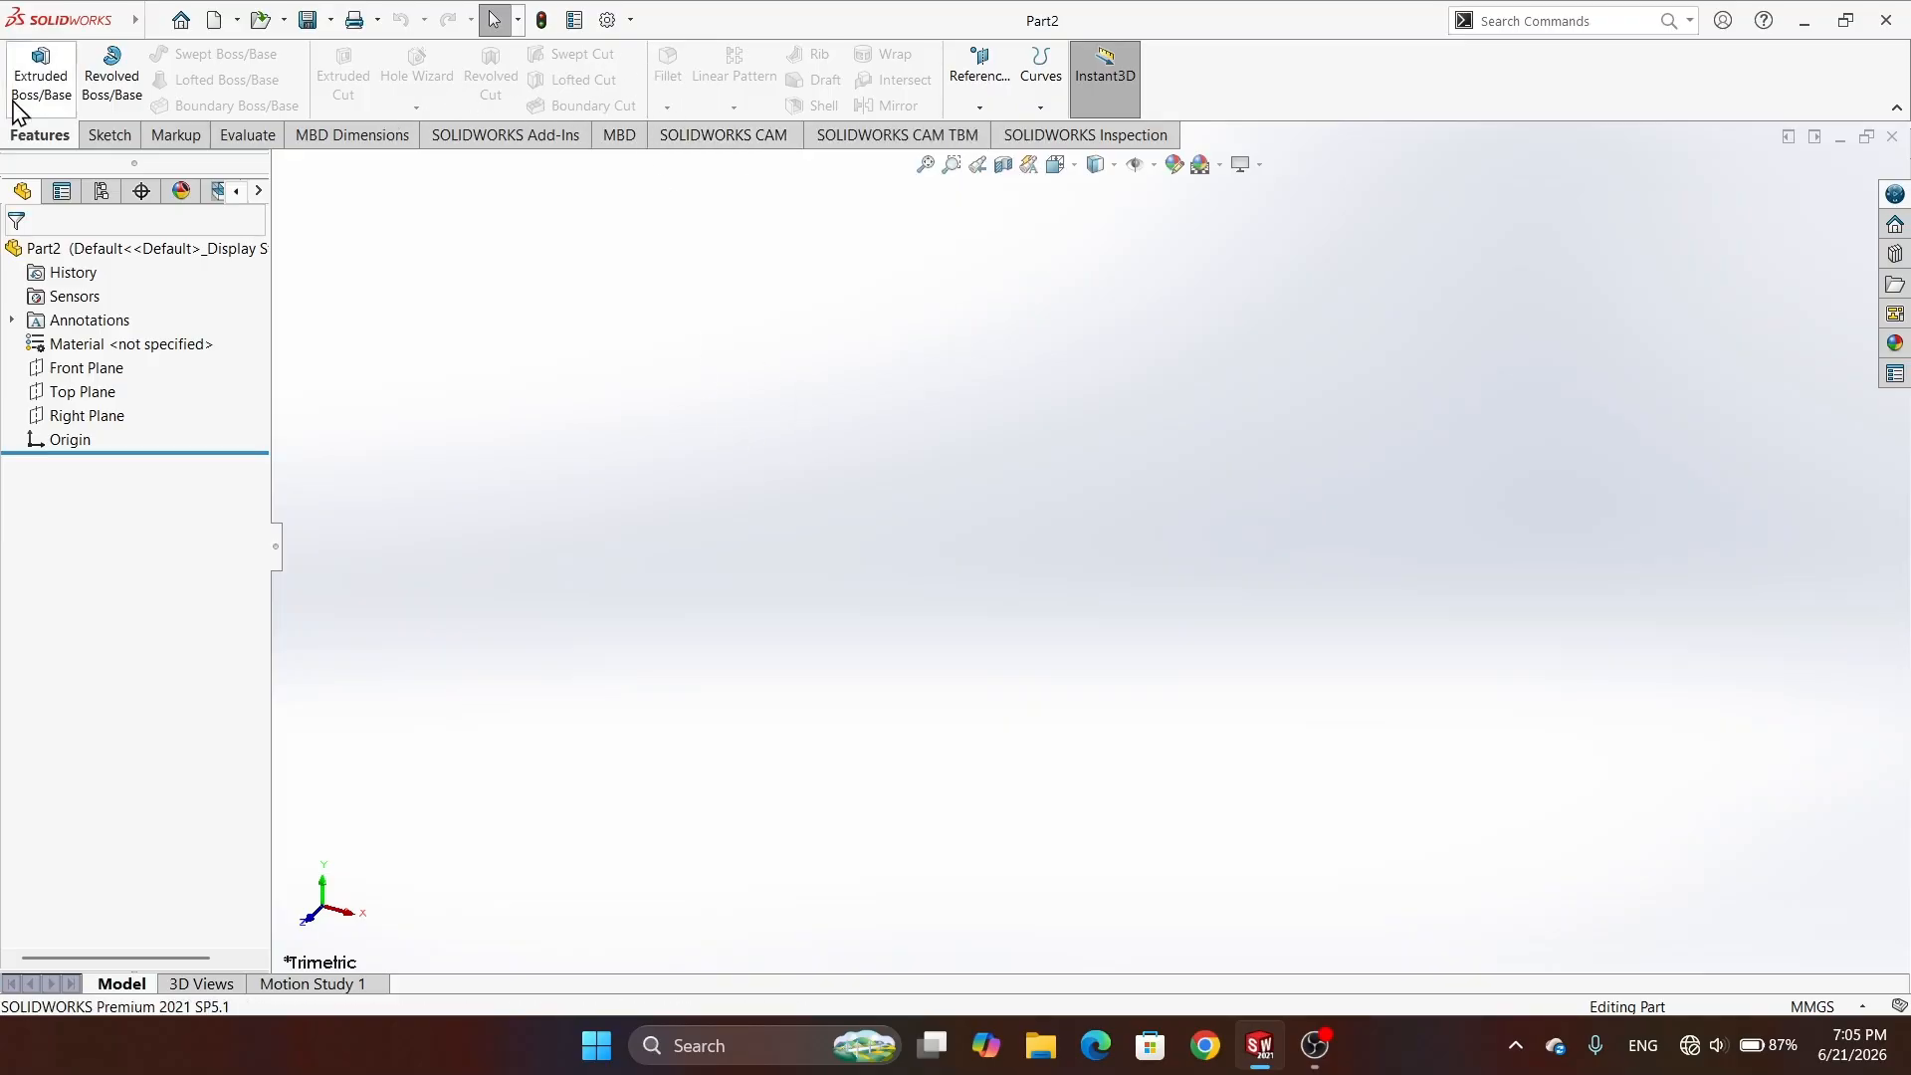
{"action": "left_click", "coordinate": [104, 136]}
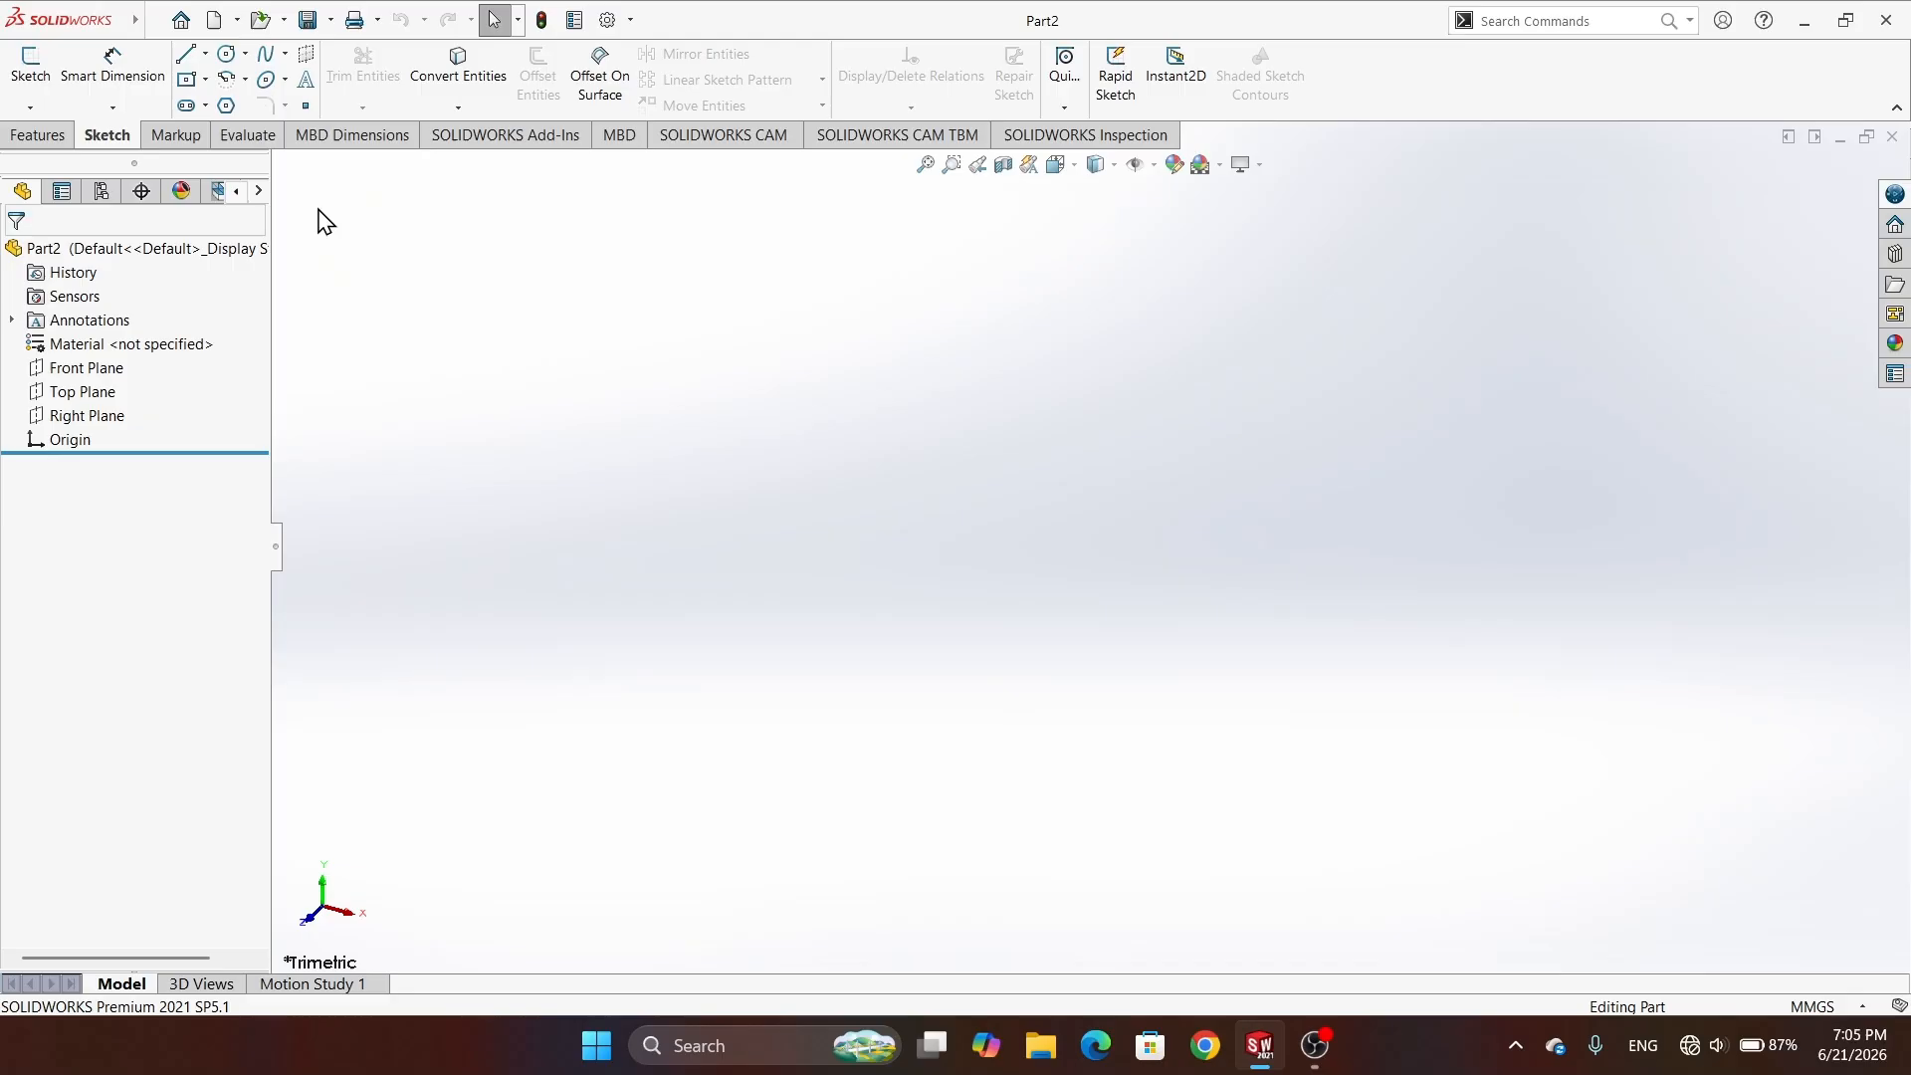
{"action": "left_click", "coordinate": [186, 79]}
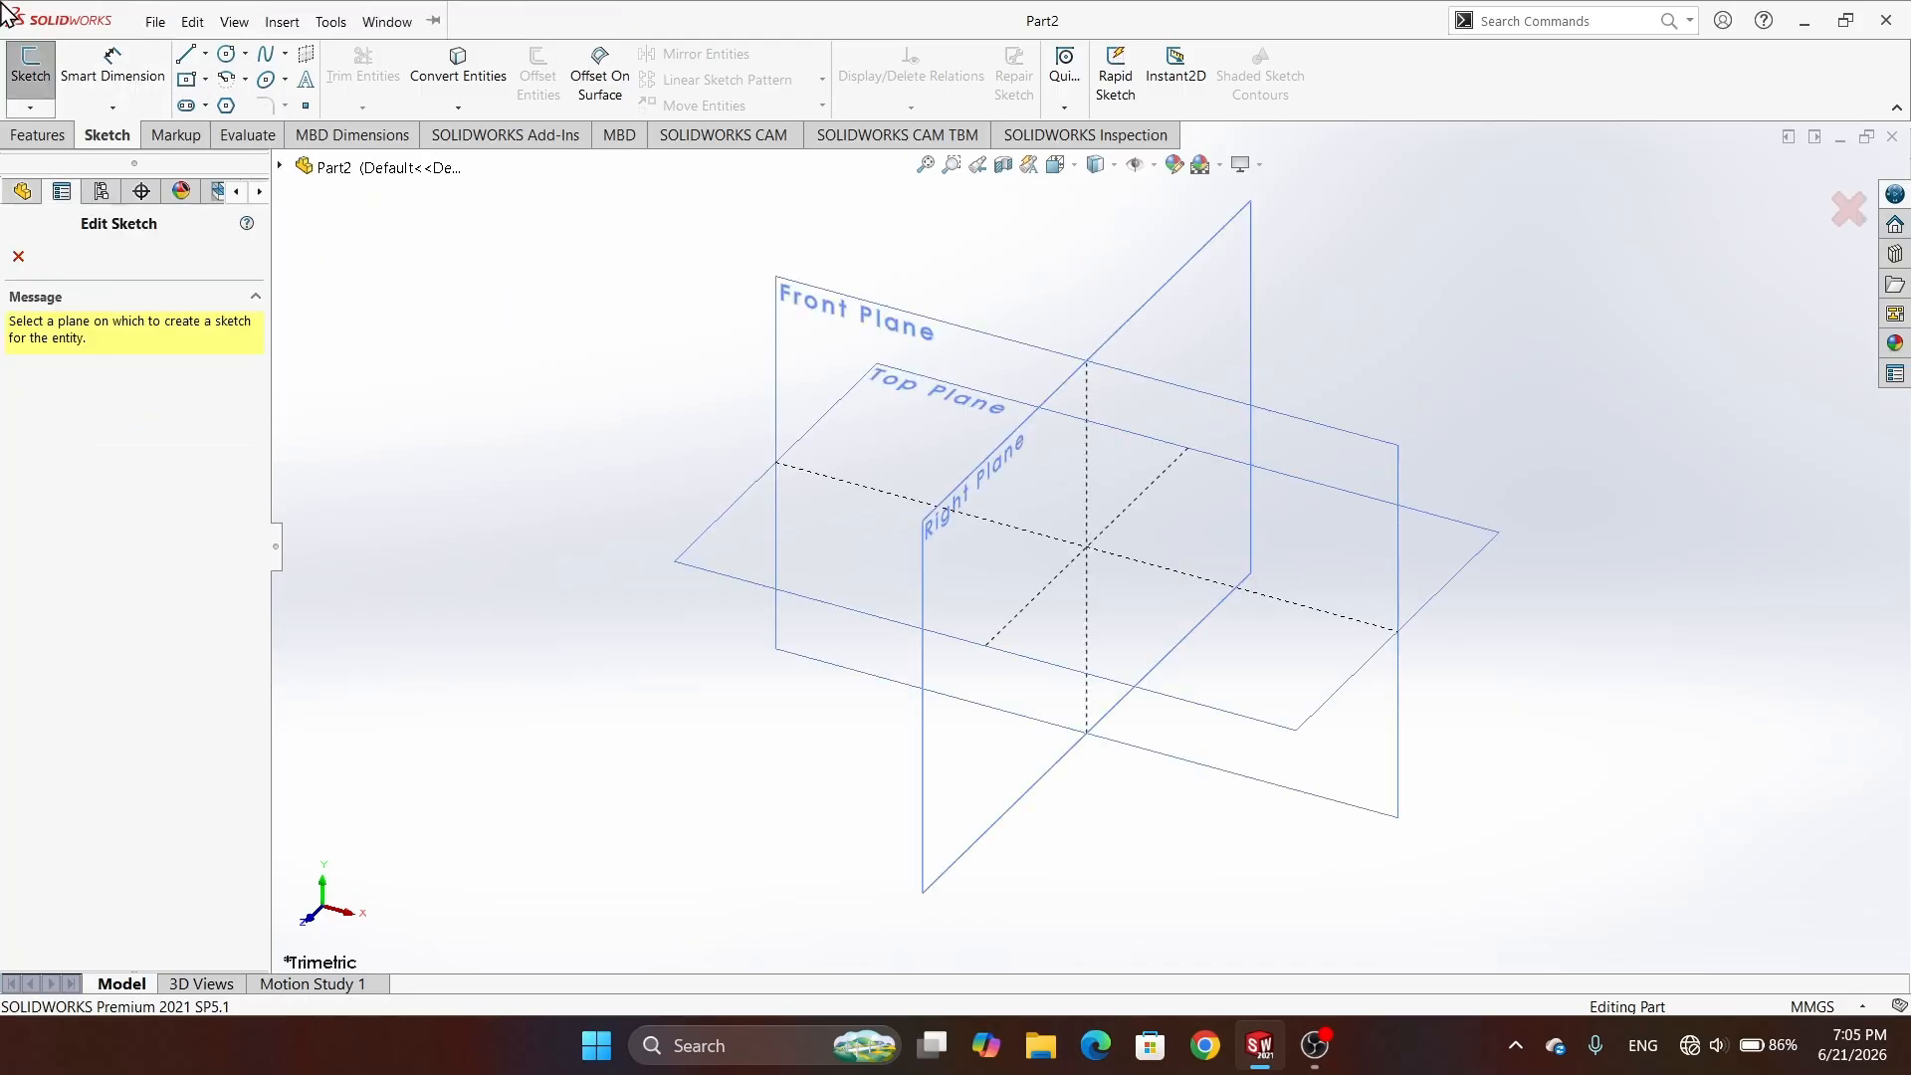
{"action": "left_click", "coordinate": [809, 339]}
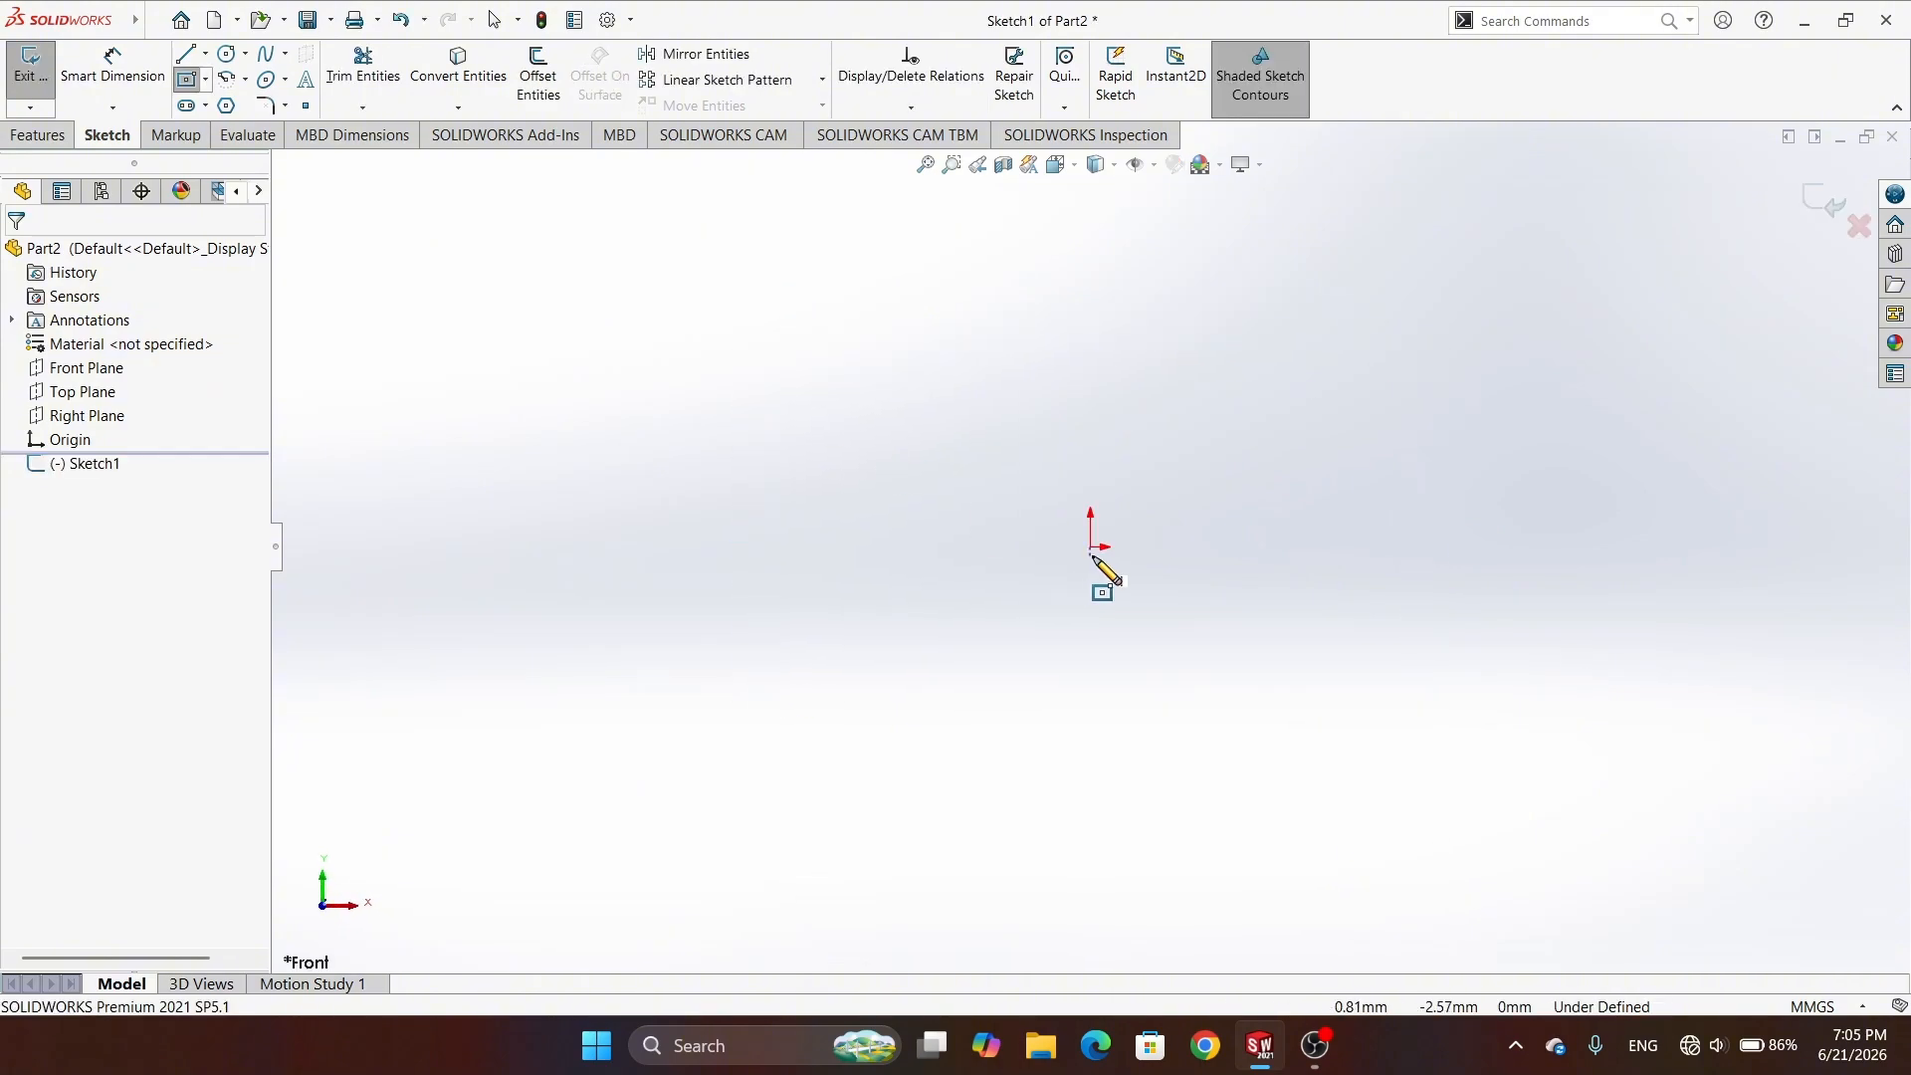
{"action": "left_click", "coordinate": [1092, 547]}
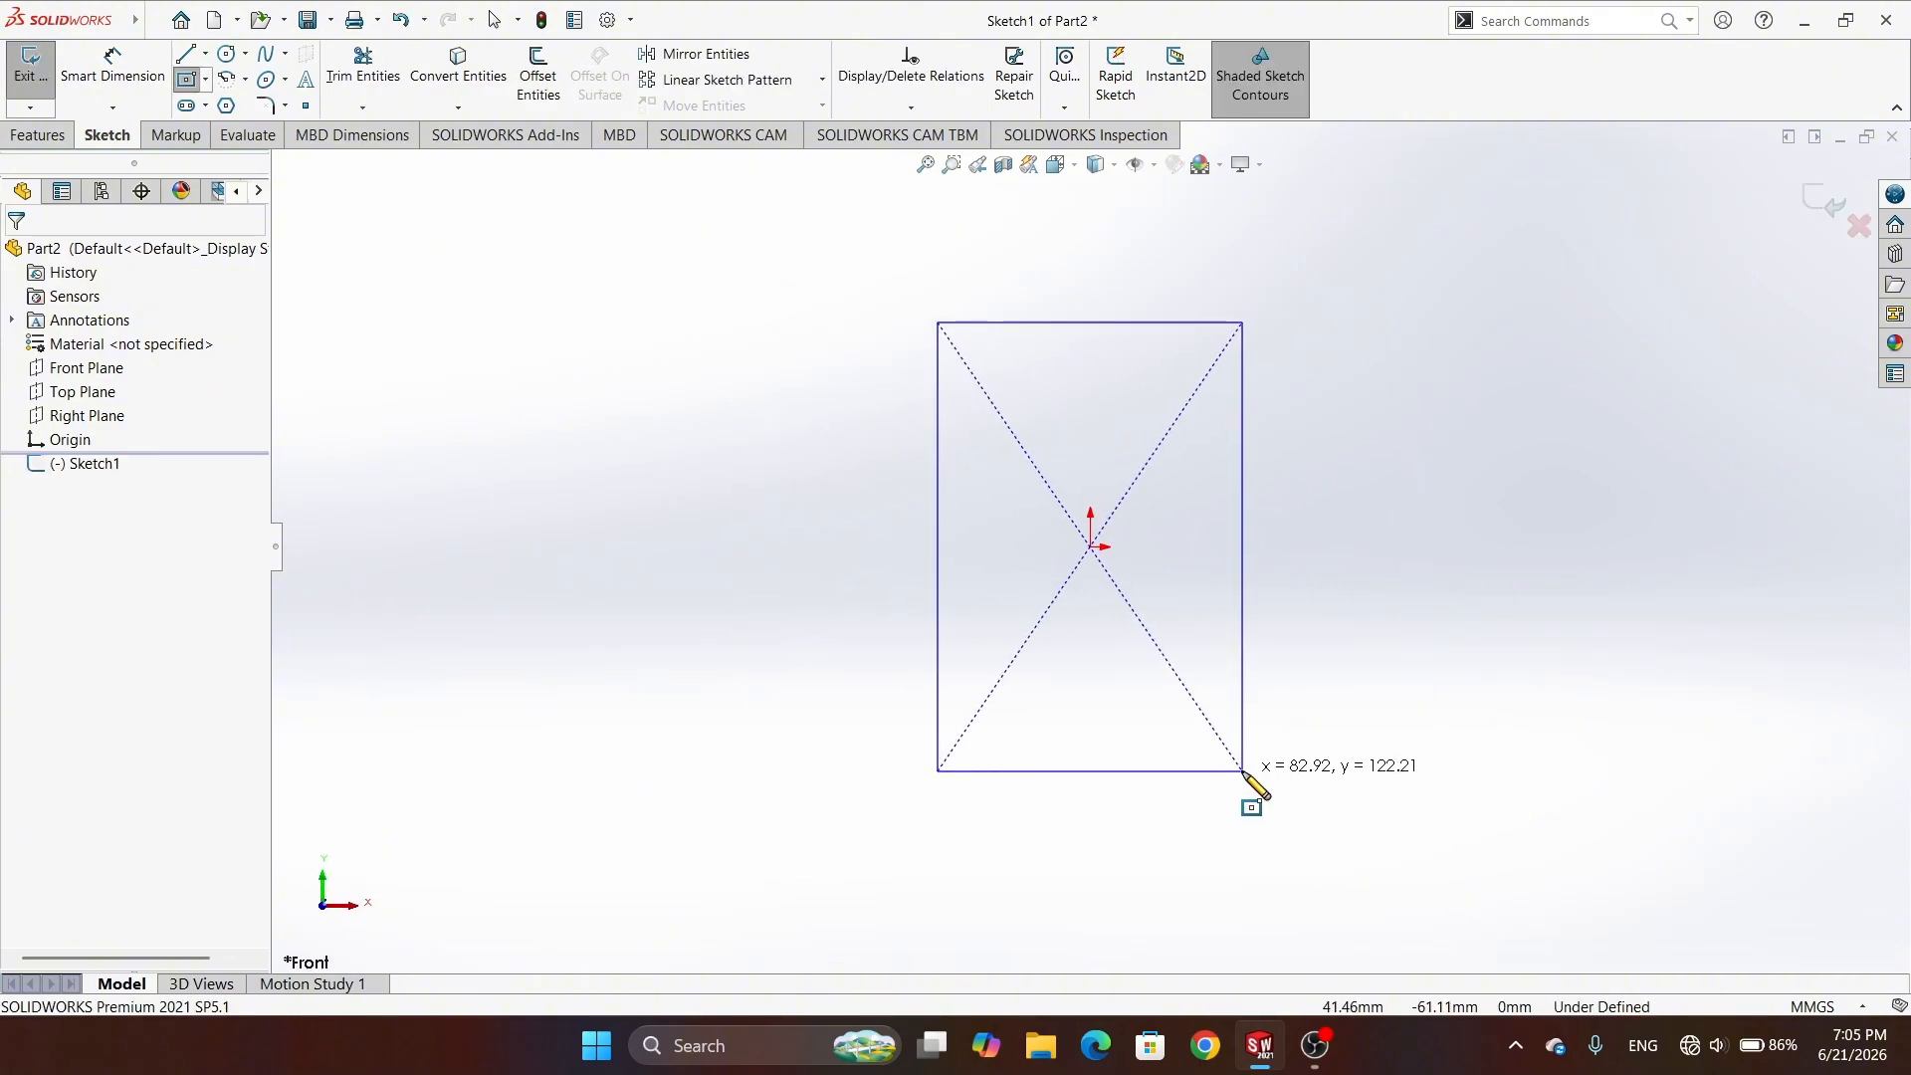
{"action": "left_click", "coordinate": [1242, 771]}
- Dimension the rectangle with a width of 50 mm and a height of 100 mm
{"action": "left_click", "coordinate": [113, 66]}
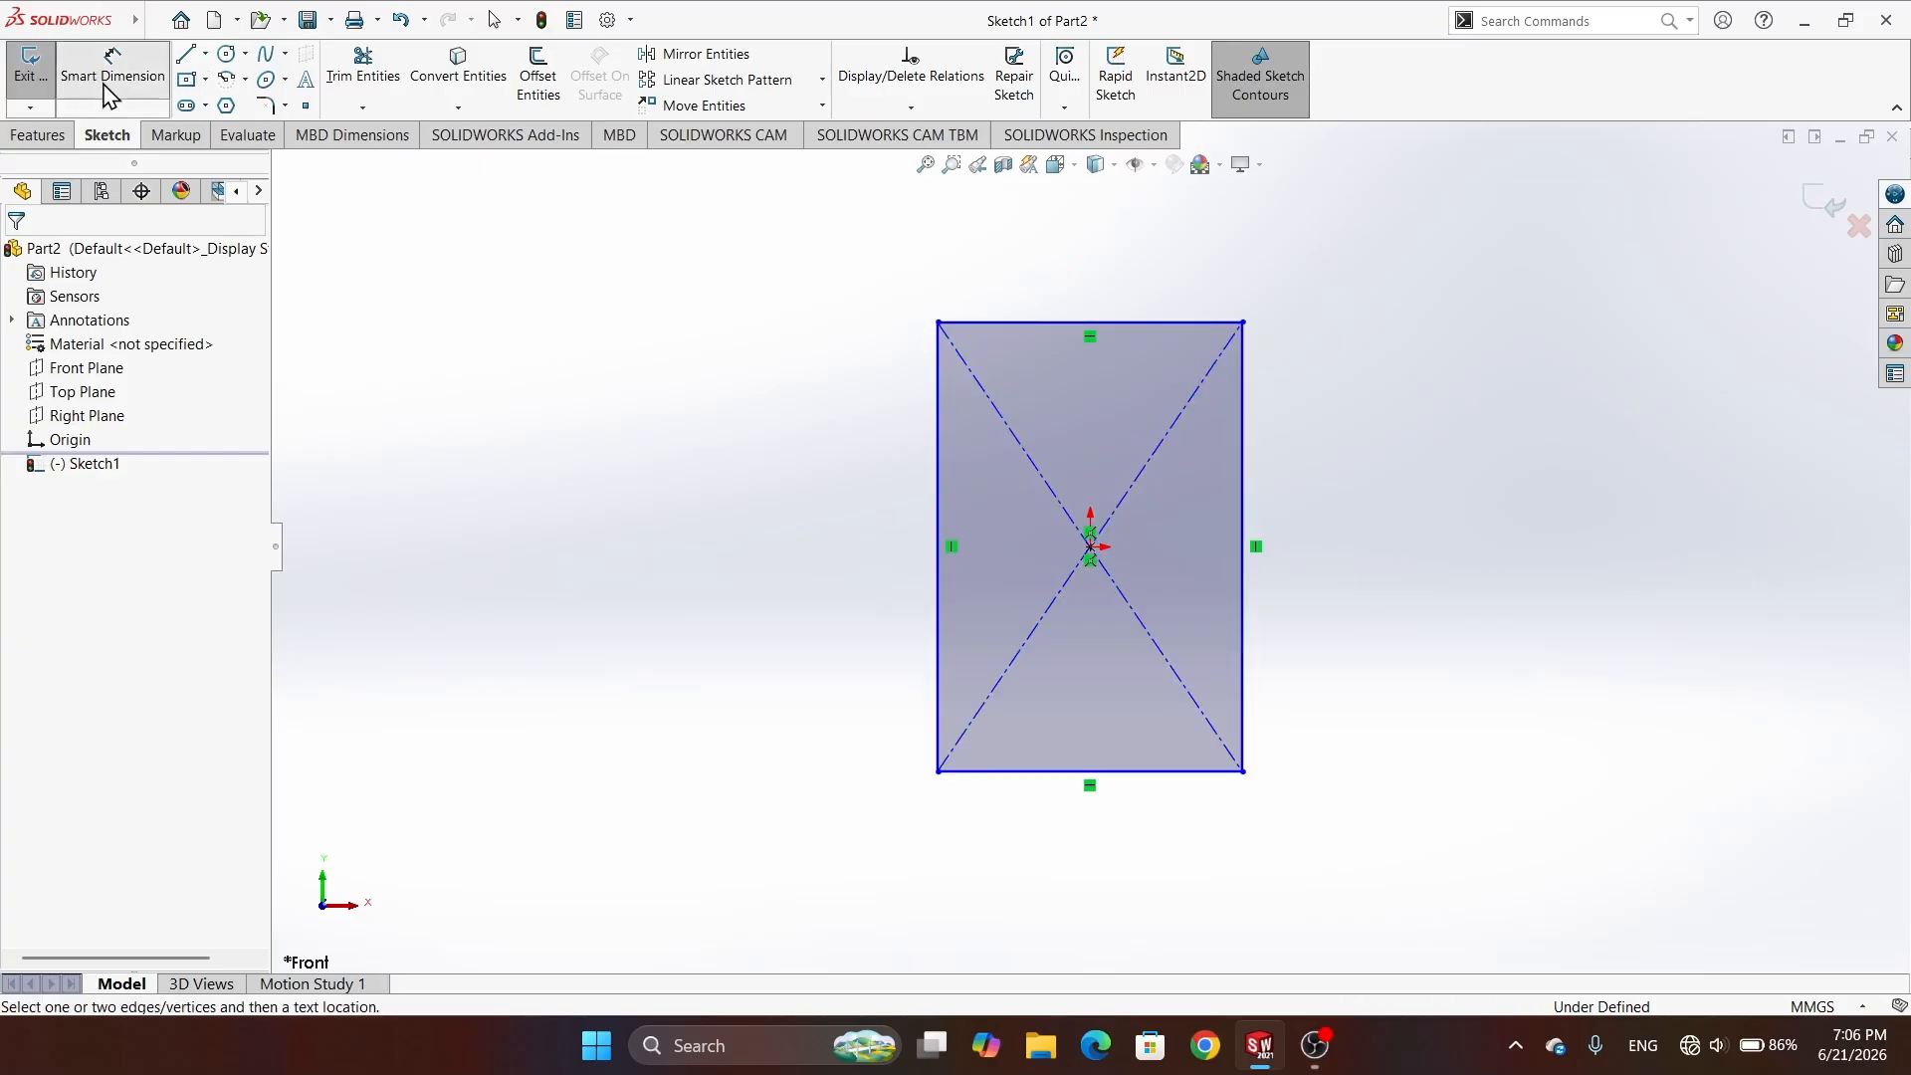
{"action": "left_click", "coordinate": [1087, 781]}
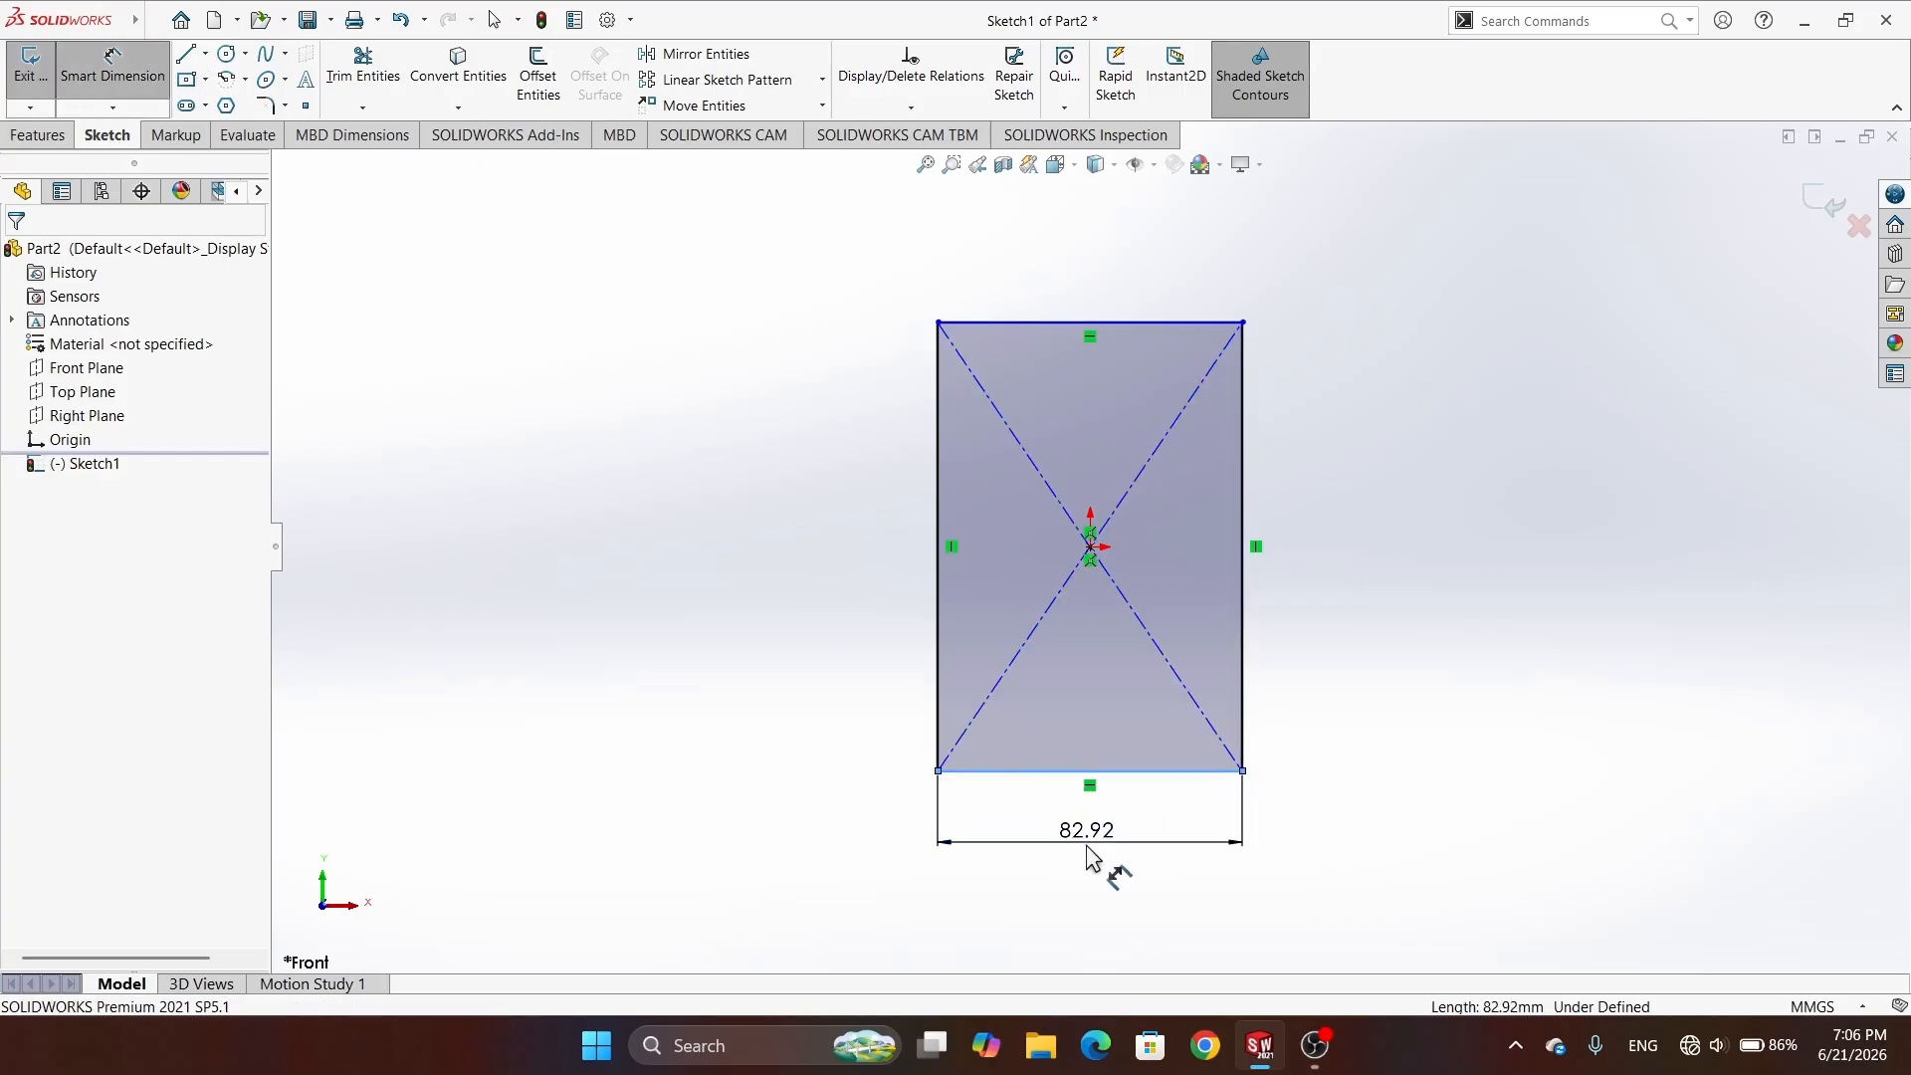
{"action": "left_click", "coordinate": [1095, 862]}
{"action": "type", "text": "50"}
{"action": "key", "text": "Return"}
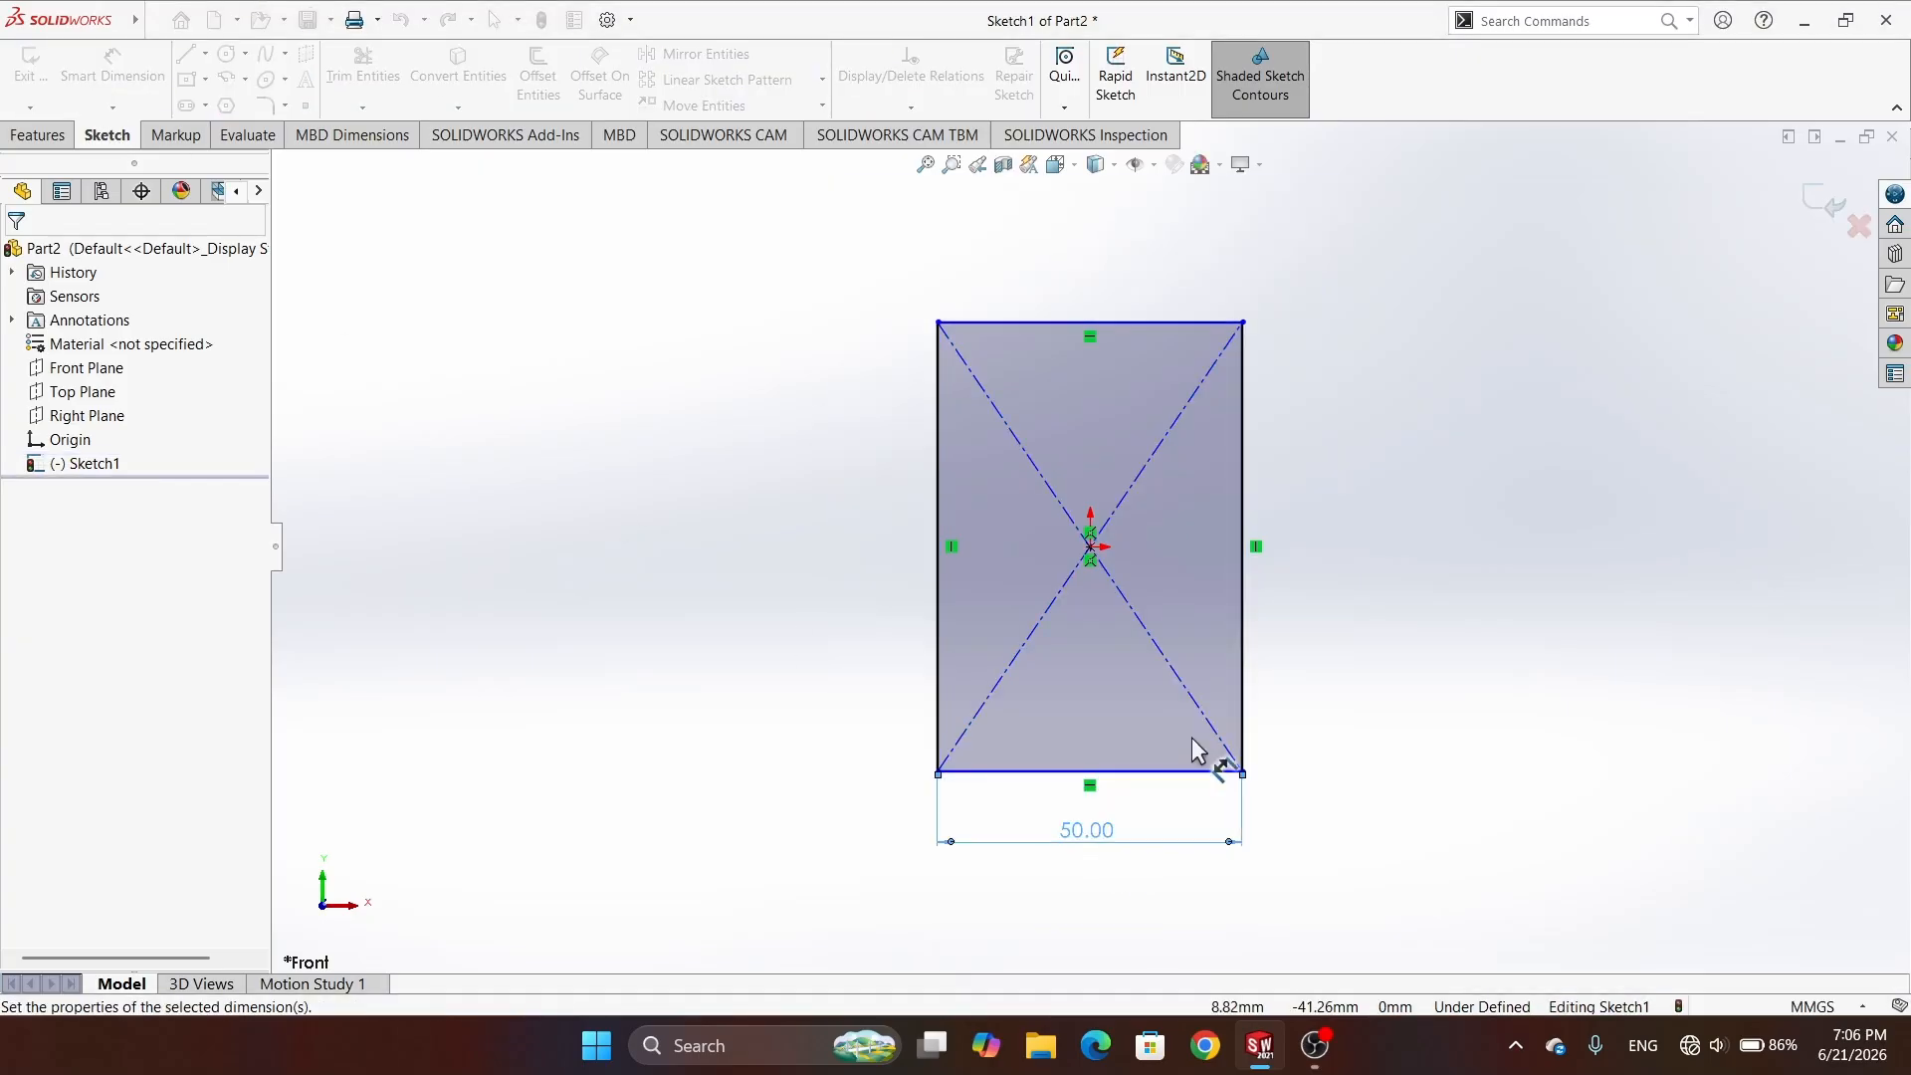
{"action": "left_click", "coordinate": [1243, 506]}
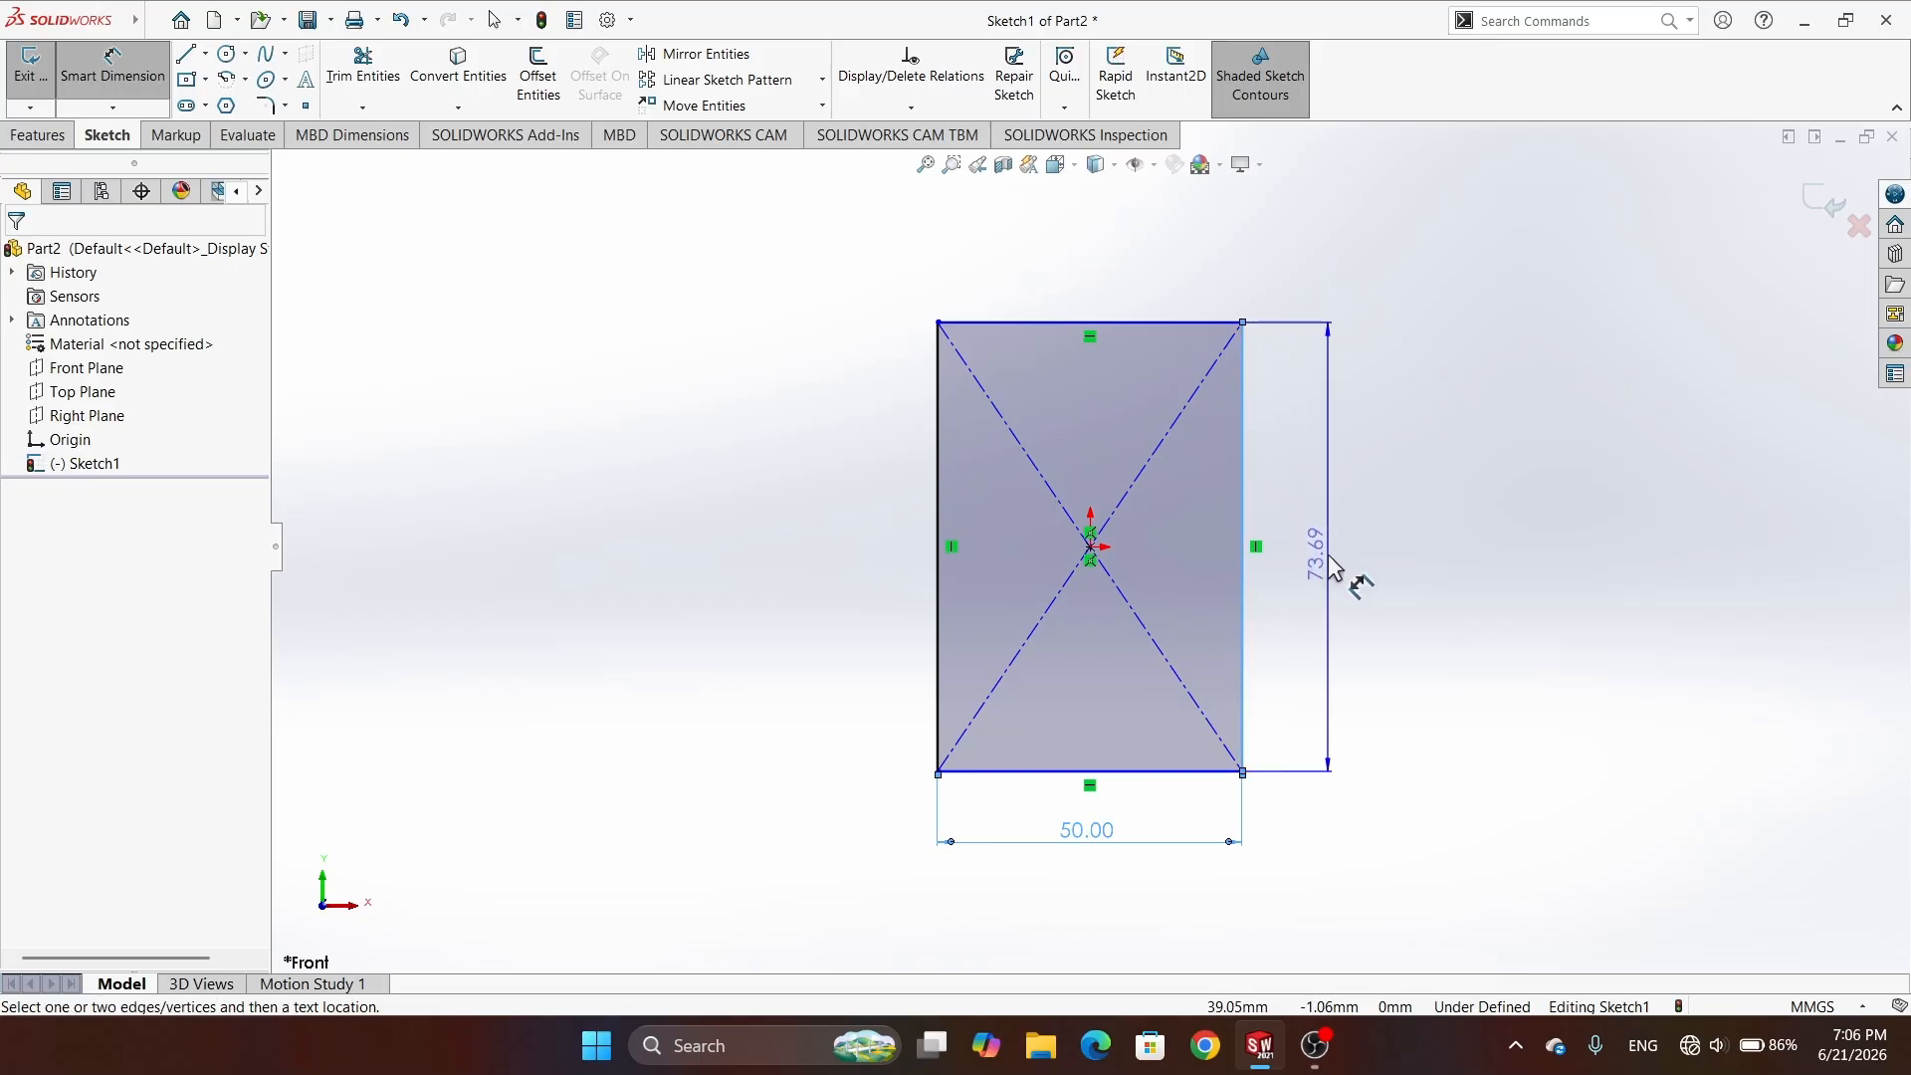
{"action": "left_click", "coordinate": [1330, 557]}
{"action": "type", "text": "1"}
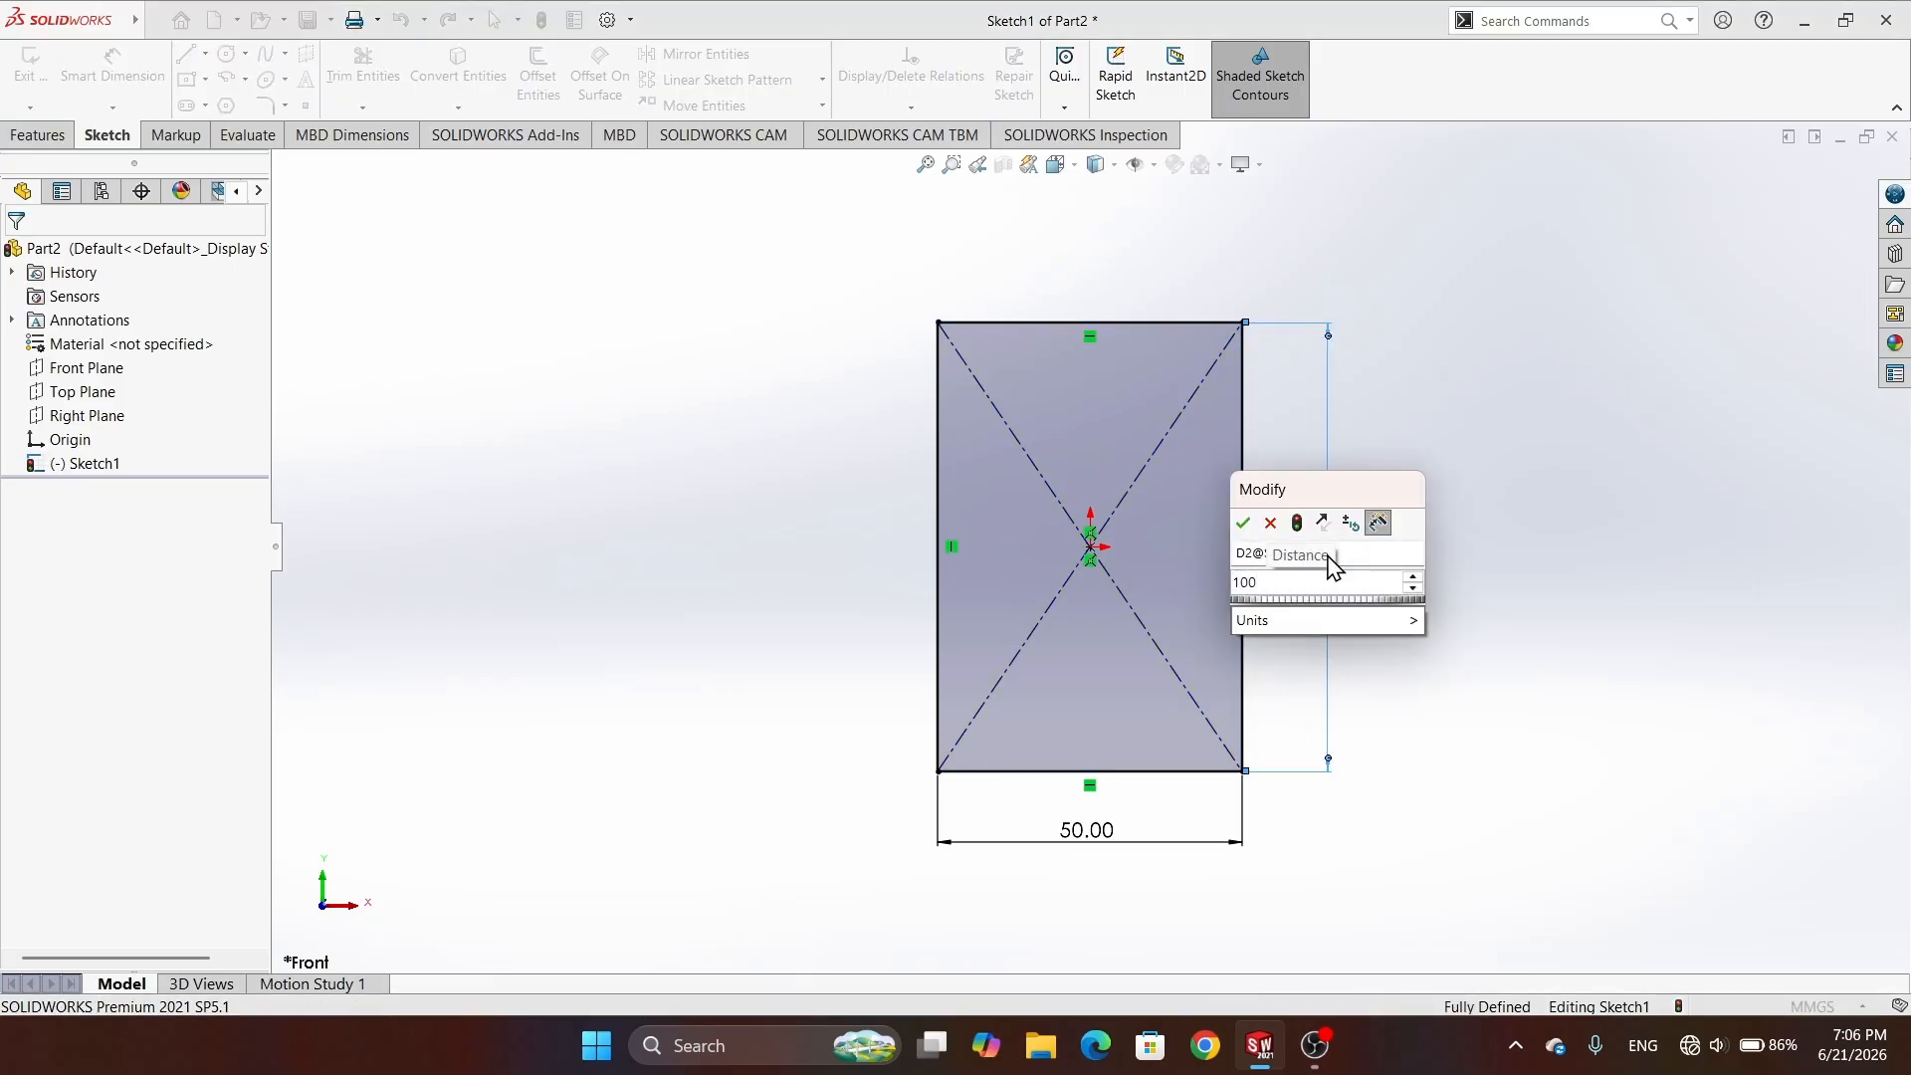
{"action": "type", "text": "00"}
{"action": "key", "text": "Return"}
- Extrude the rectangle as a boss with a Blind depth of 70 mm
{"action": "left_click", "coordinate": [45, 136]}
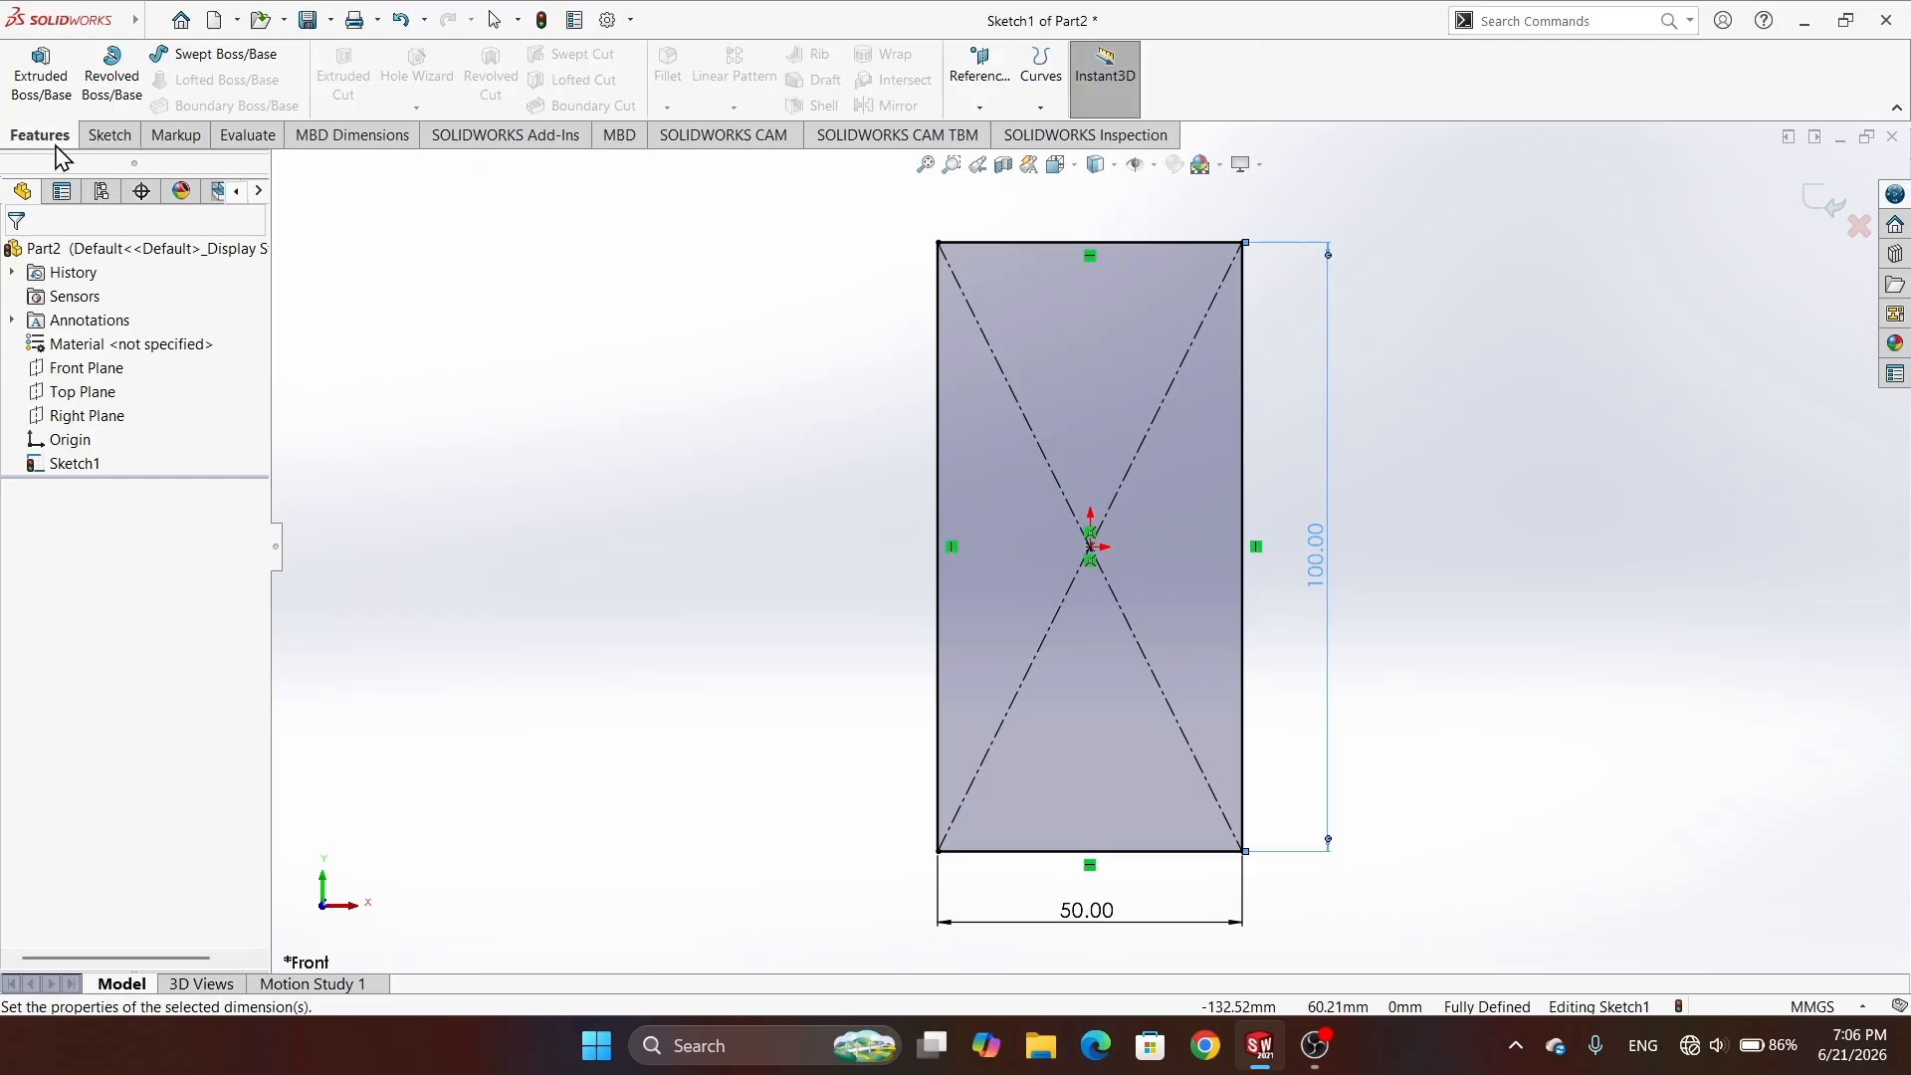
{"action": "left_click", "coordinate": [41, 75]}
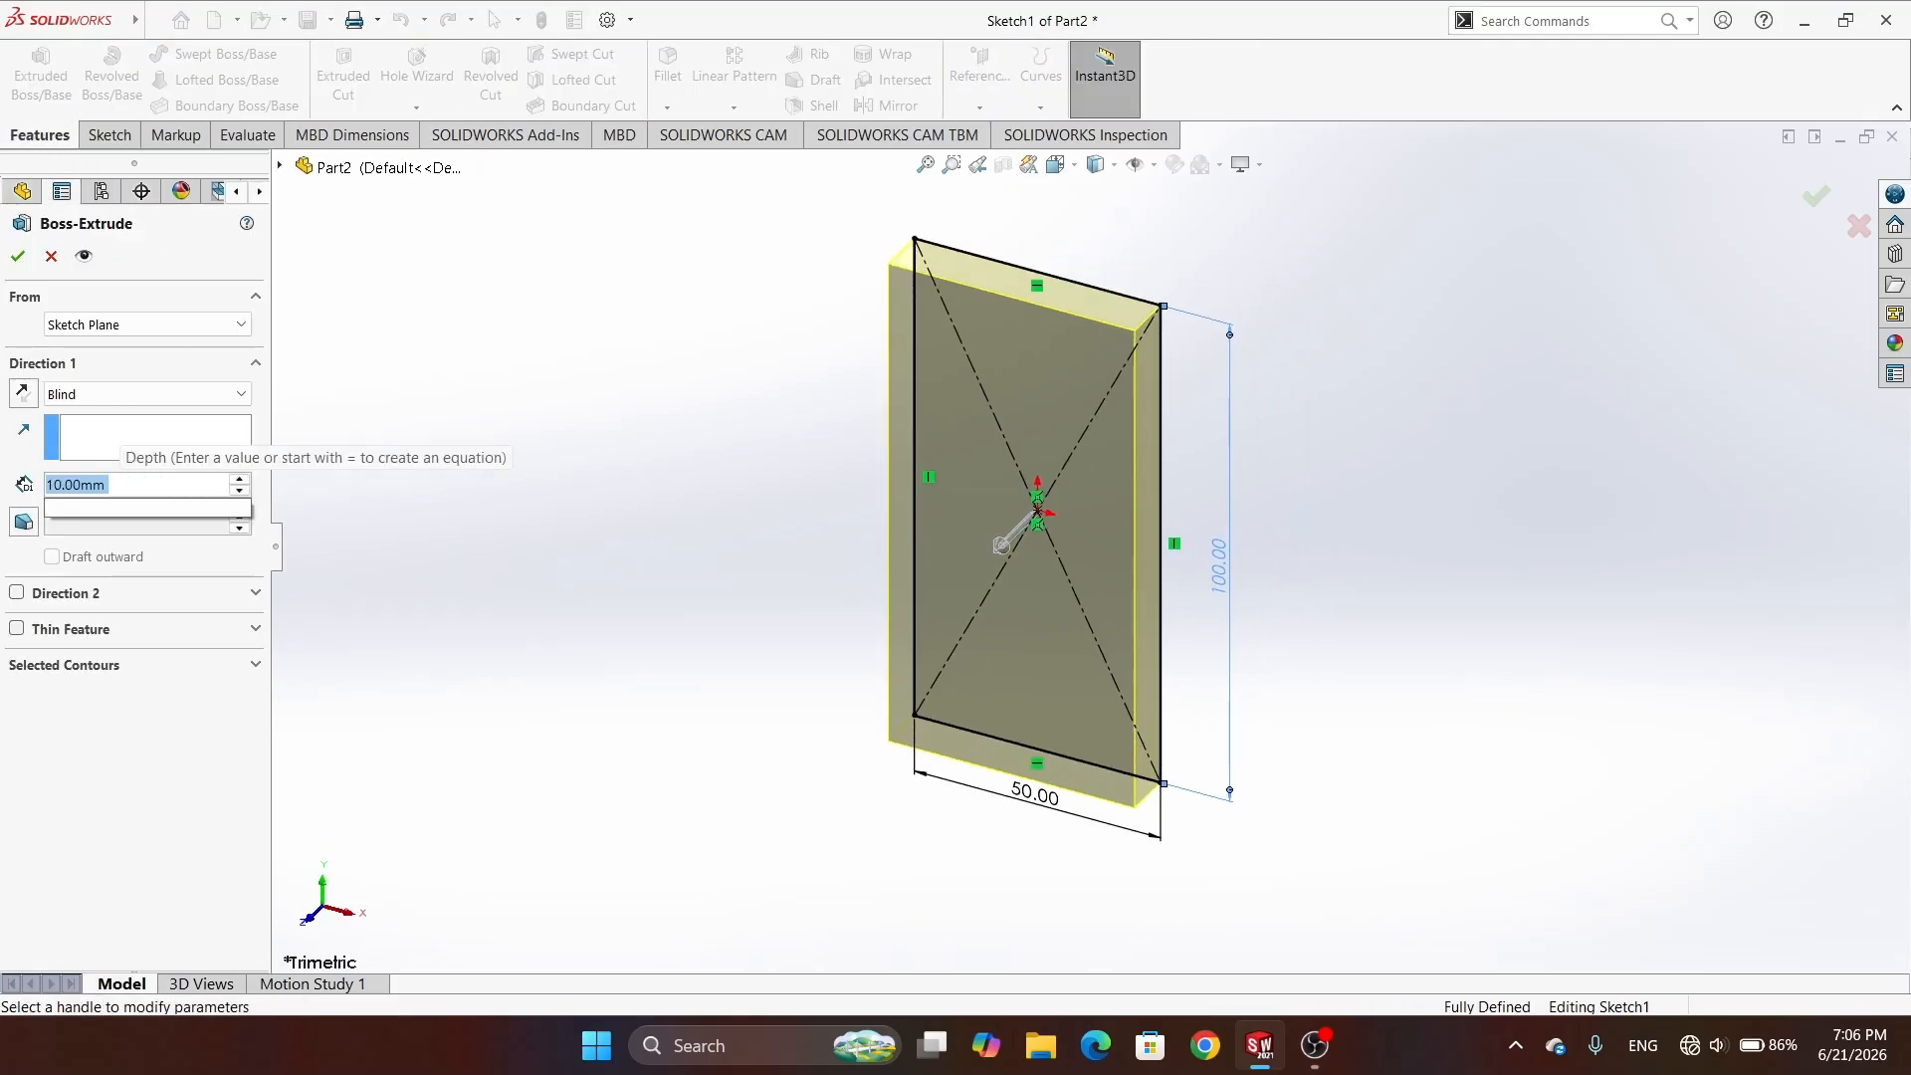
{"action": "key", "text": "BackSpace"}
{"action": "type", "text": "7"}
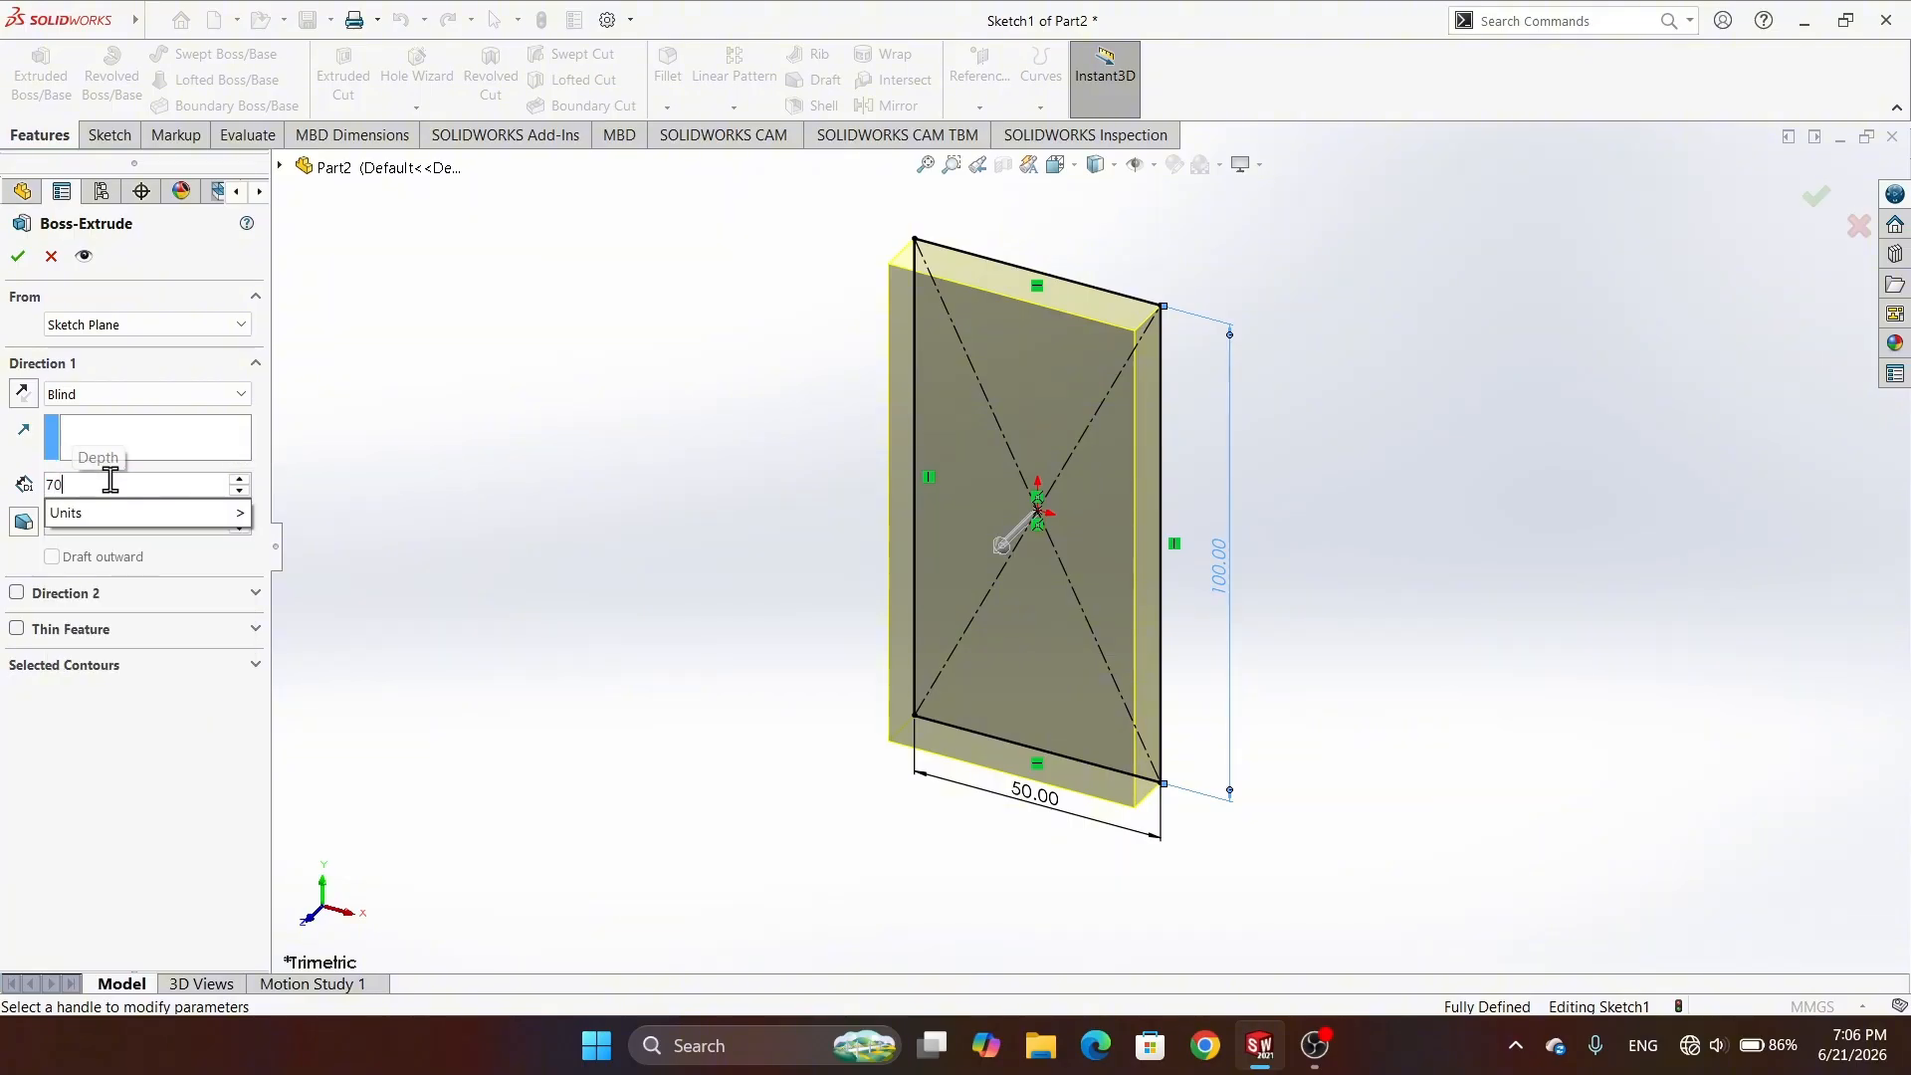
{"action": "type", "text": "0"}
{"action": "key", "text": "Return"}
{"action": "left_click", "coordinate": [12, 249]}
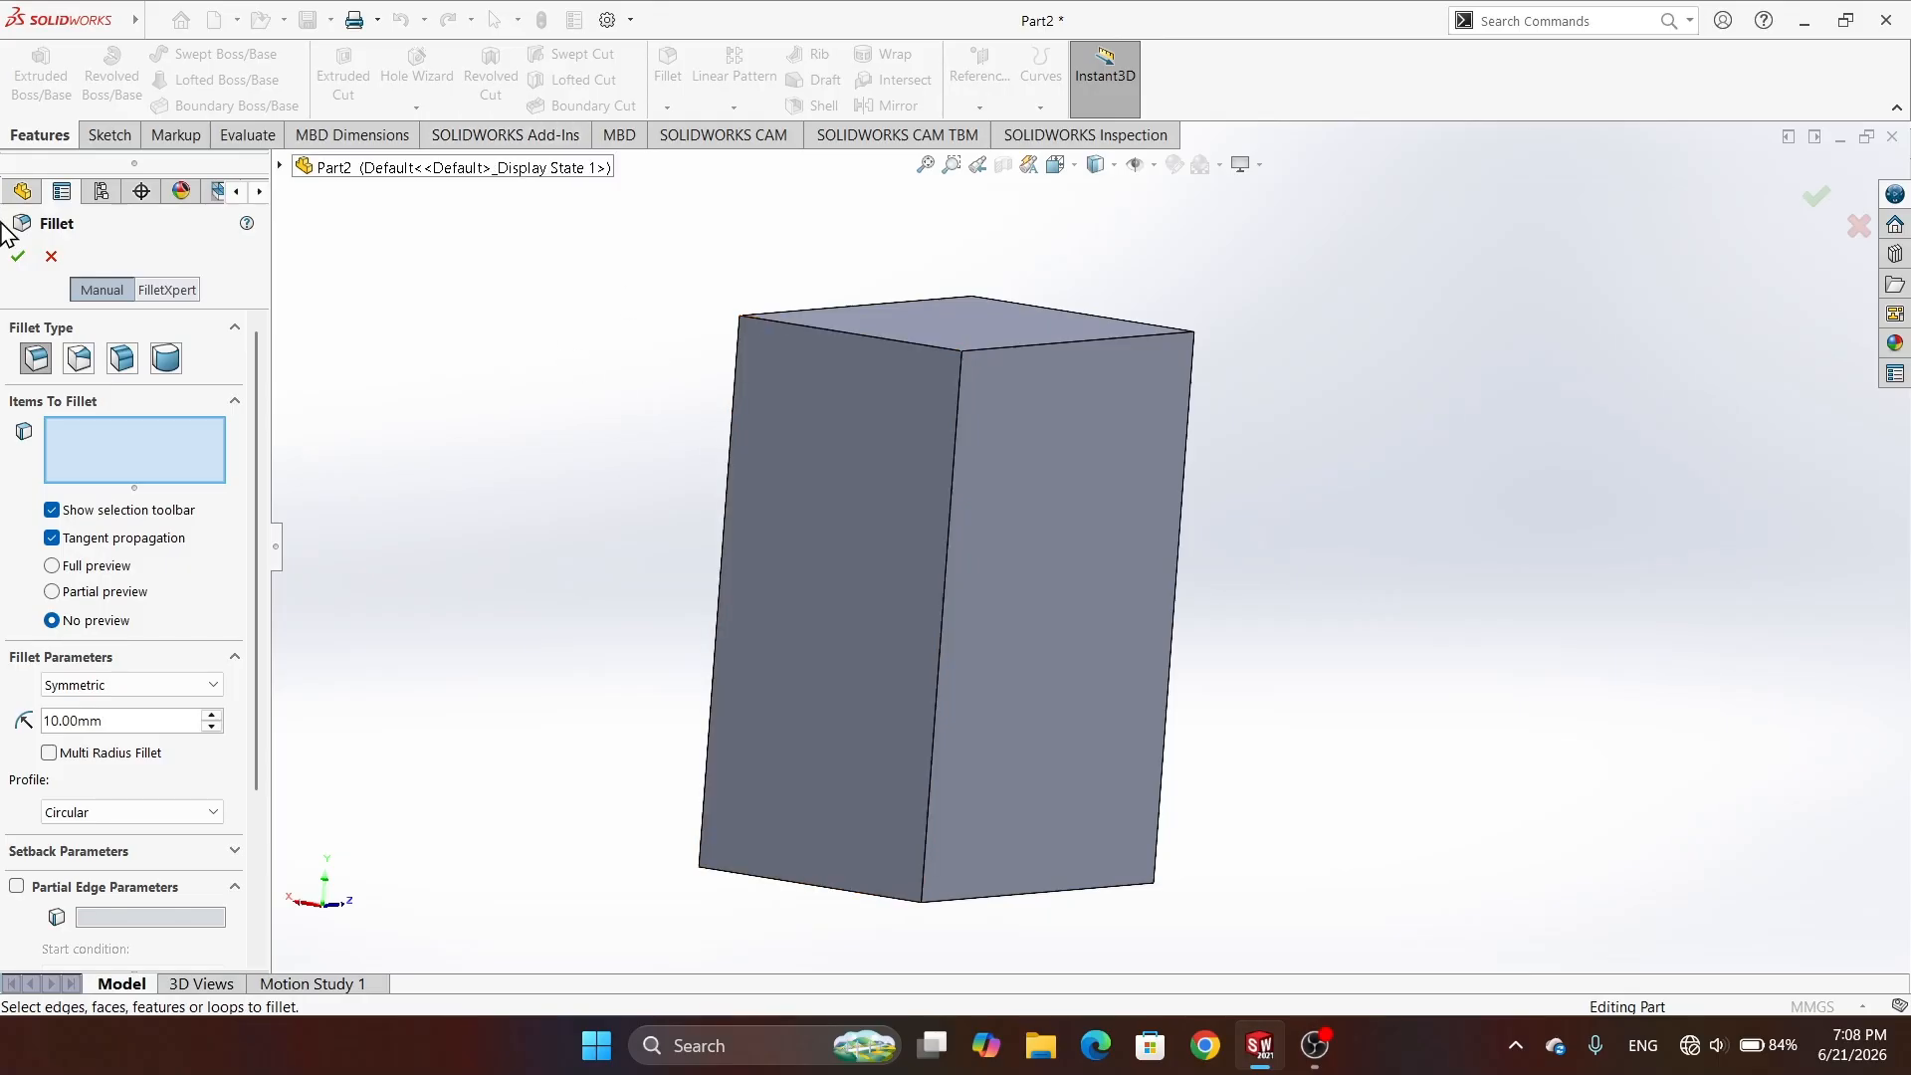
- Start a new constant-size Fillet and select two adjacent top edges and the top face of the block
{"action": "left_click", "coordinate": [51, 256]}
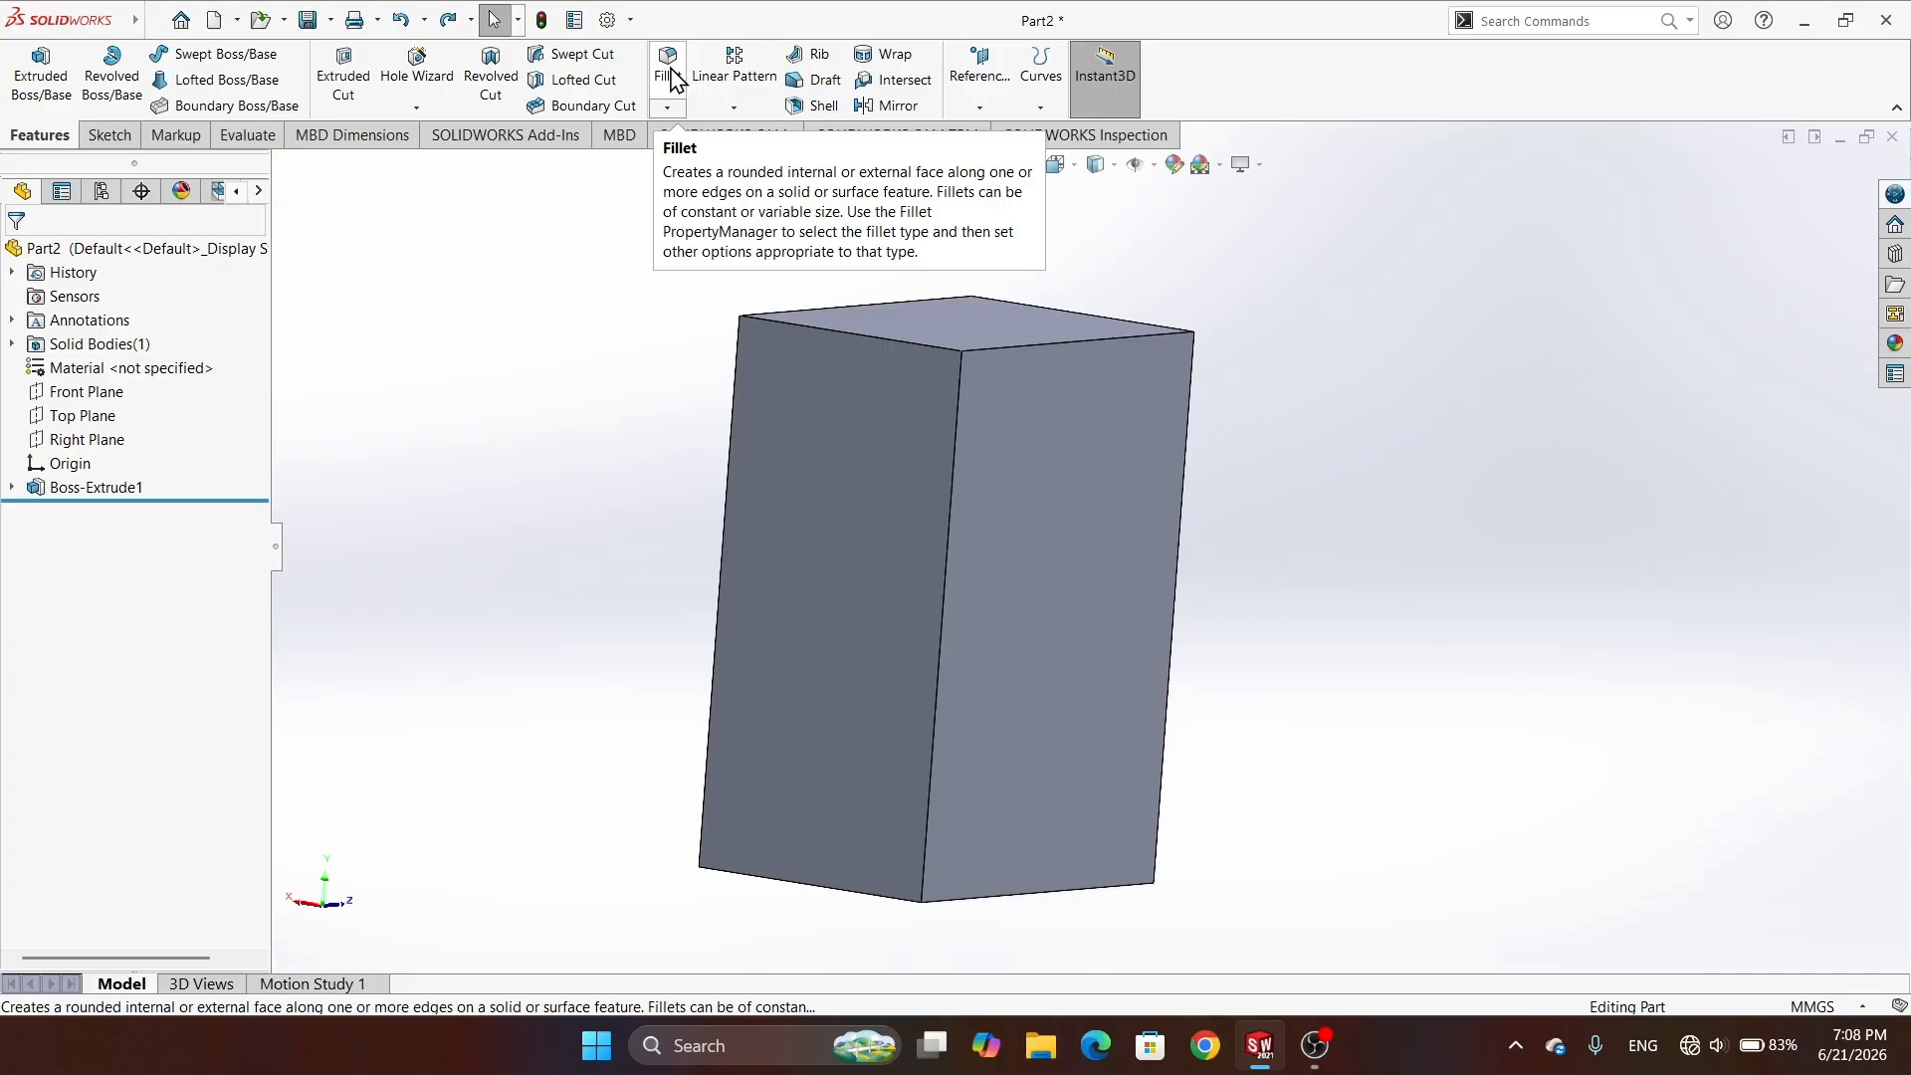
{"action": "left_click", "coordinate": [666, 106]}
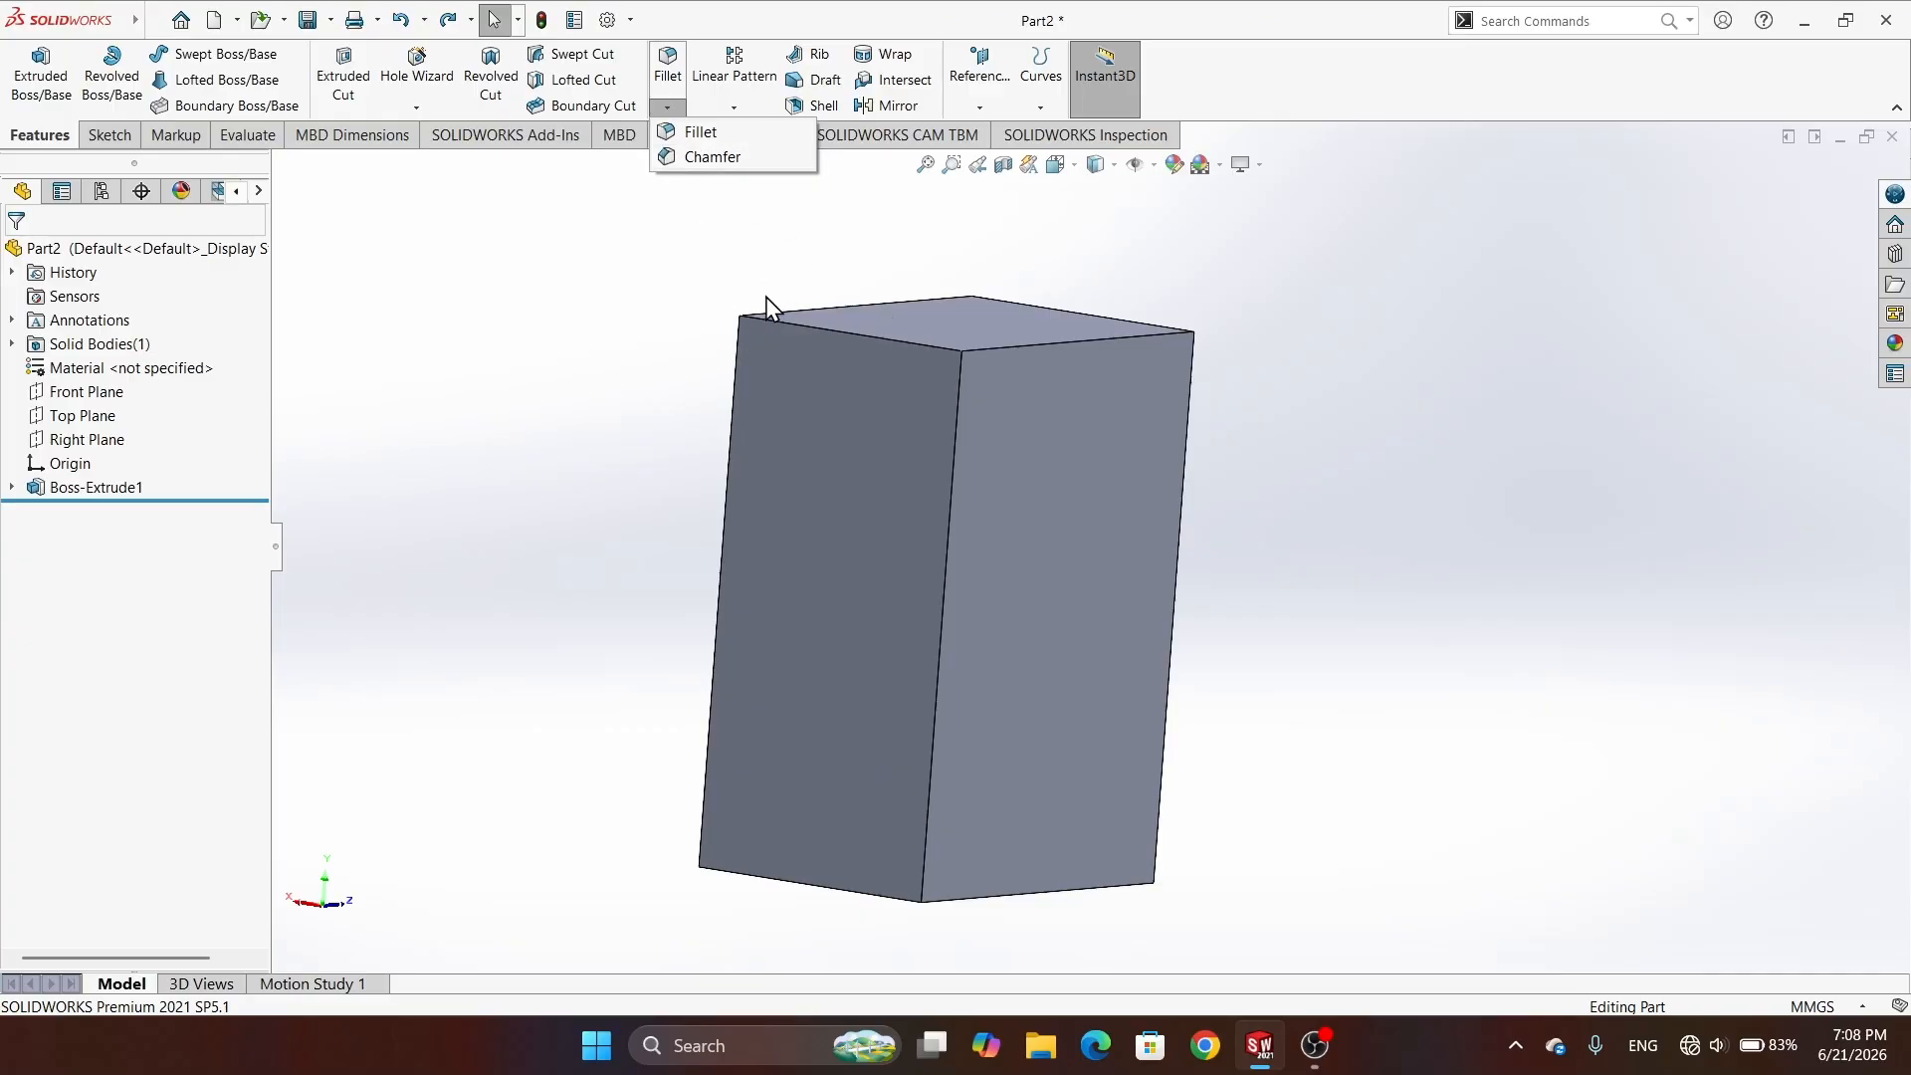
{"action": "left_click", "coordinate": [678, 134]}
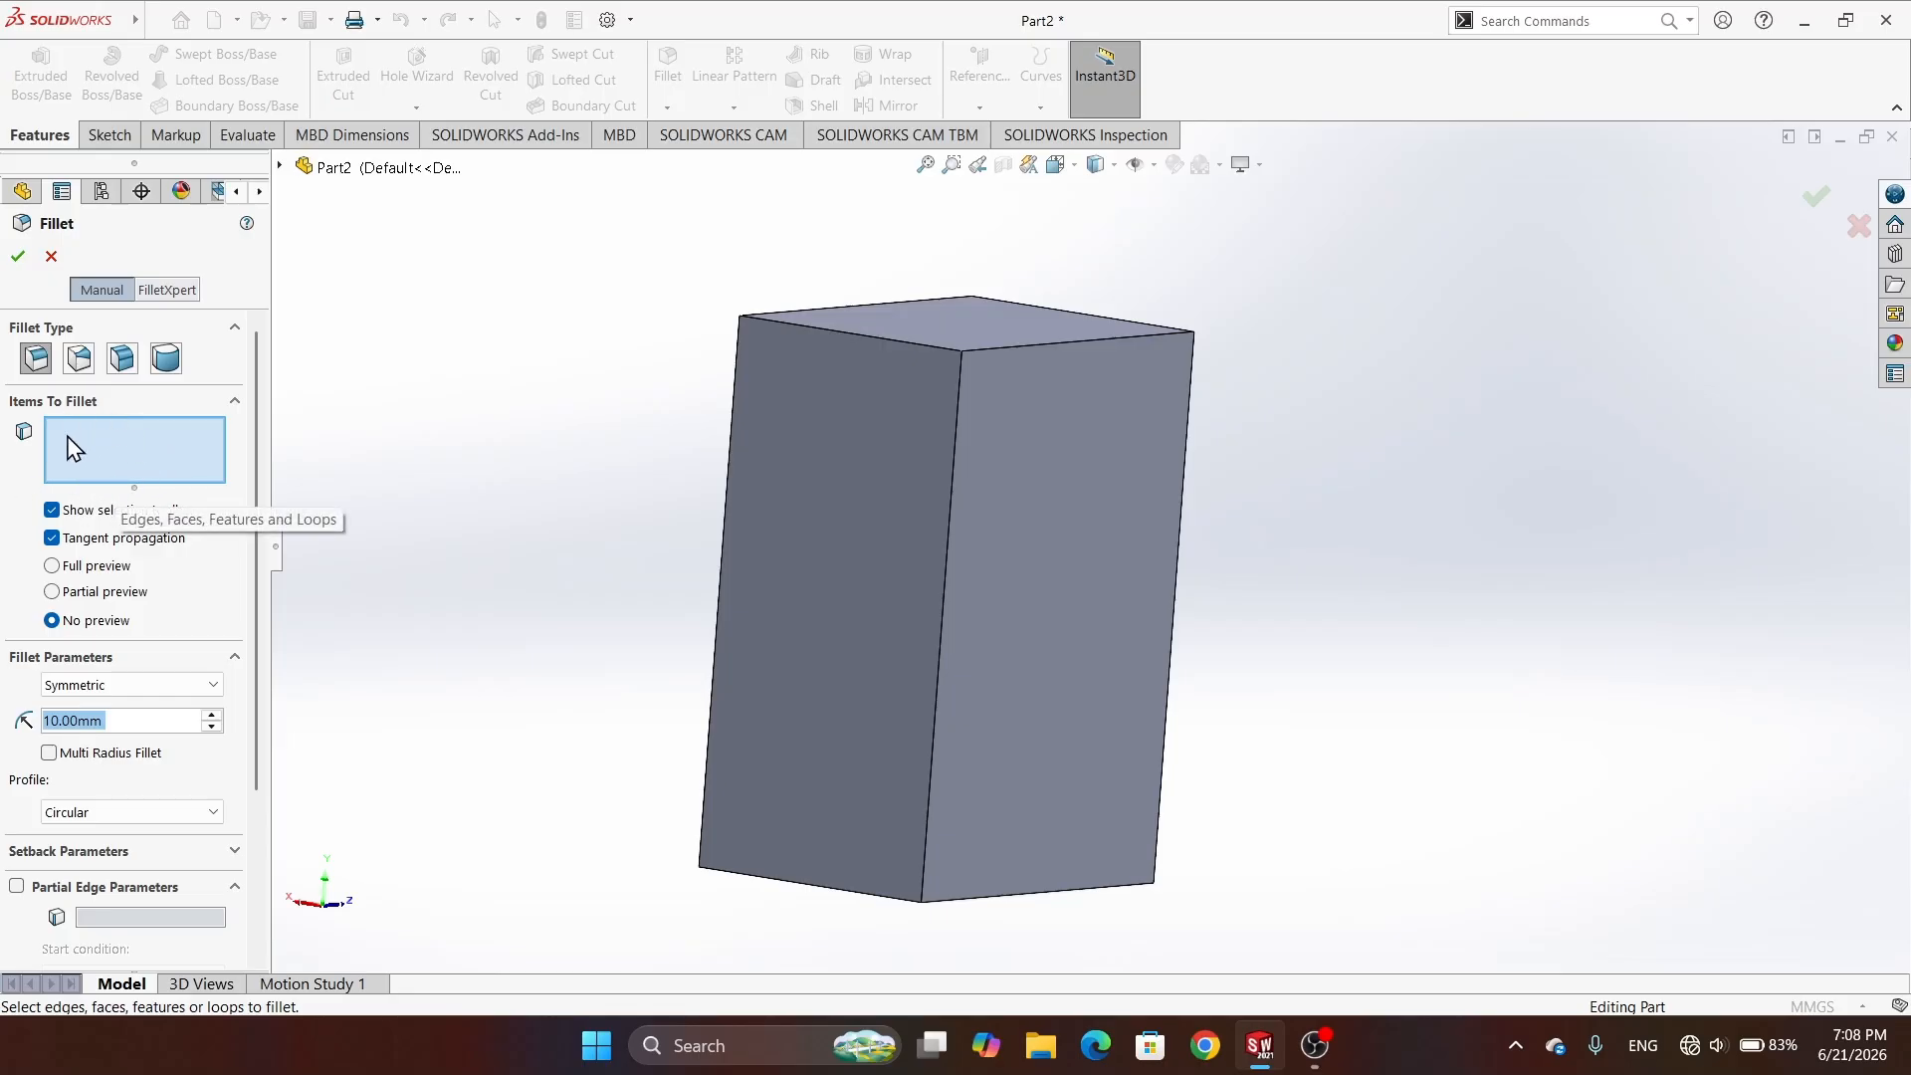
{"action": "left_click", "coordinate": [796, 321]}
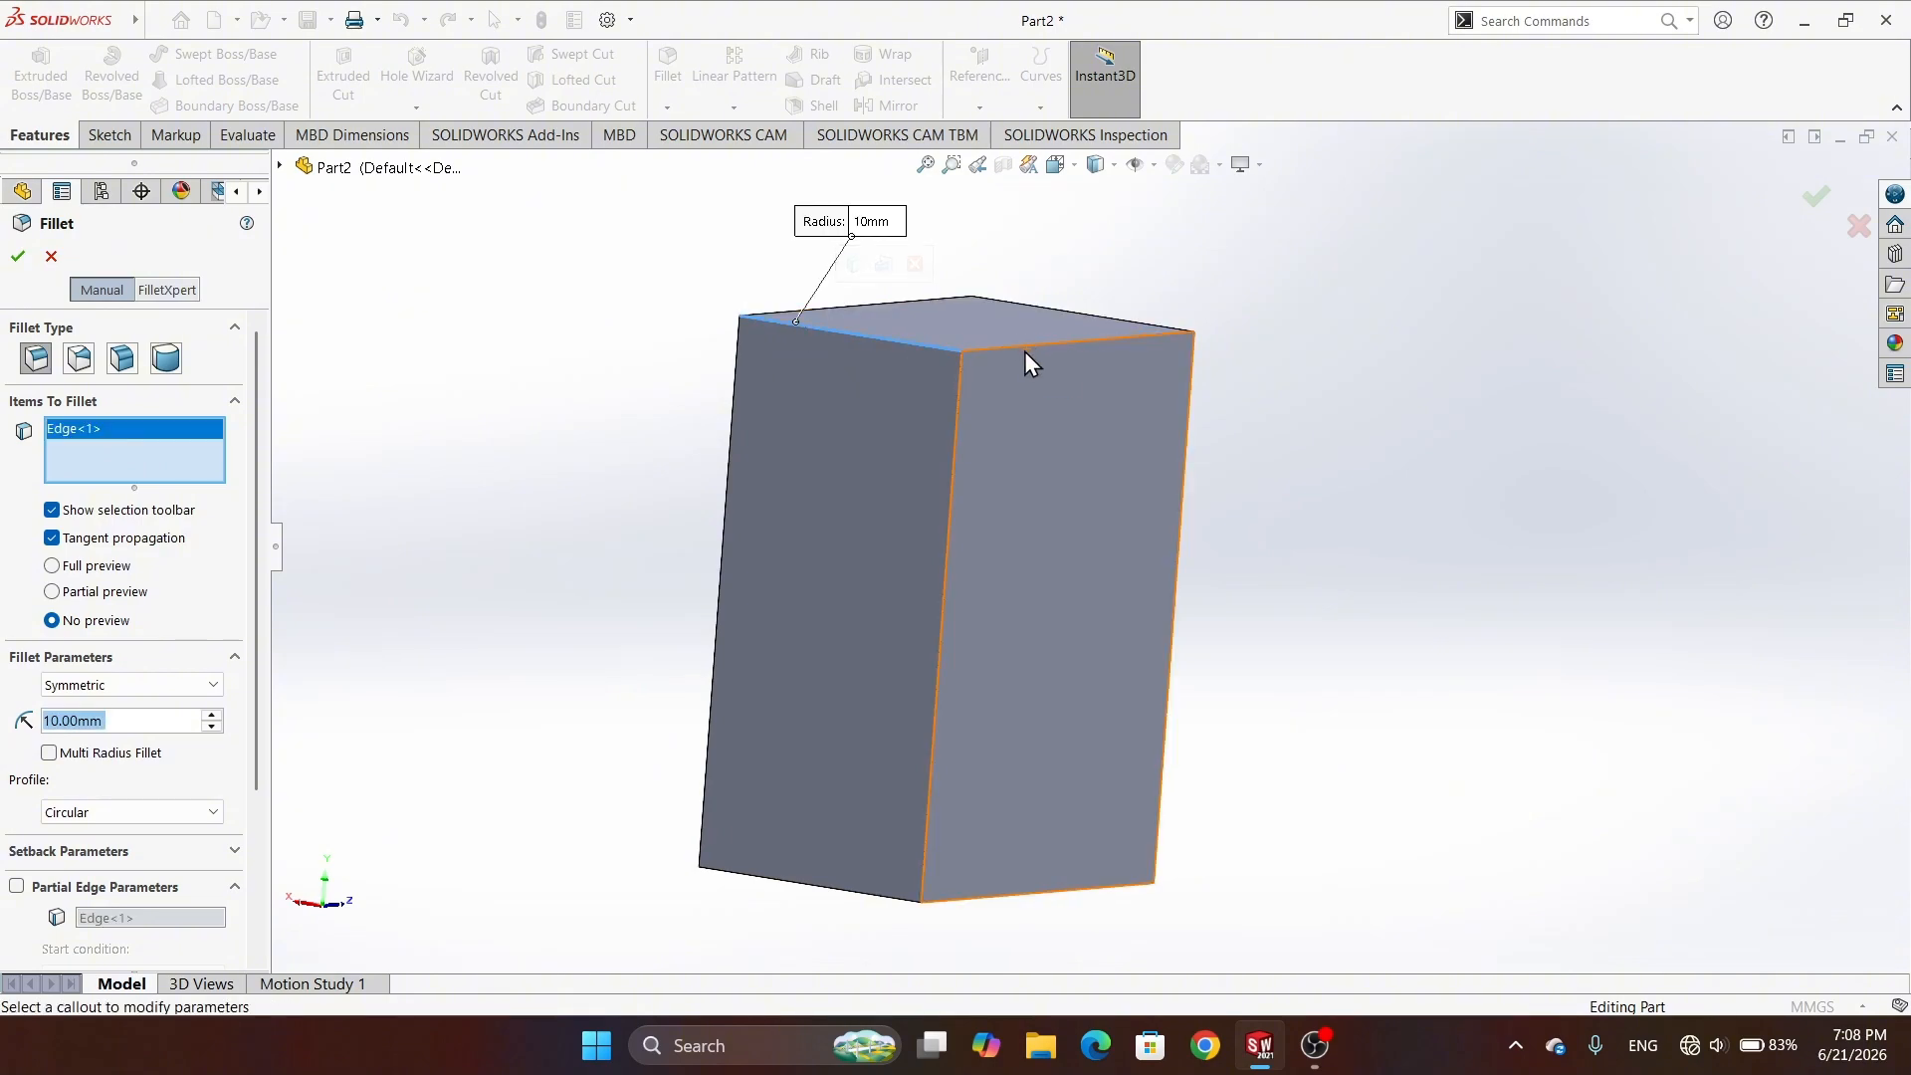
{"action": "scroll", "coordinate": [1022, 343], "scroll_direction": "down", "scroll_amount": 3}
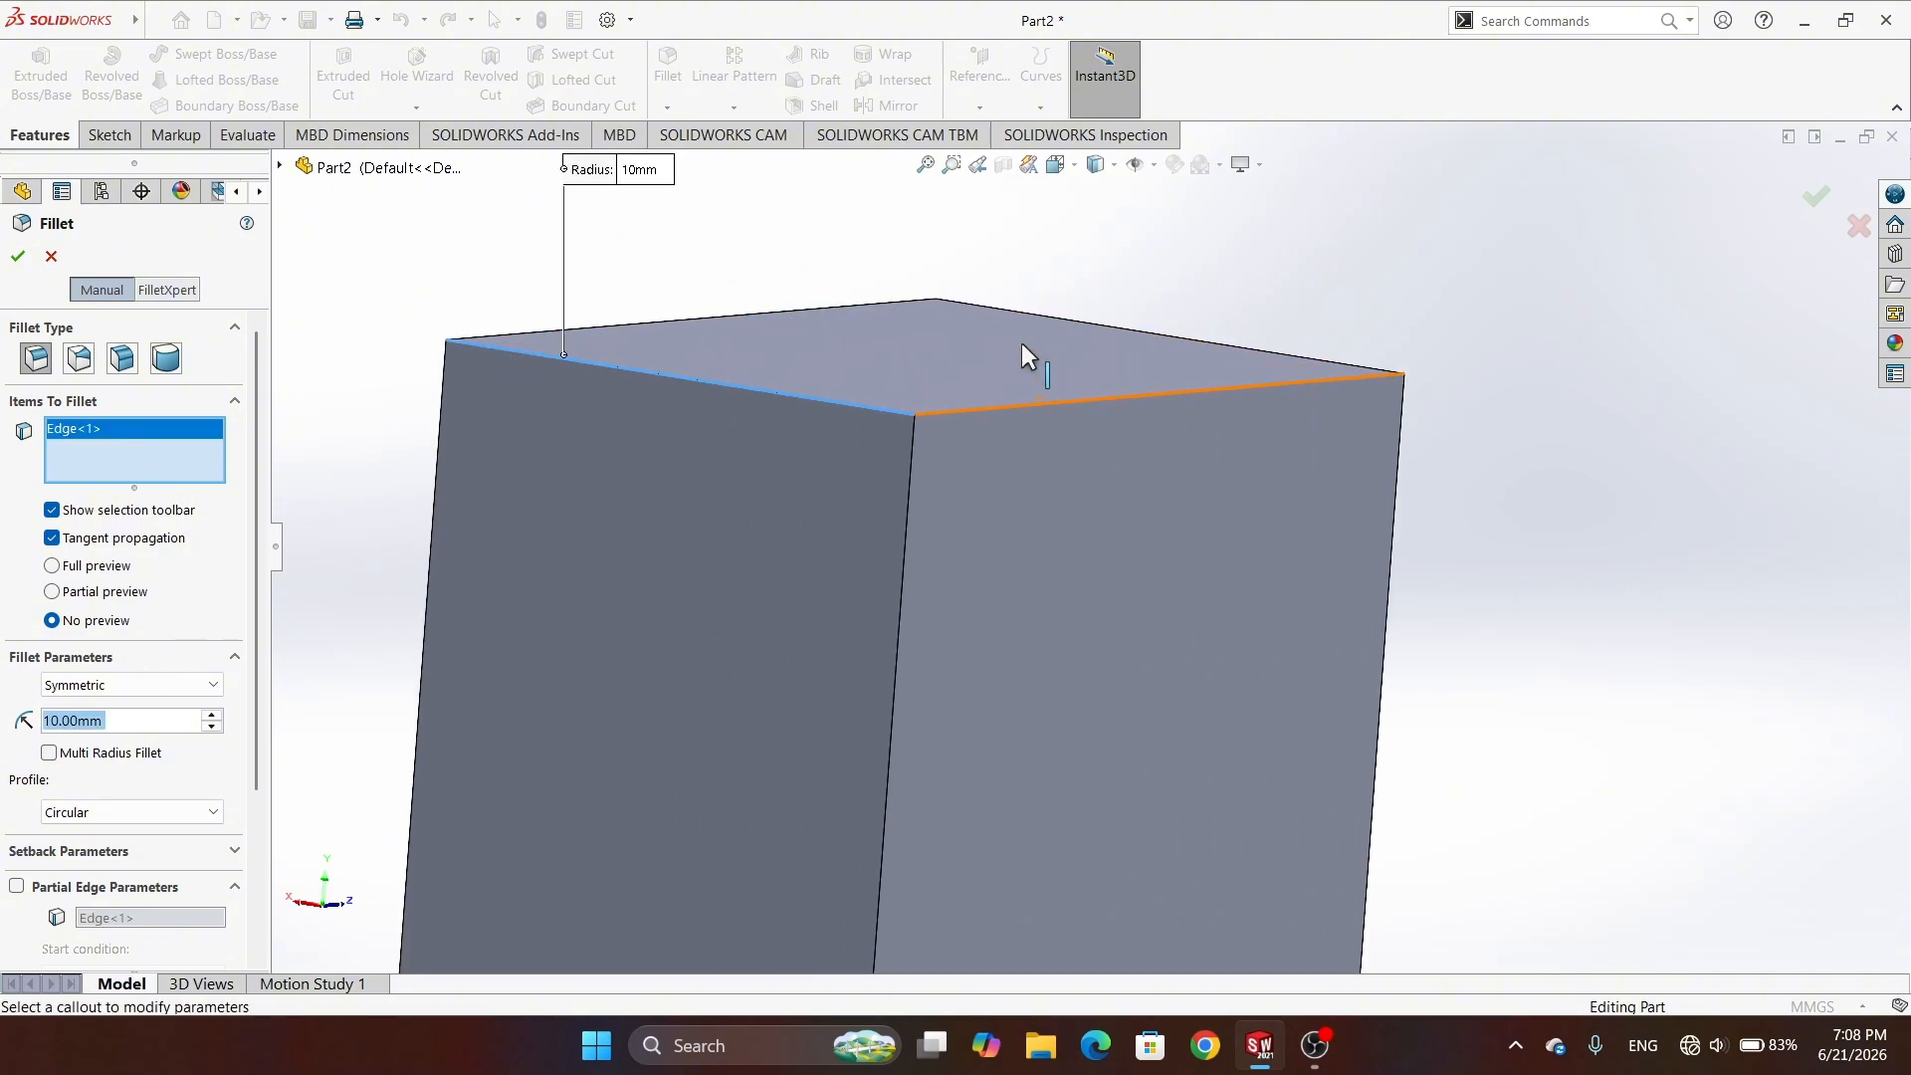
{"action": "left_click", "coordinate": [1024, 402]}
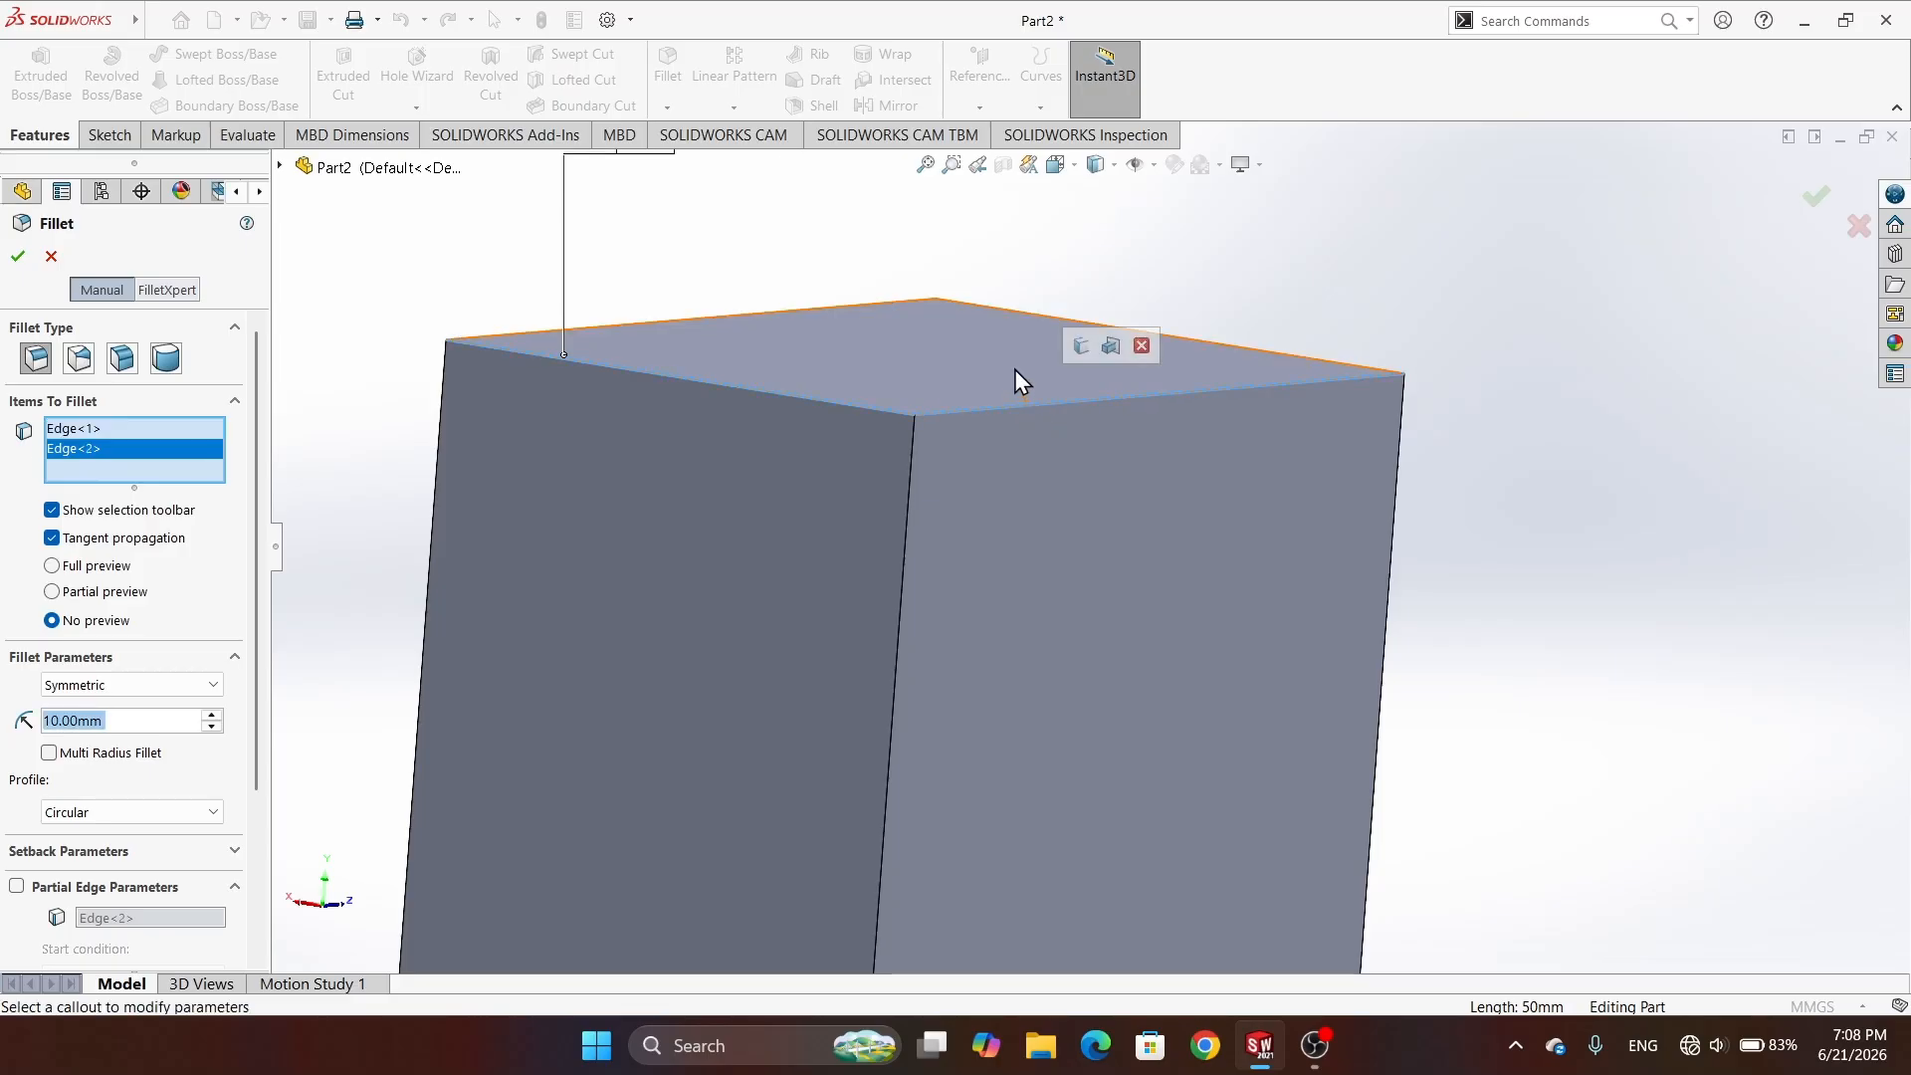
{"action": "middle_click_drag", "start_coordinate": [1015, 372], "coordinate": [815, 462]}
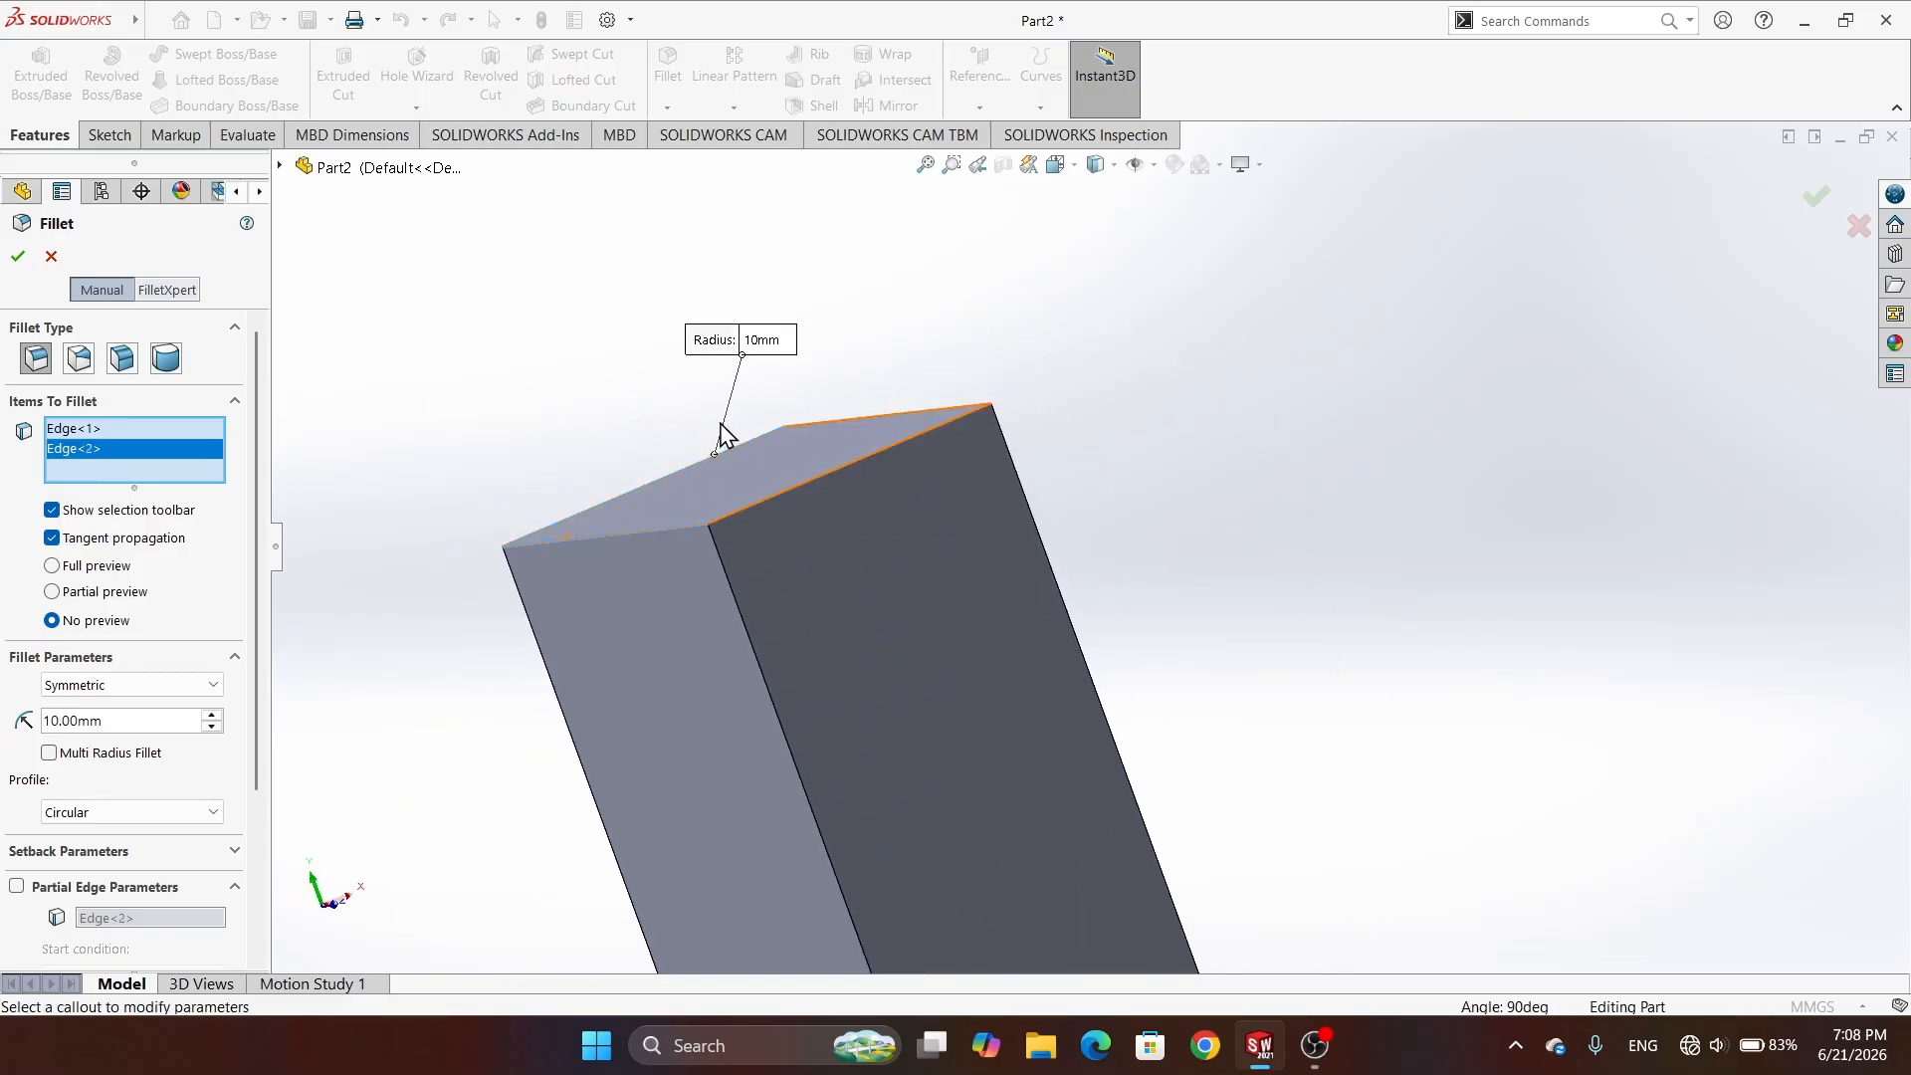
{"action": "left_click", "coordinate": [823, 470]}
{"action": "middle_click_drag", "start_coordinate": [849, 375], "coordinate": [891, 329]}
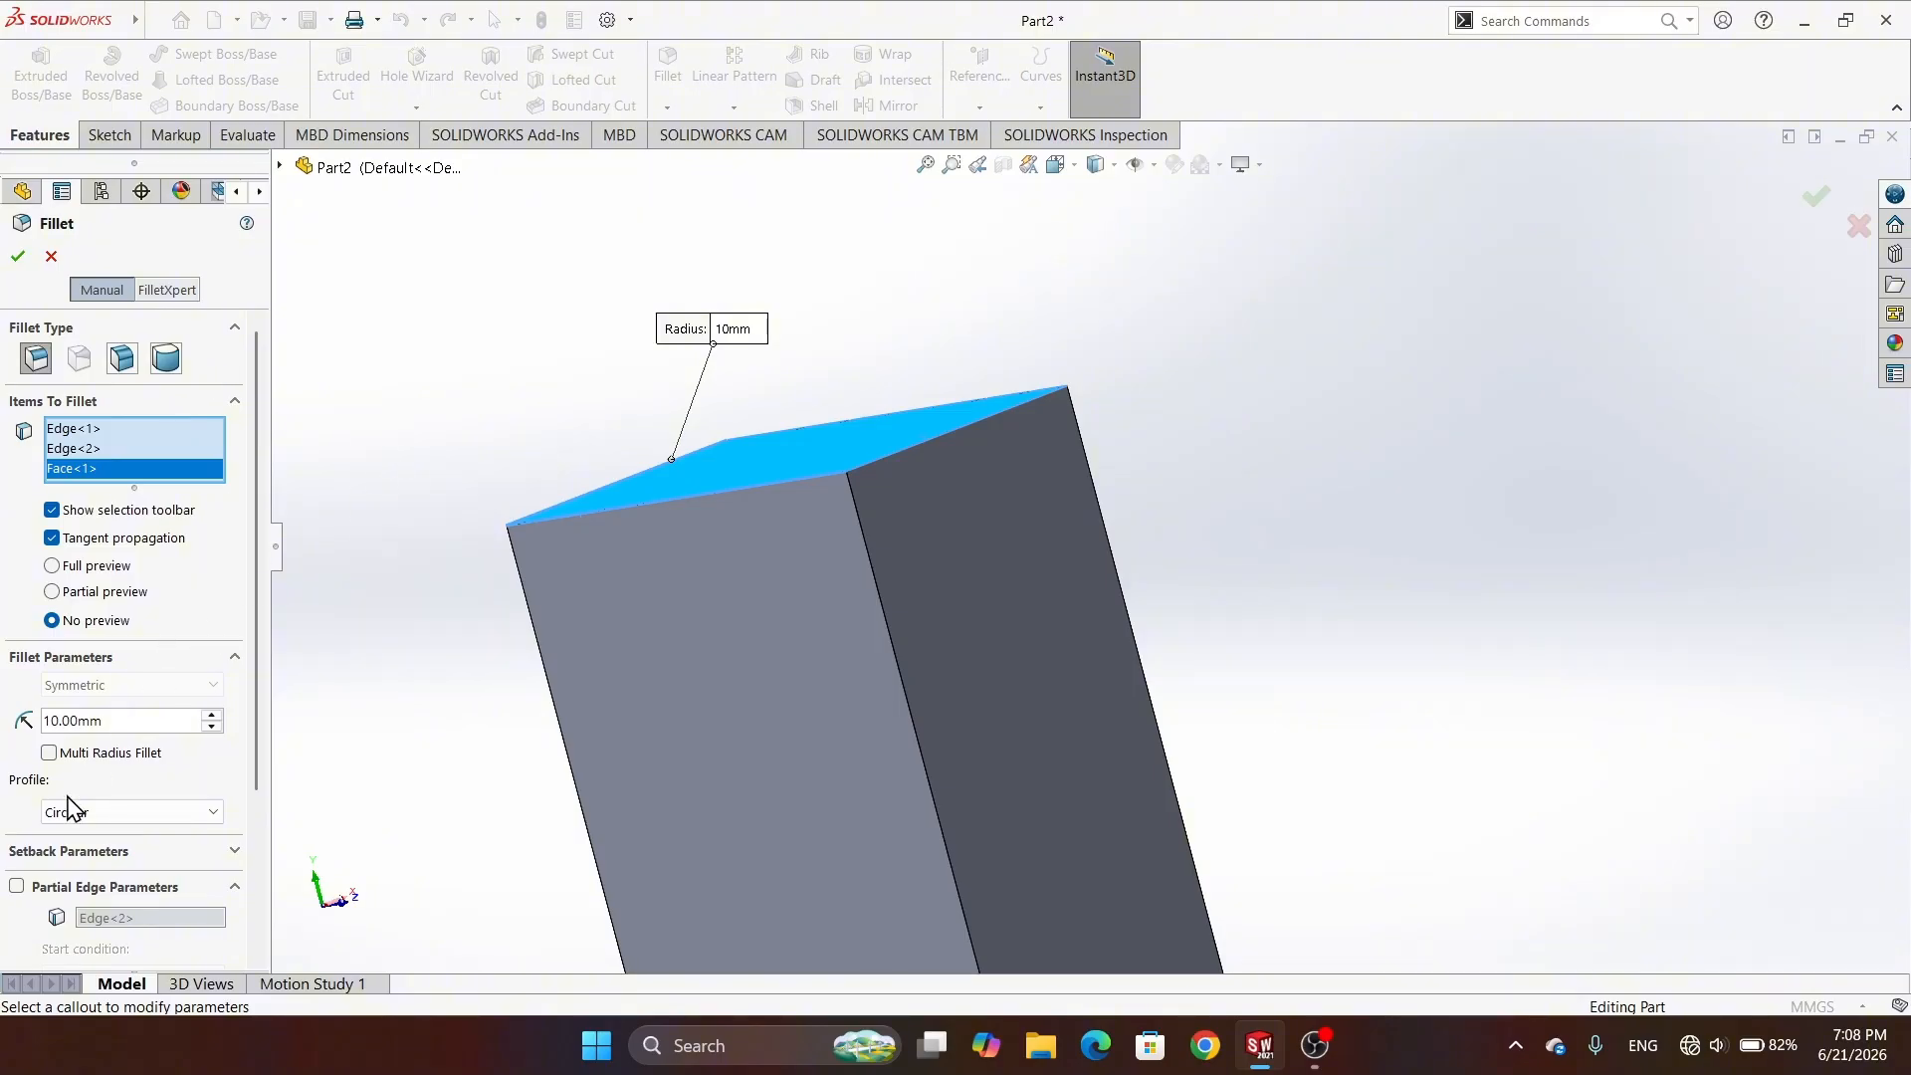
- Set the fillet radius to 15 mm, keep the Circular profile and apply the fillet to the selected top edges and face
{"action": "left_click_drag", "start_coordinate": [100, 718], "coordinate": [40, 724]}
{"action": "type", "text": "15"}
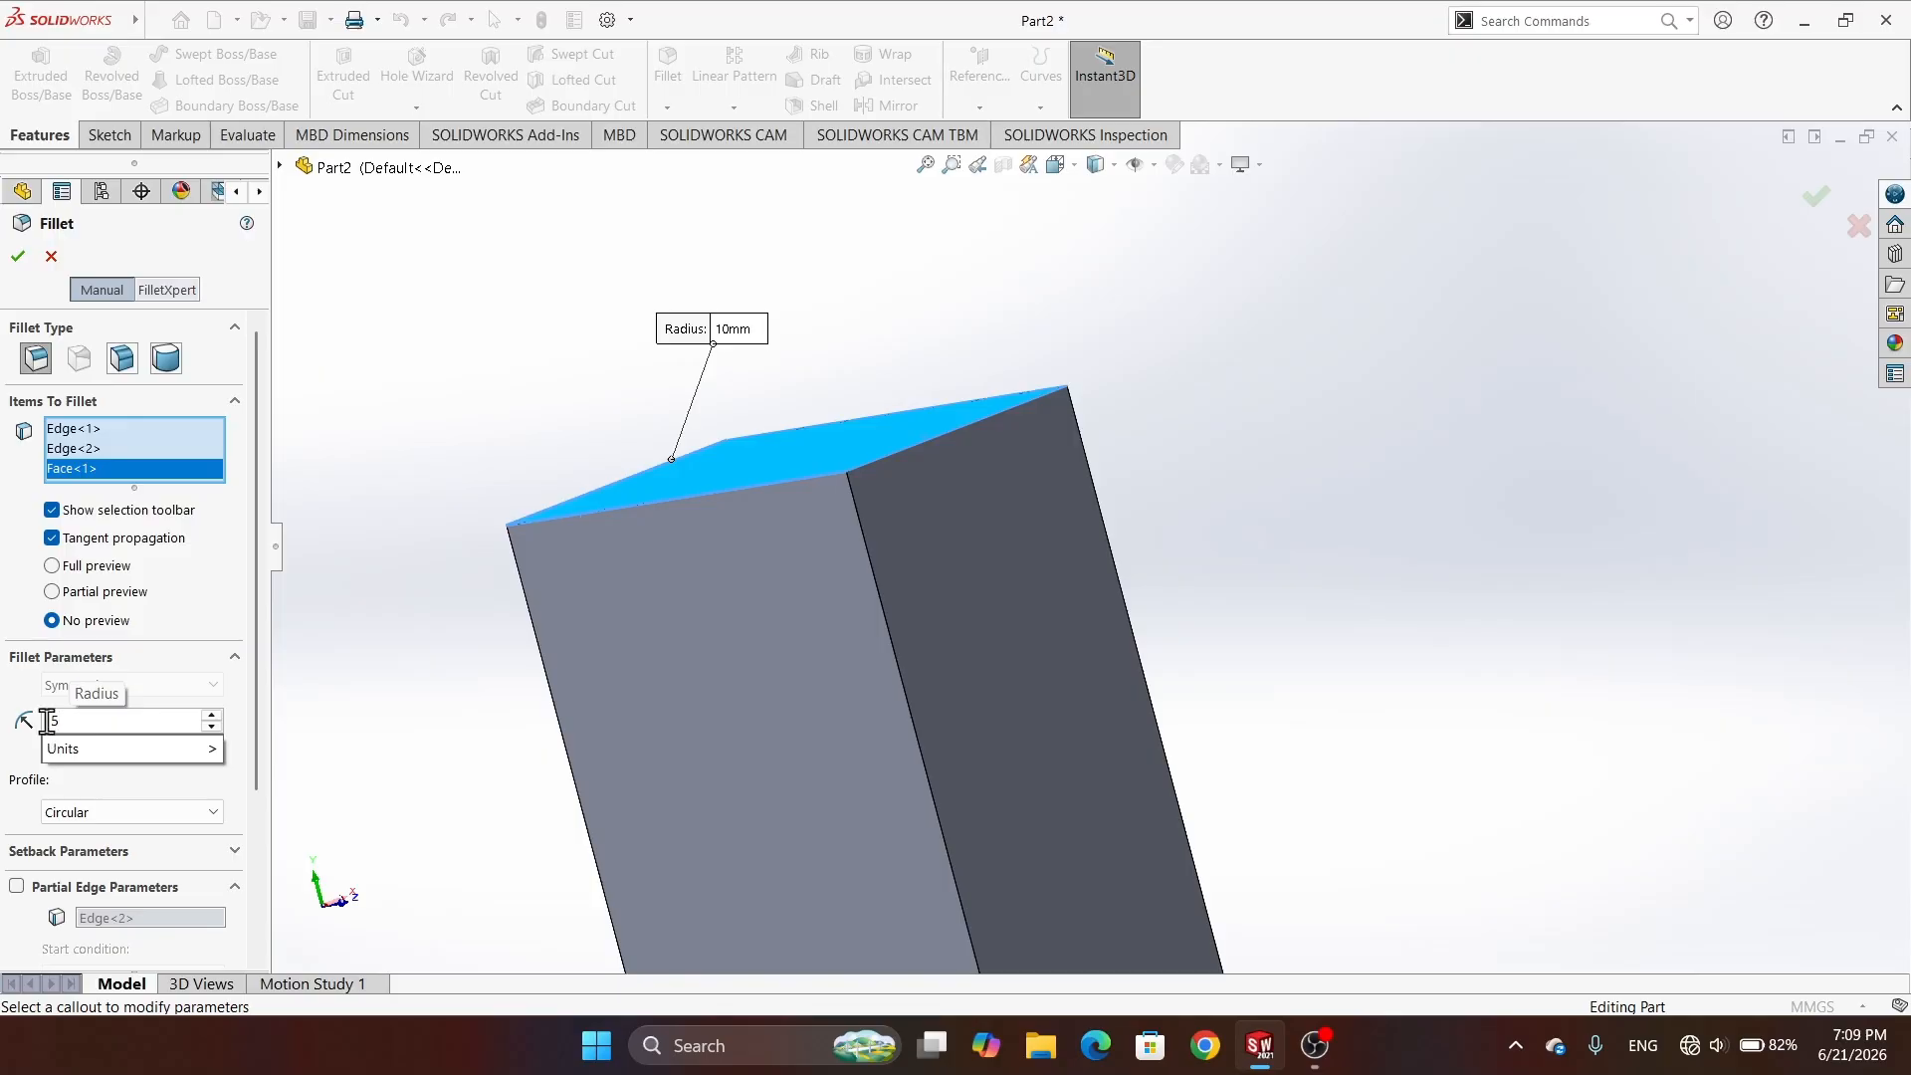
{"action": "left_click", "coordinate": [208, 818]}
{"action": "left_click", "coordinate": [209, 816]}
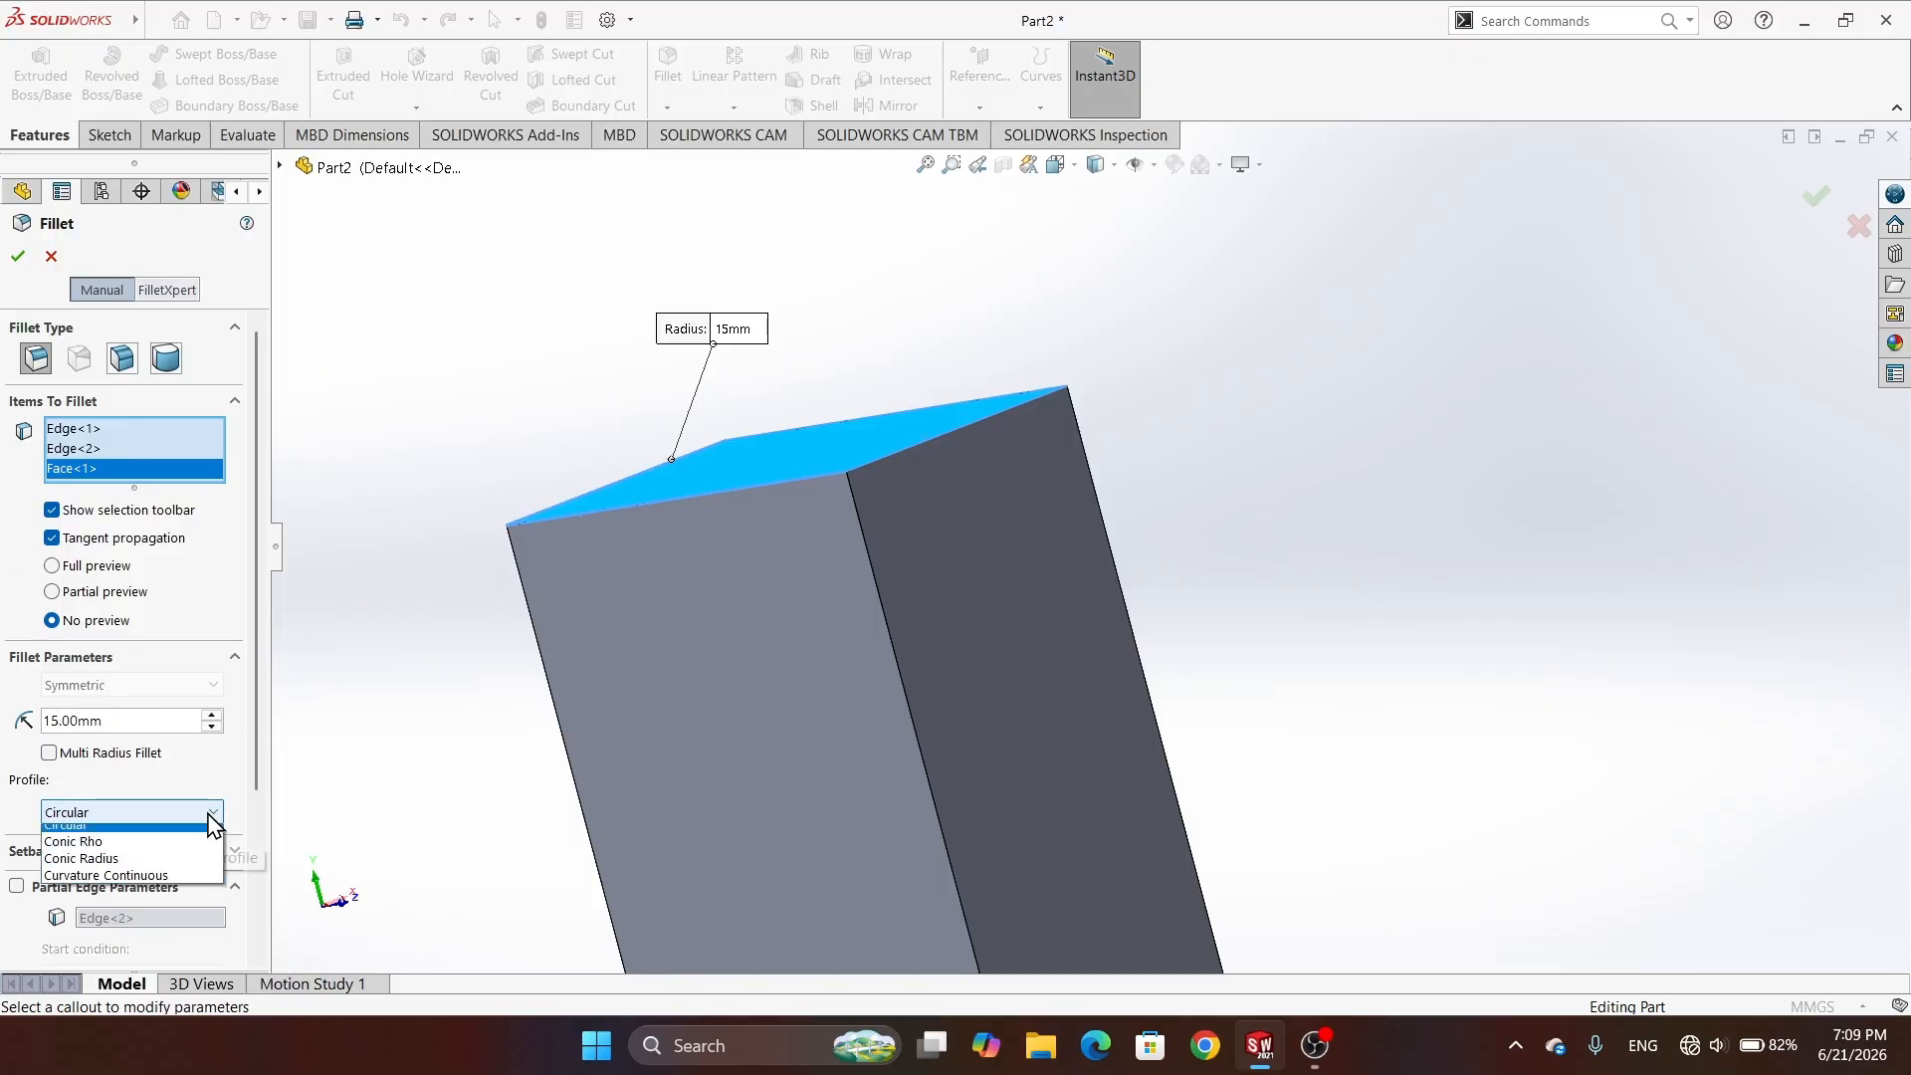
{"action": "left_click", "coordinate": [208, 816]}
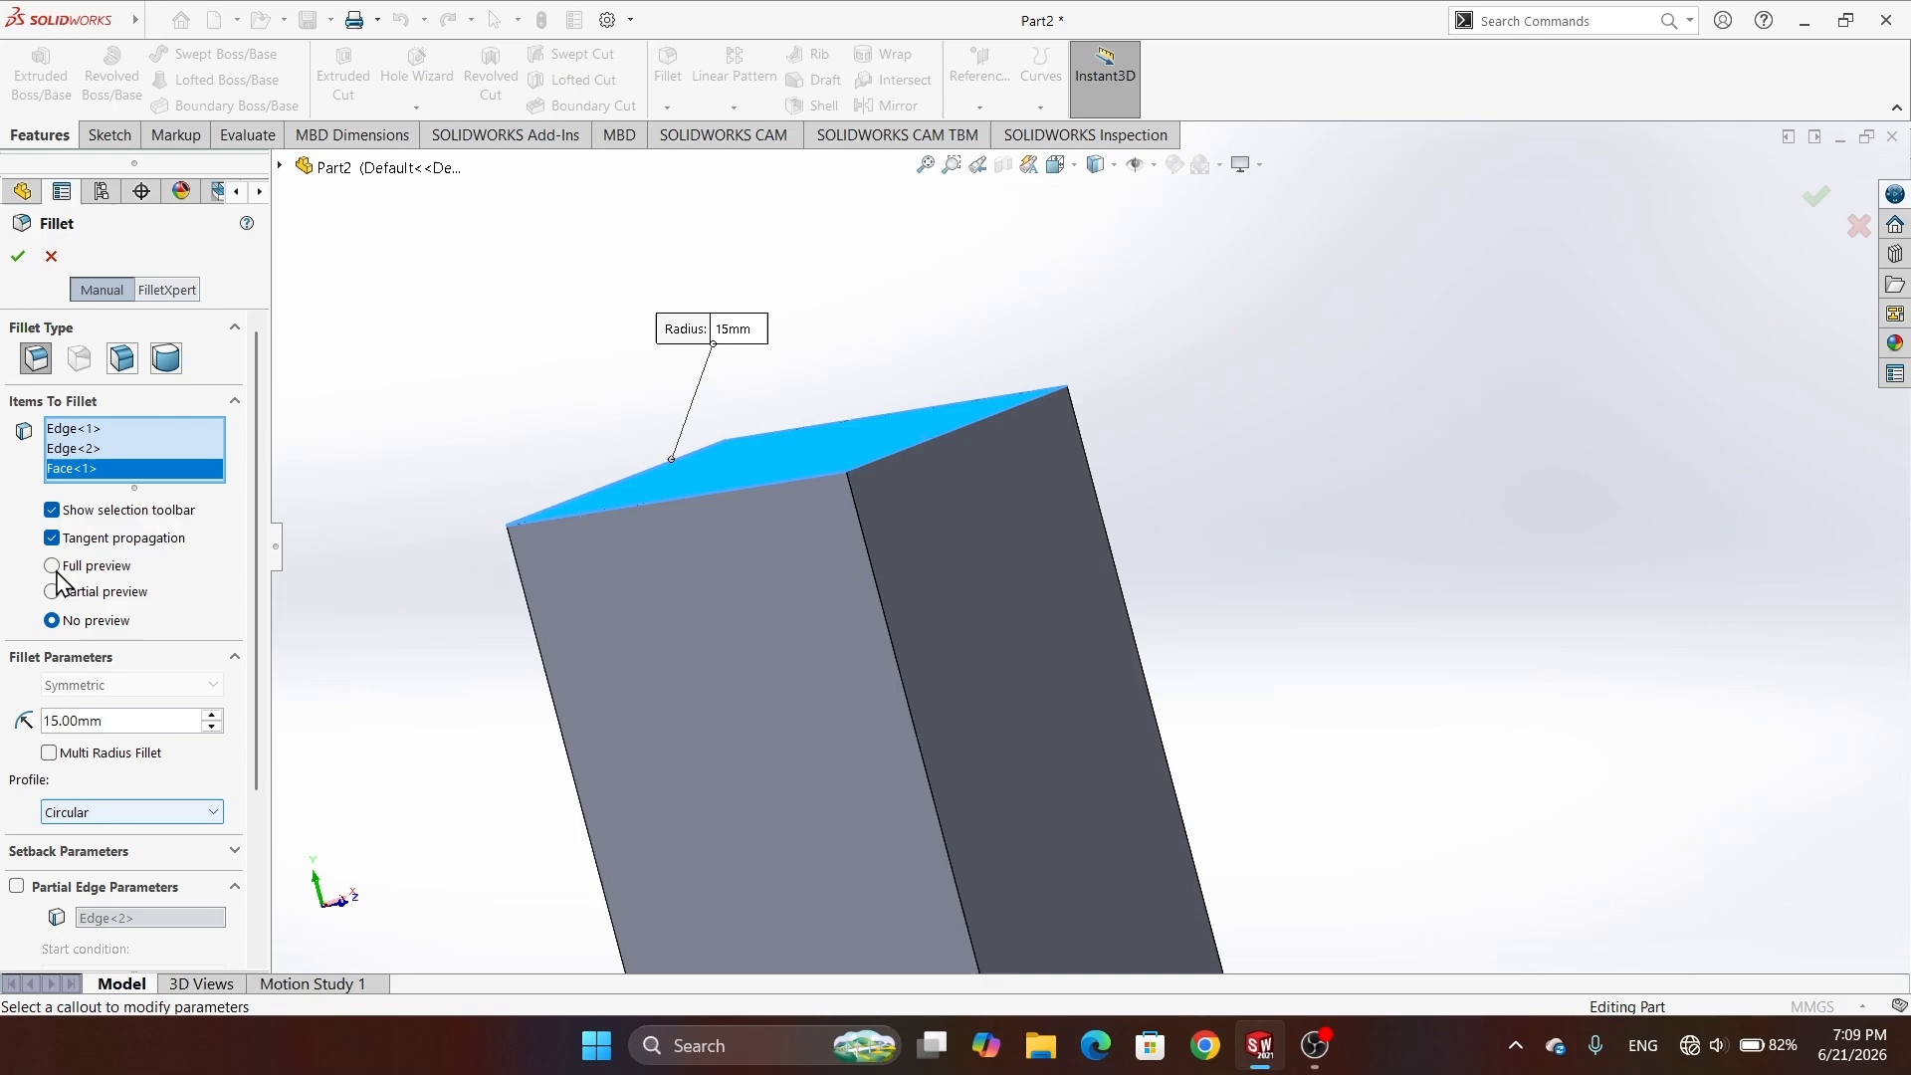
{"action": "left_click", "coordinate": [22, 255]}
{"action": "middle_click_drag", "start_coordinate": [448, 392], "coordinate": [503, 446]}
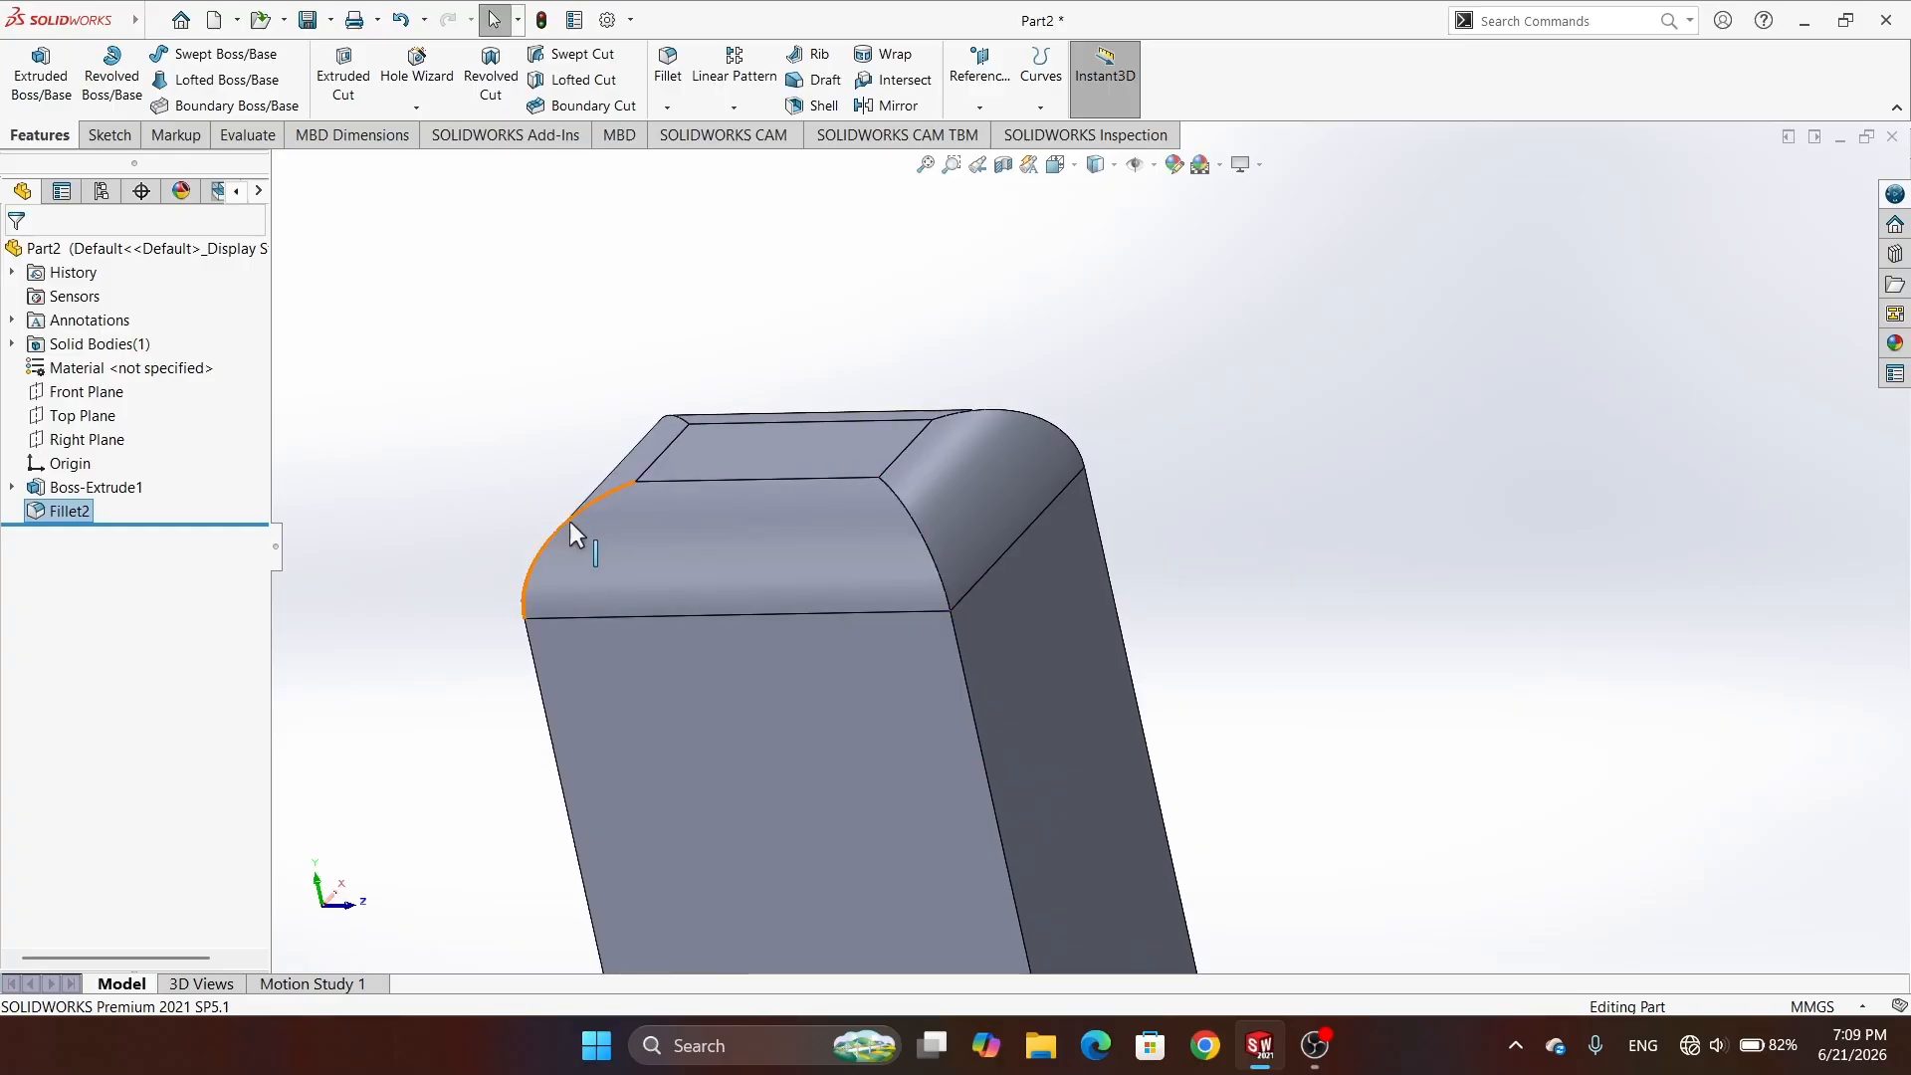
- Edit the existing fillet around the block's top face and set its radius to 5 mm
{"action": "right_click", "coordinate": [42, 518]}
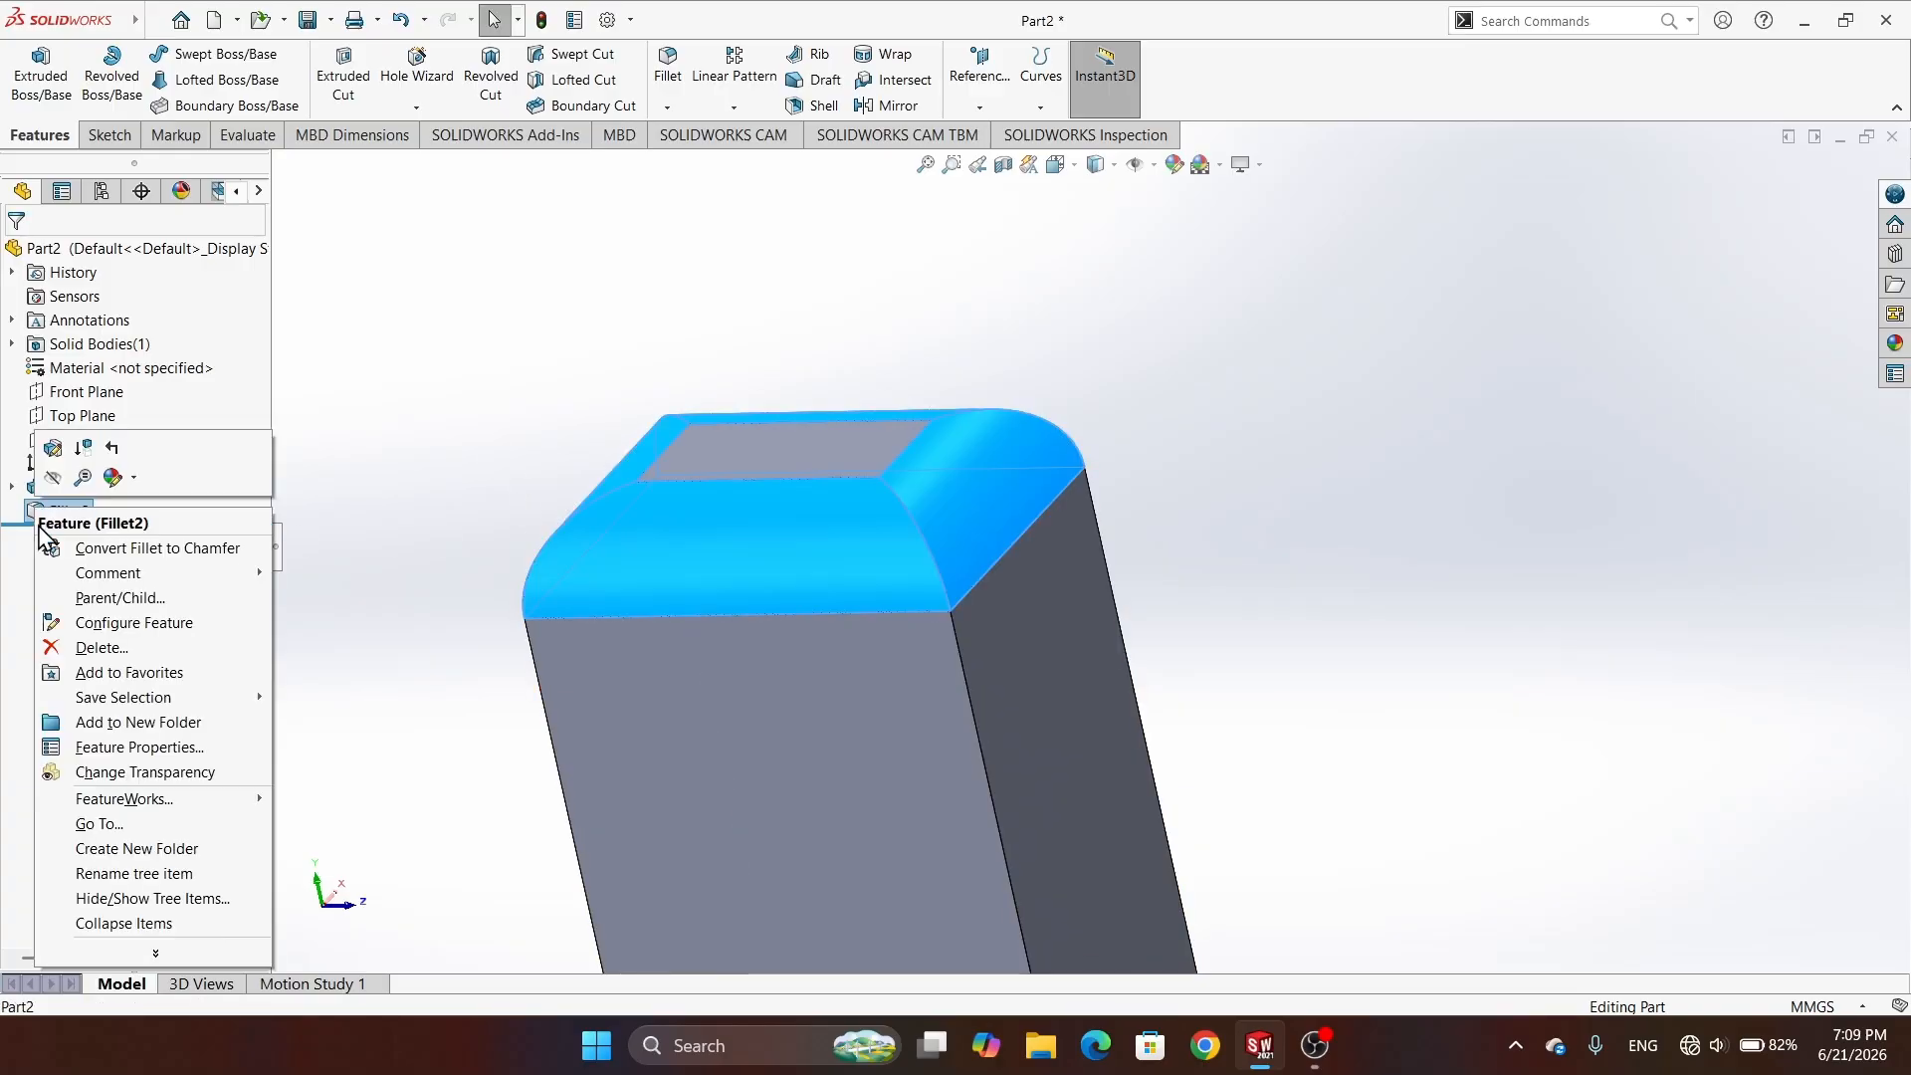
{"action": "left_click", "coordinate": [64, 460]}
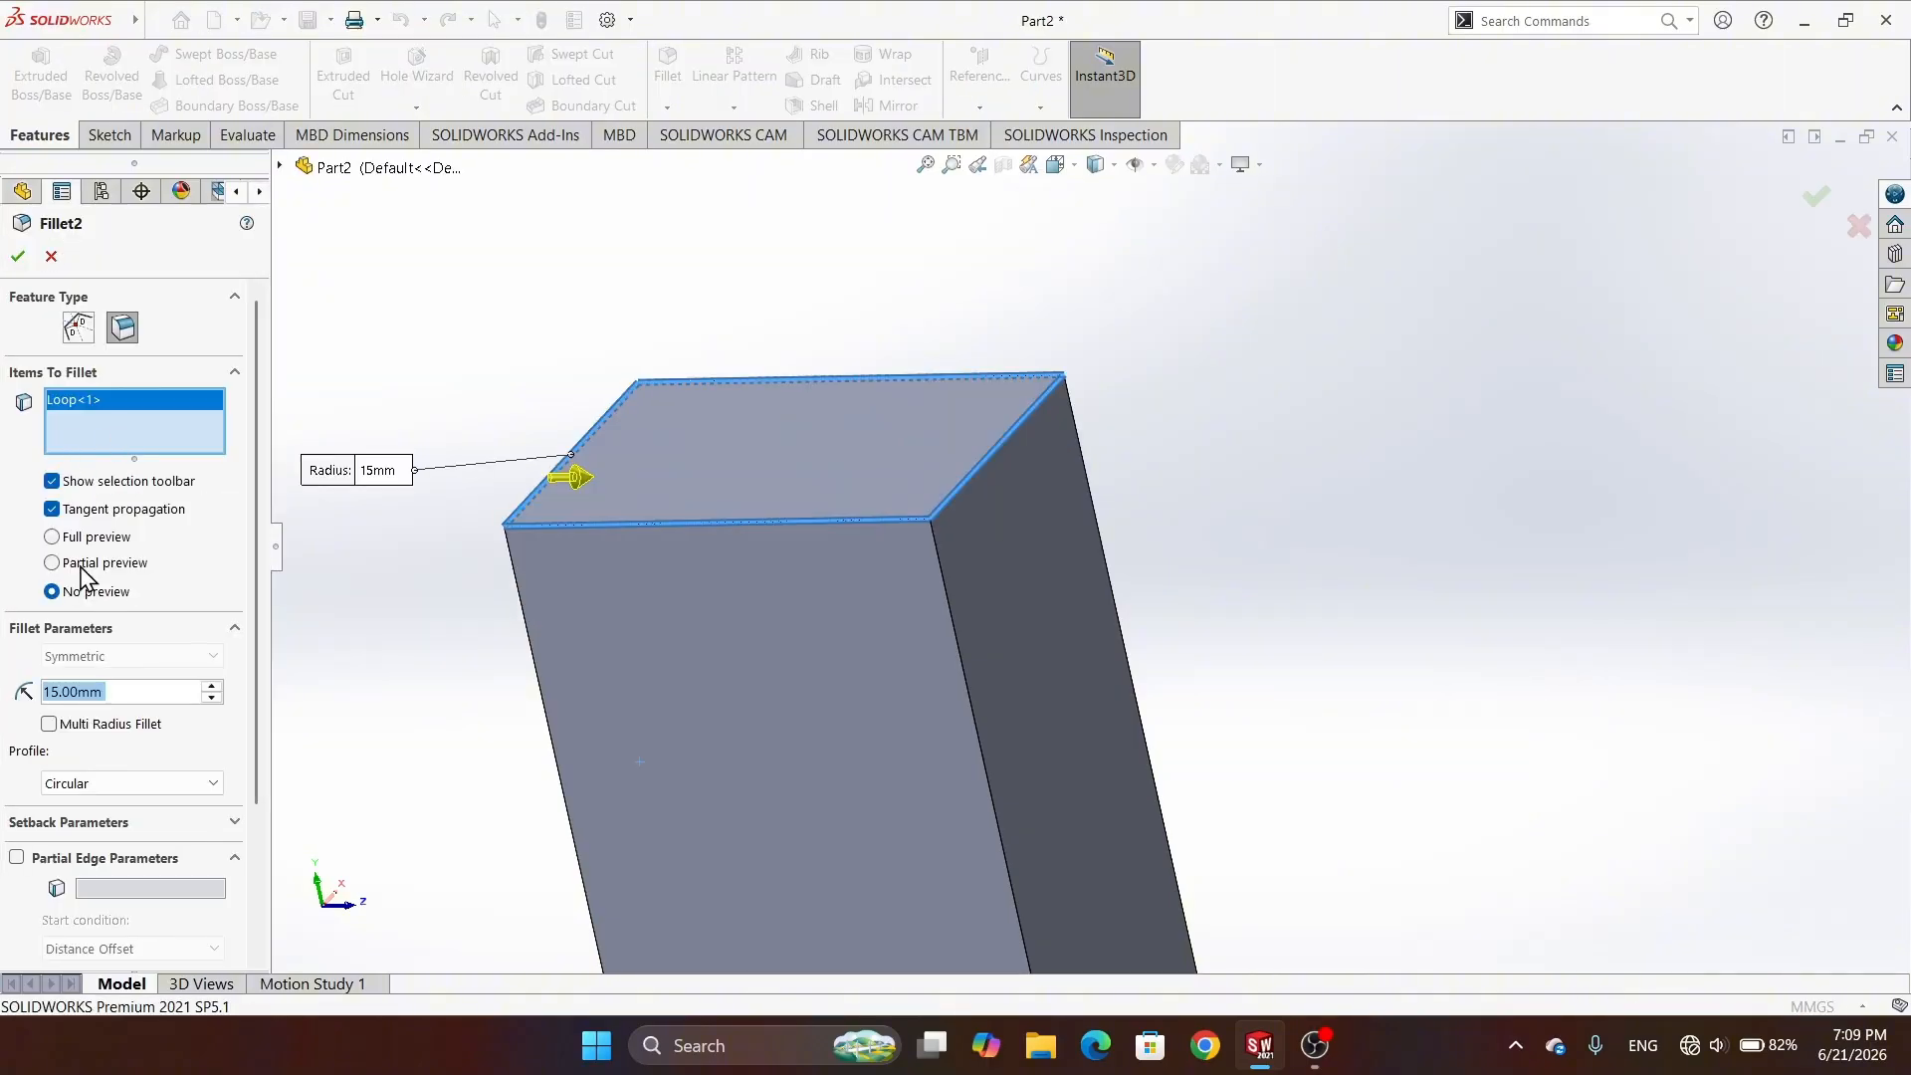
{"action": "left_click", "coordinate": [65, 686]}
{"action": "left_click_drag", "start_coordinate": [125, 691], "coordinate": [48, 685]}
{"action": "type", "text": "50"}
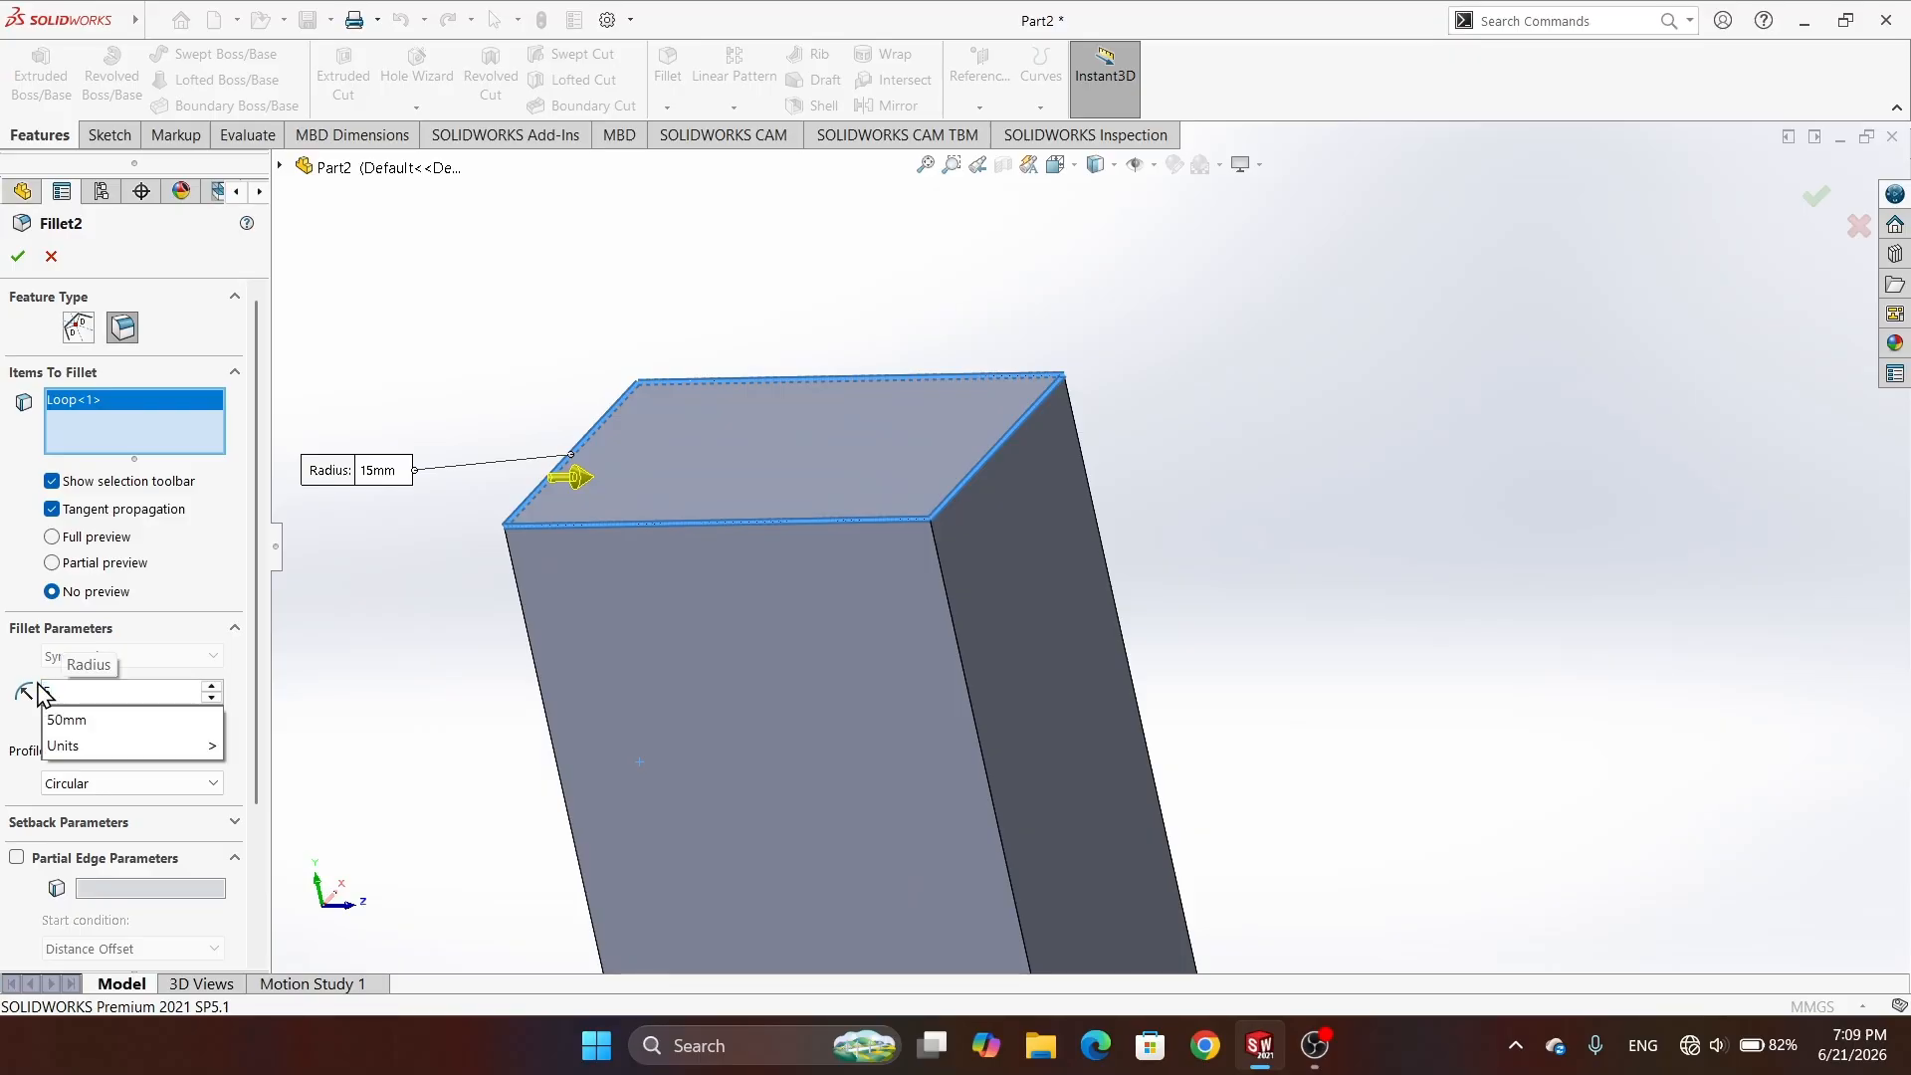
{"action": "key", "text": "Return"}
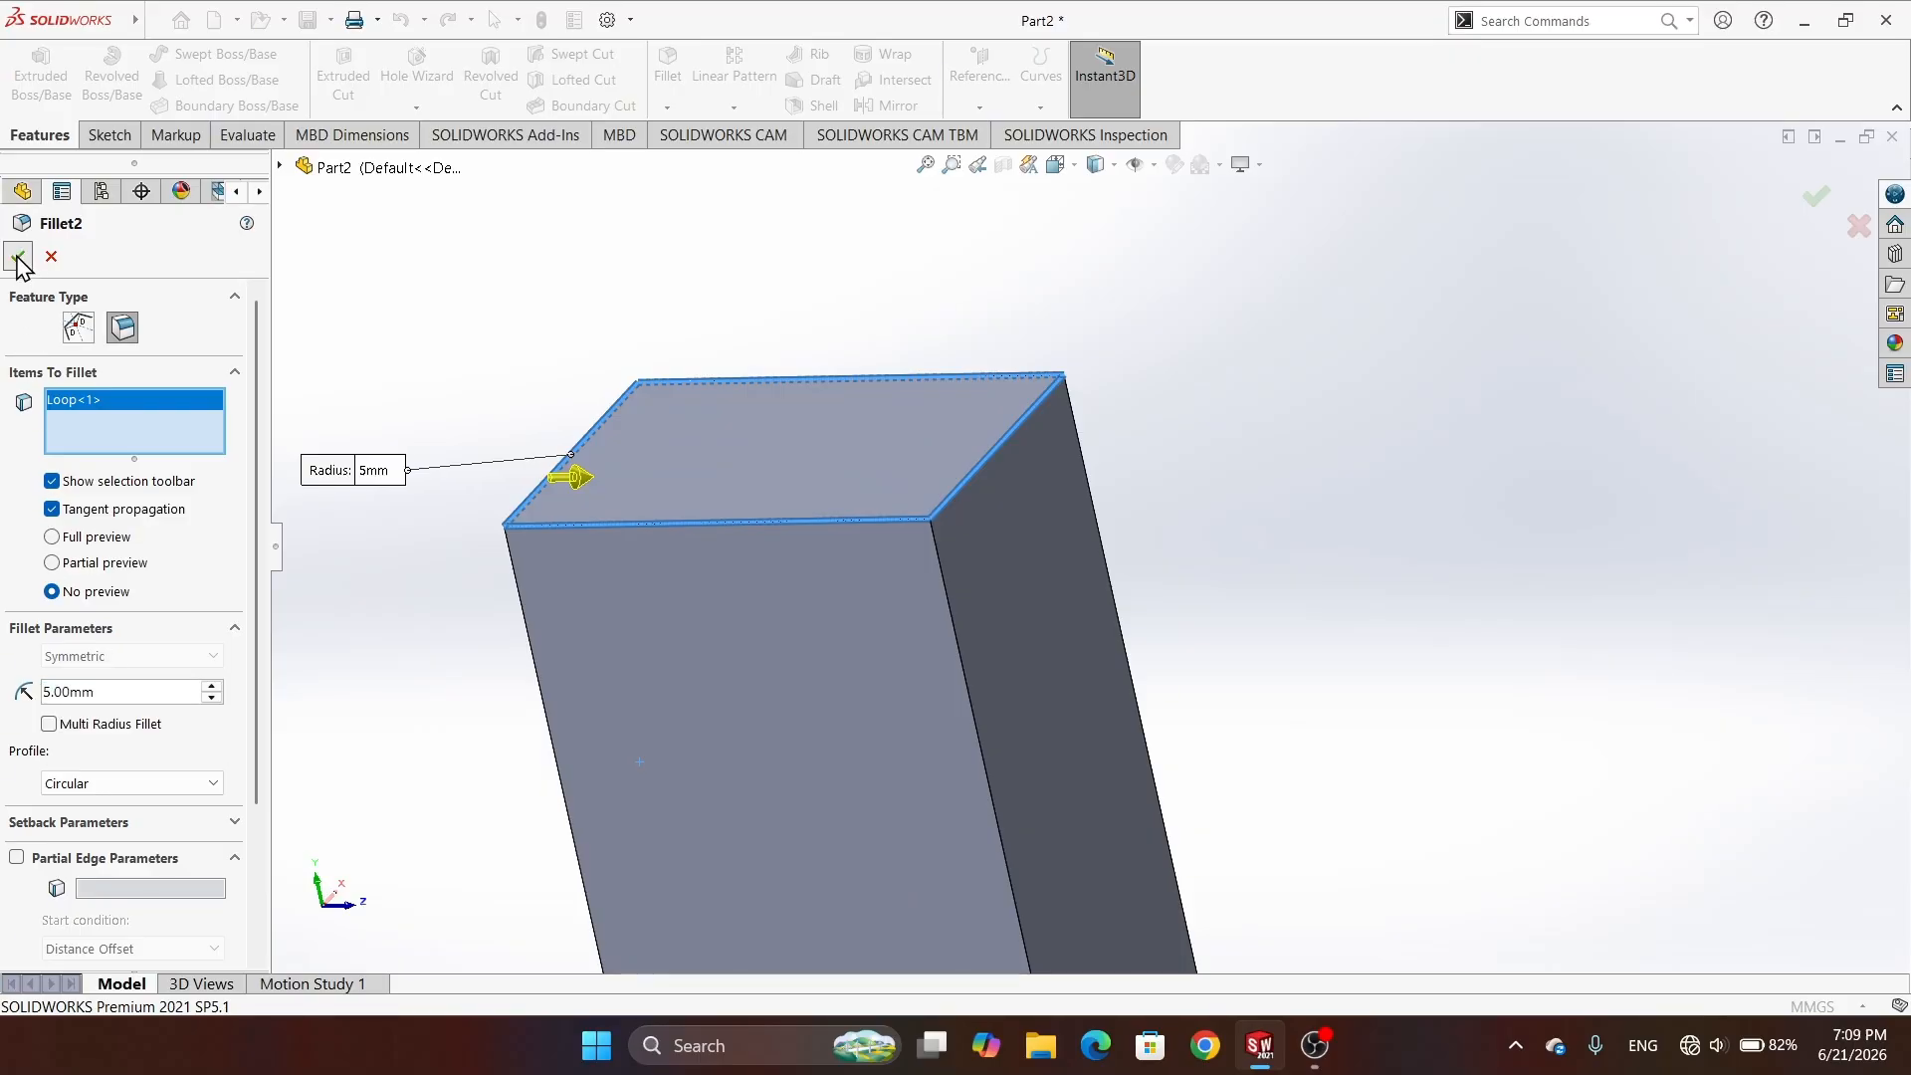
{"action": "left_click", "coordinate": [17, 259]}
- Start a Chamfer and select the four edges around the block's bottom face
{"action": "middle_click_drag", "start_coordinate": [823, 308], "coordinate": [686, 282]}
{"action": "middle_click_drag", "start_coordinate": [488, 426], "coordinate": [601, 266]}
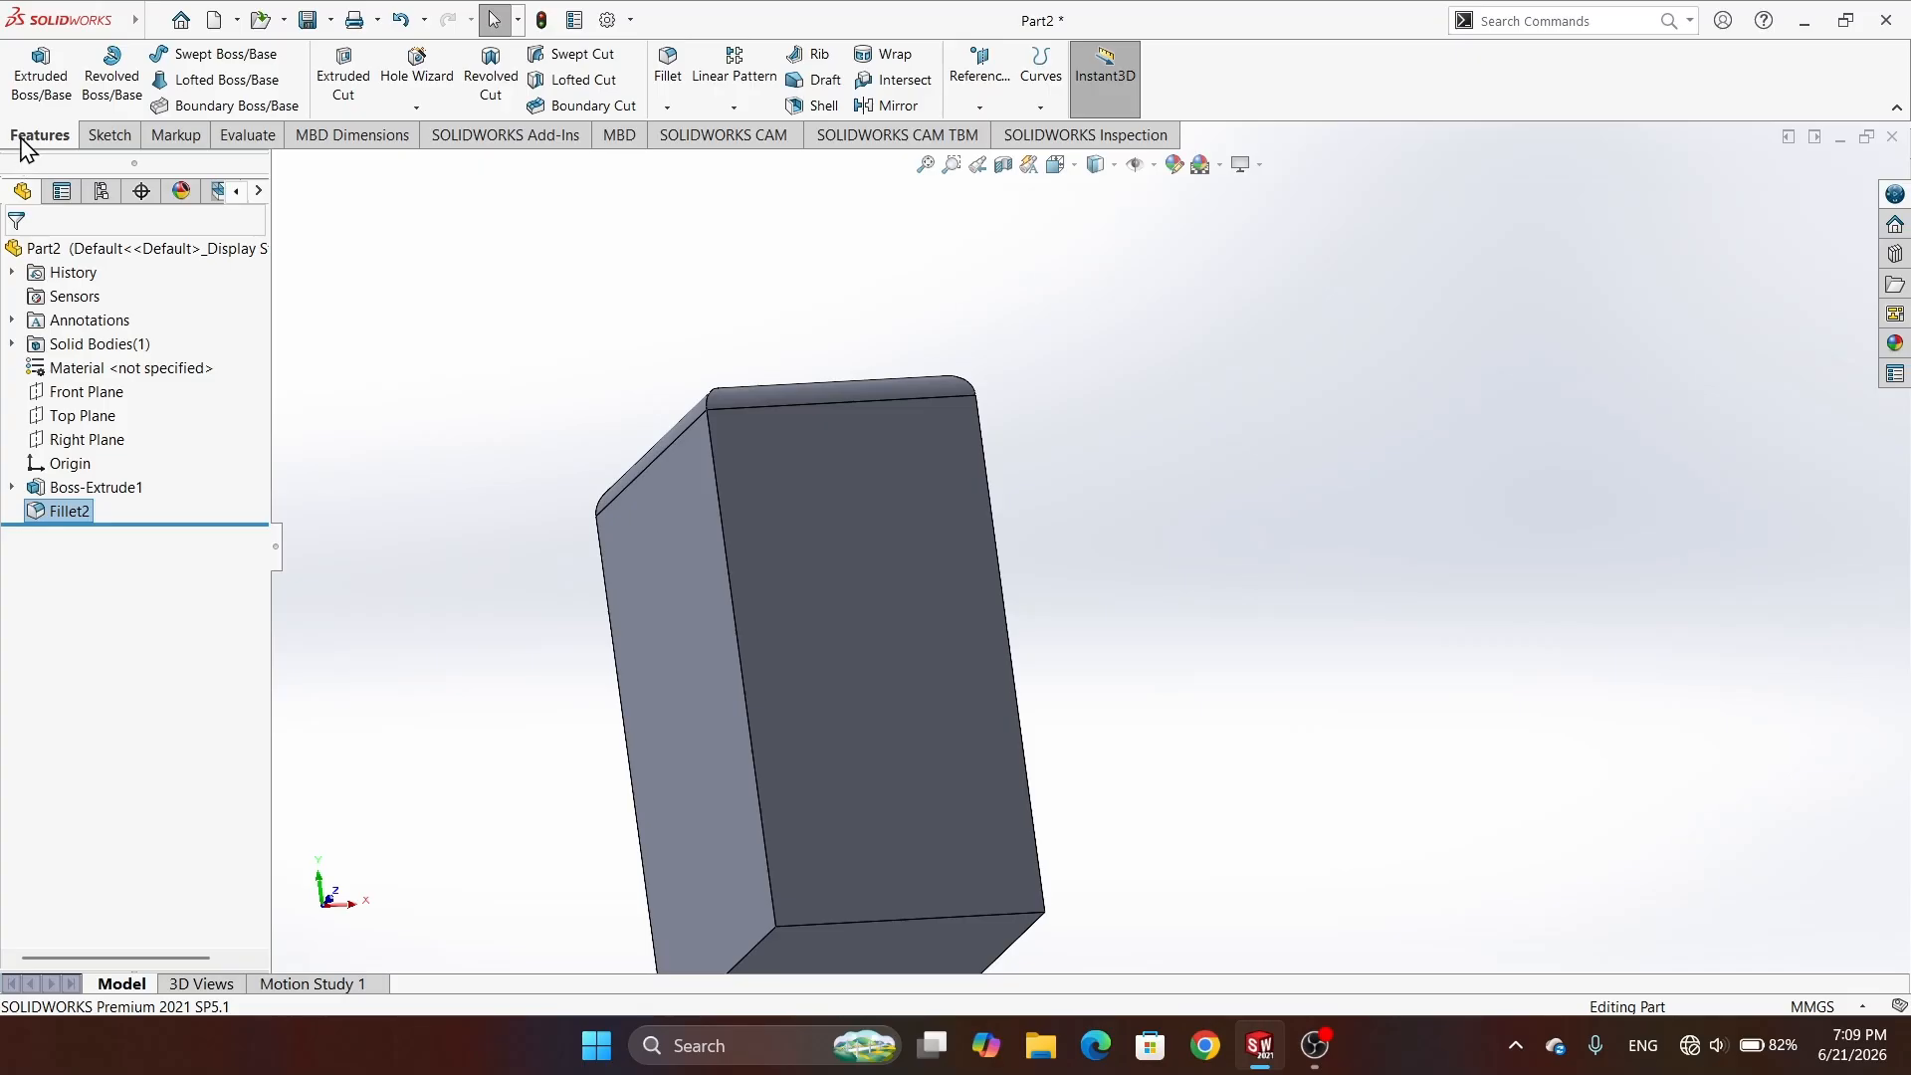
{"action": "left_click", "coordinate": [107, 135]}
{"action": "left_click", "coordinate": [37, 136]}
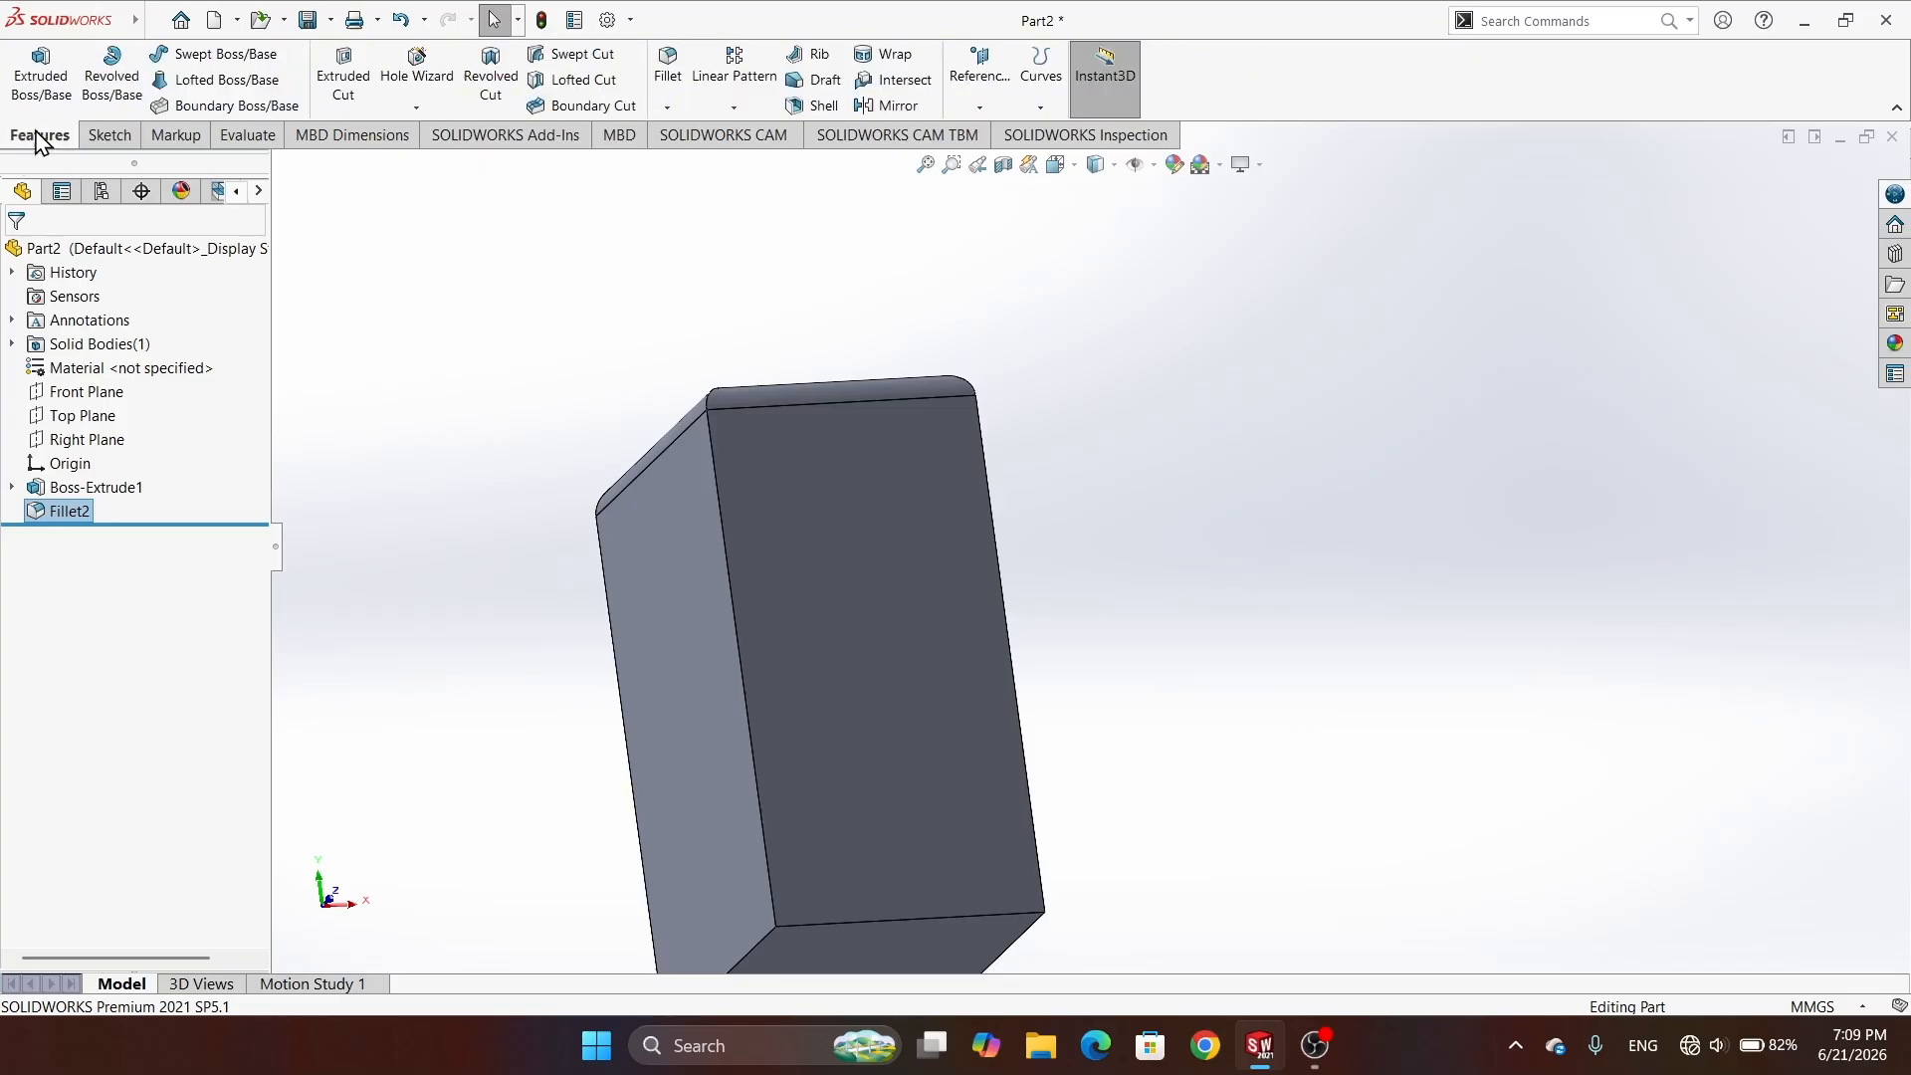
{"action": "left_click", "coordinate": [667, 108]}
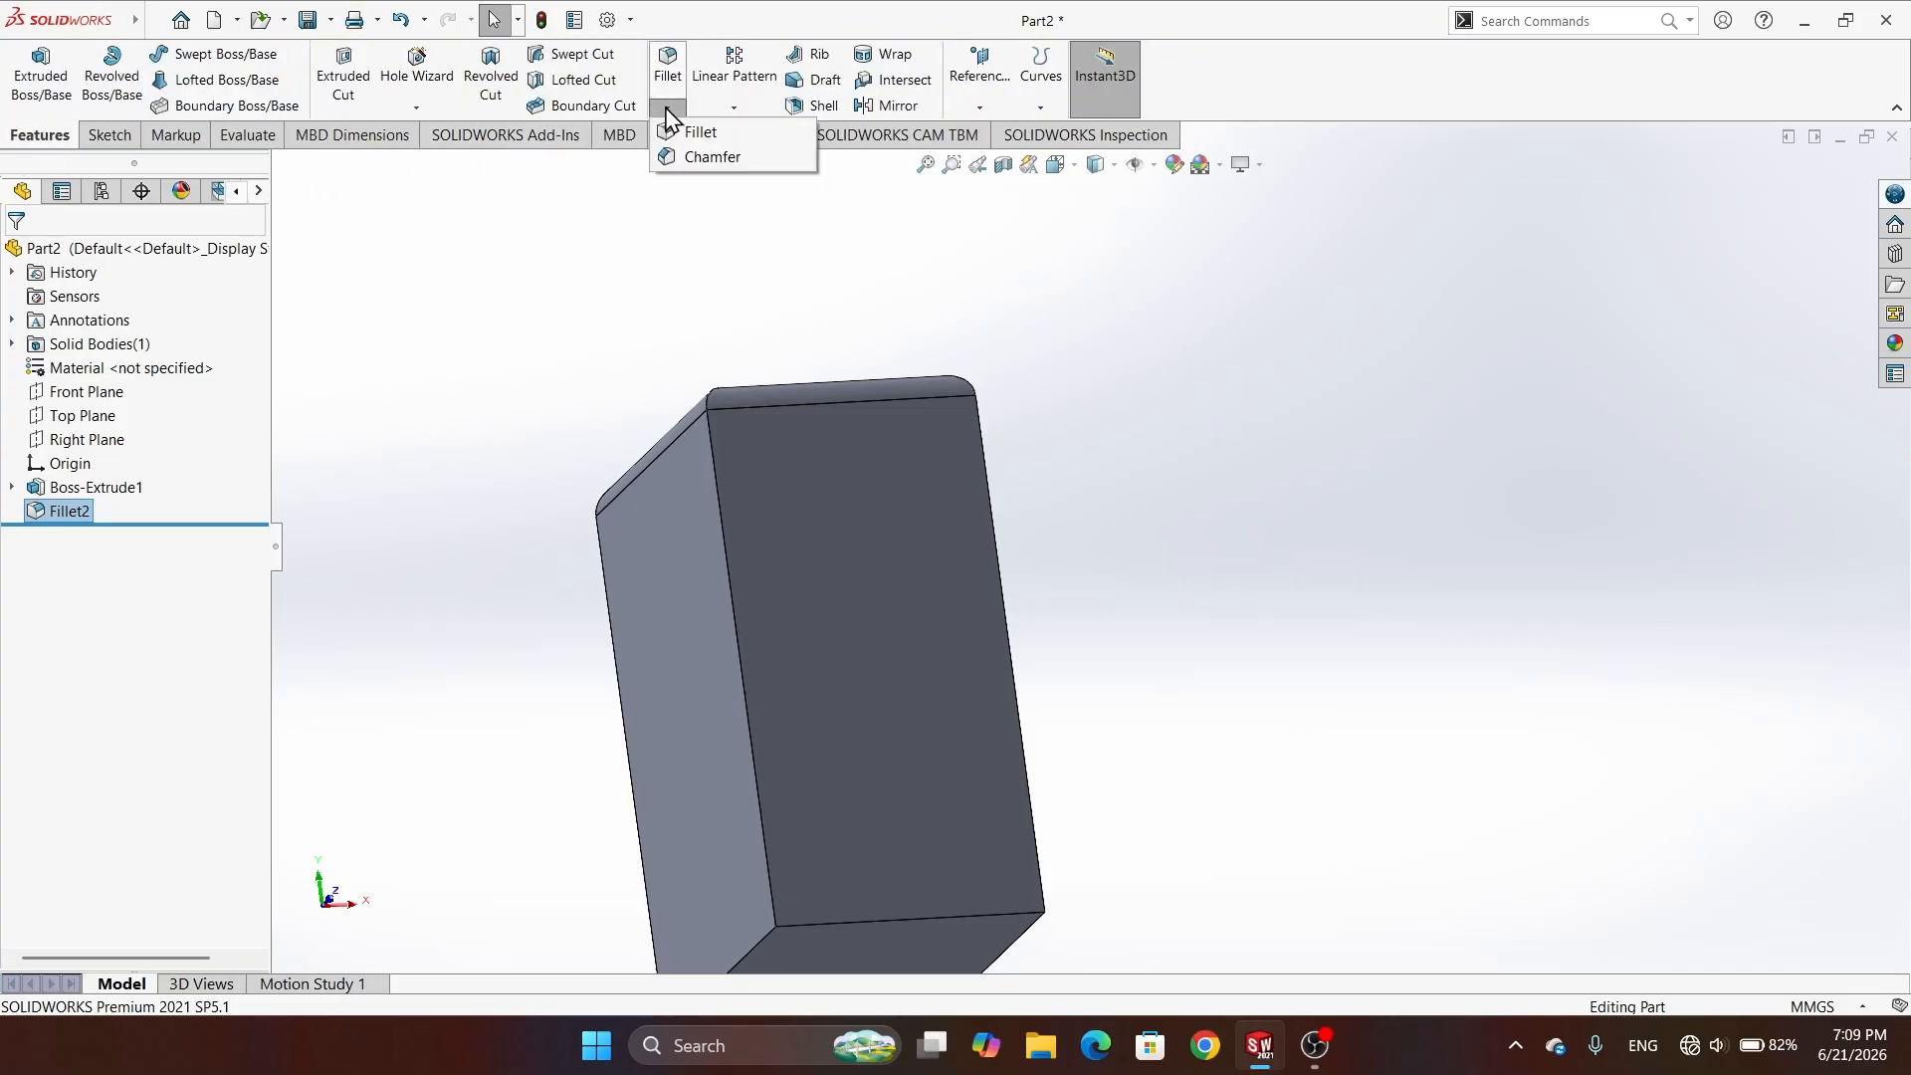
{"action": "left_click", "coordinate": [687, 156]}
{"action": "middle_click_drag", "start_coordinate": [563, 666], "coordinate": [597, 388]}
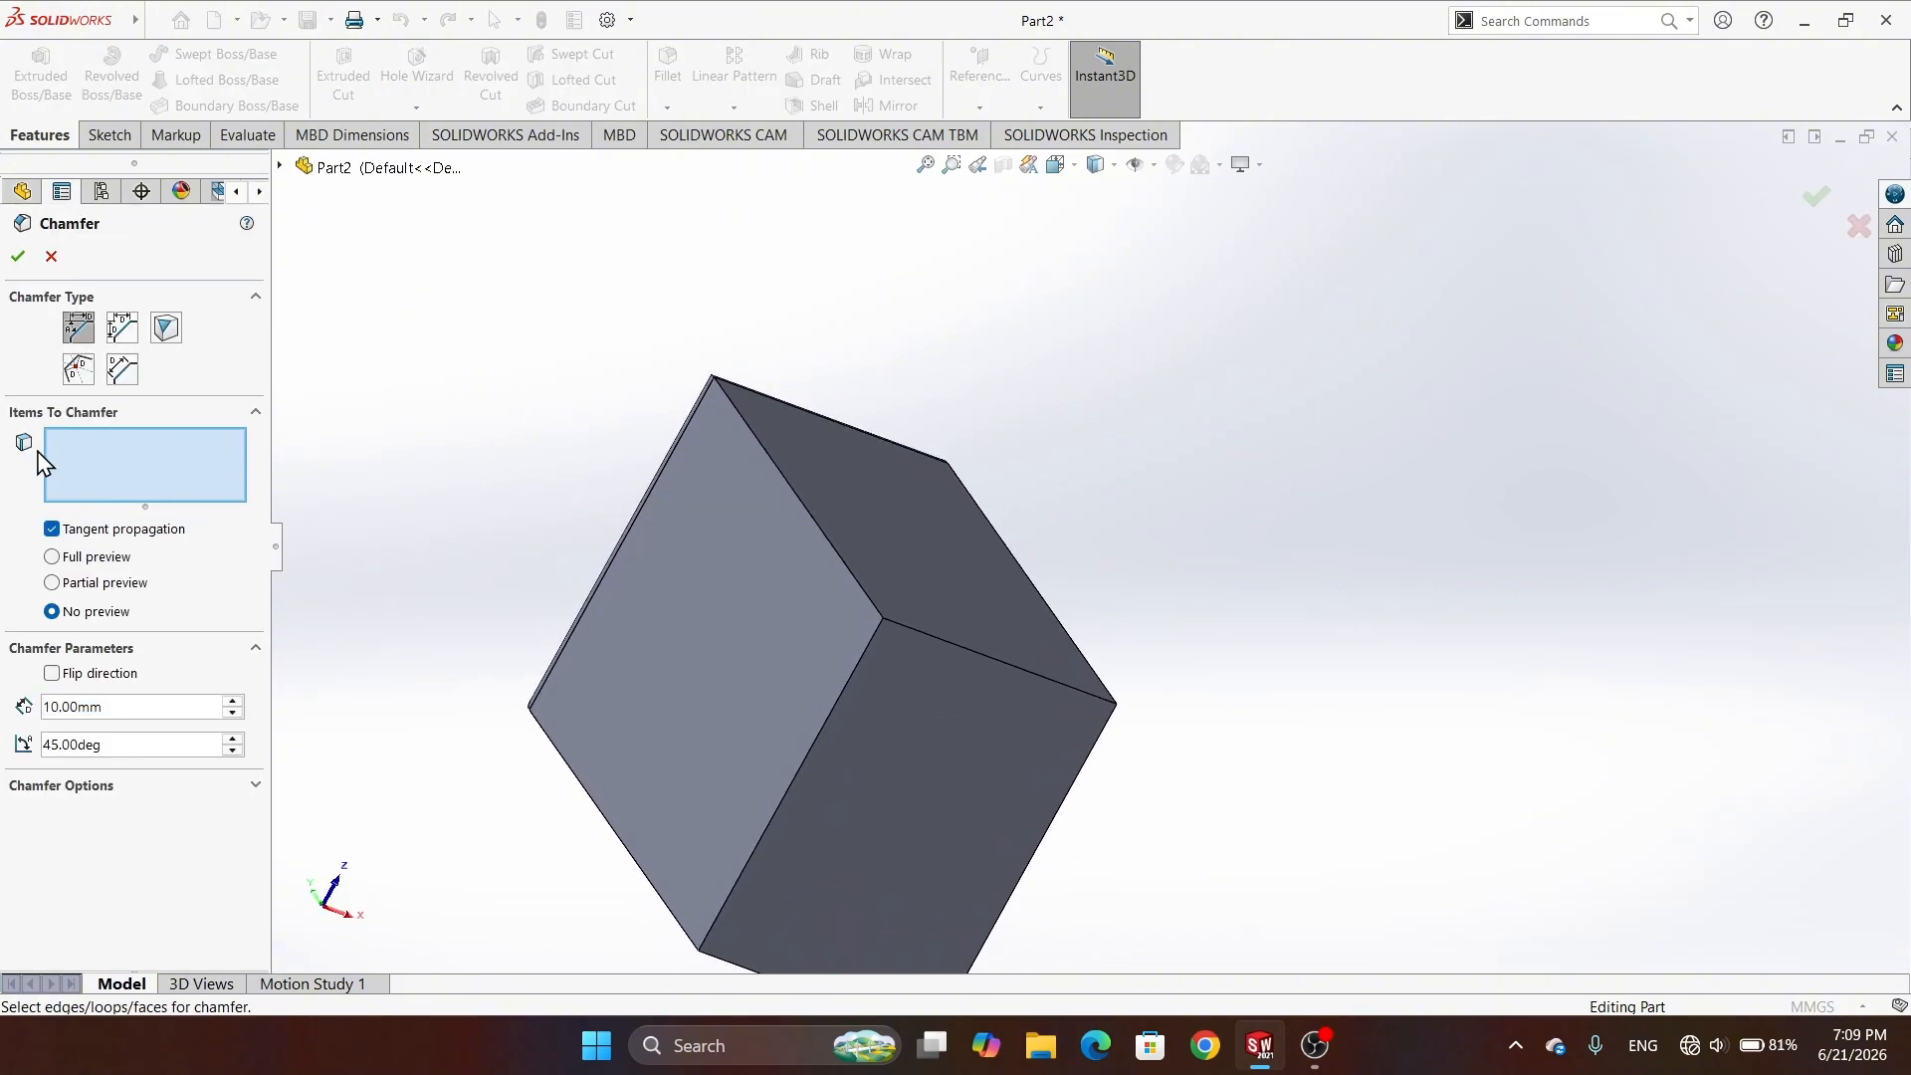
{"action": "left_click", "coordinate": [800, 772]}
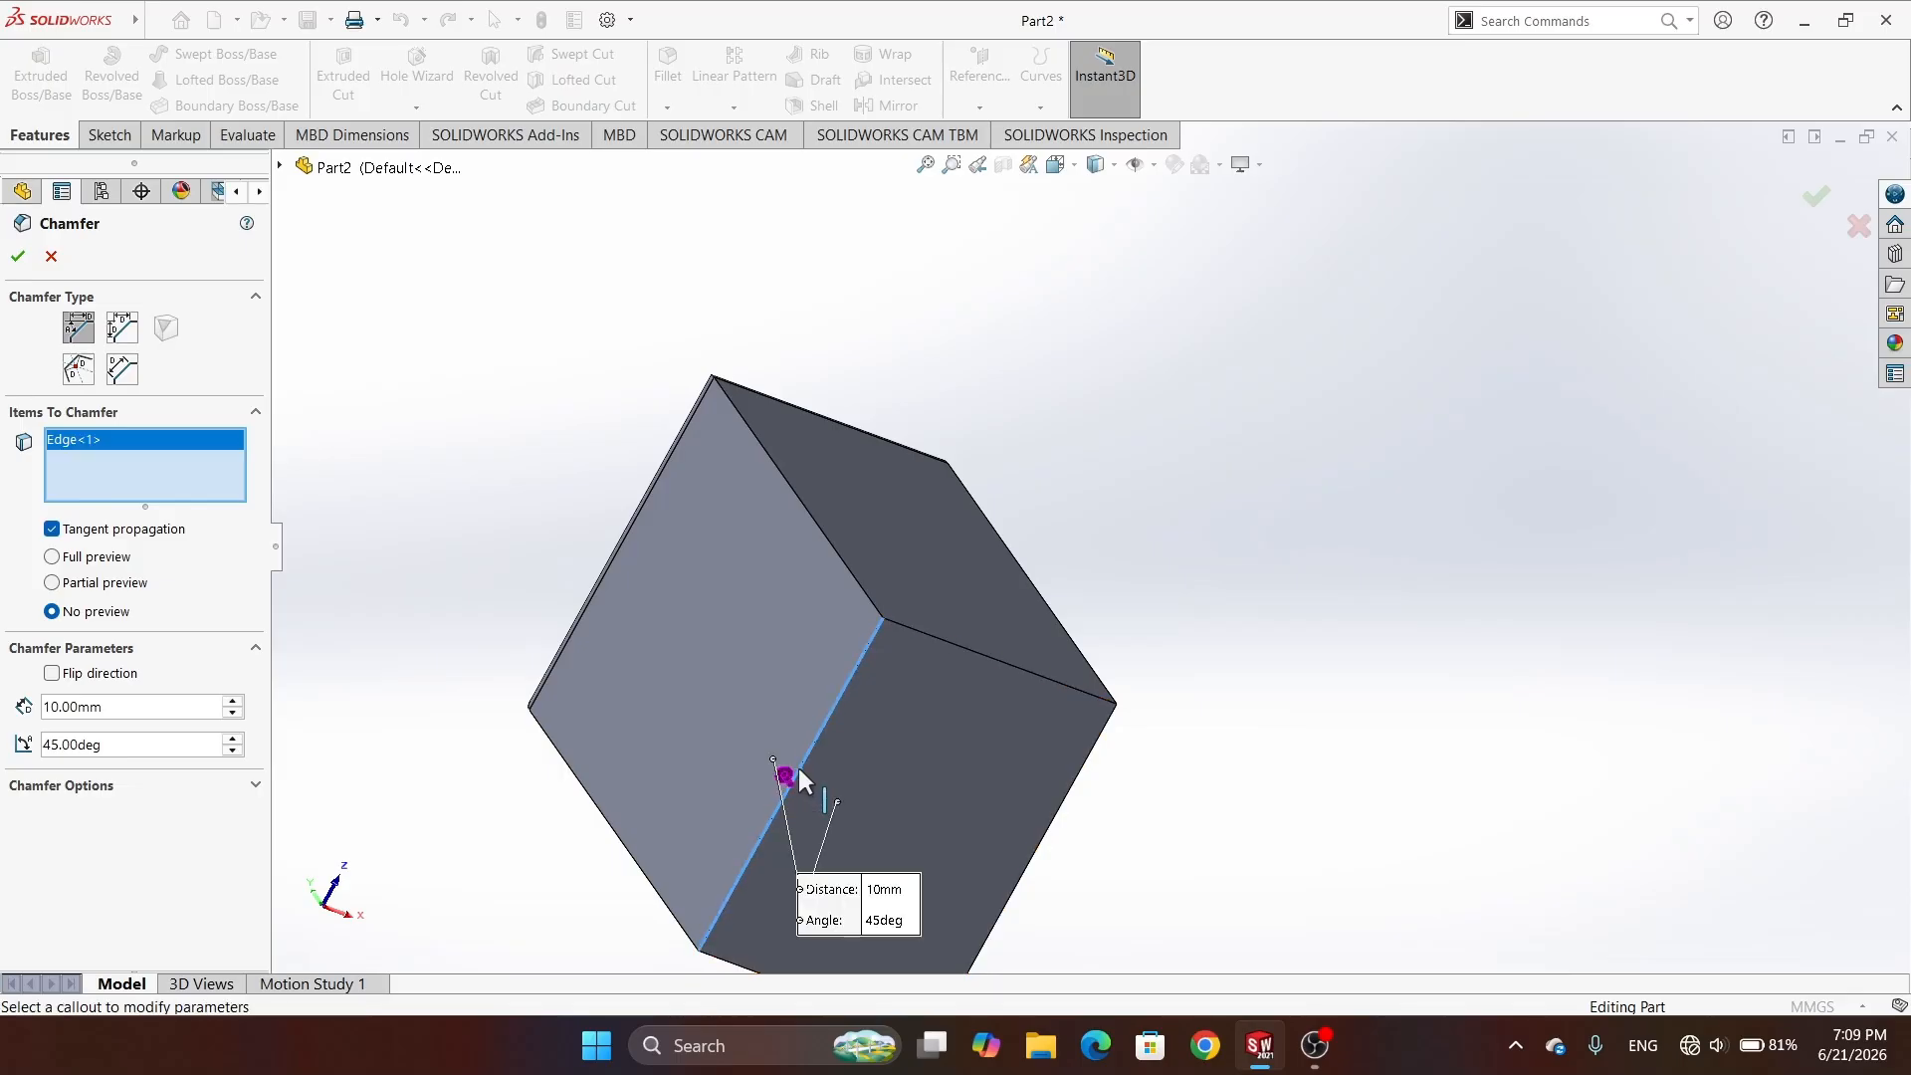
{"action": "left_click", "coordinate": [956, 645]}
{"action": "middle_click_drag", "start_coordinate": [1160, 681], "coordinate": [964, 687]}
{"action": "left_click", "coordinate": [952, 673]}
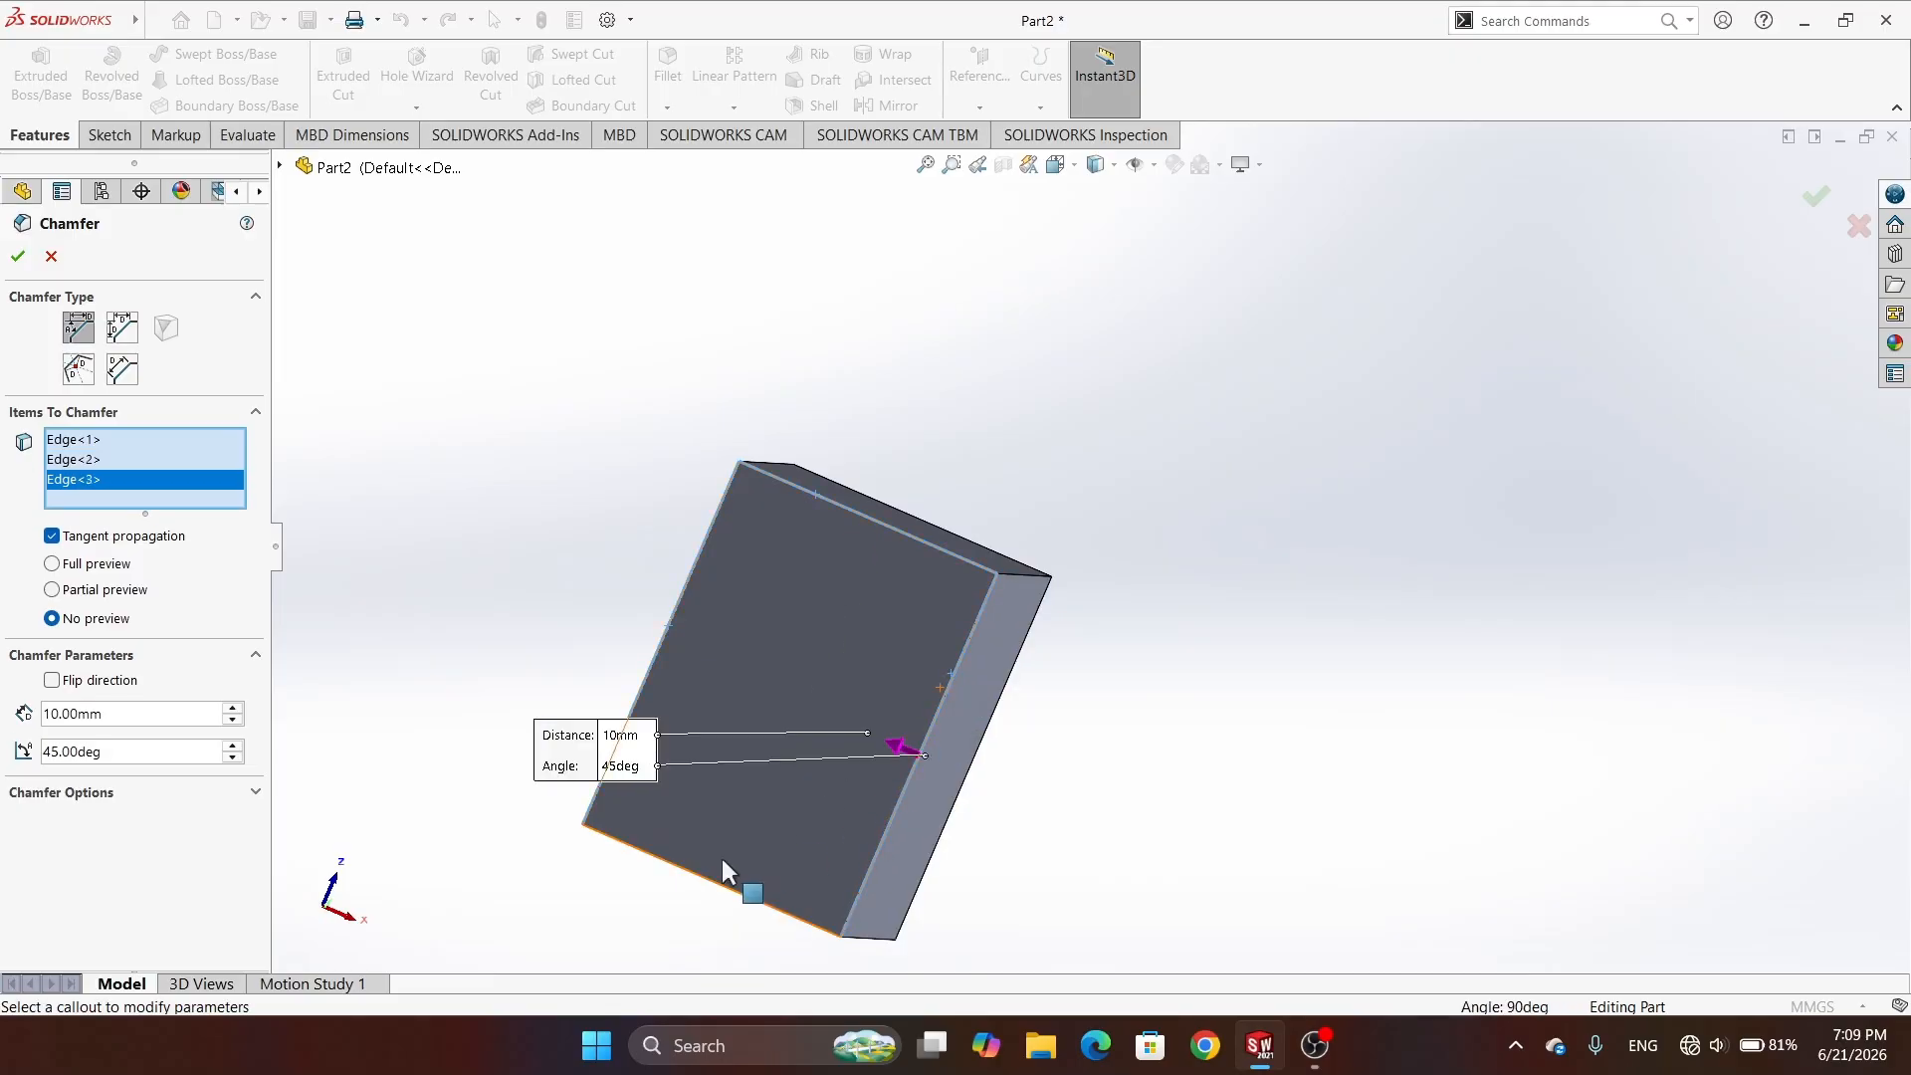
{"action": "left_click", "coordinate": [695, 884]}
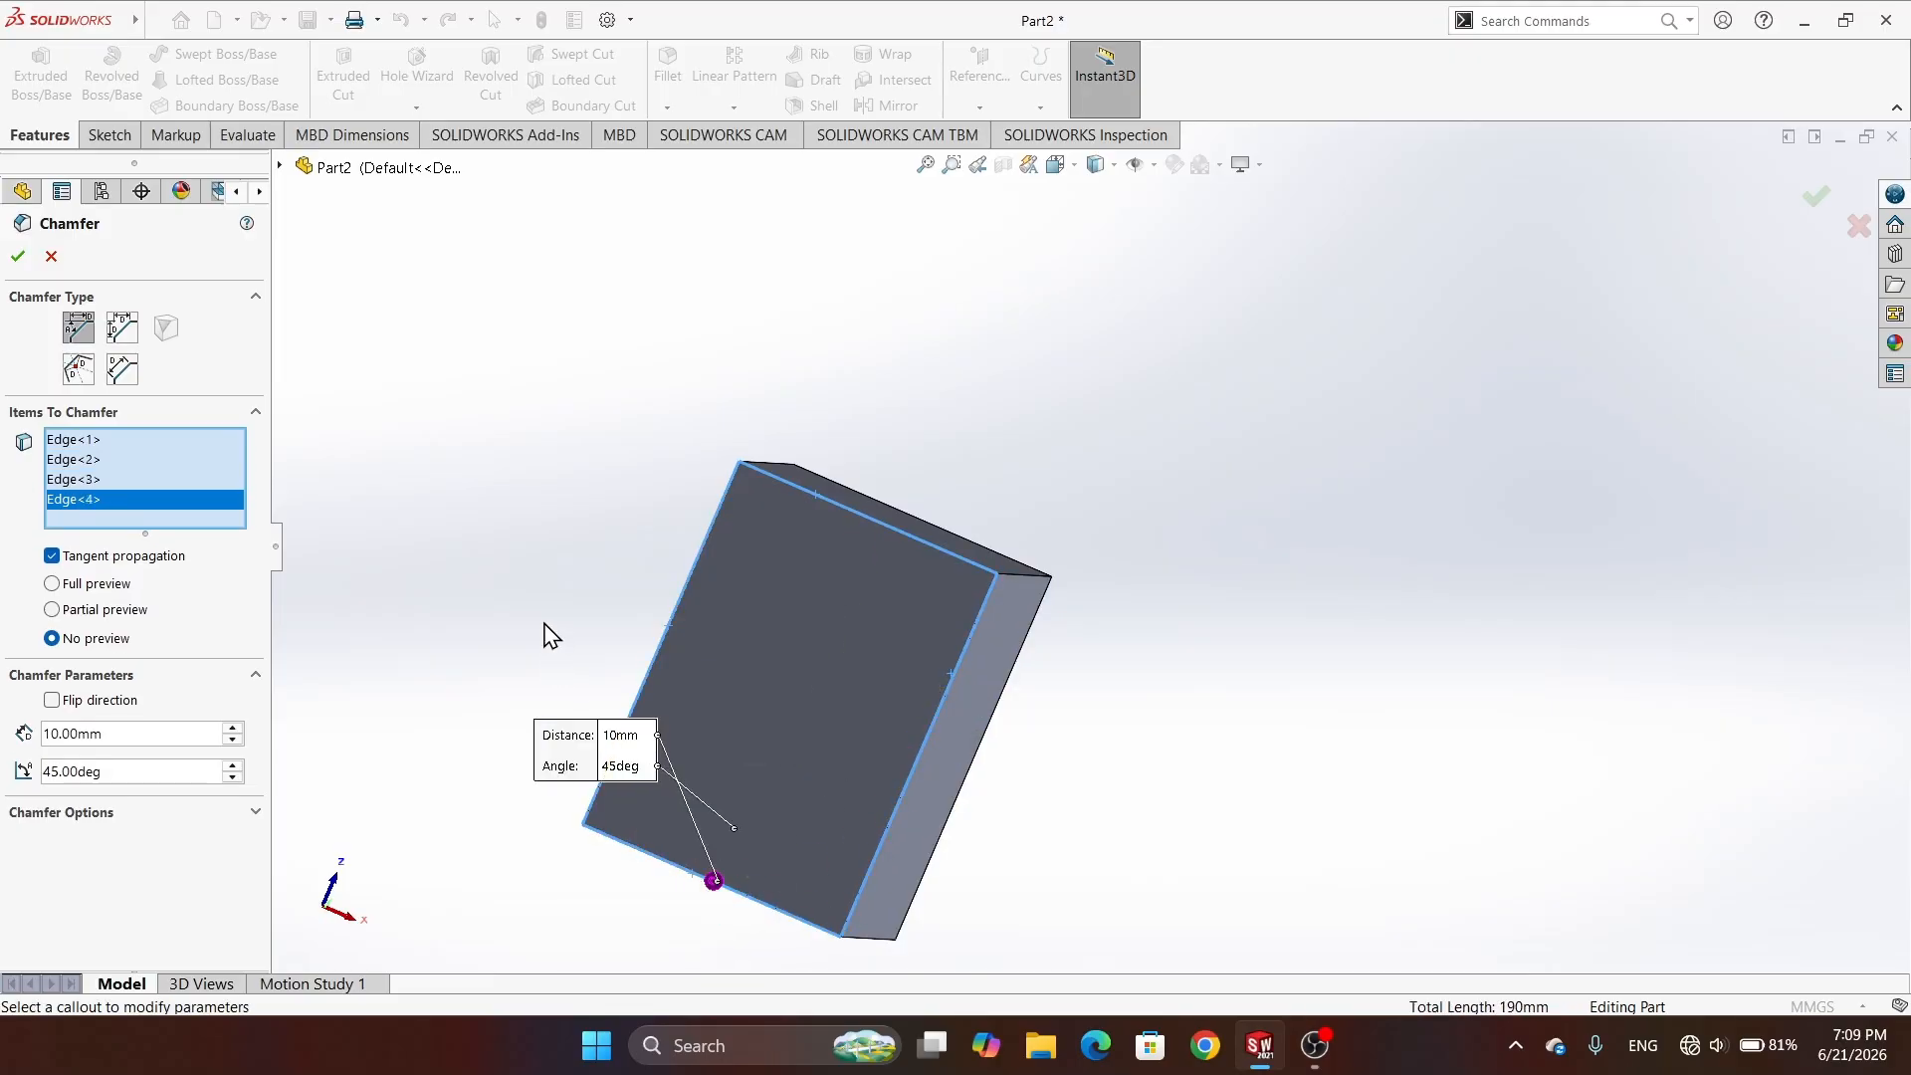
- Try the Distance Distance, Offset Face and Face Face chamfer types on the selected bottom edges
{"action": "middle_click_drag", "start_coordinate": [546, 631], "coordinate": [525, 874]}
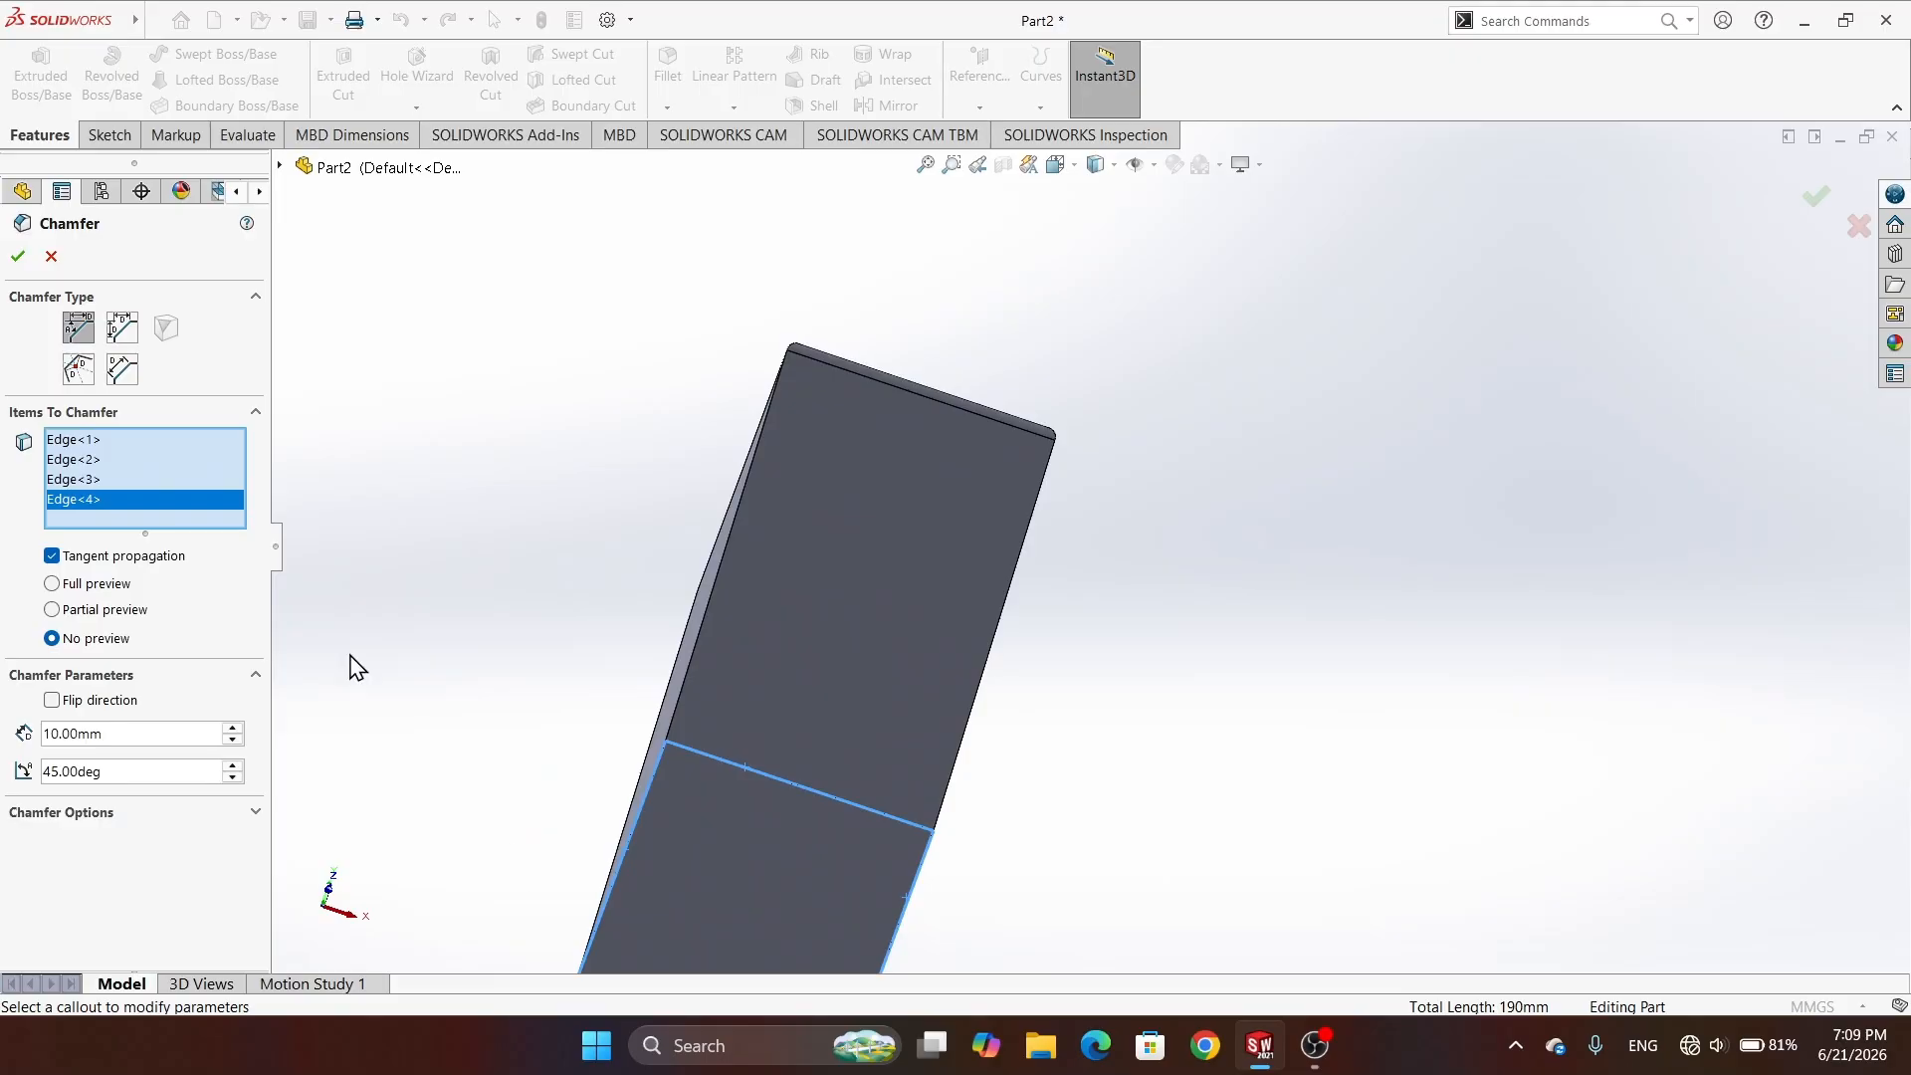
{"action": "left_click", "coordinate": [113, 480]}
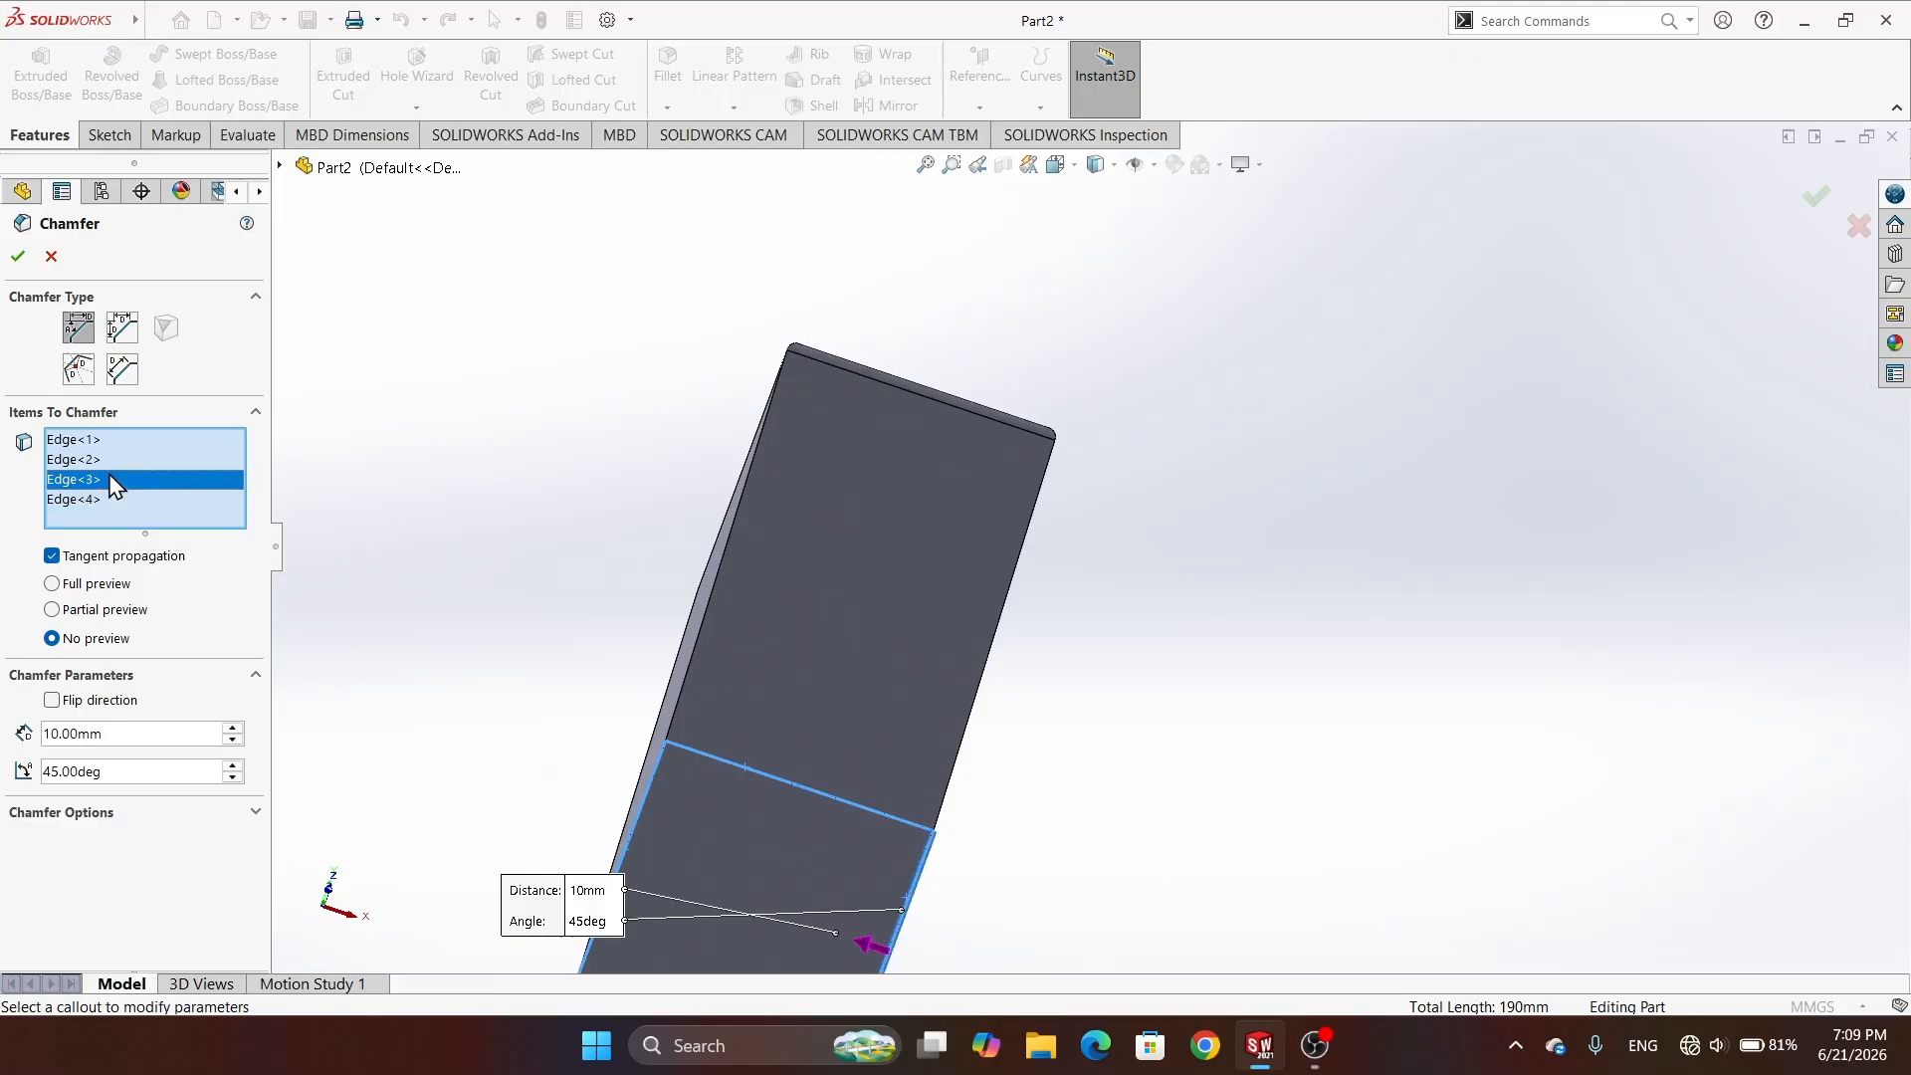
{"action": "left_click", "coordinate": [119, 328]}
{"action": "left_click", "coordinate": [79, 370]}
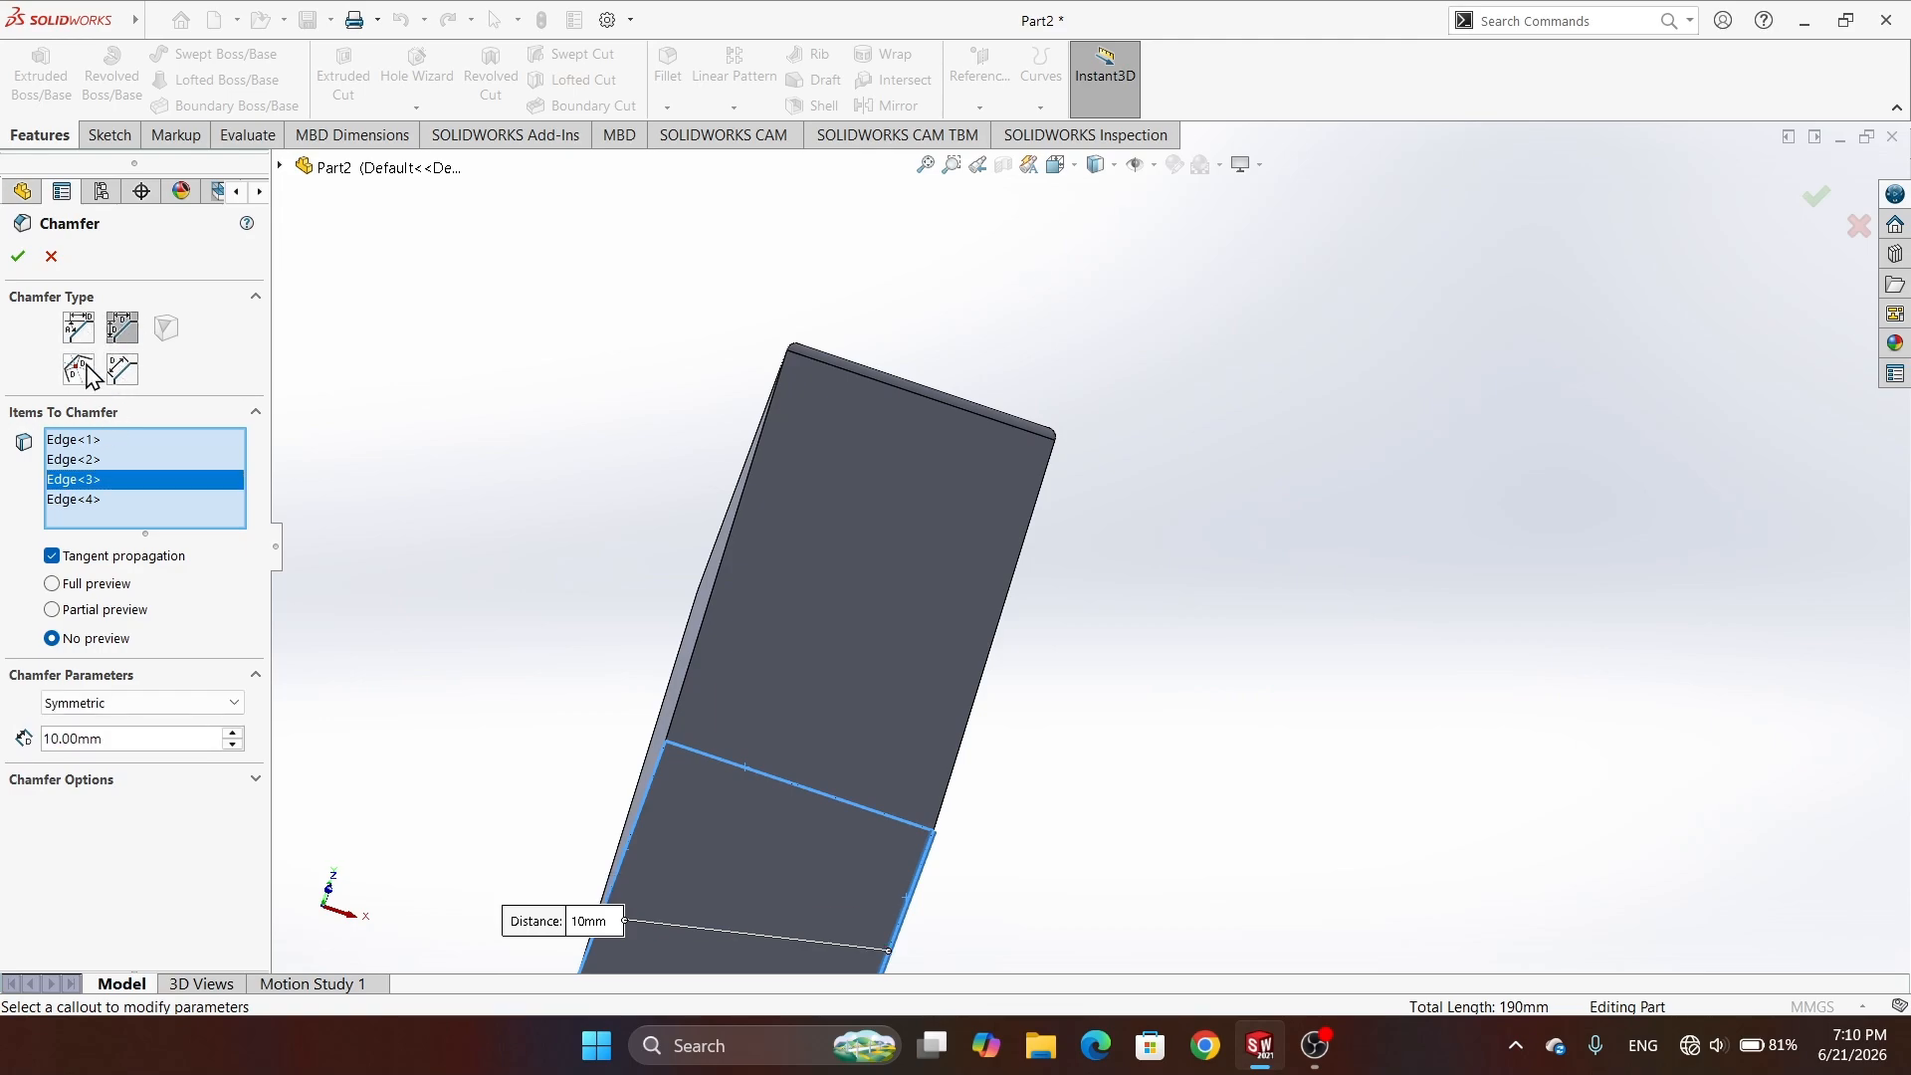
{"action": "left_click", "coordinate": [121, 372]}
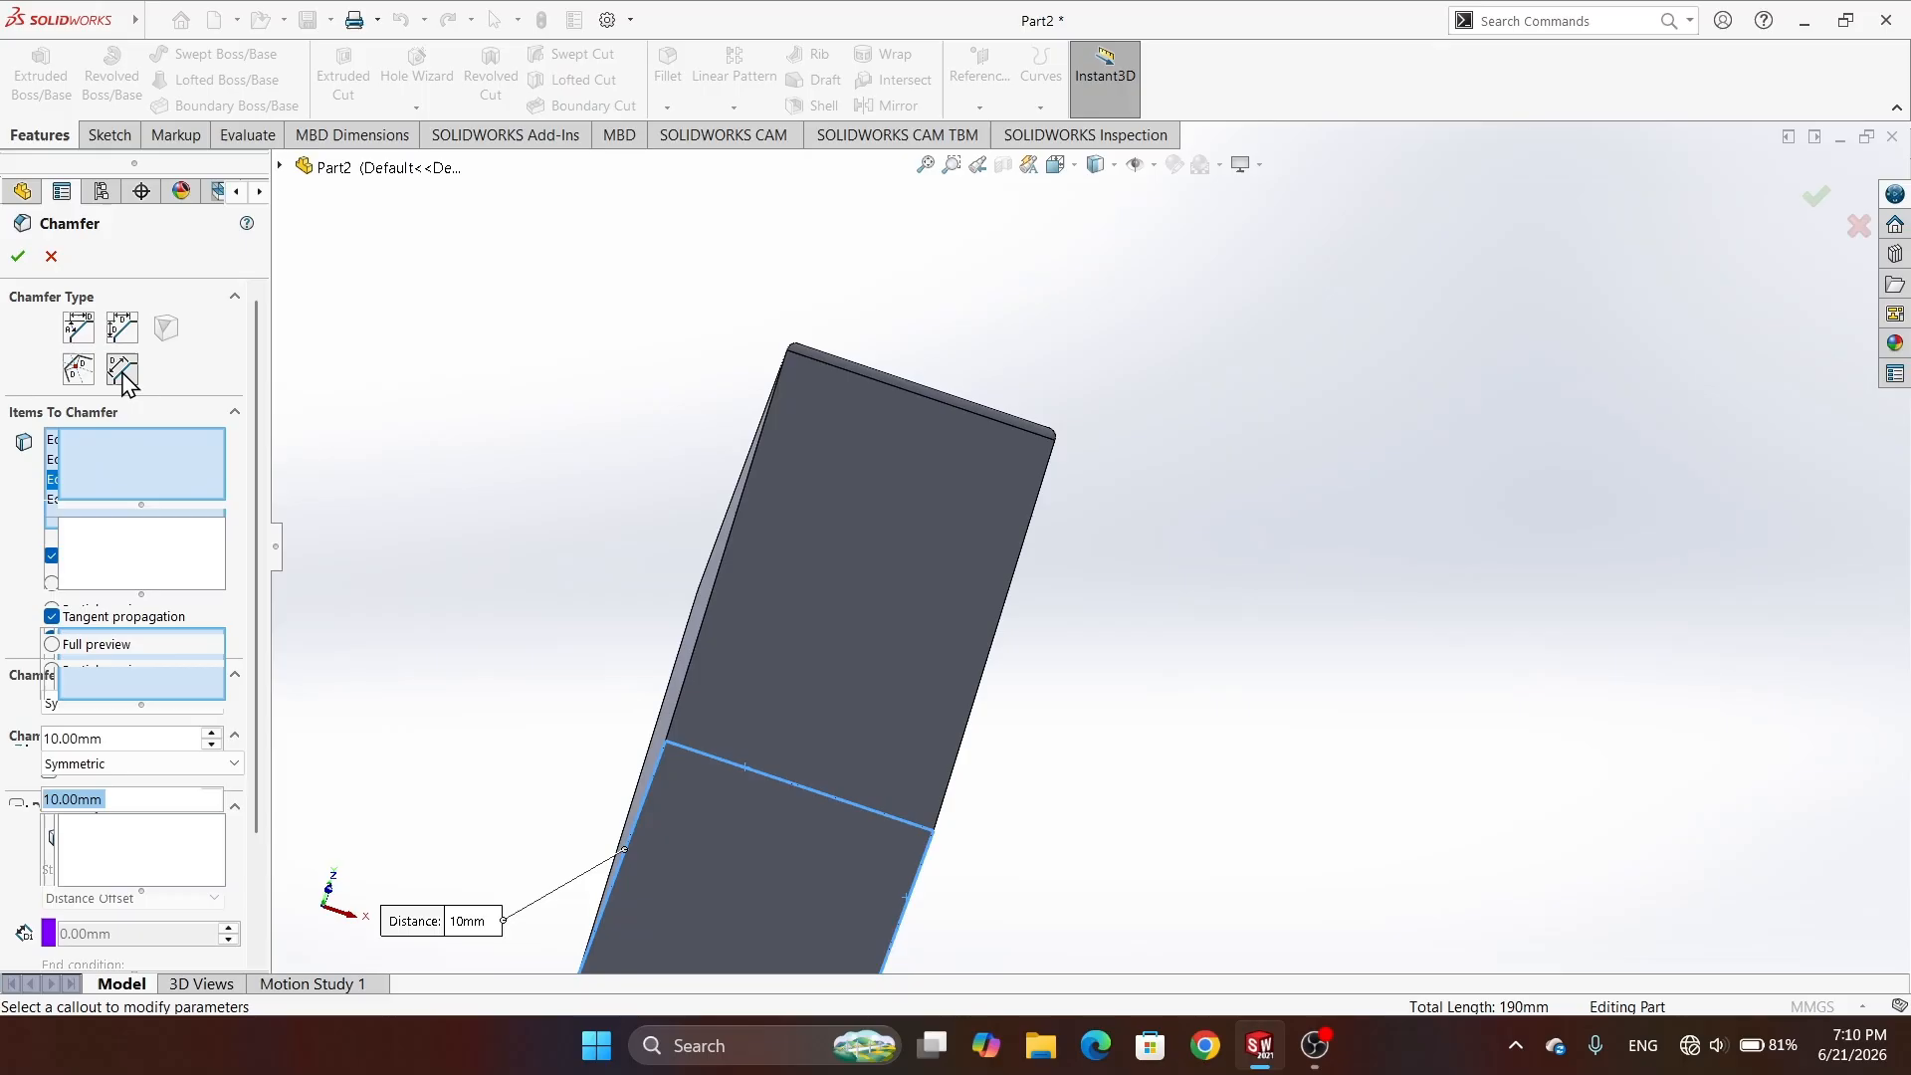
- Apply an Angle Distance chamfer of 10 mm at 45 degrees to the four selected bottom edges
{"action": "left_click", "coordinate": [78, 328]}
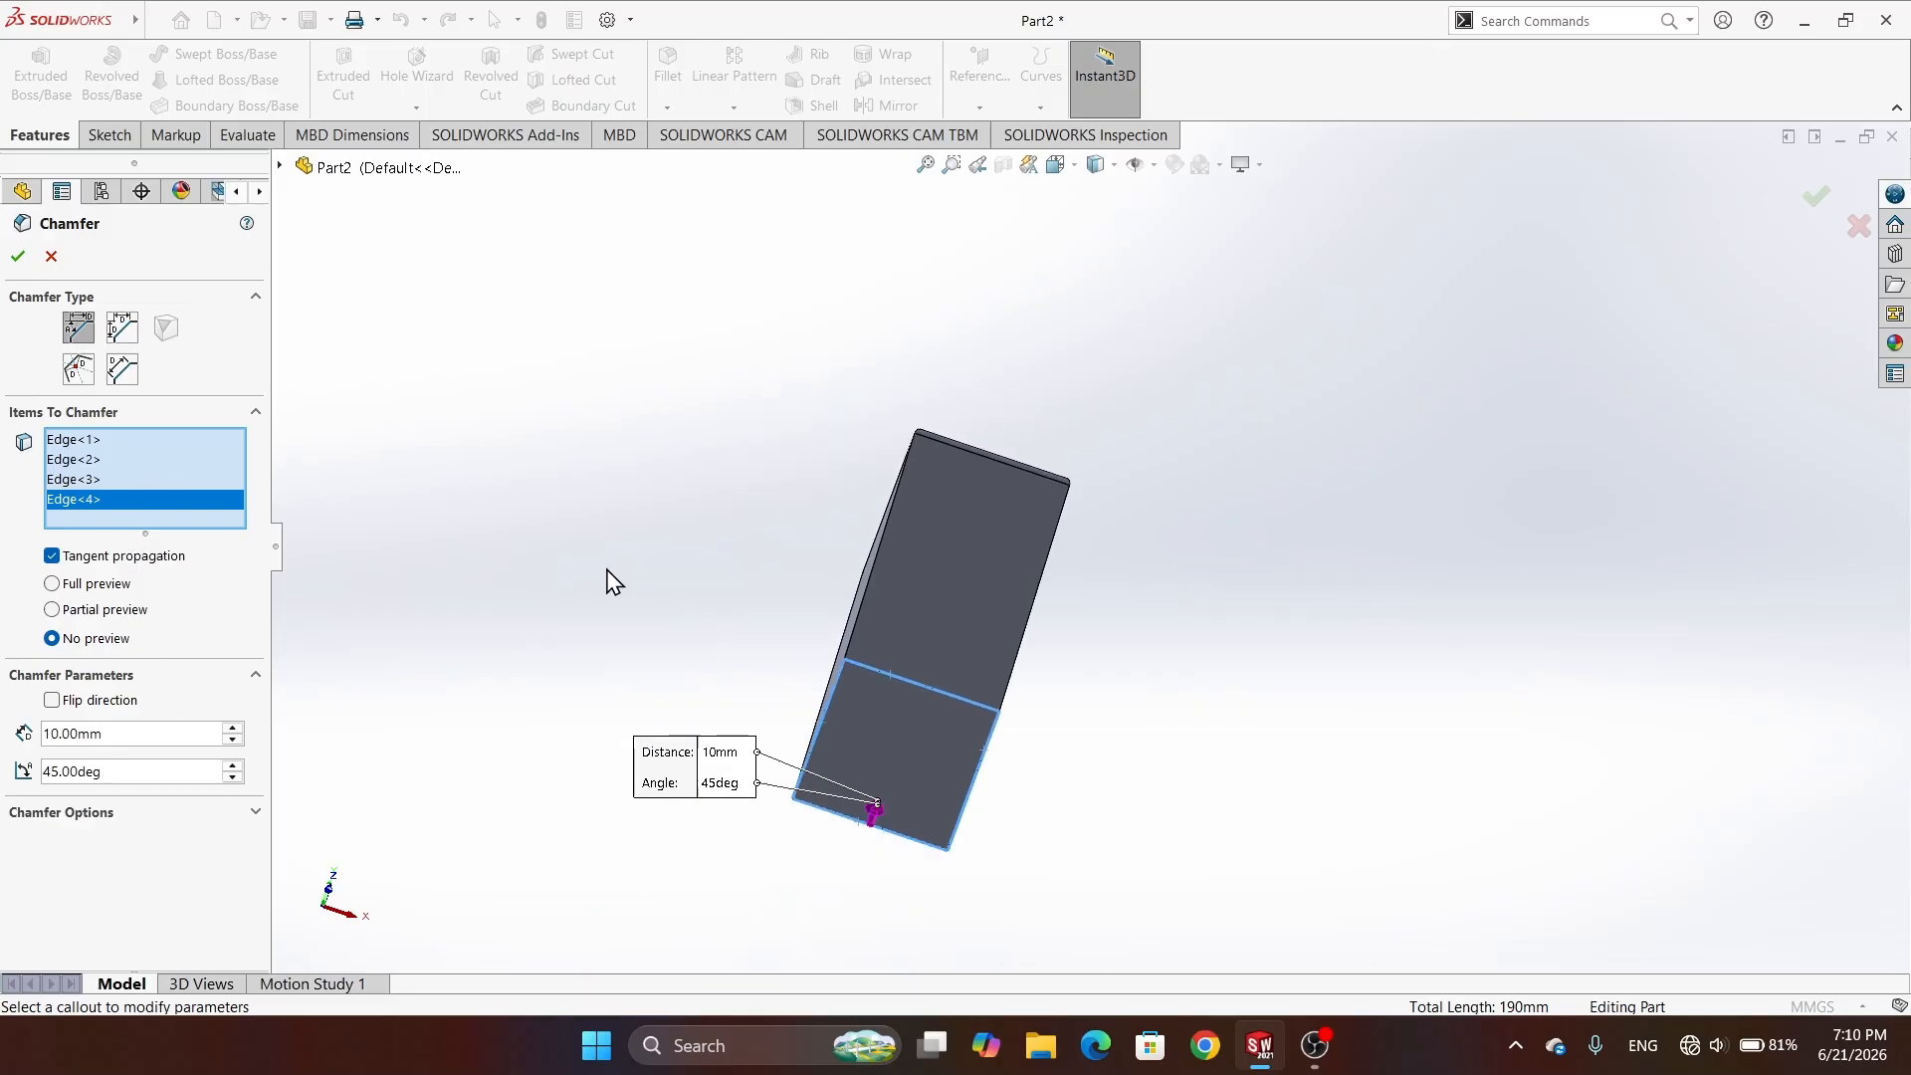
{"action": "left_click", "coordinate": [18, 256]}
{"action": "middle_click_drag", "start_coordinate": [743, 538], "coordinate": [951, 418]}
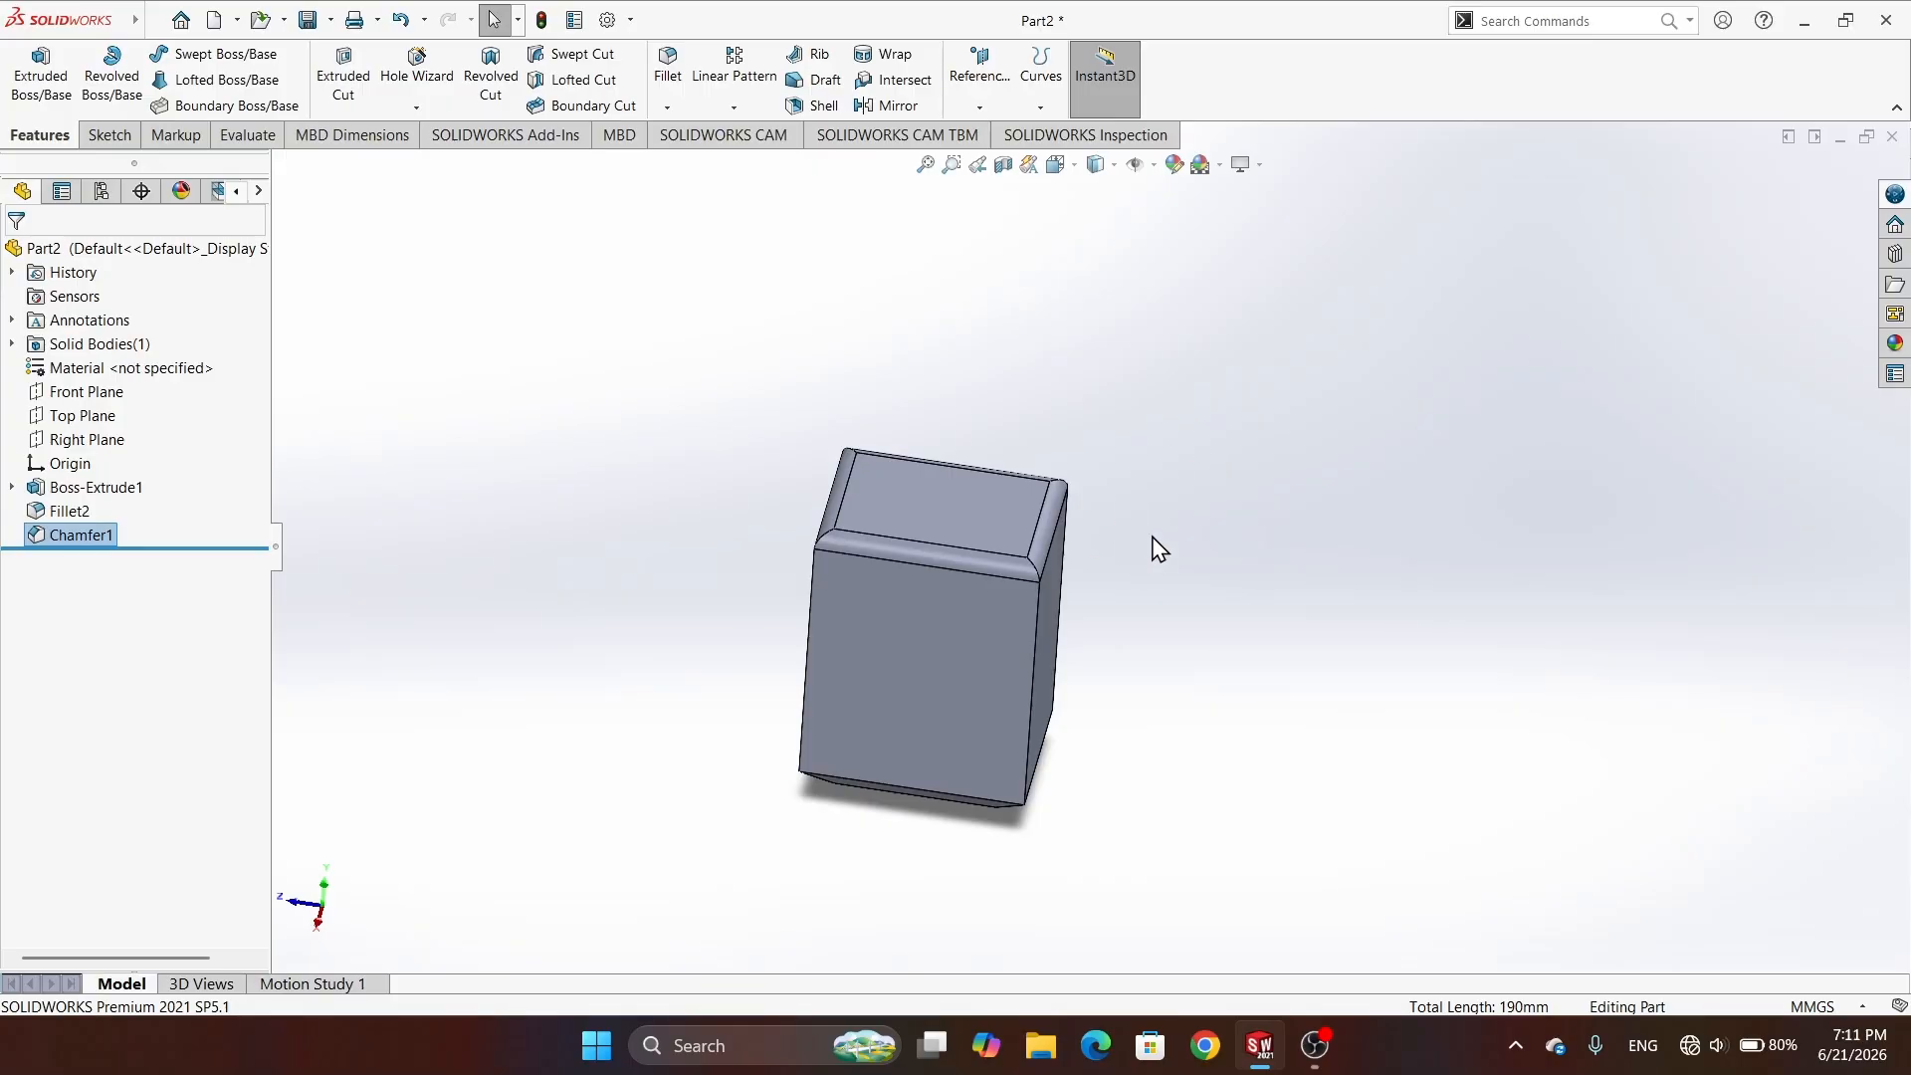
{"action": "middle_click_drag", "start_coordinate": [1160, 549], "coordinate": [1120, 348]}
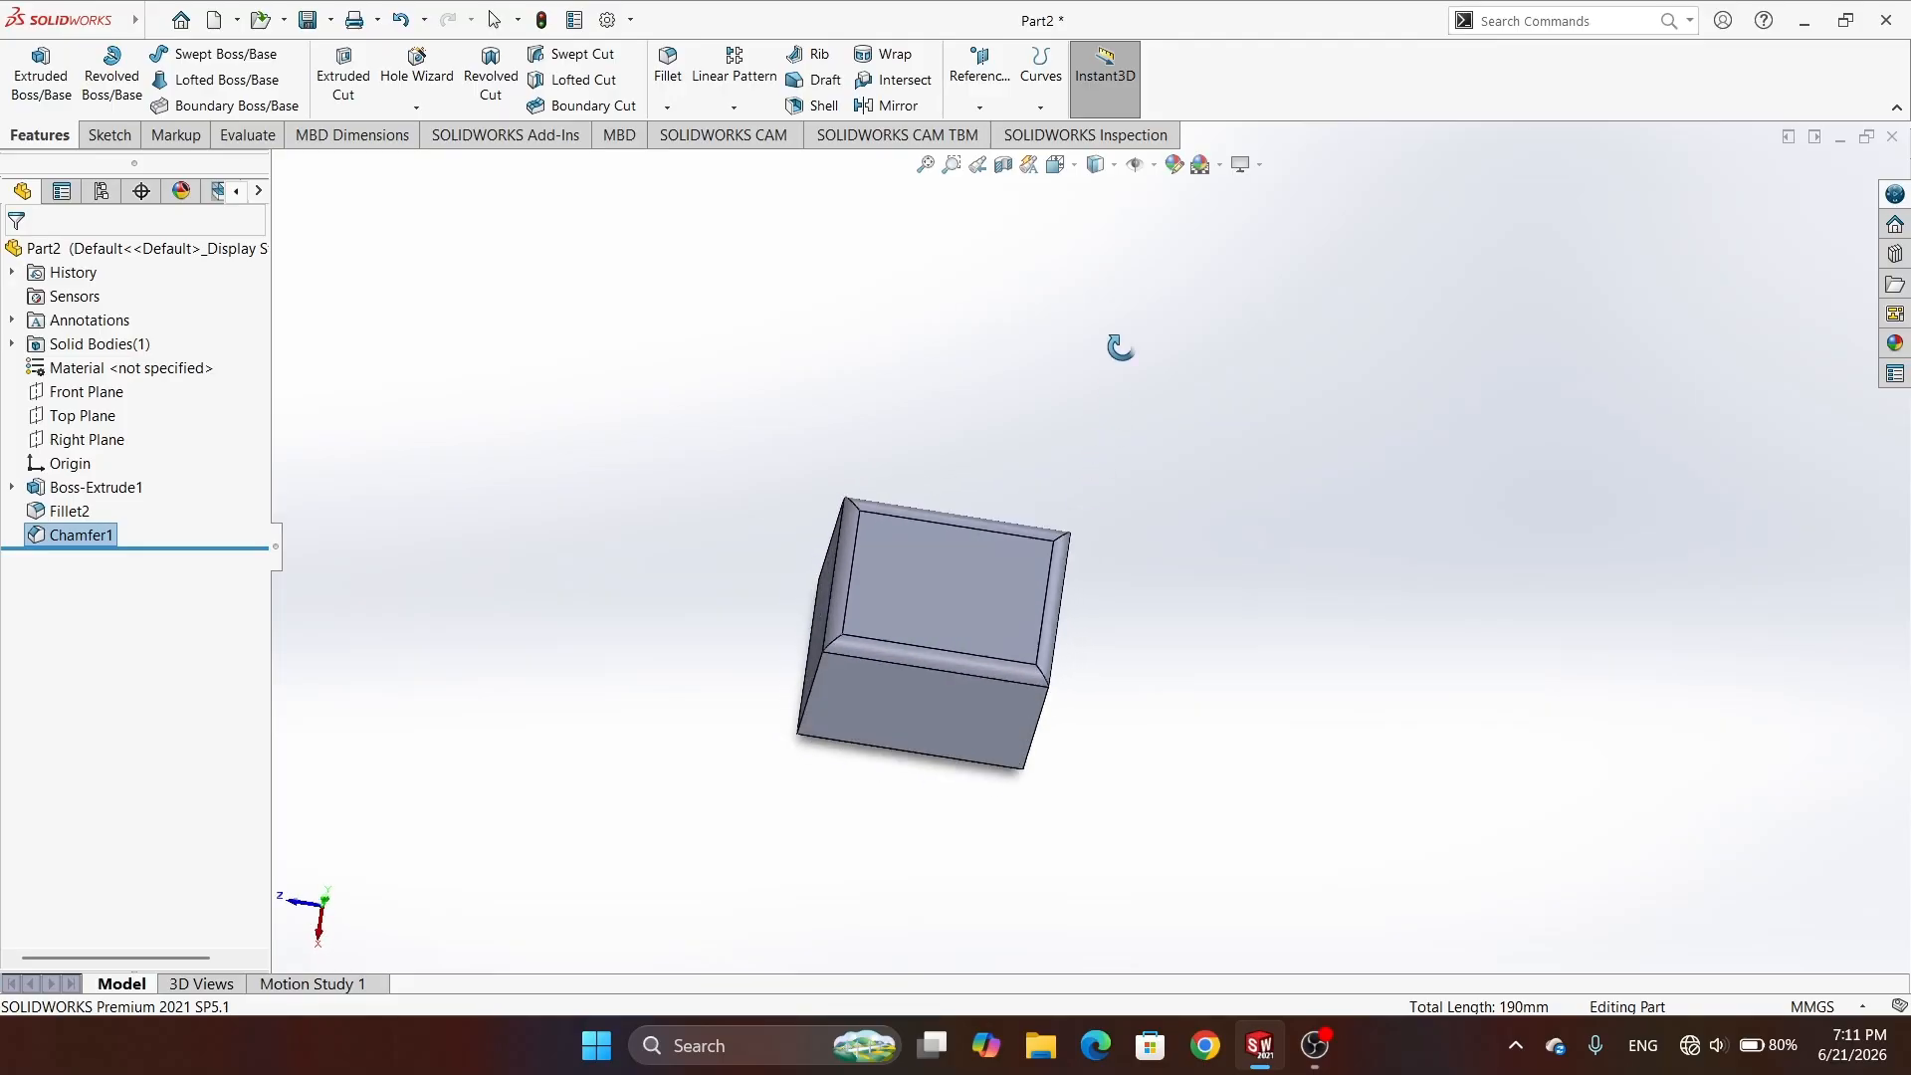
{"action": "middle_click_drag", "start_coordinate": [1233, 768], "coordinate": [1181, 708]}
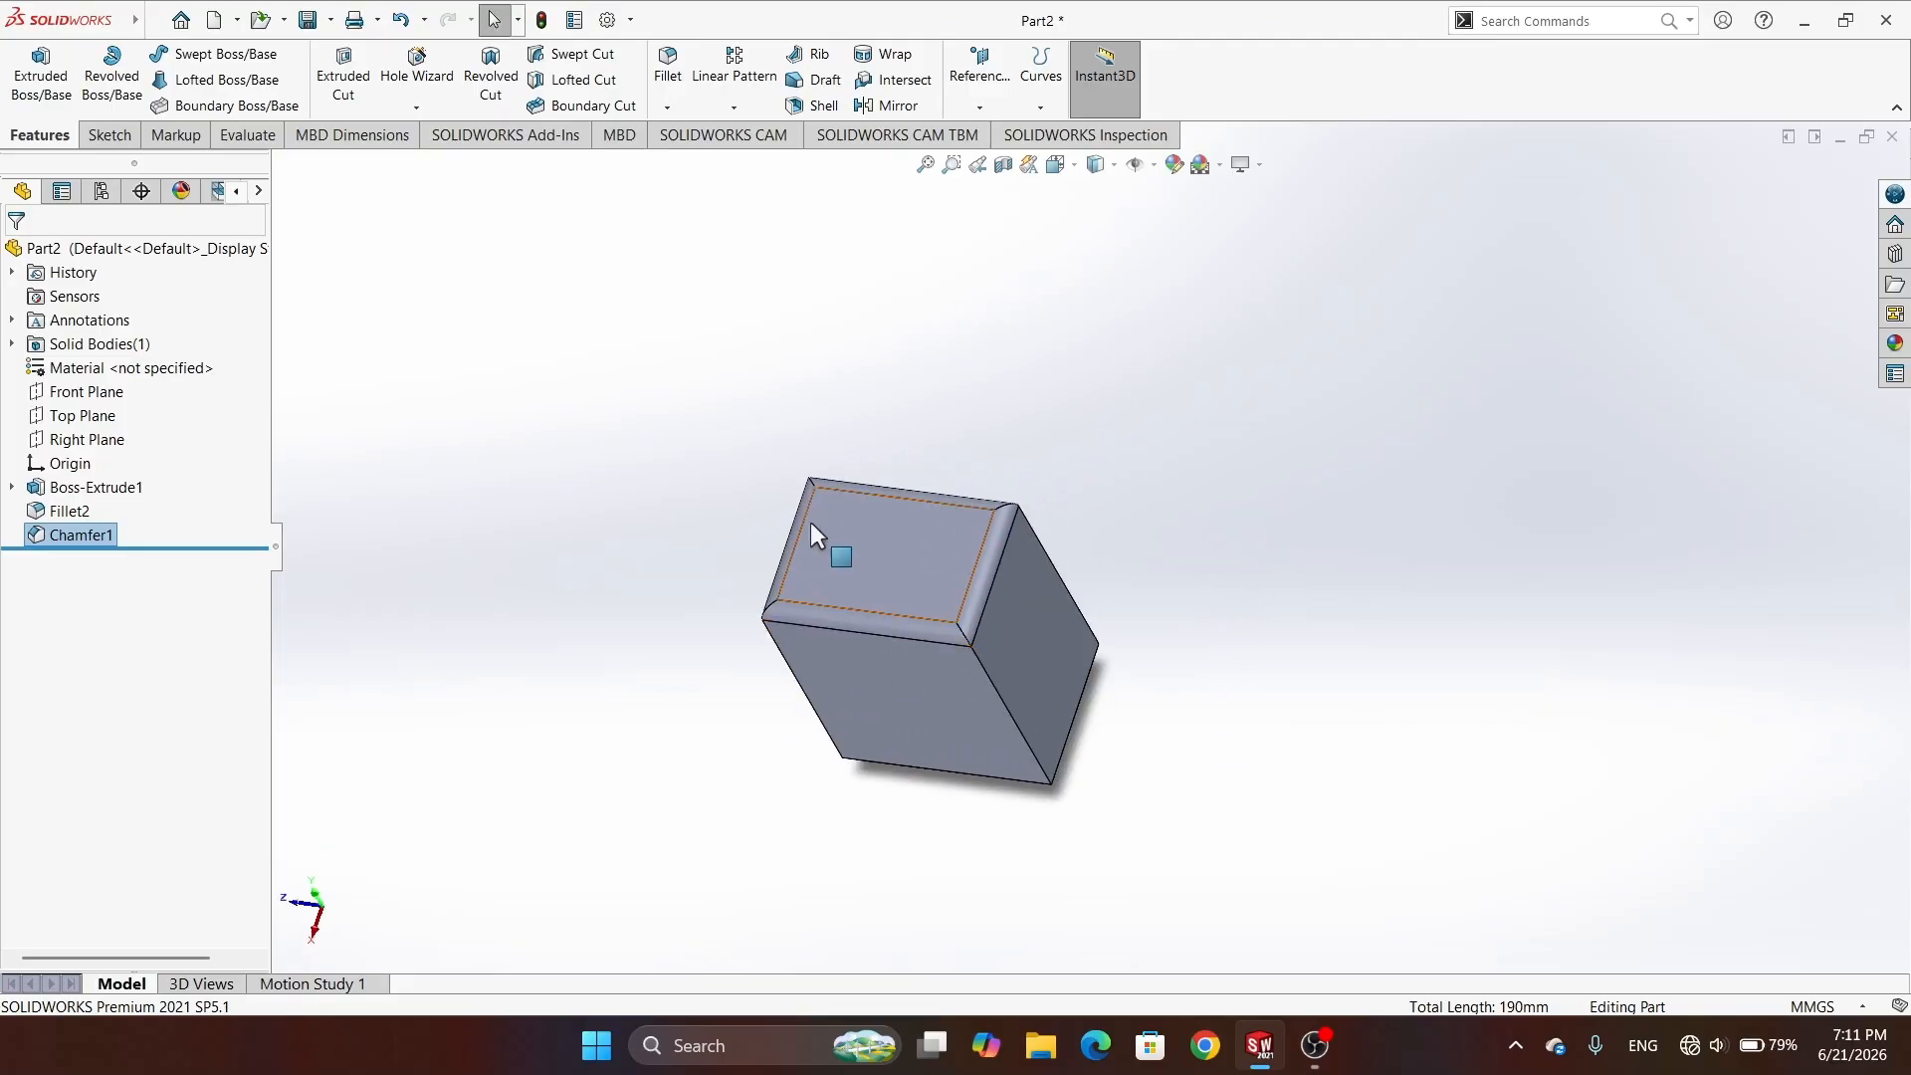
{"action": "left_click", "coordinate": [874, 583]}
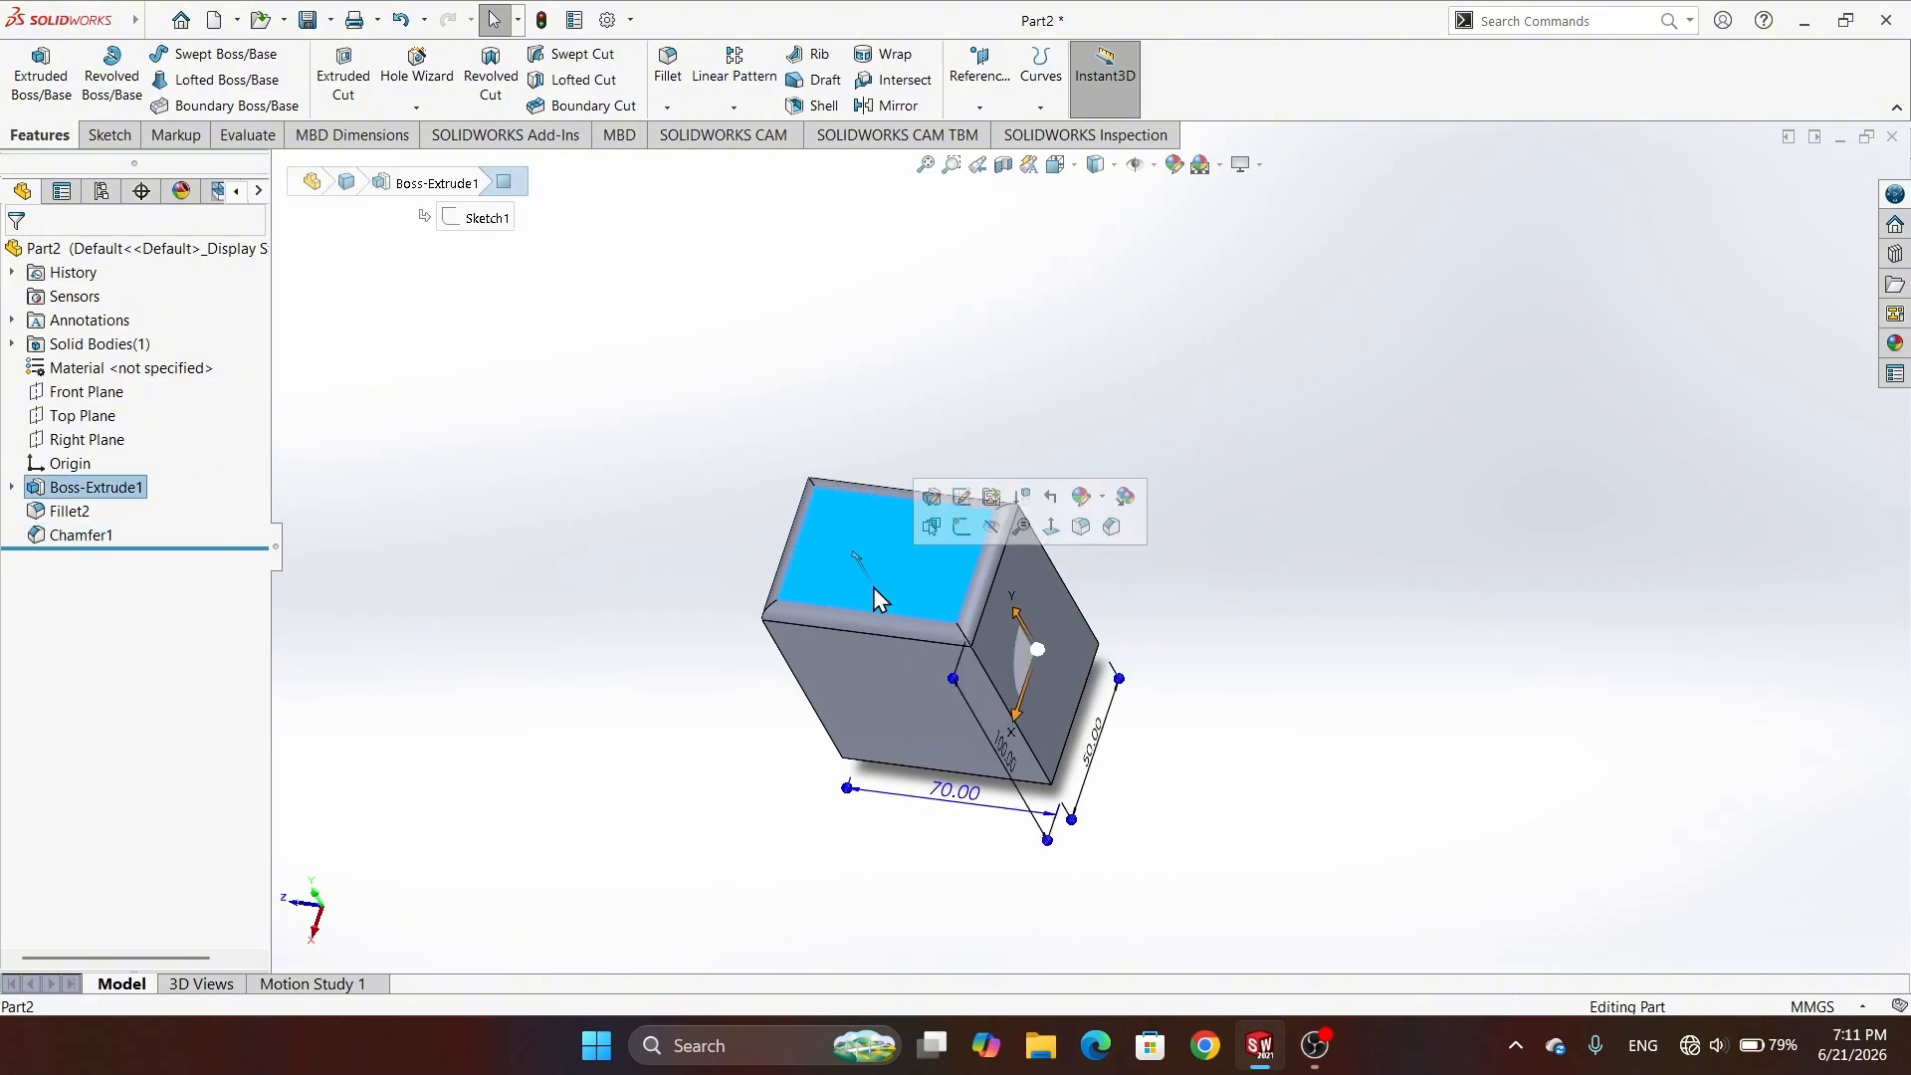
{"action": "right_click", "coordinate": [854, 529]}
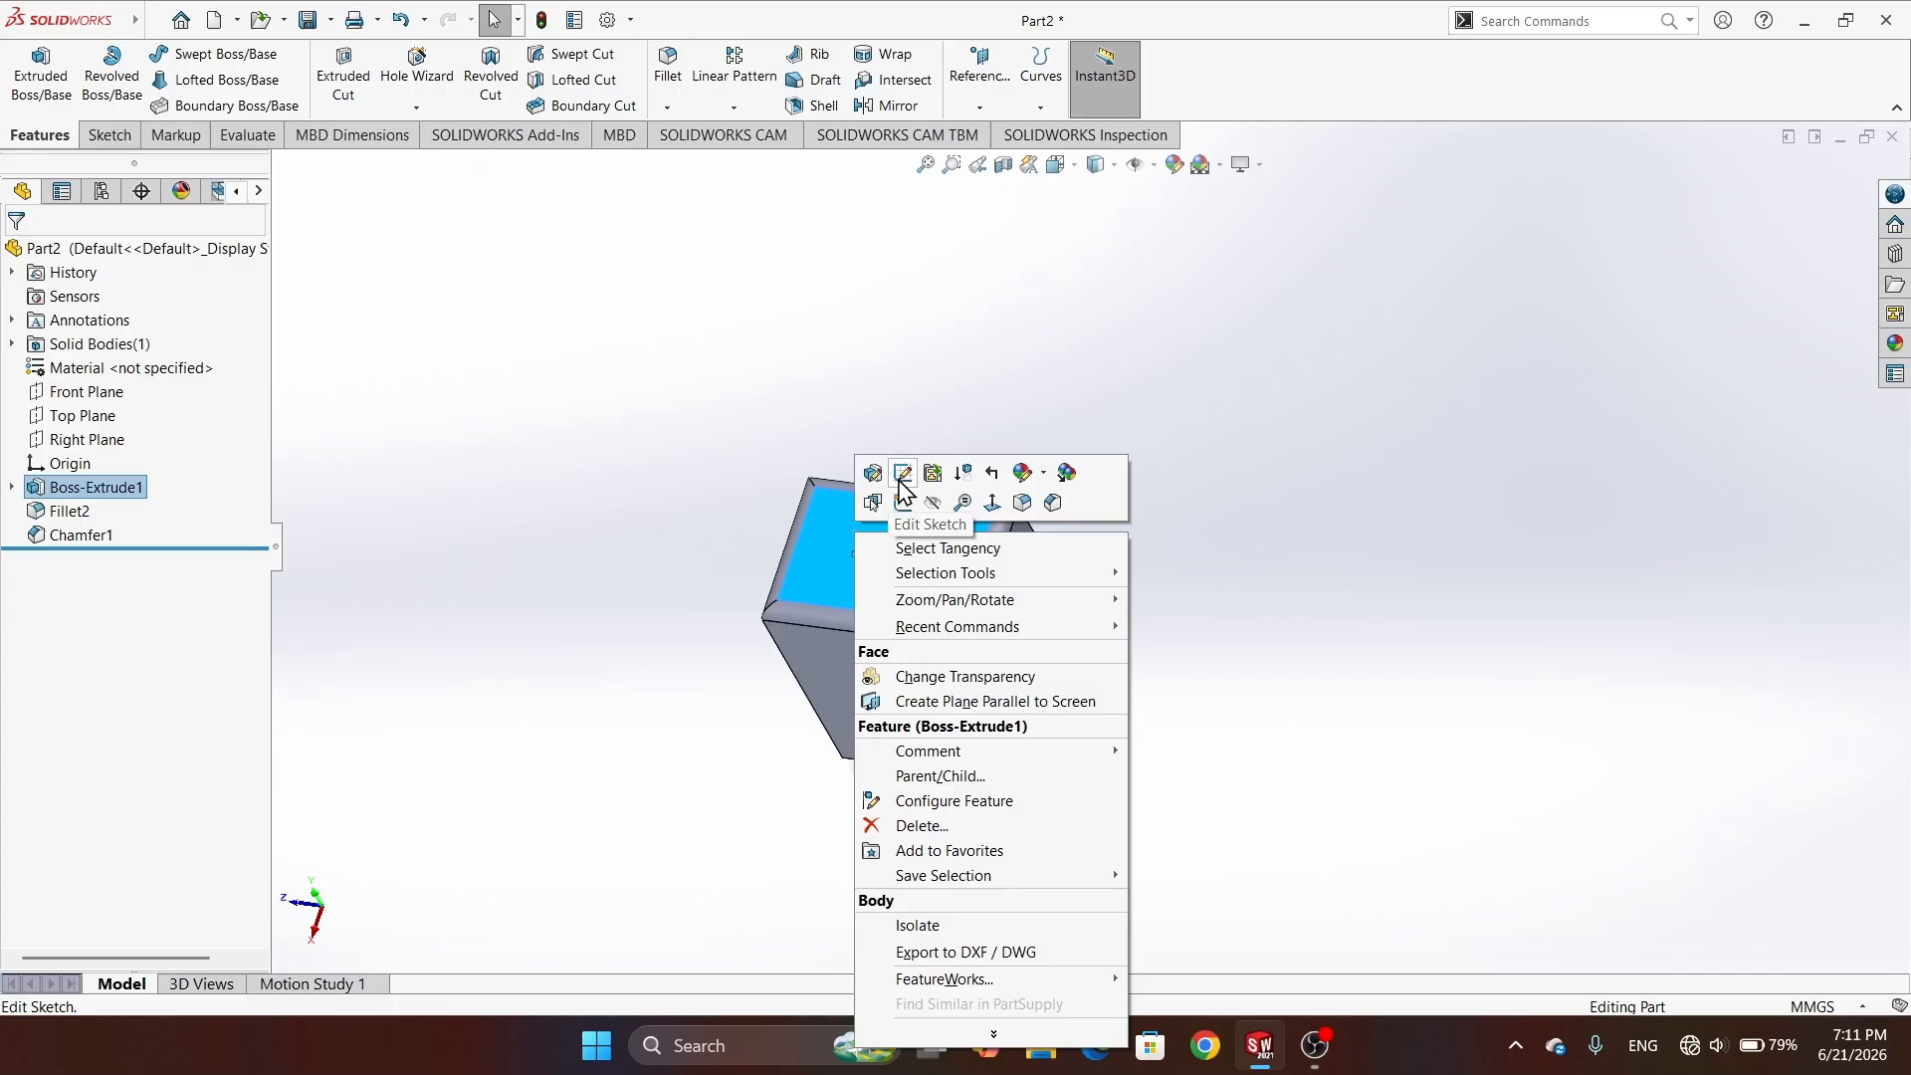
{"action": "left_click", "coordinate": [640, 448]}
- Start a sketch on the block's flat top face and draw a circle of about 8 mm radius near its centre, below the origin
{"action": "left_click", "coordinate": [107, 134]}
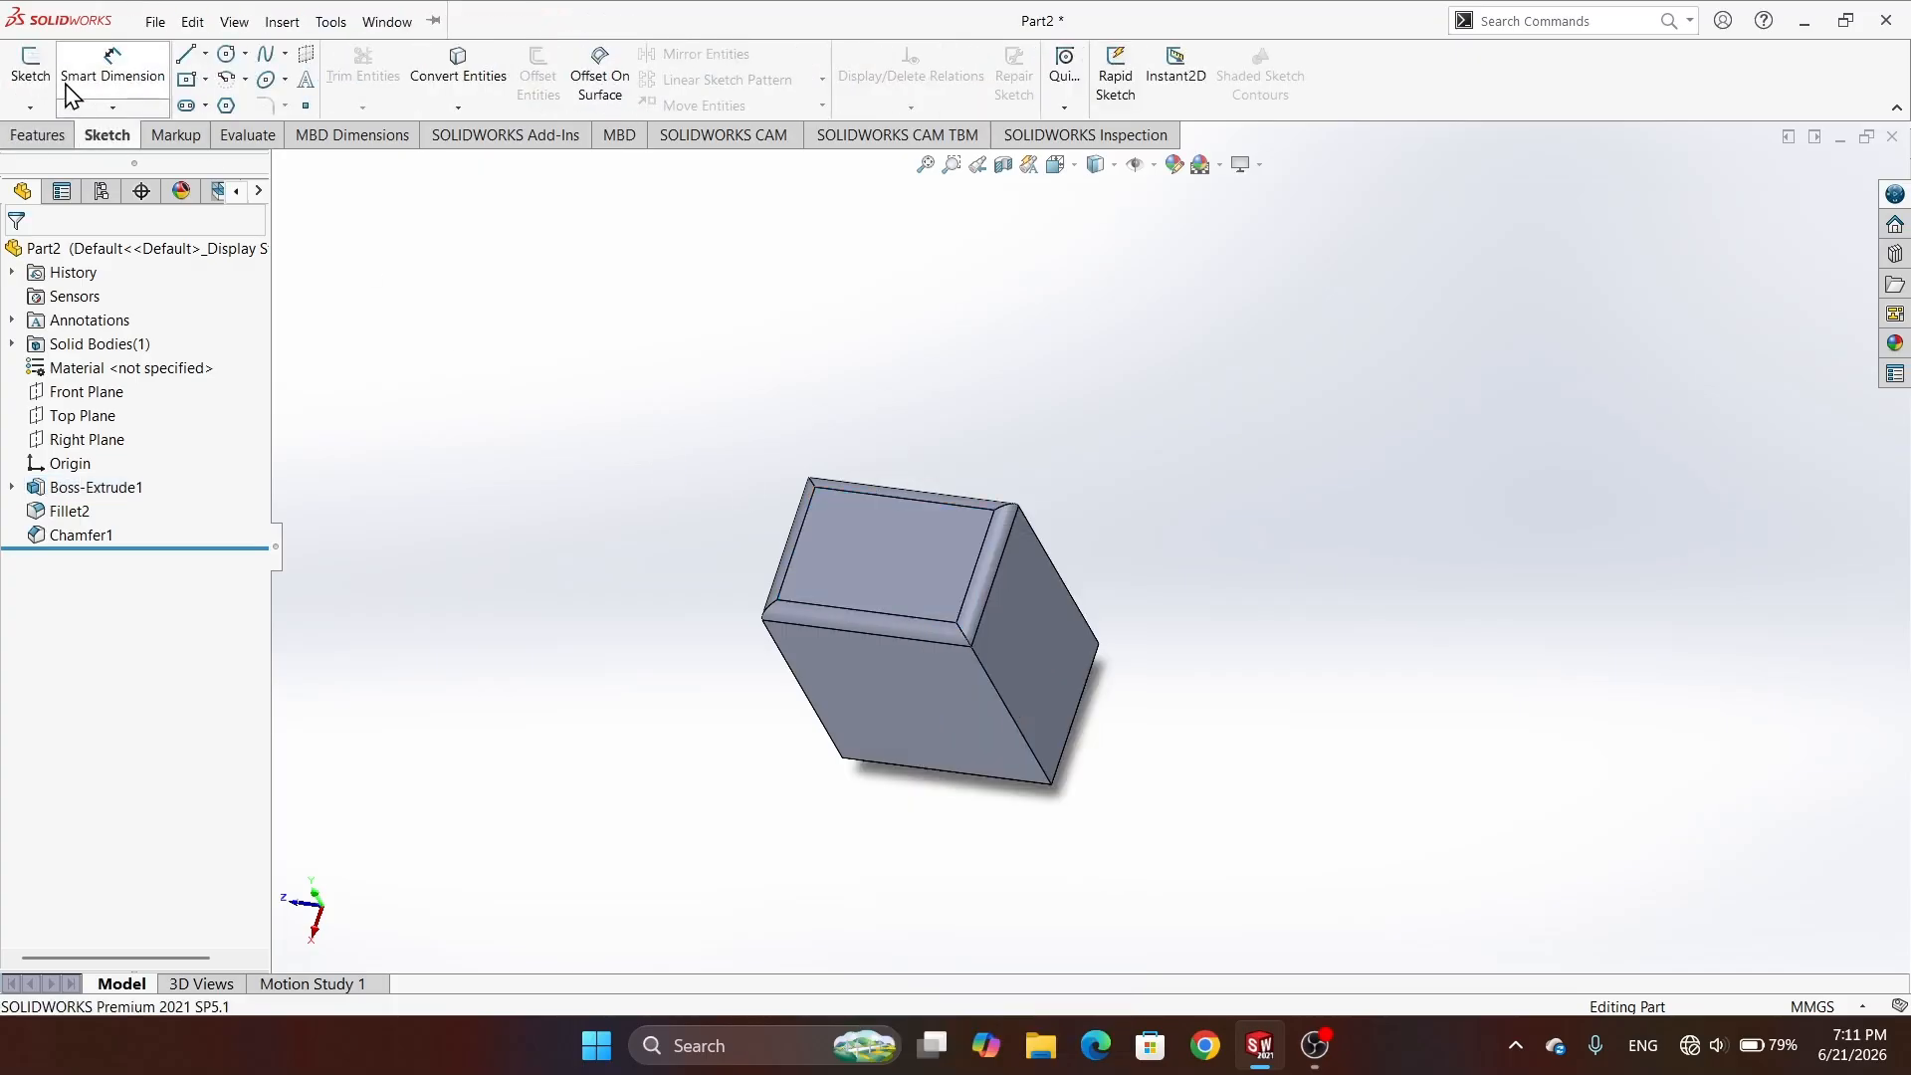
{"action": "left_click", "coordinate": [30, 68]}
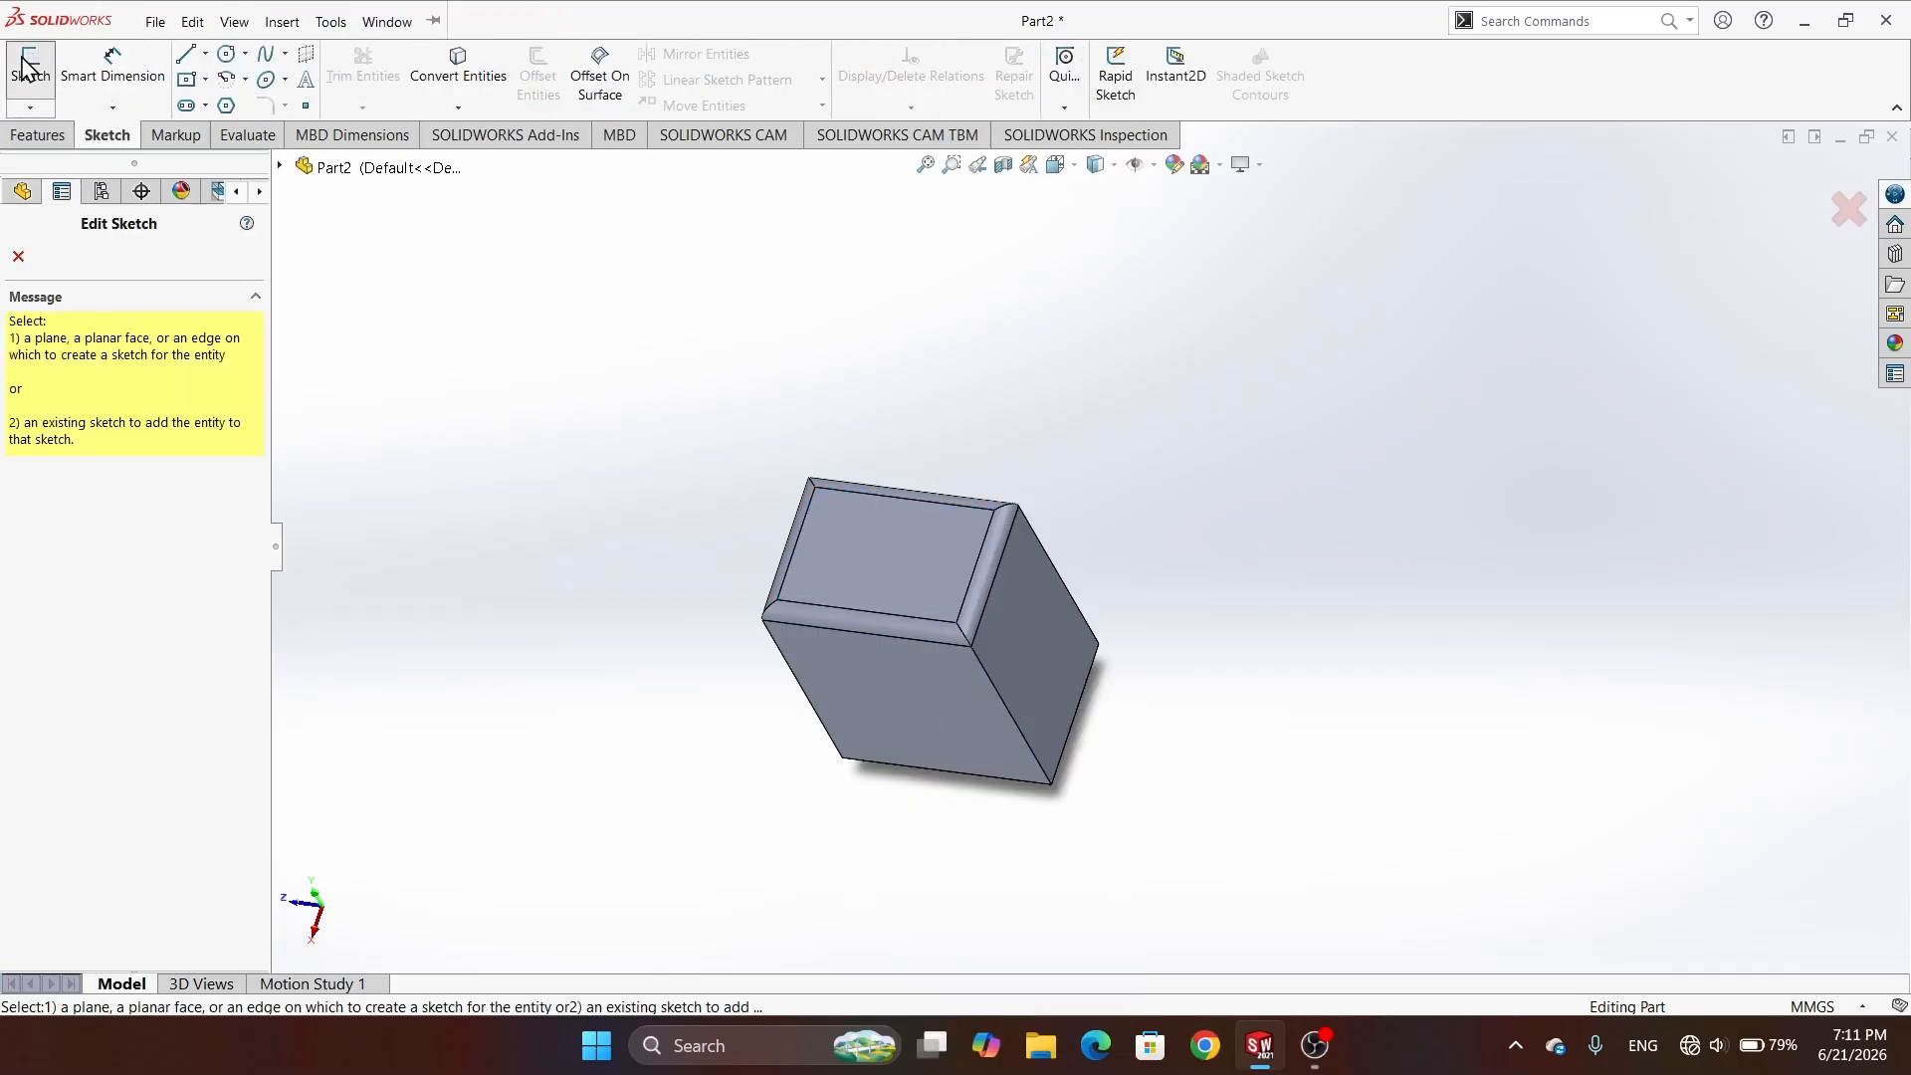
{"action": "left_click", "coordinate": [894, 557]}
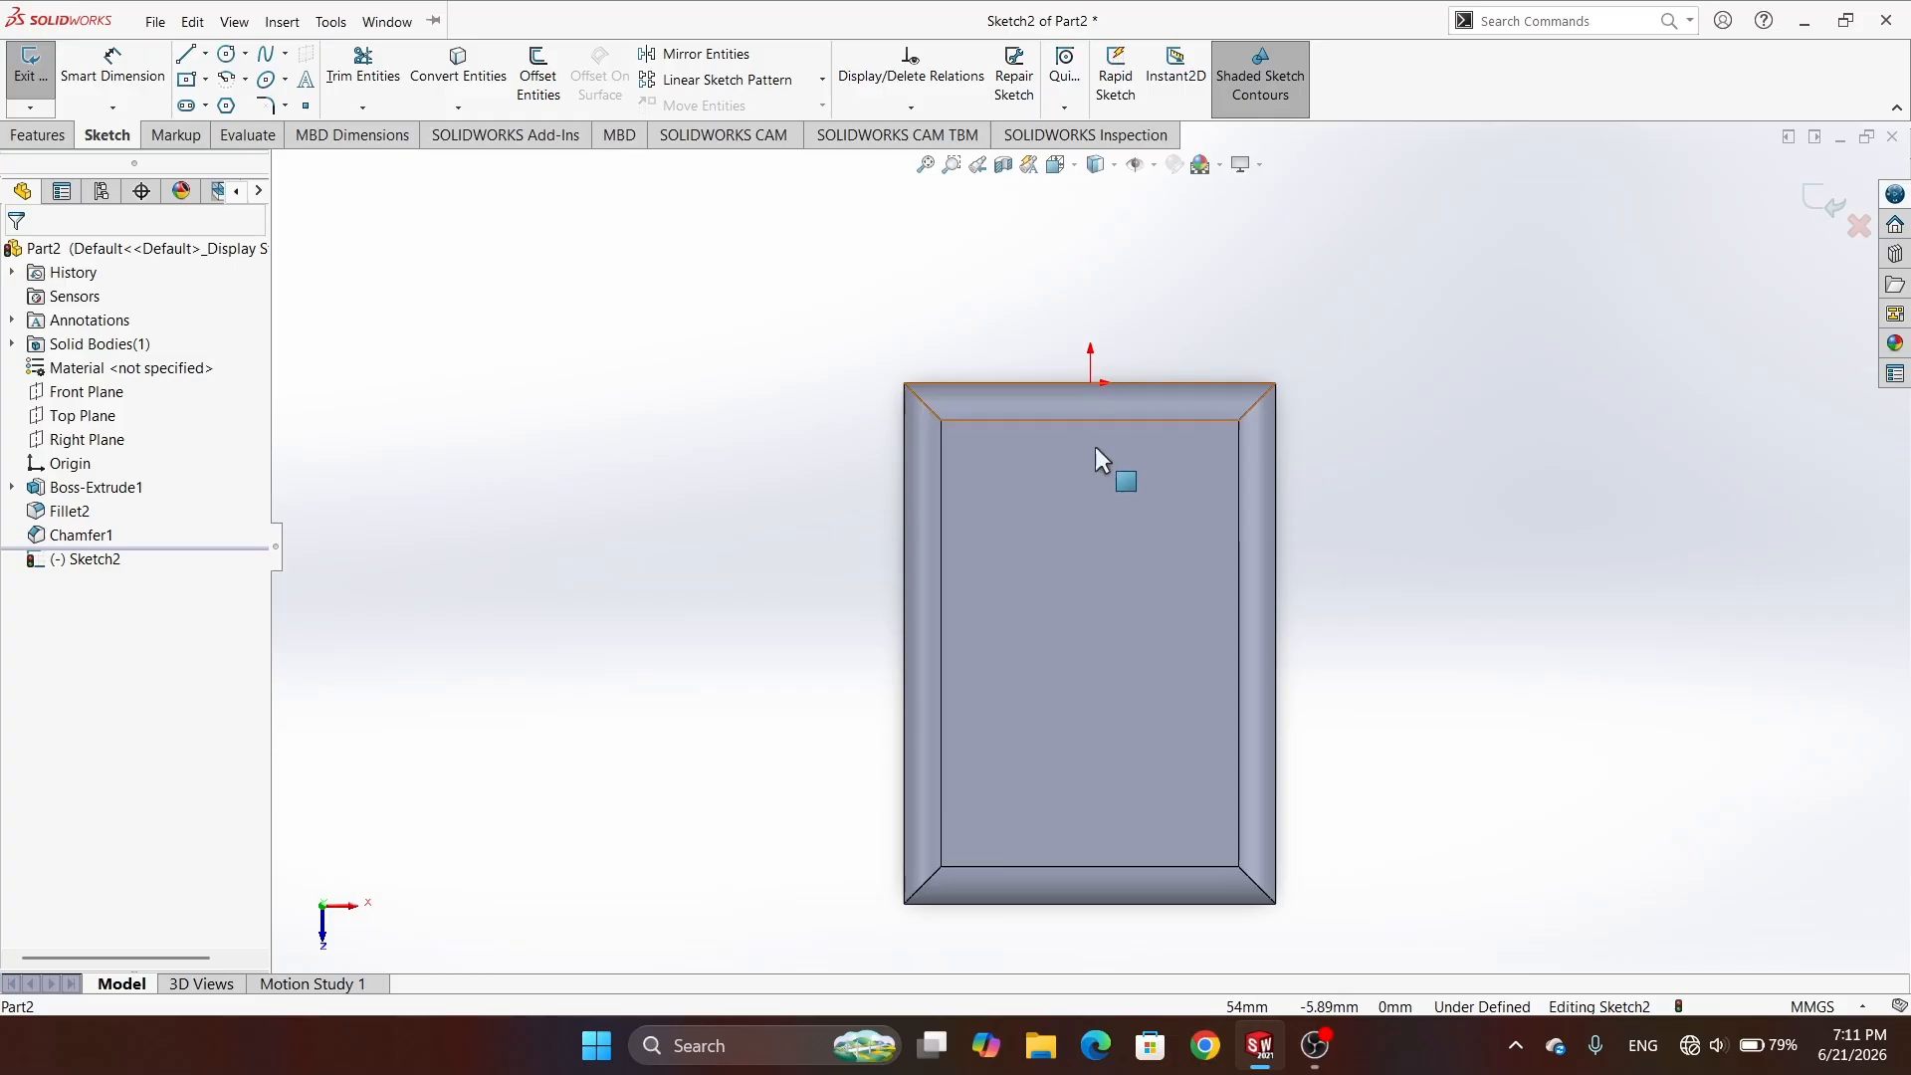
{"action": "left_click", "coordinate": [154, 21]}
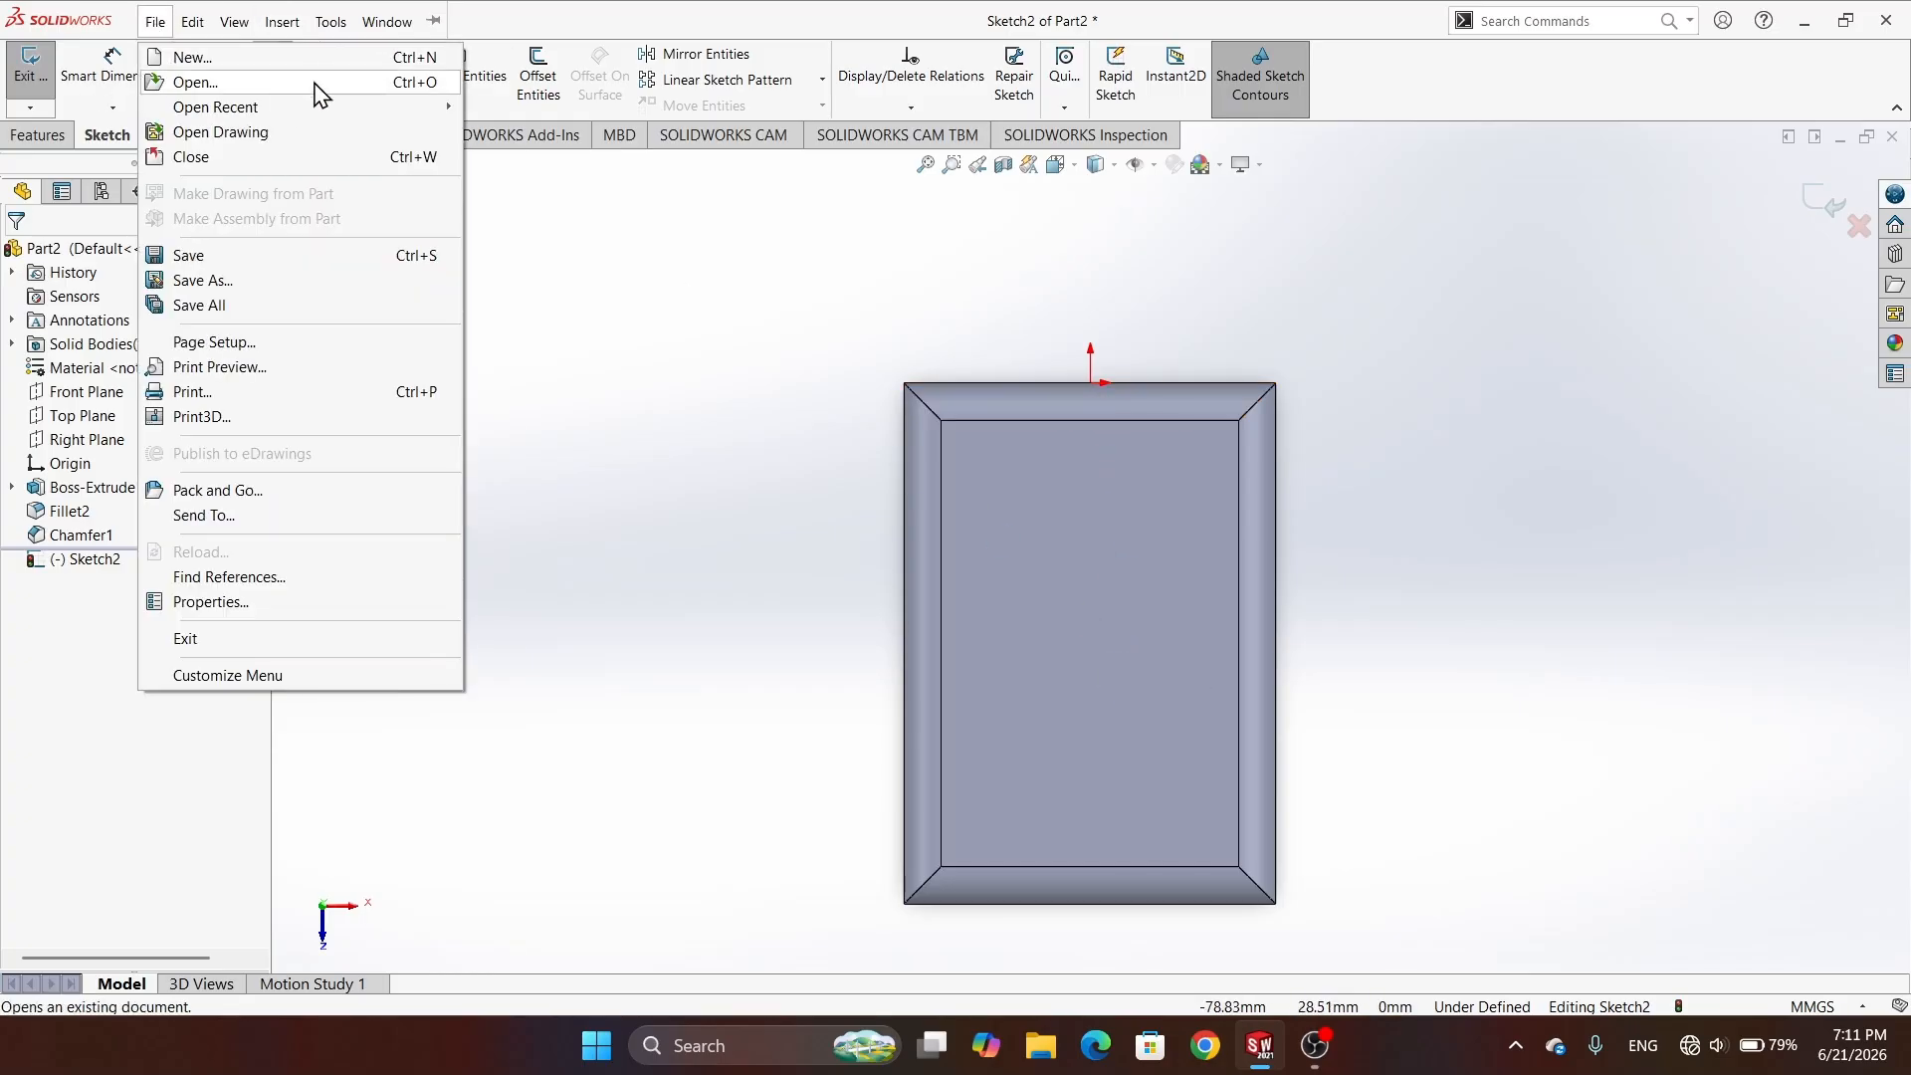
{"action": "left_click", "coordinate": [564, 361]}
{"action": "left_click", "coordinate": [224, 51]}
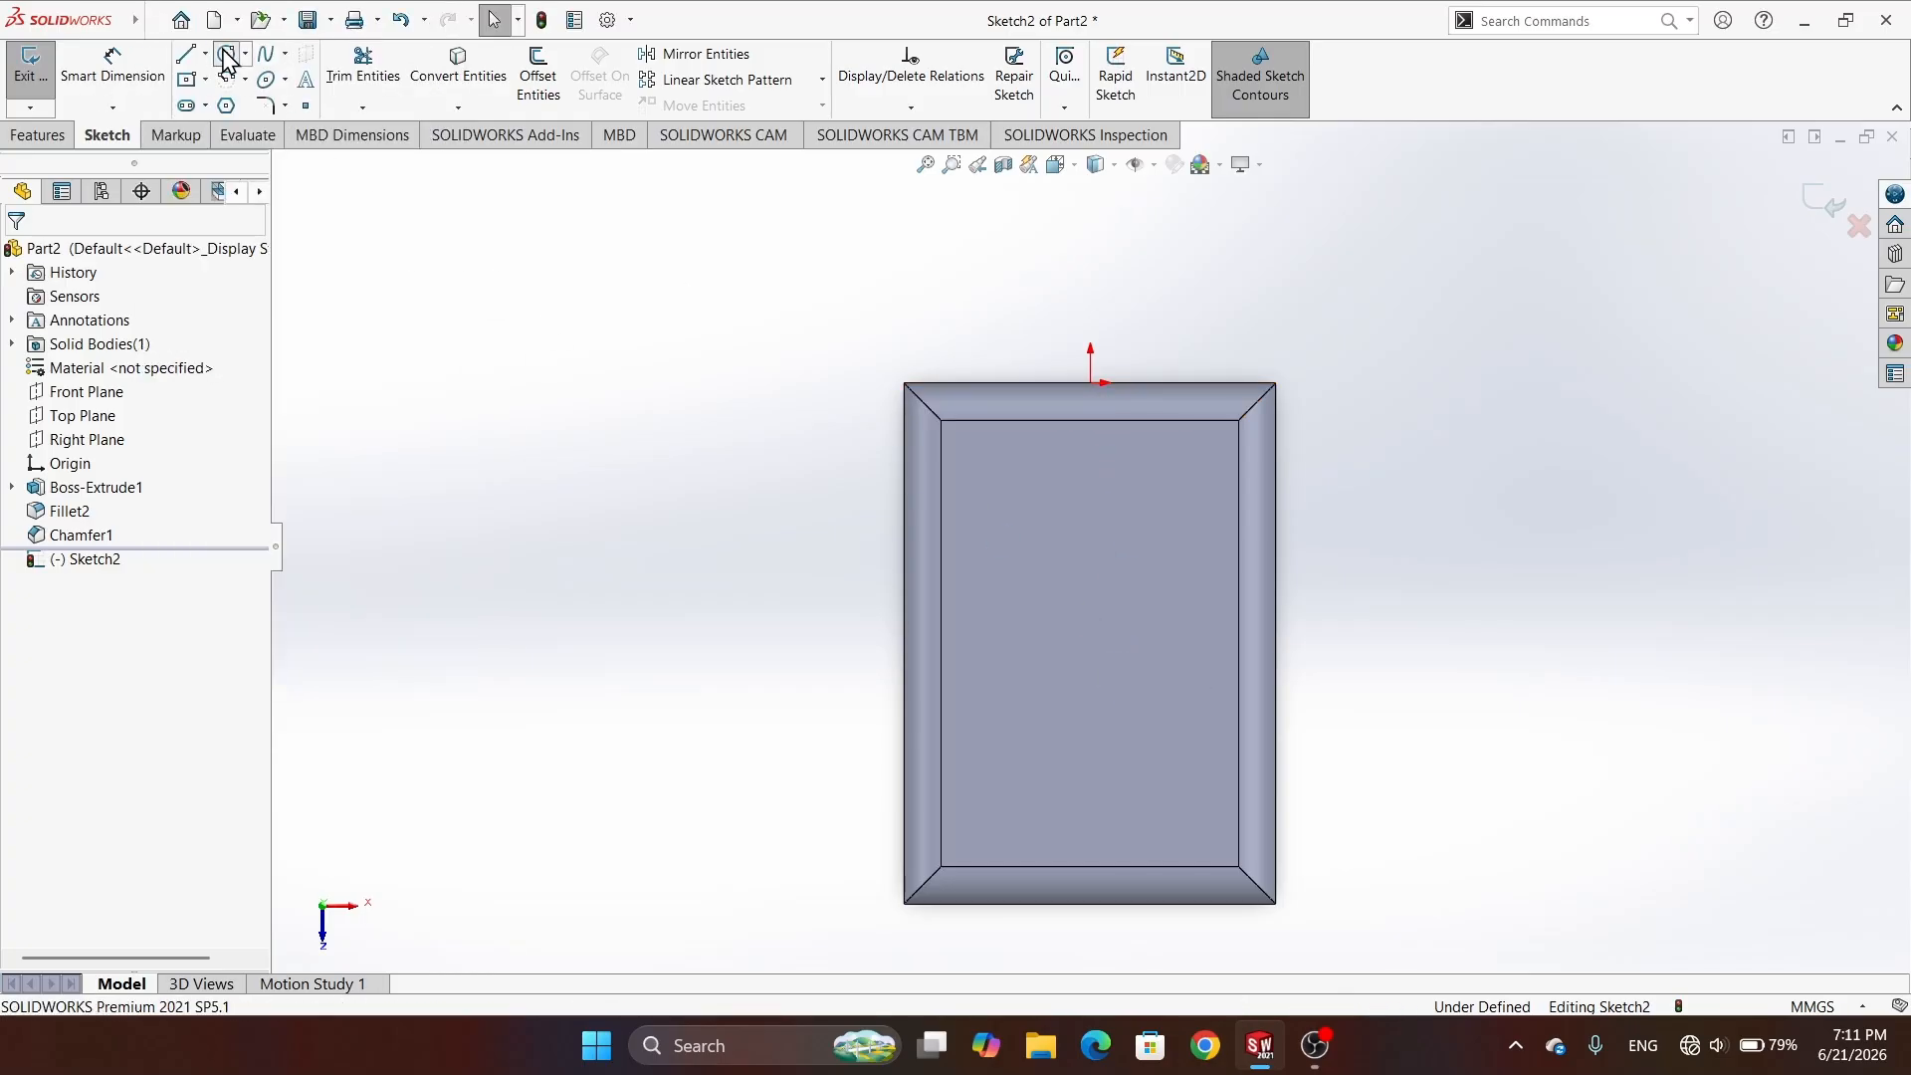
{"action": "left_click", "coordinate": [1091, 633]}
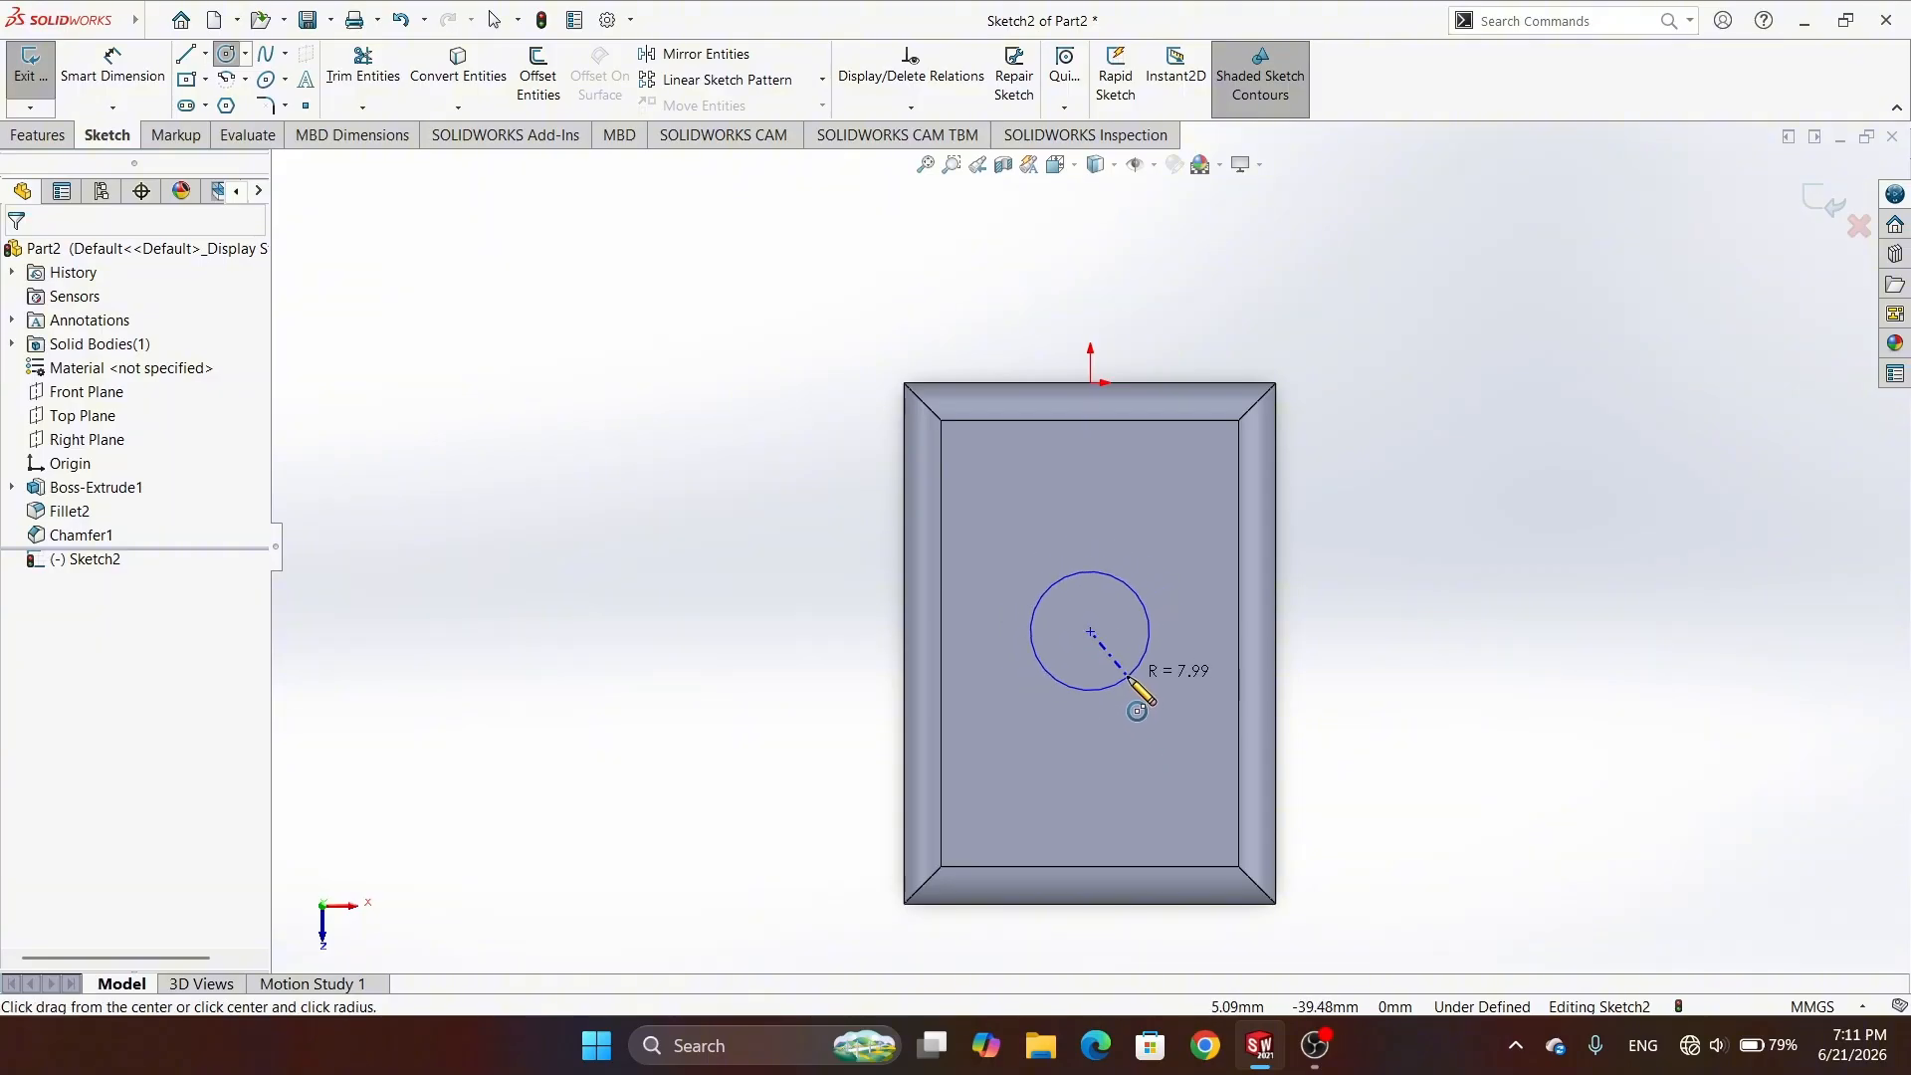
{"action": "left_click", "coordinate": [1129, 680]}
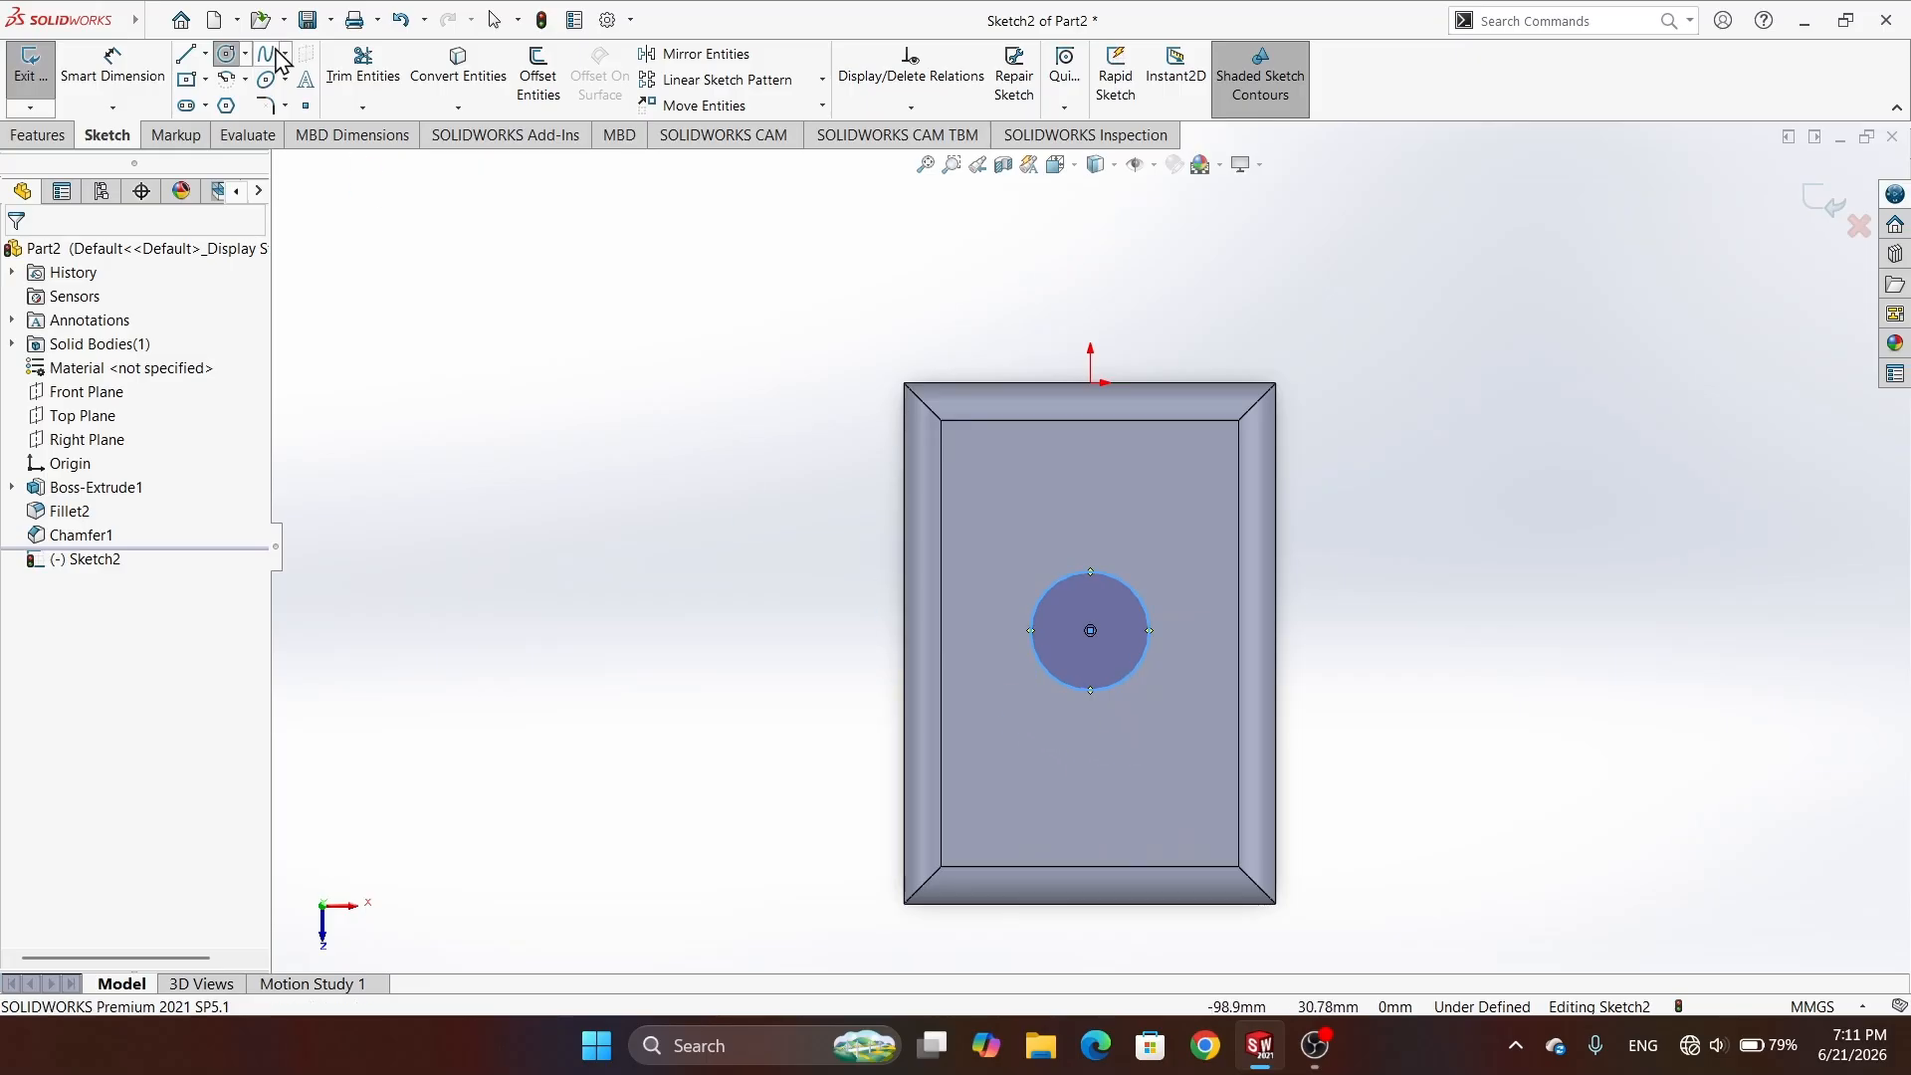
- Dimension the circle with a diameter of 20 mm
{"action": "left_click", "coordinate": [113, 64]}
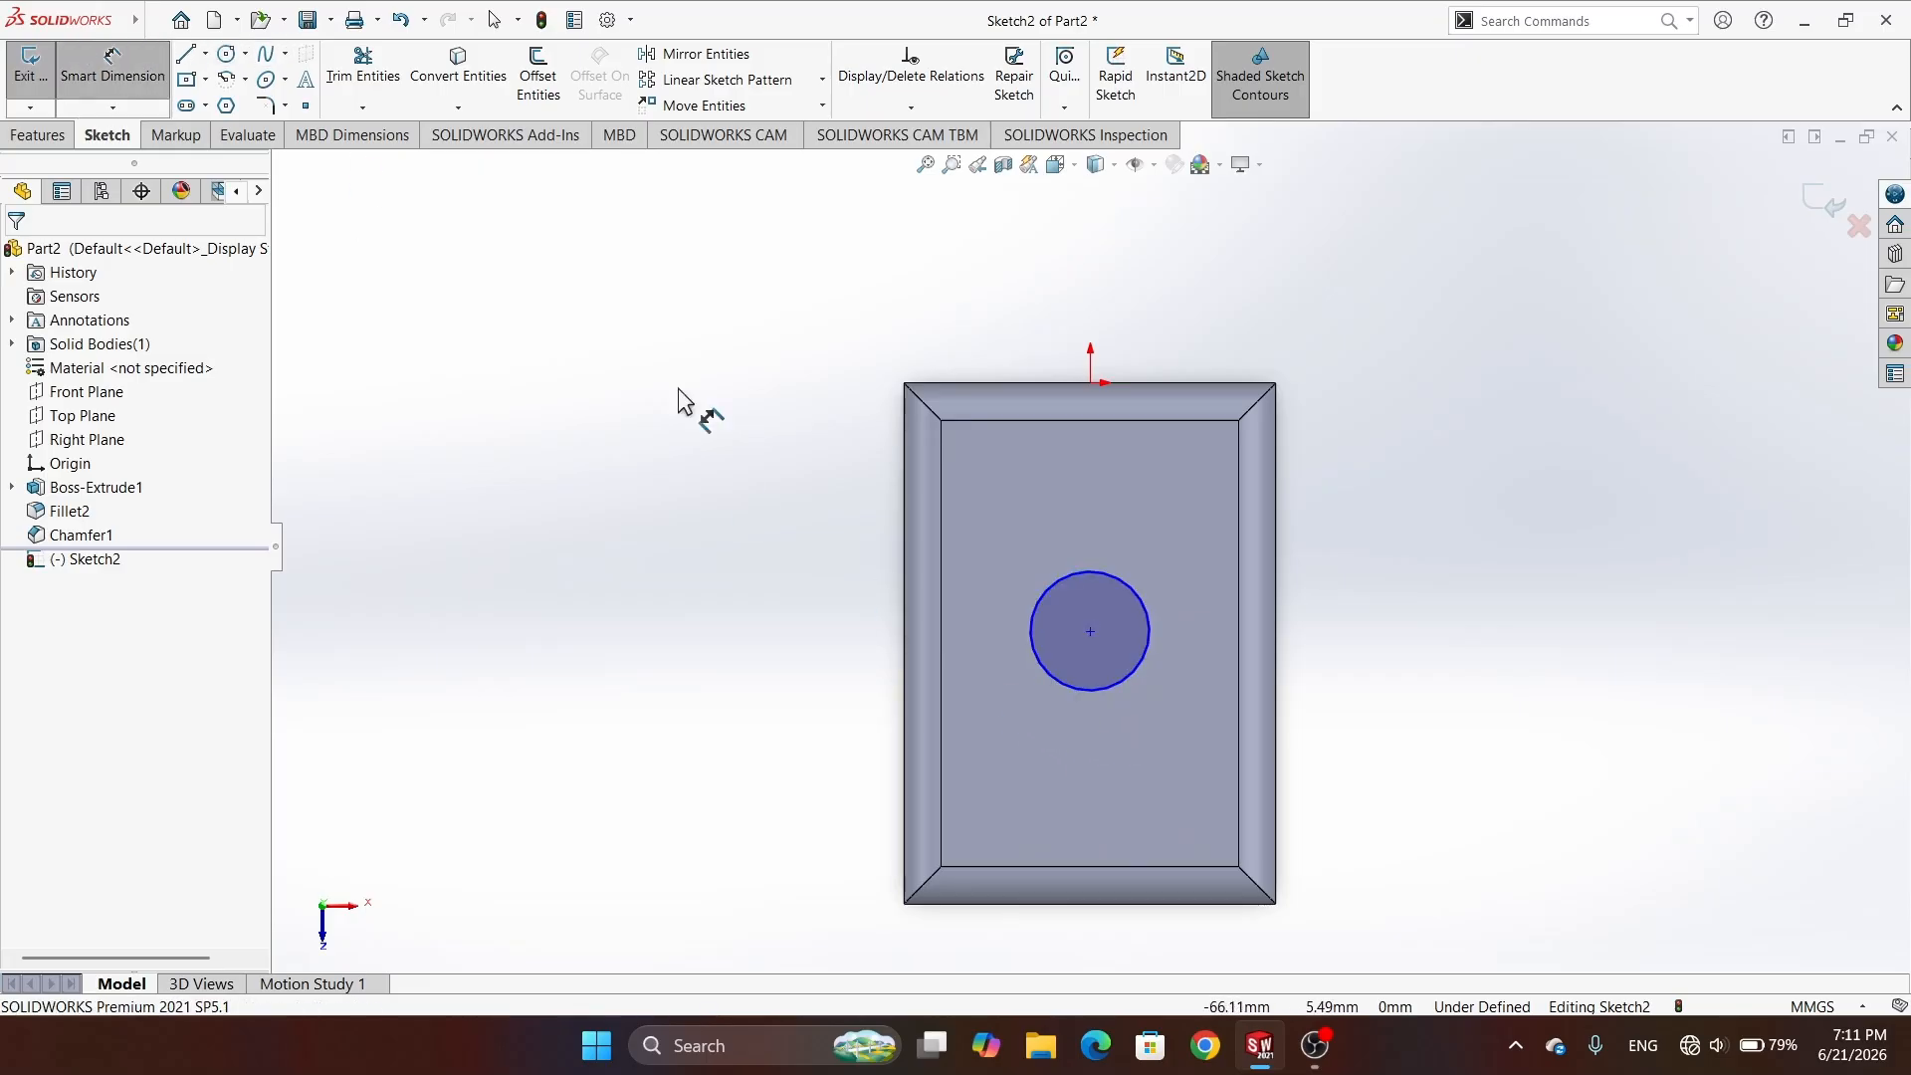
{"action": "left_click", "coordinate": [1151, 627]}
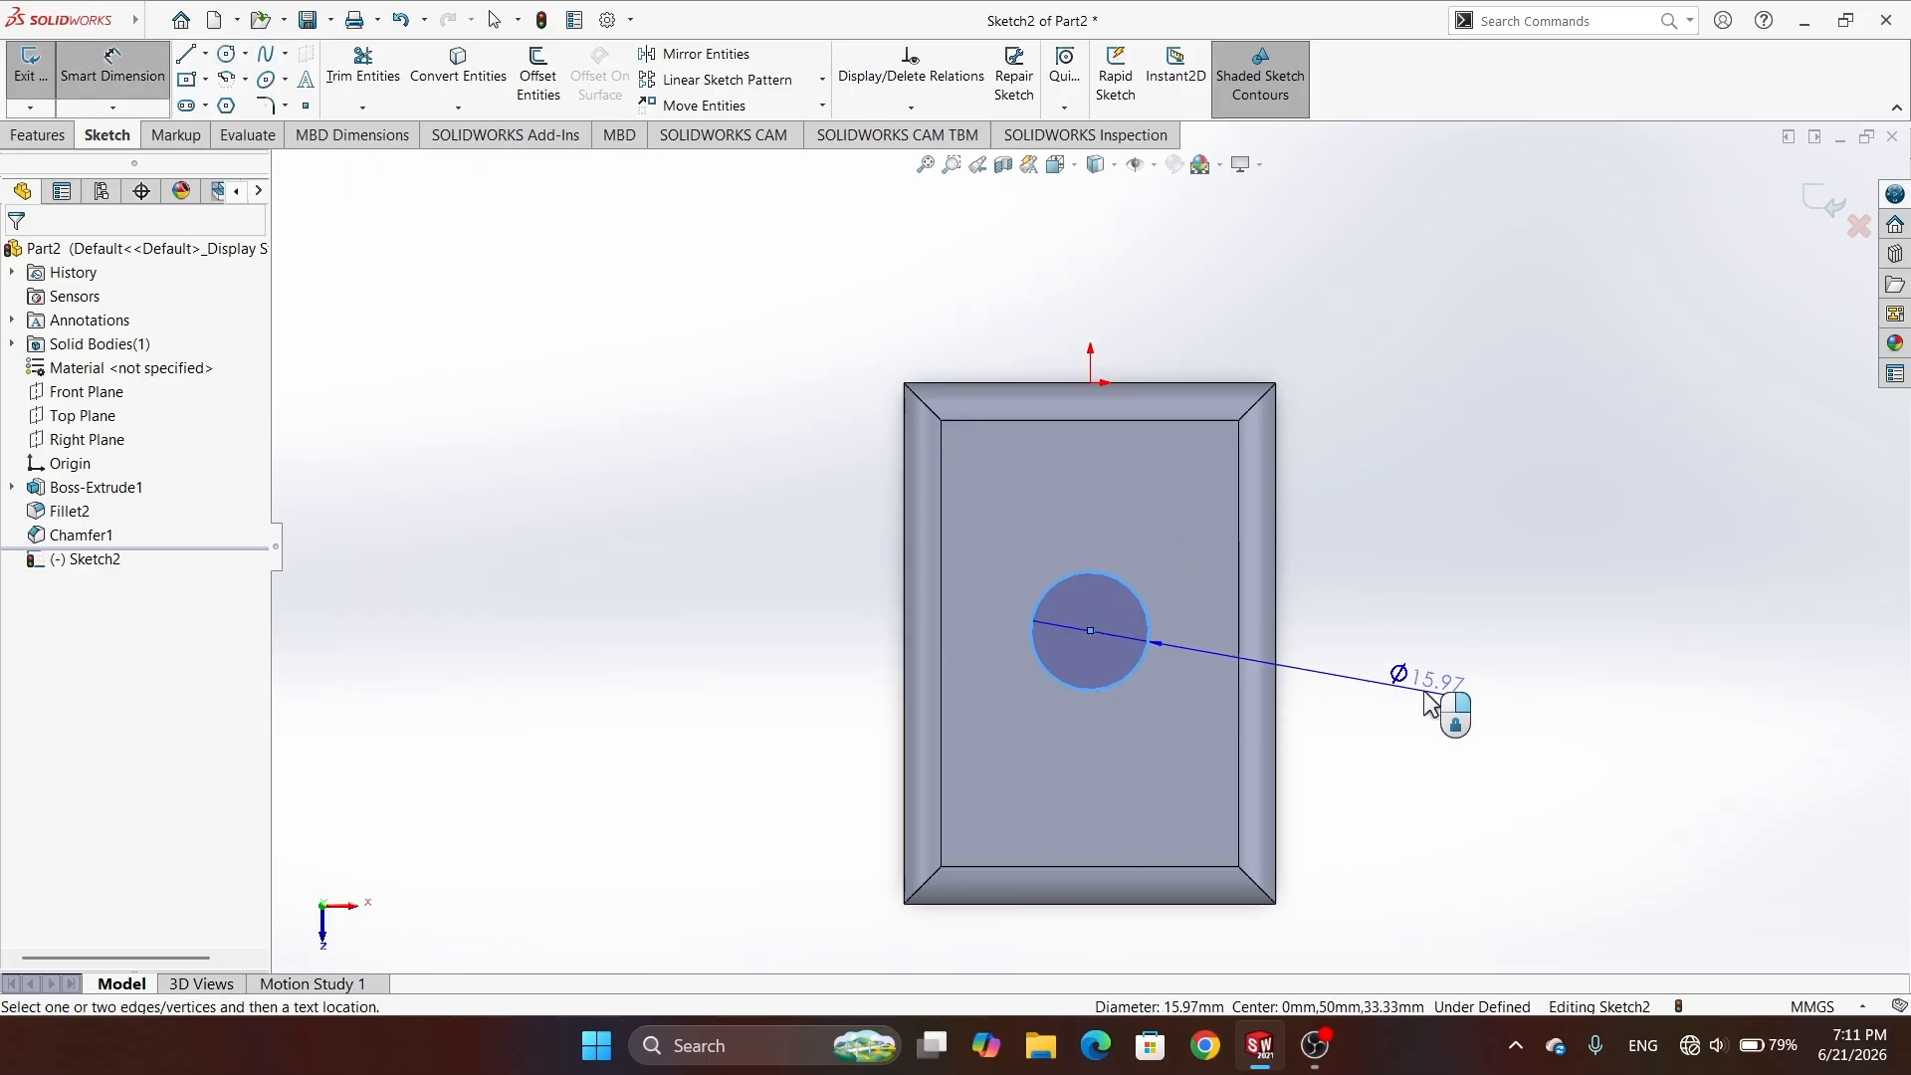
{"action": "left_click", "coordinate": [1443, 628]}
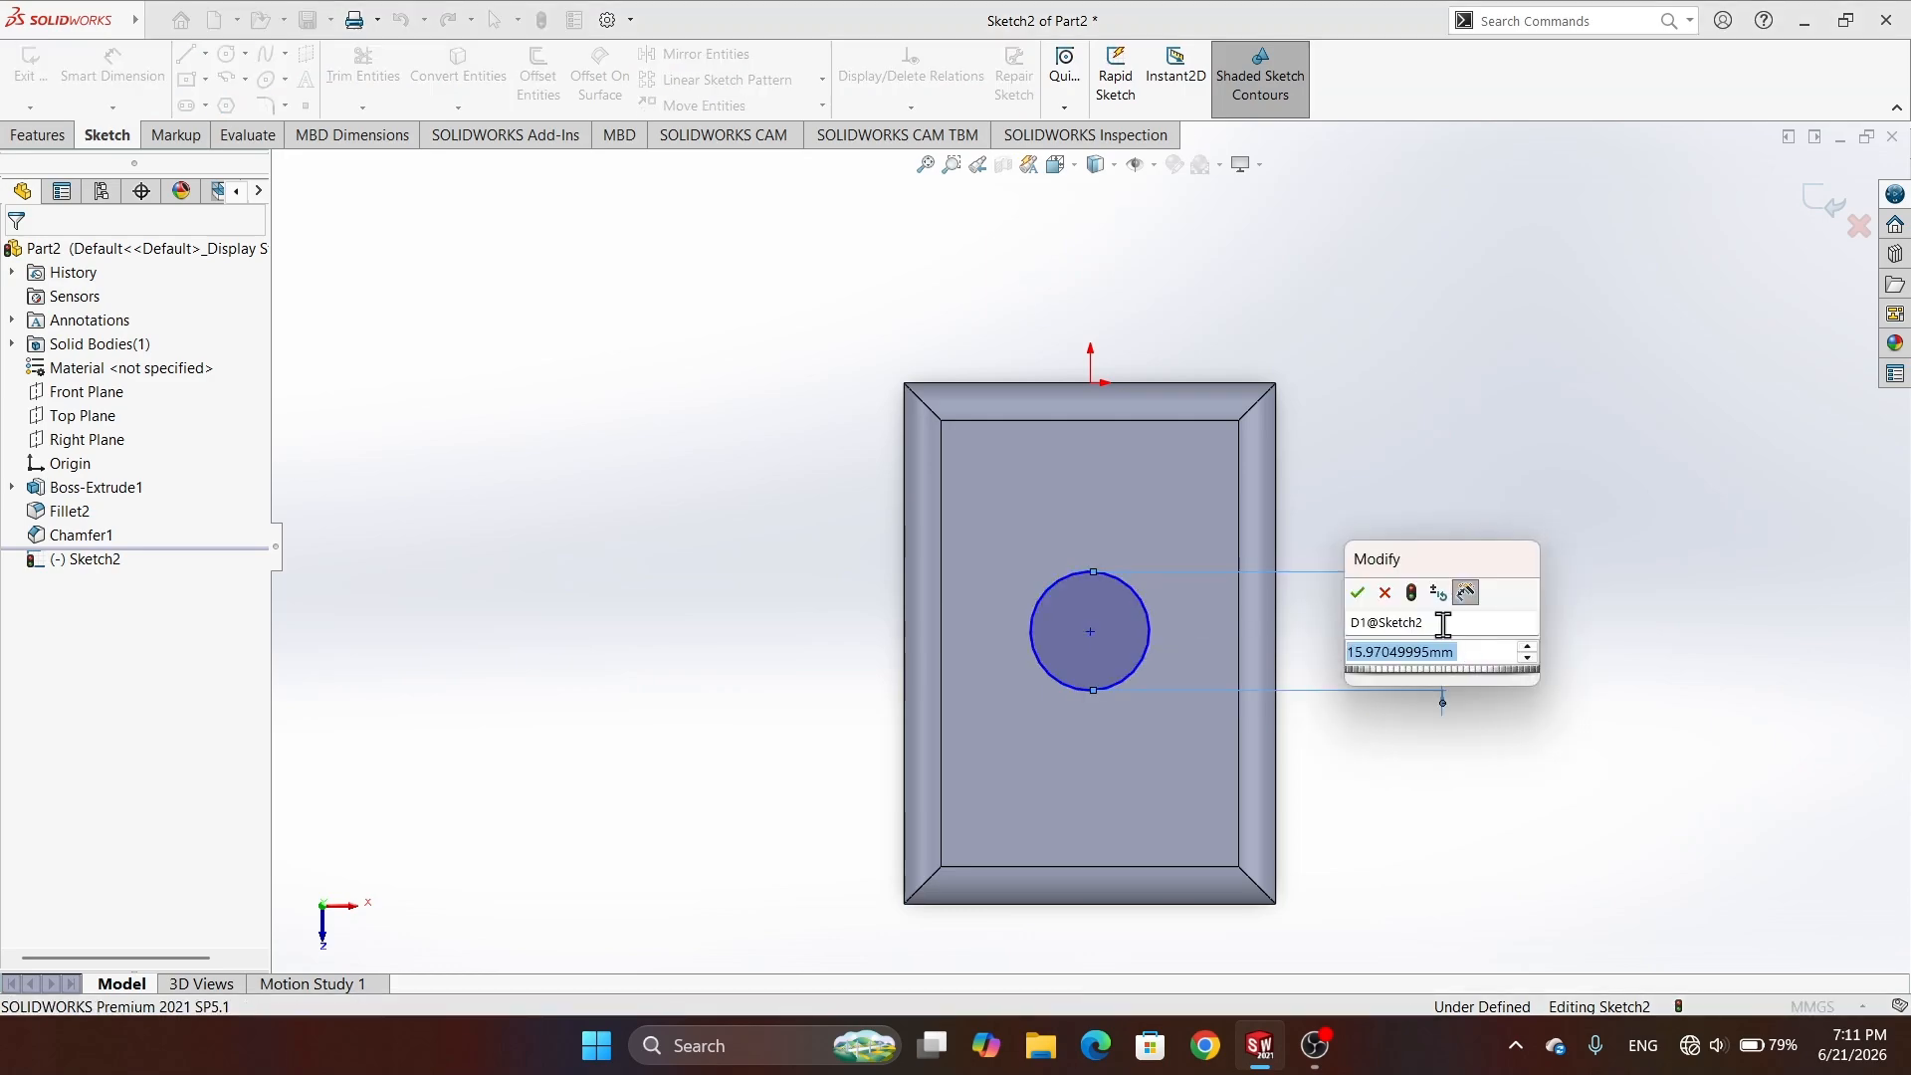
{"action": "type", "text": "20"}
{"action": "key", "text": "Return"}
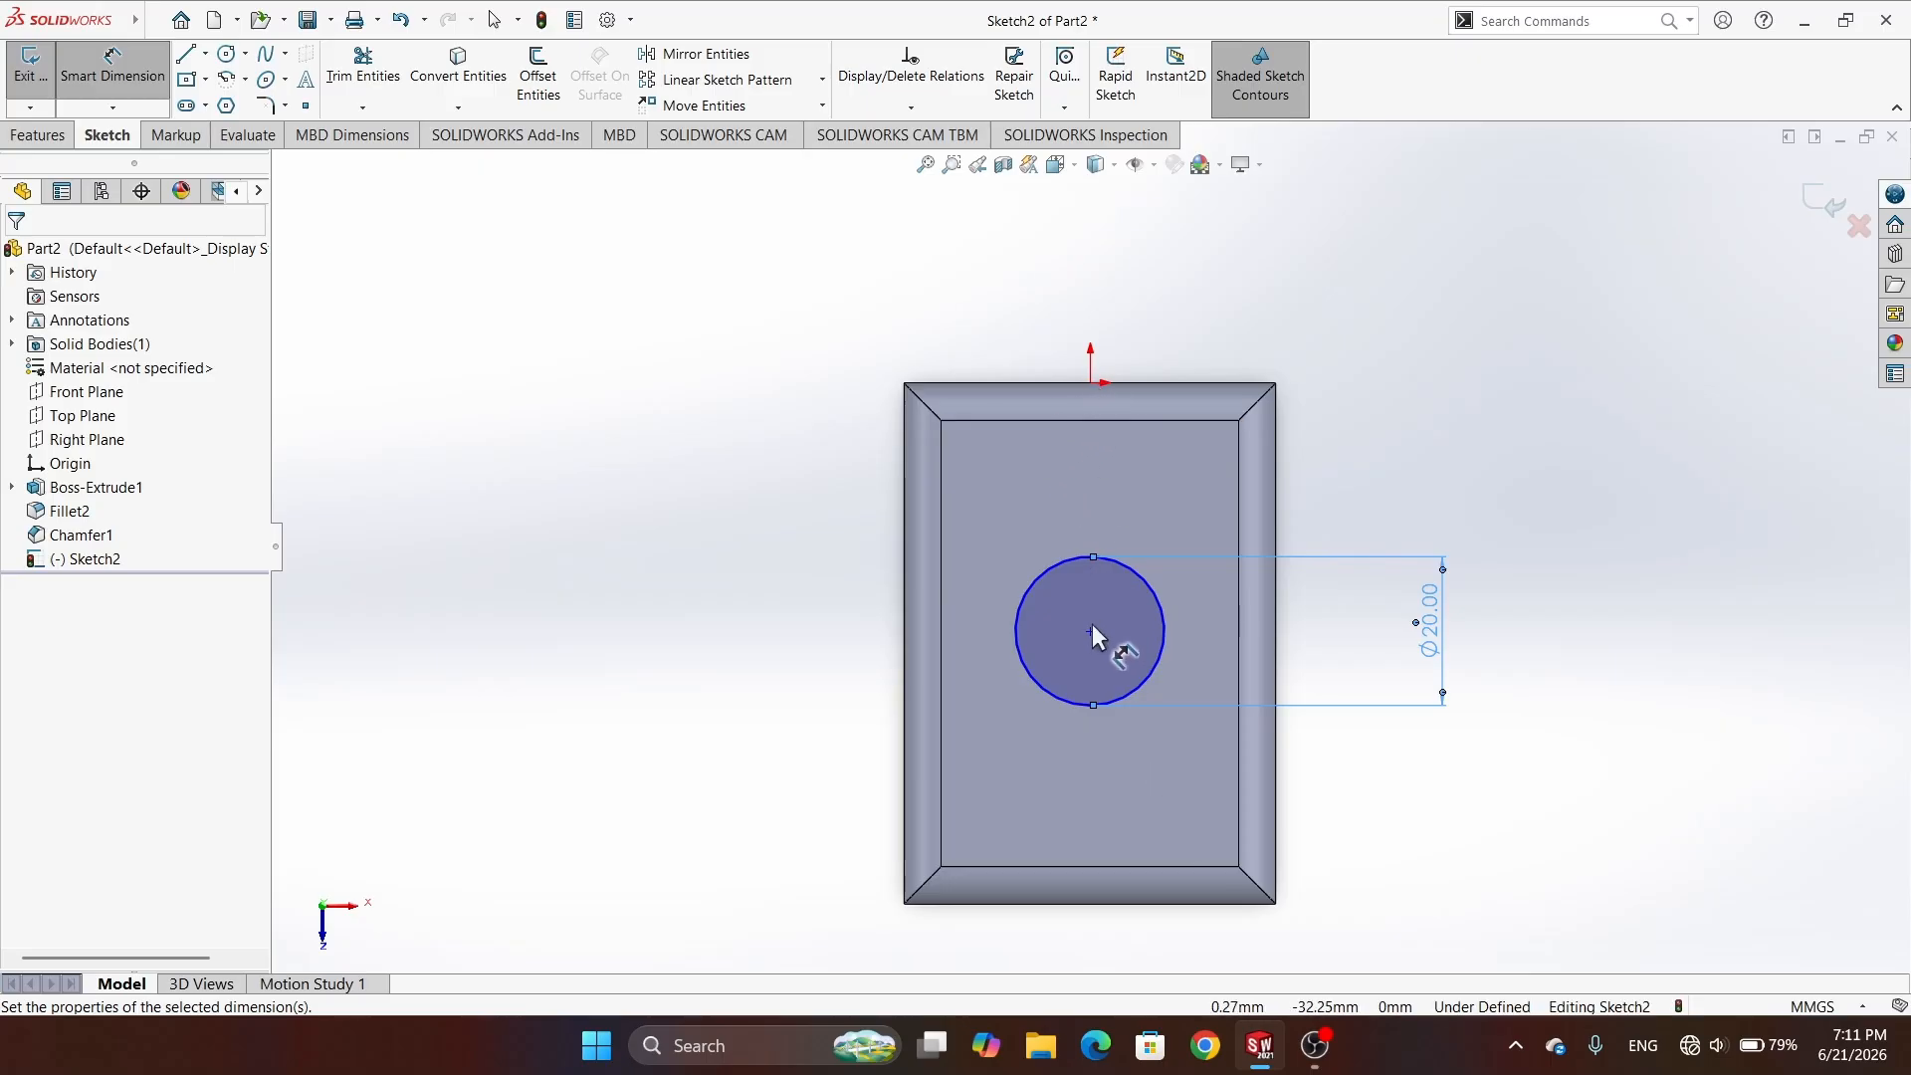
- Dimension the circle's centre 35 mm from the origin along the block's length
{"action": "left_click", "coordinate": [902, 536]}
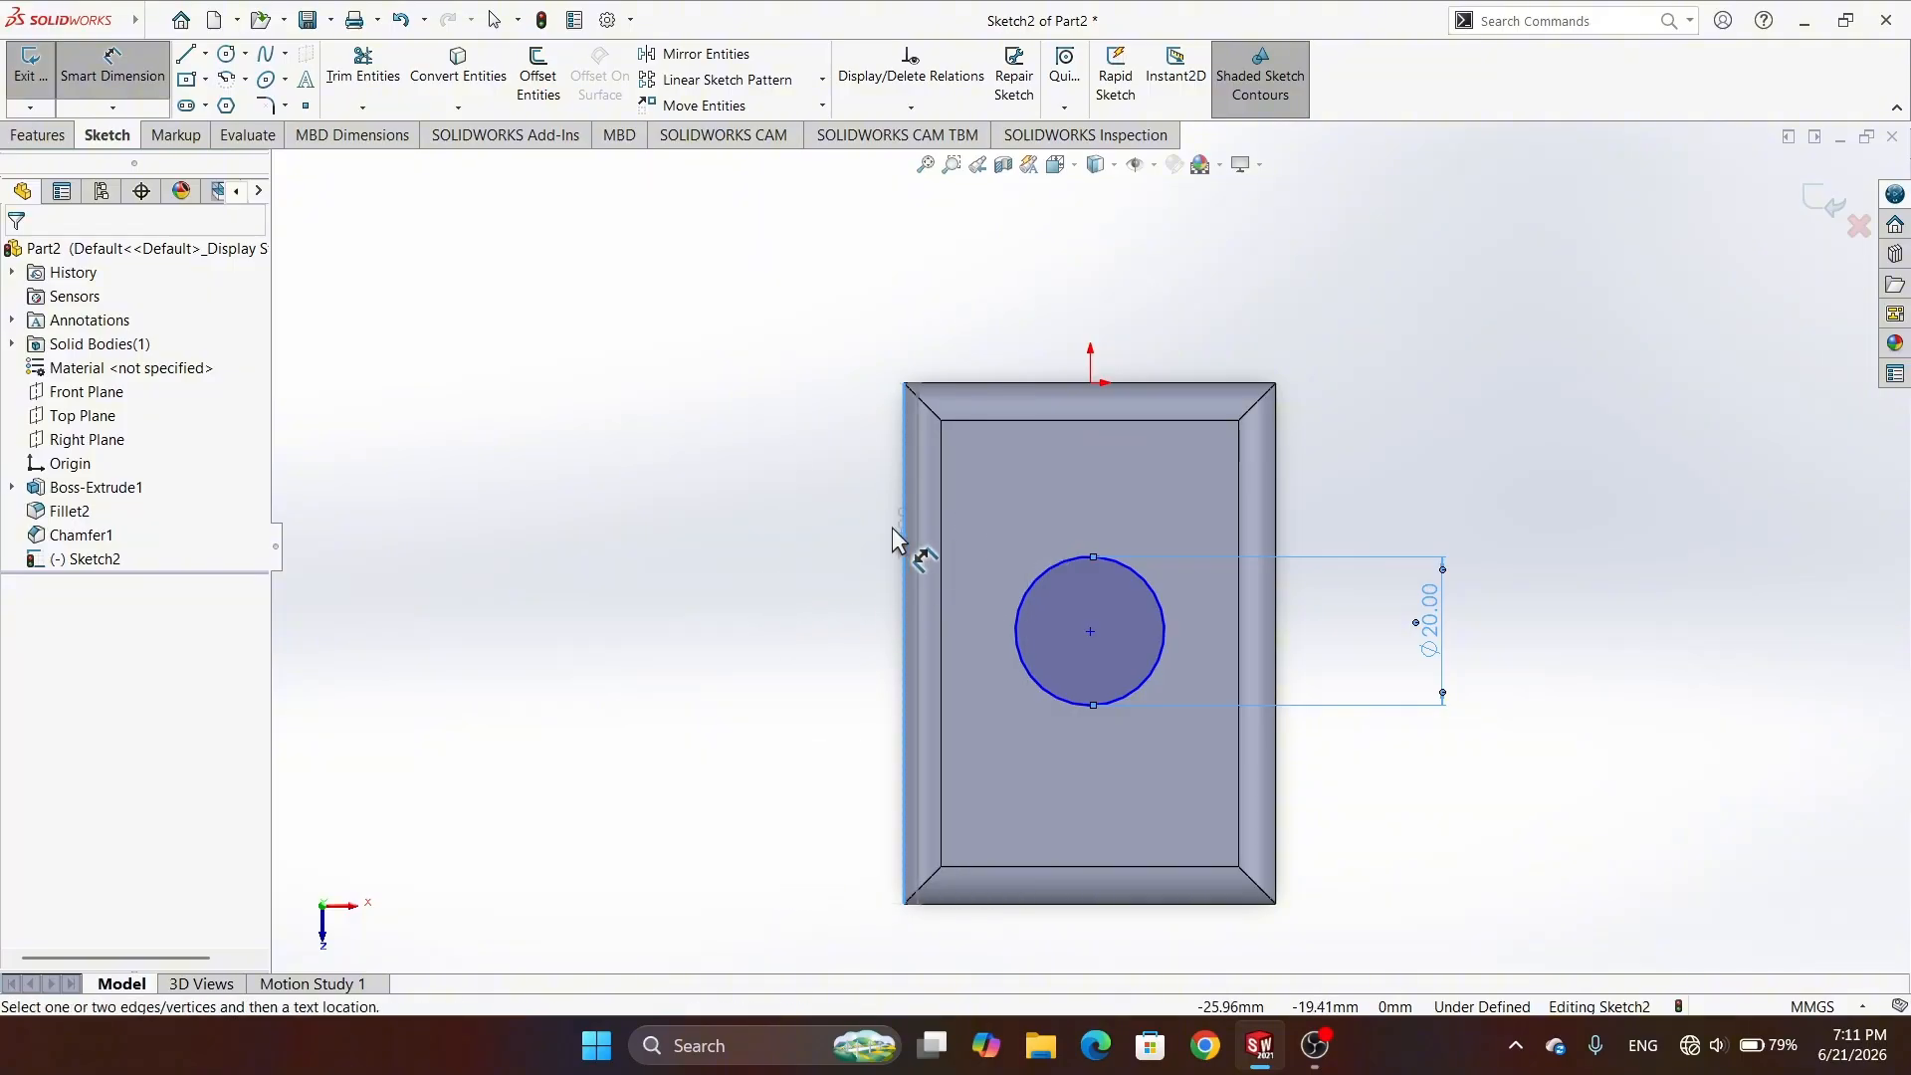
{"action": "key", "text": "Escape"}
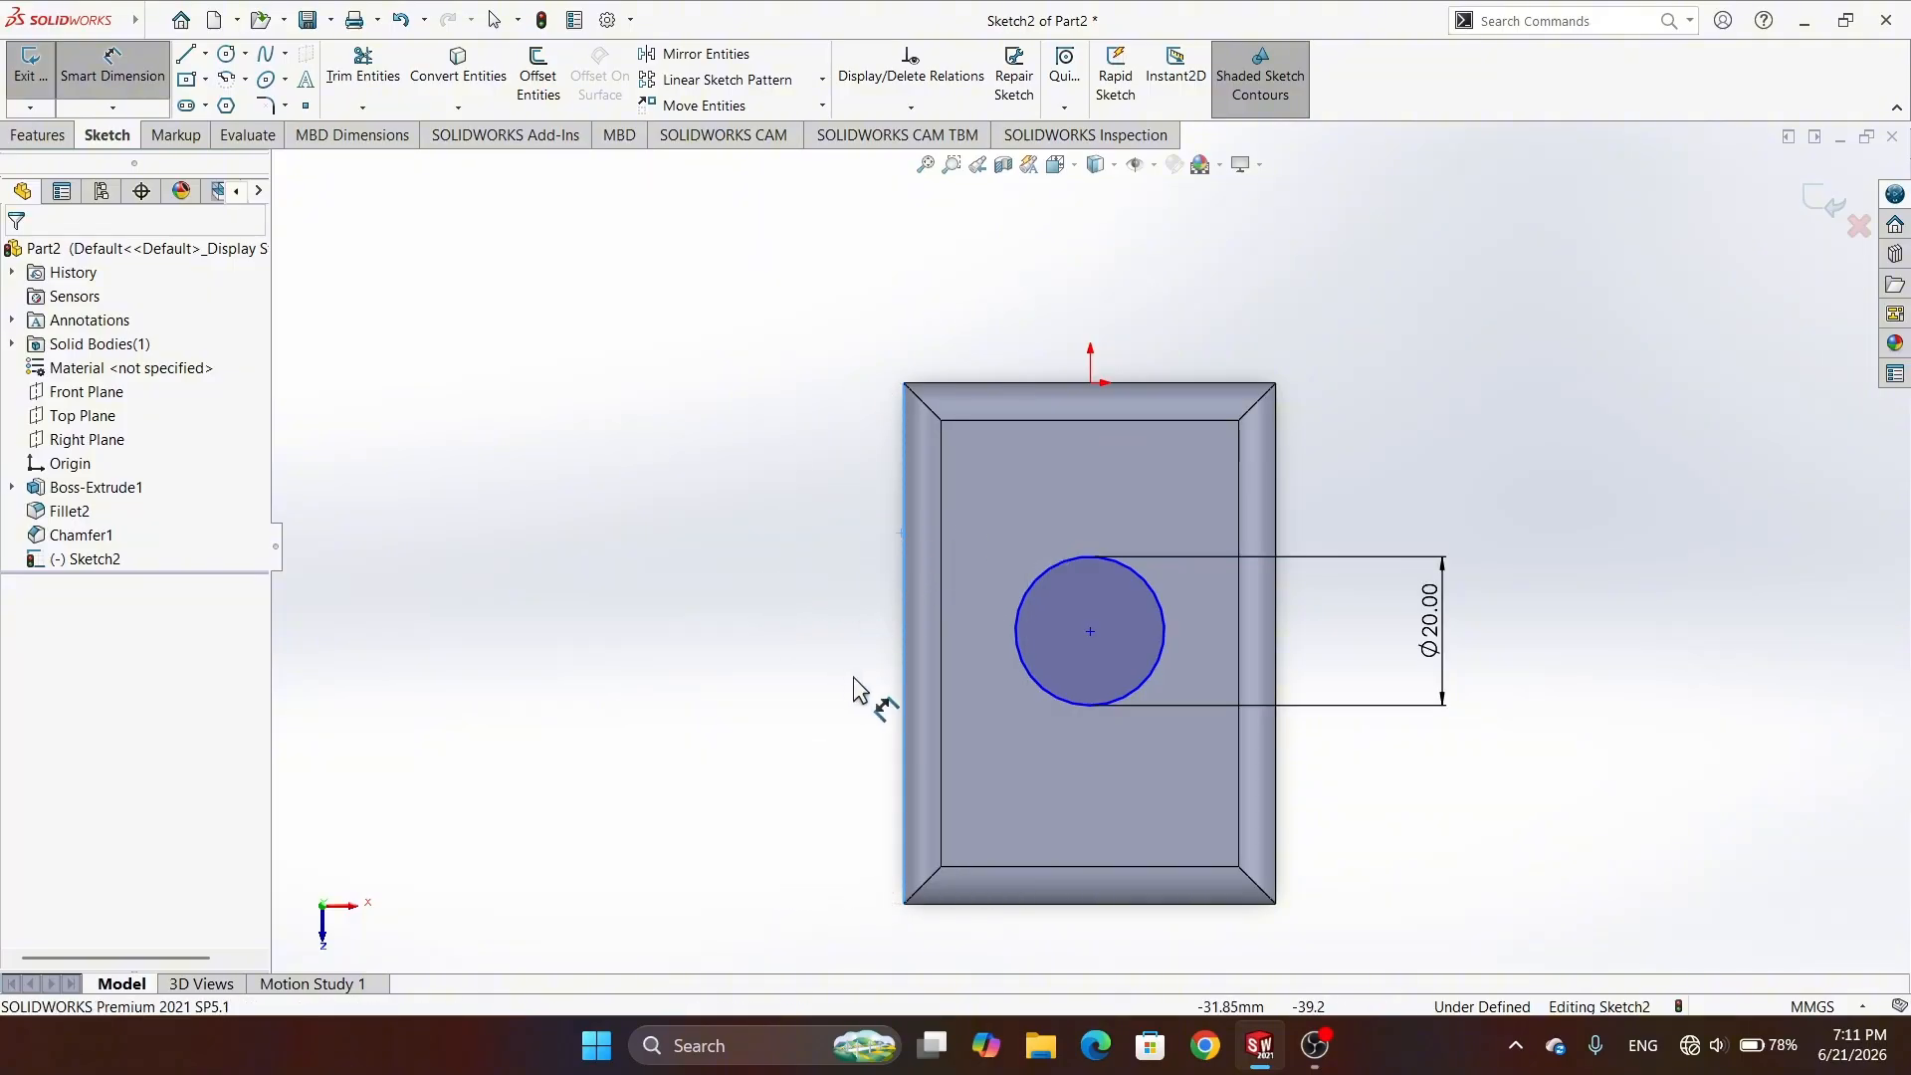
{"action": "left_click", "coordinate": [1091, 385]}
{"action": "left_click", "coordinate": [1089, 631]}
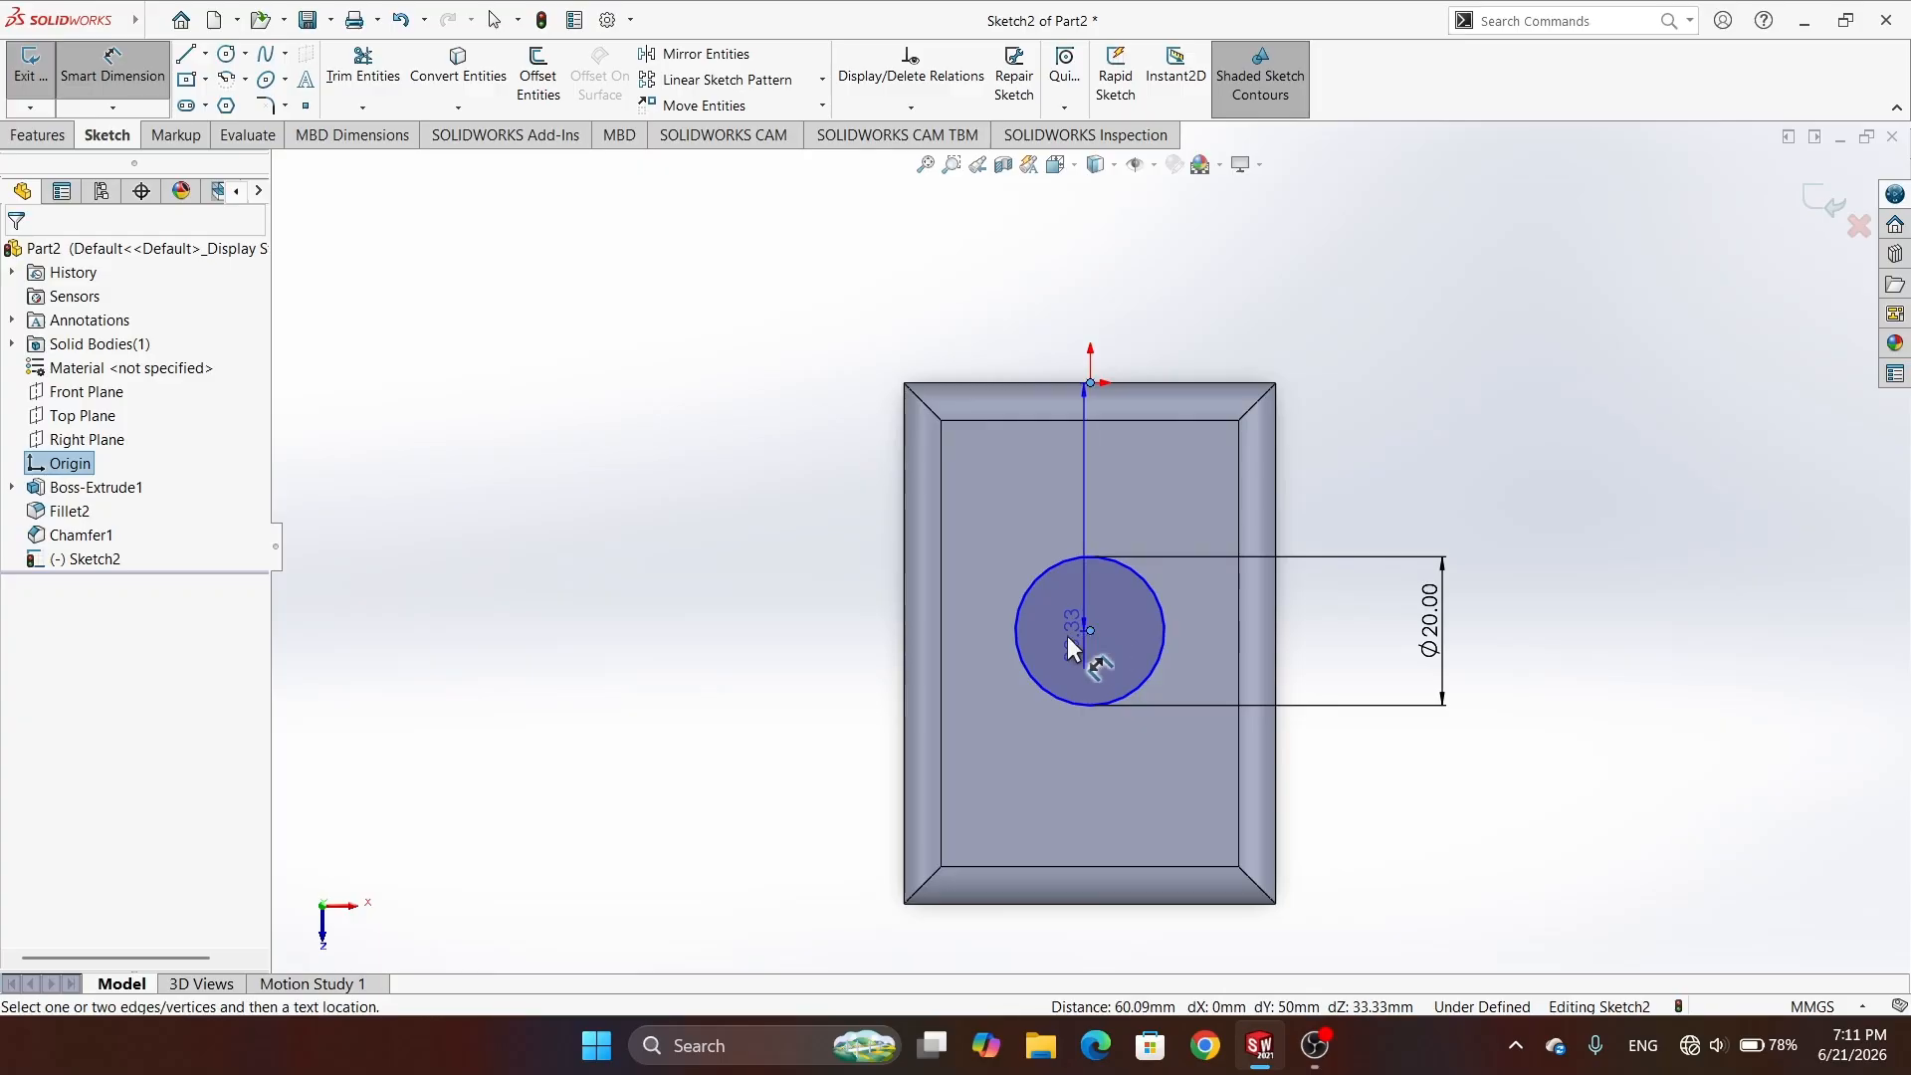
{"action": "left_click", "coordinate": [758, 585]}
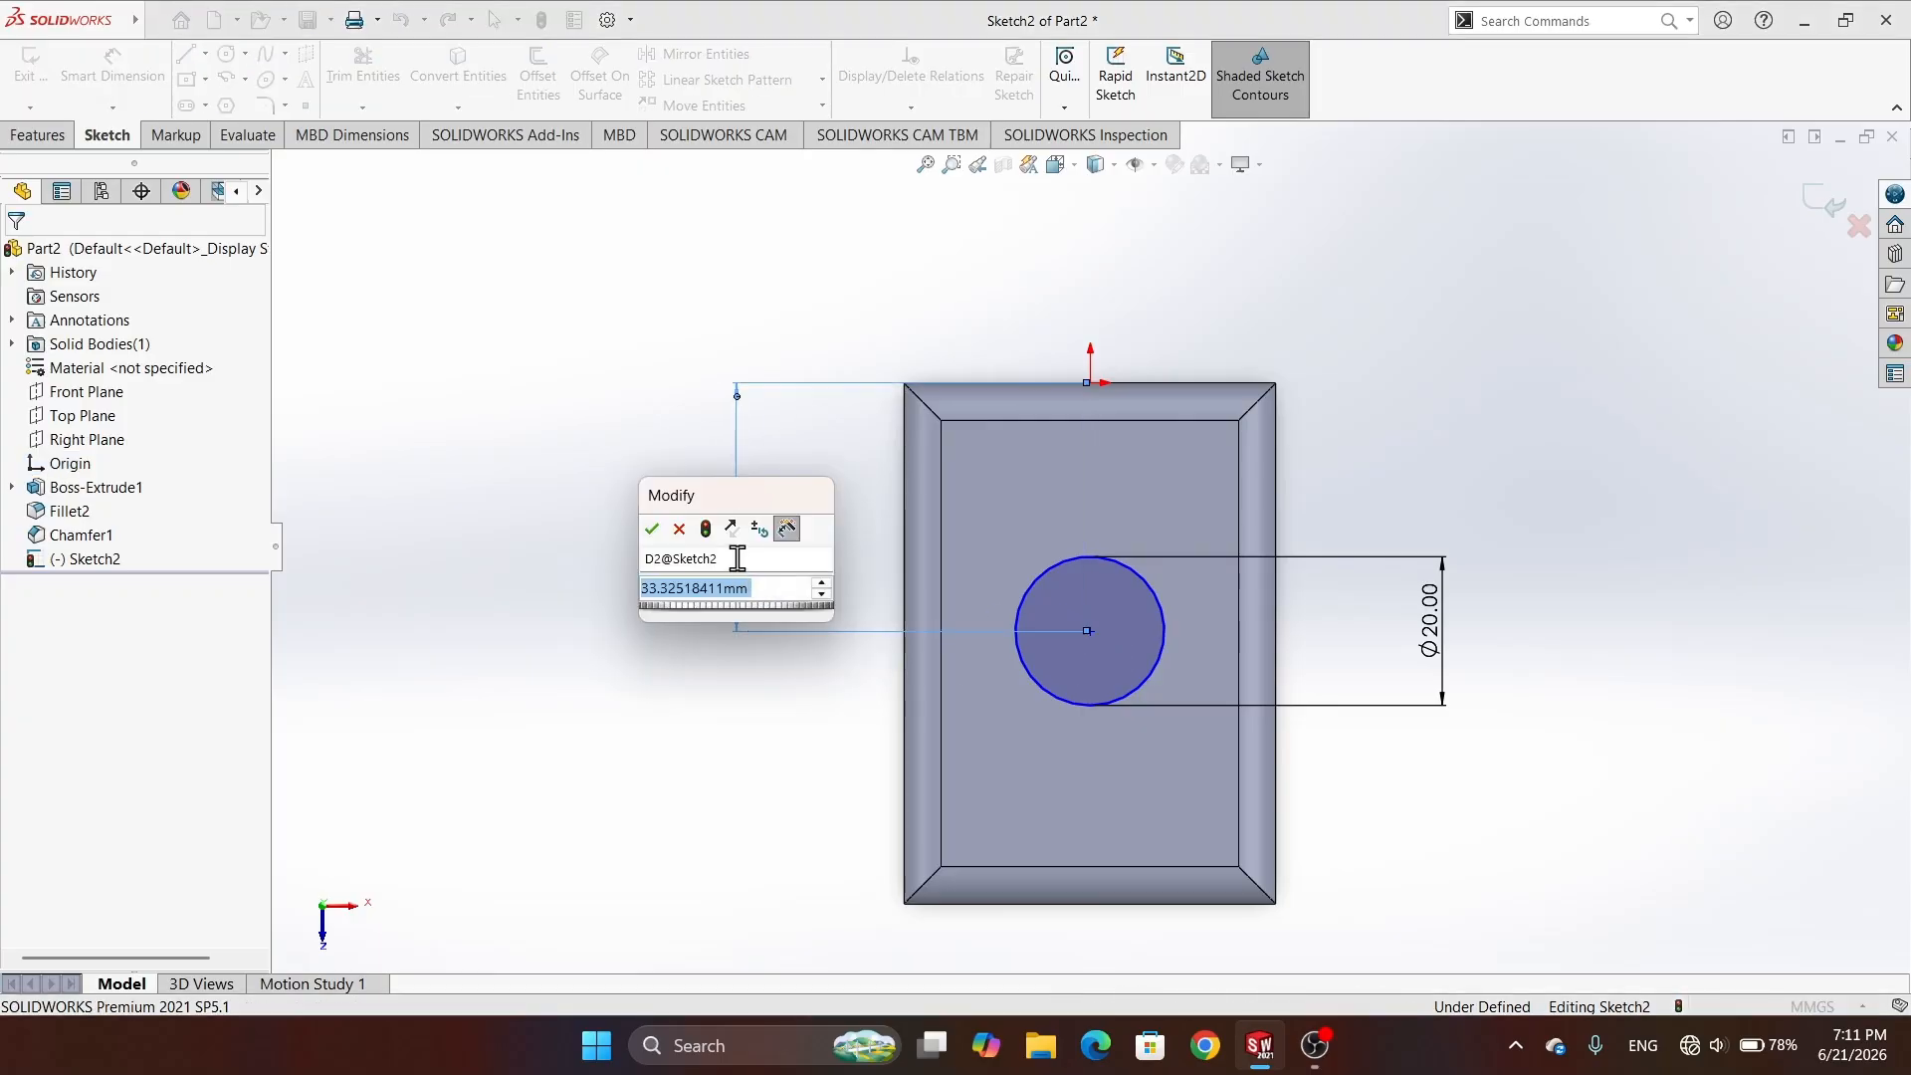
{"action": "type", "text": "35"}
{"action": "key", "text": "Return"}
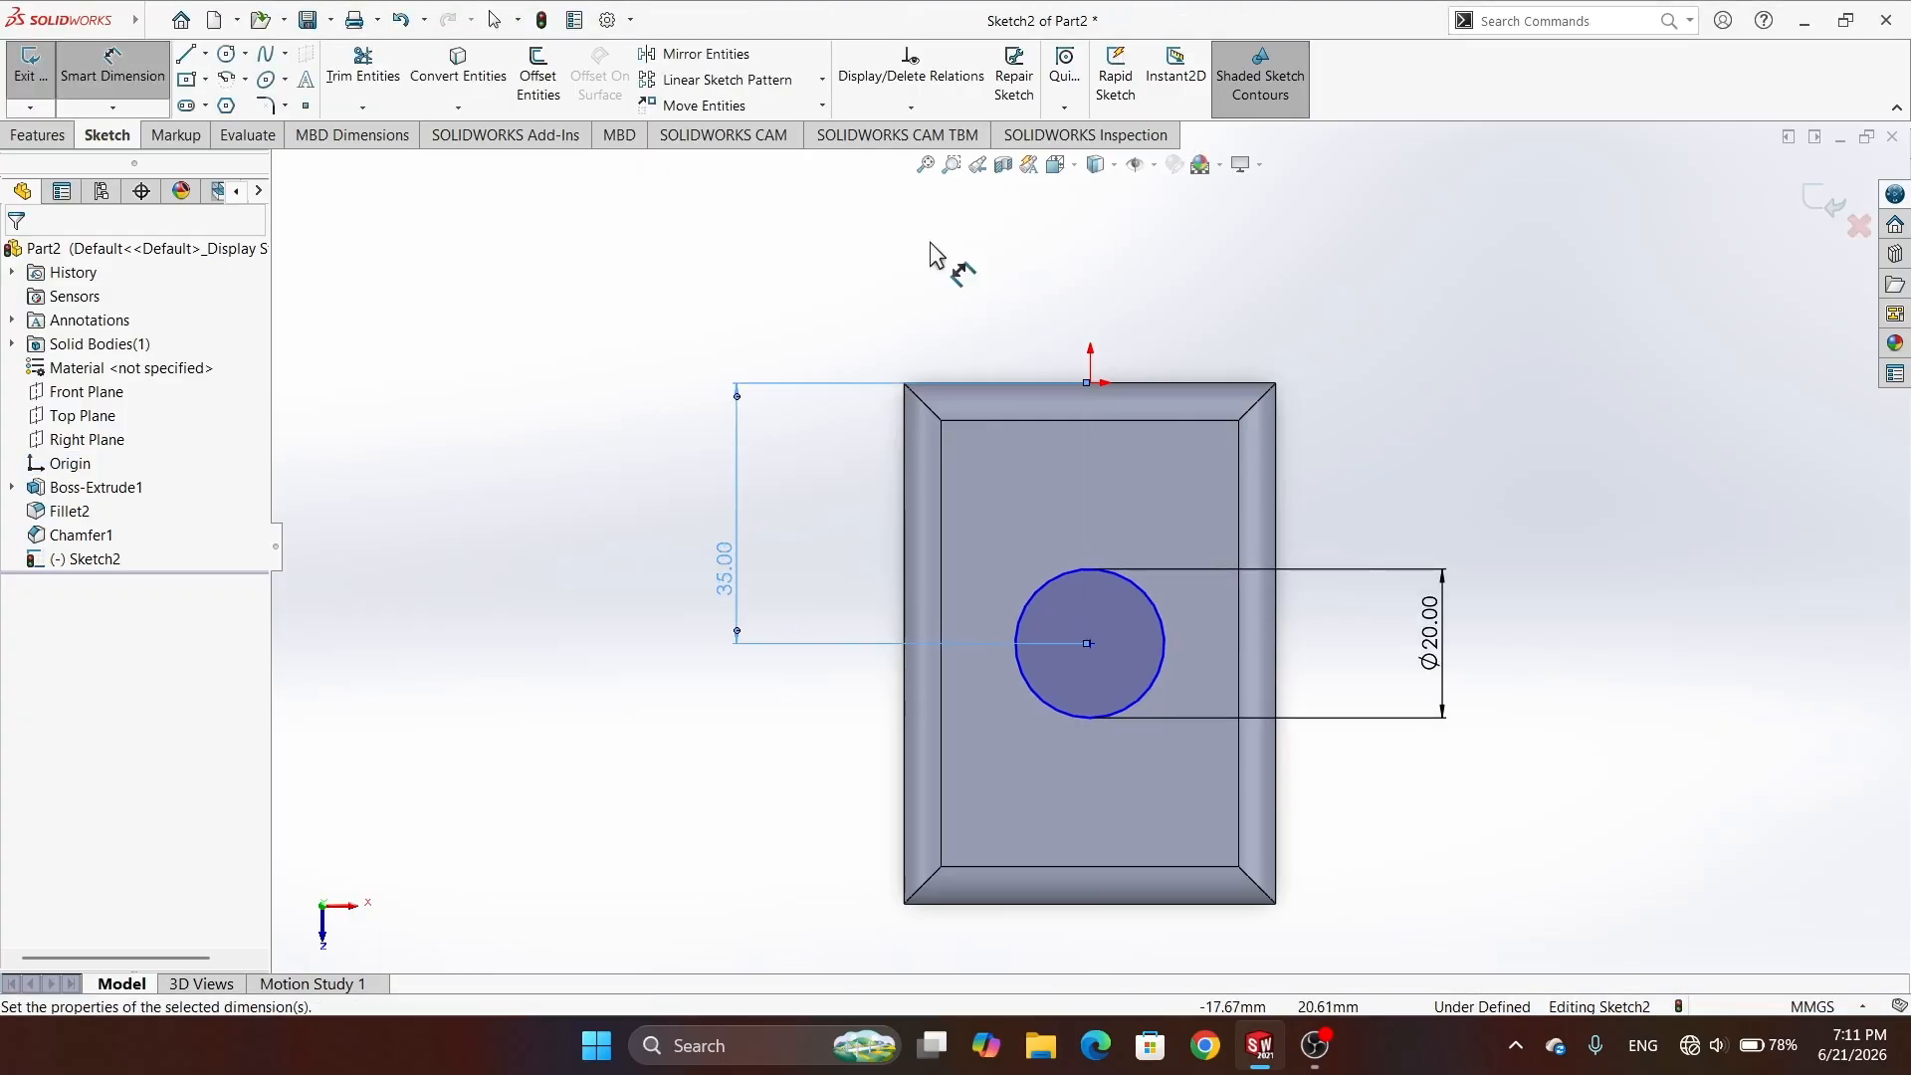
- Start an extruded cut from the circle sketch on the top face with a Through All end condition
{"action": "left_click", "coordinate": [49, 139]}
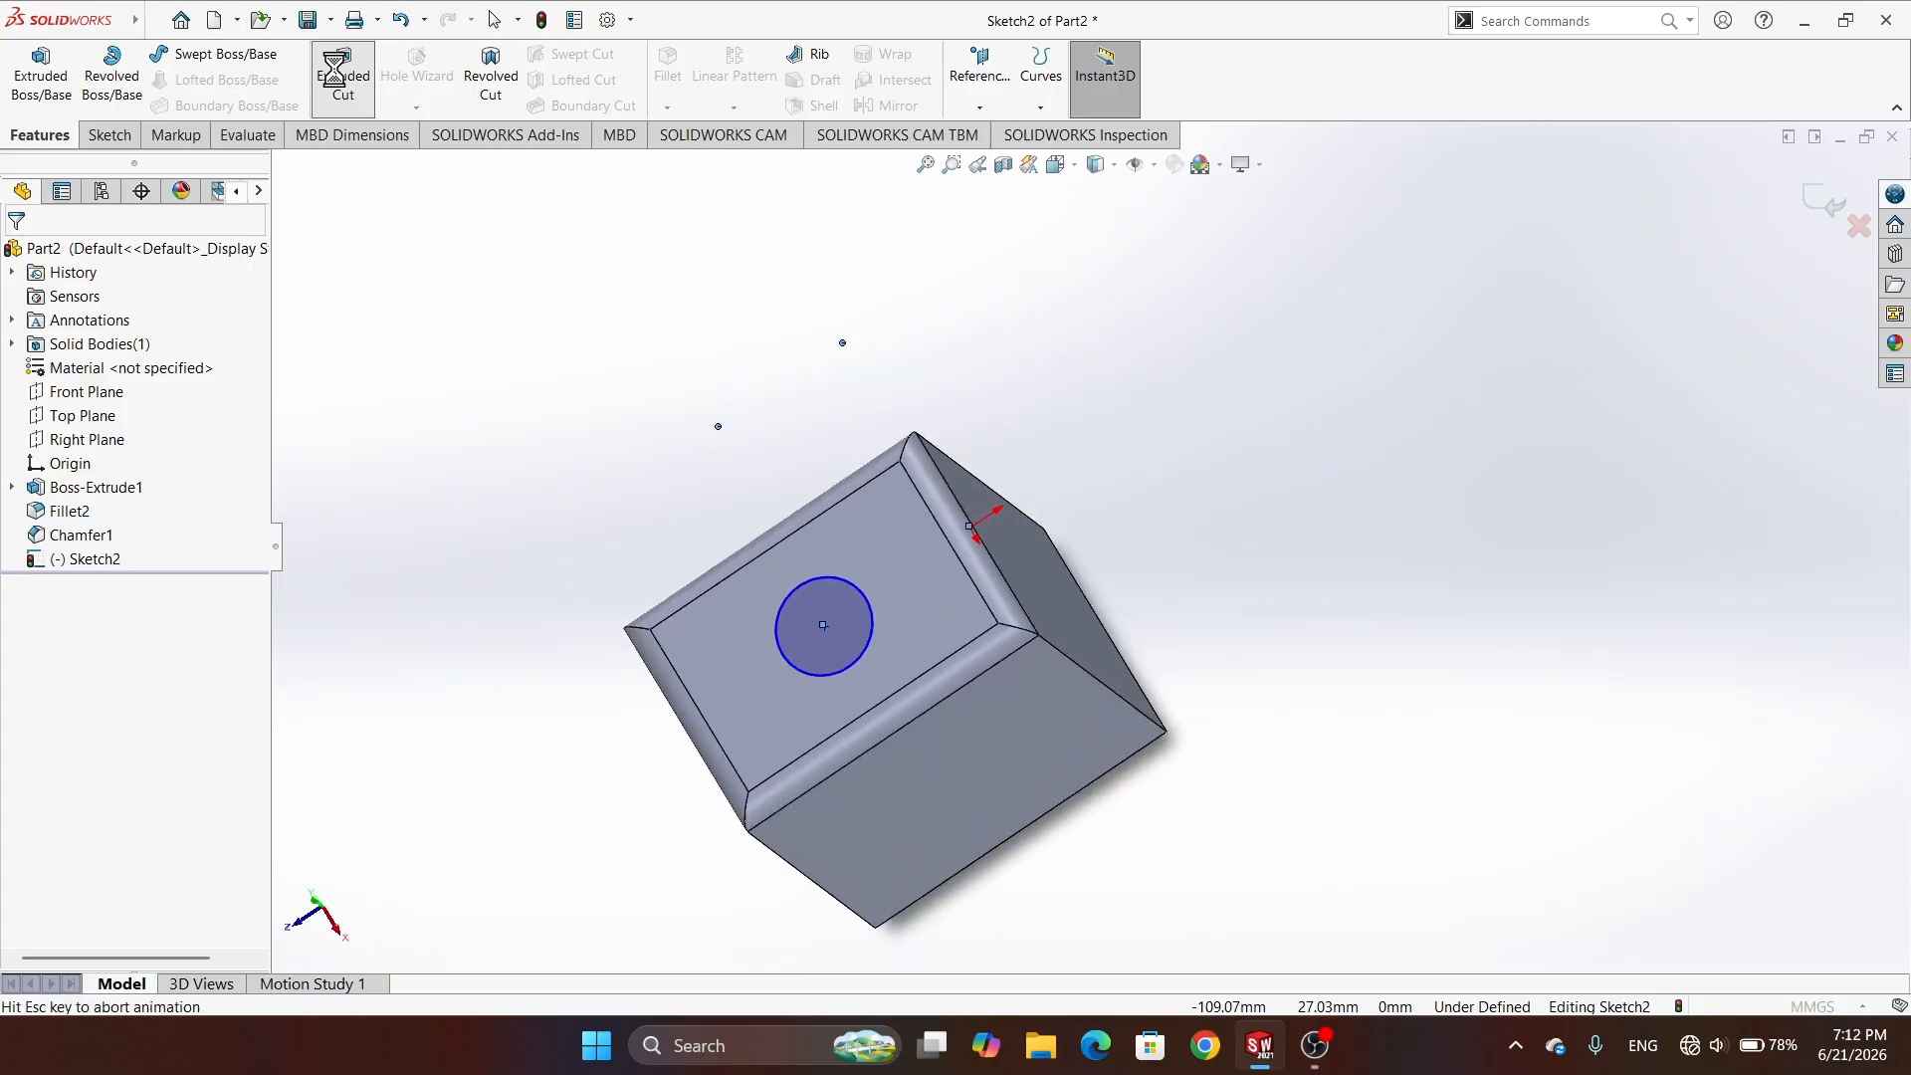
{"action": "middle_click_drag", "start_coordinate": [613, 447], "coordinate": [635, 277]}
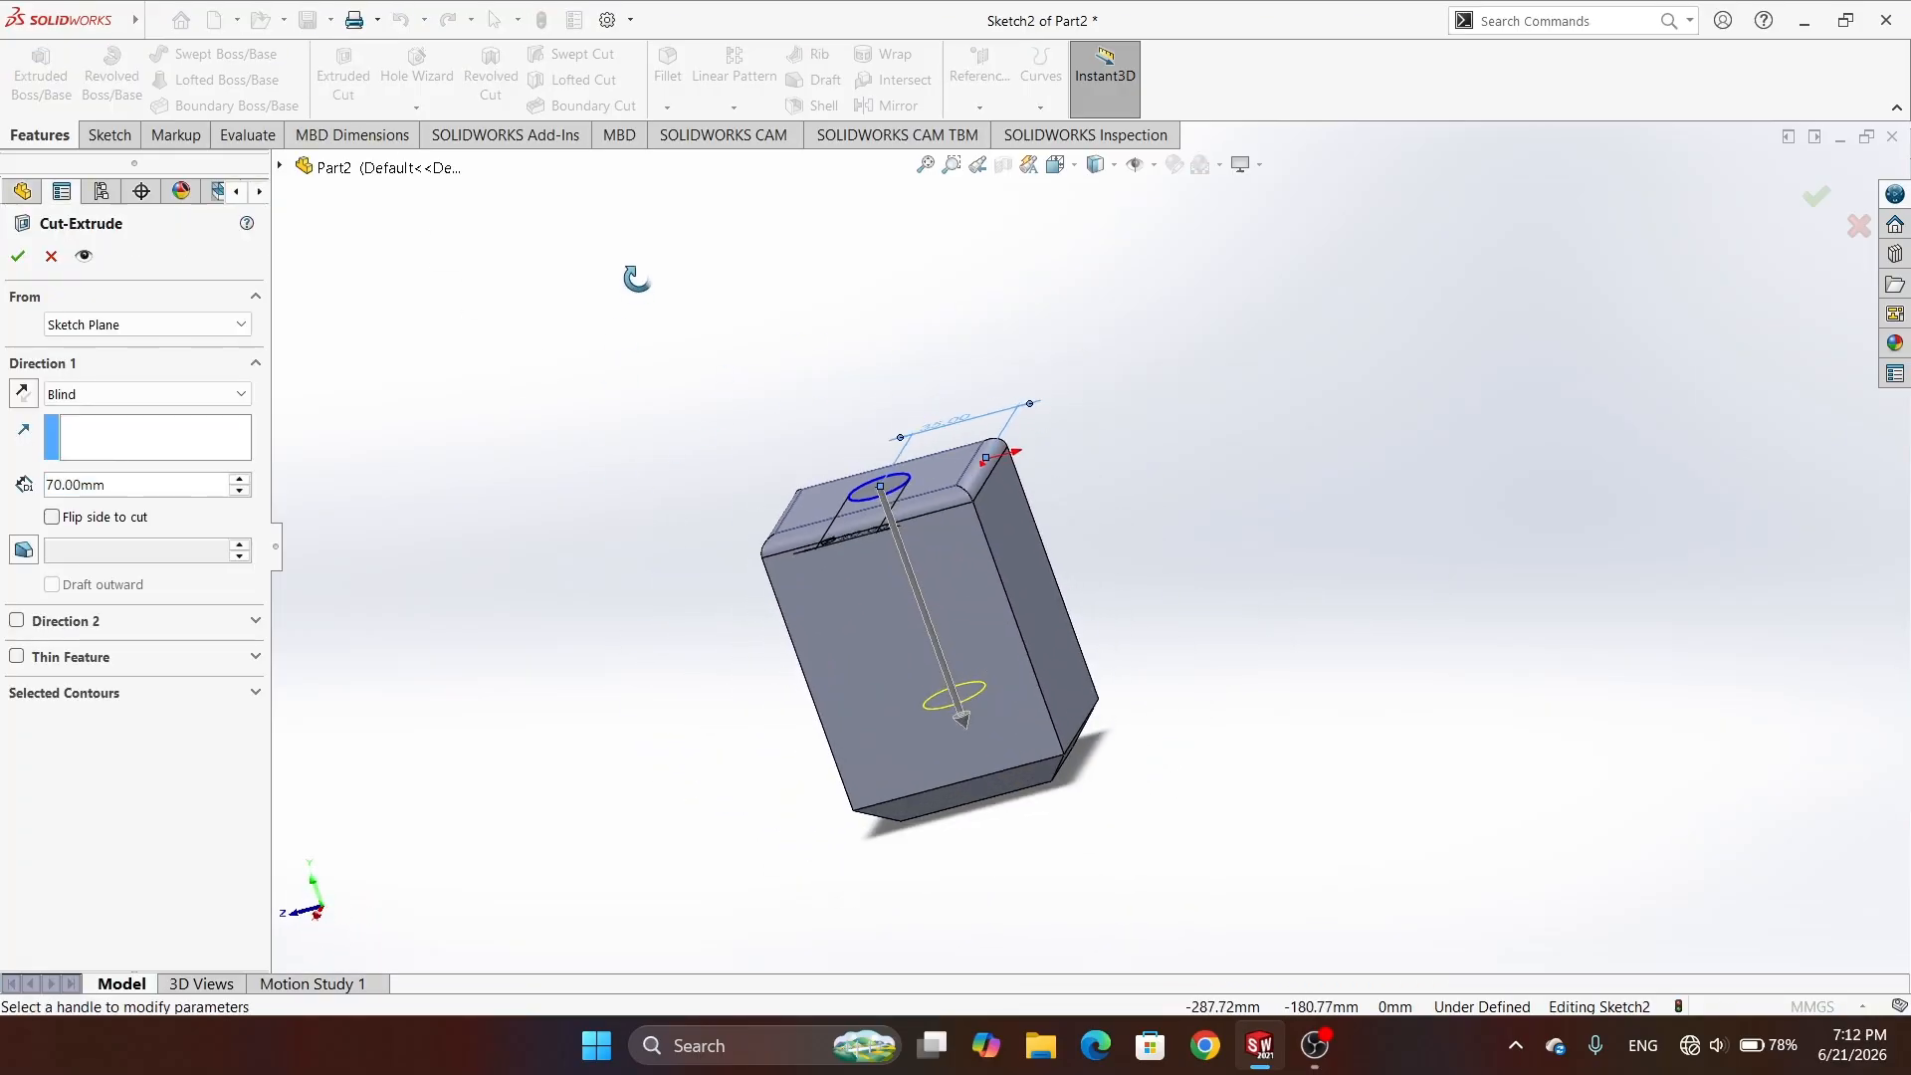
{"action": "middle_click_drag", "start_coordinate": [657, 487], "coordinate": [588, 466]}
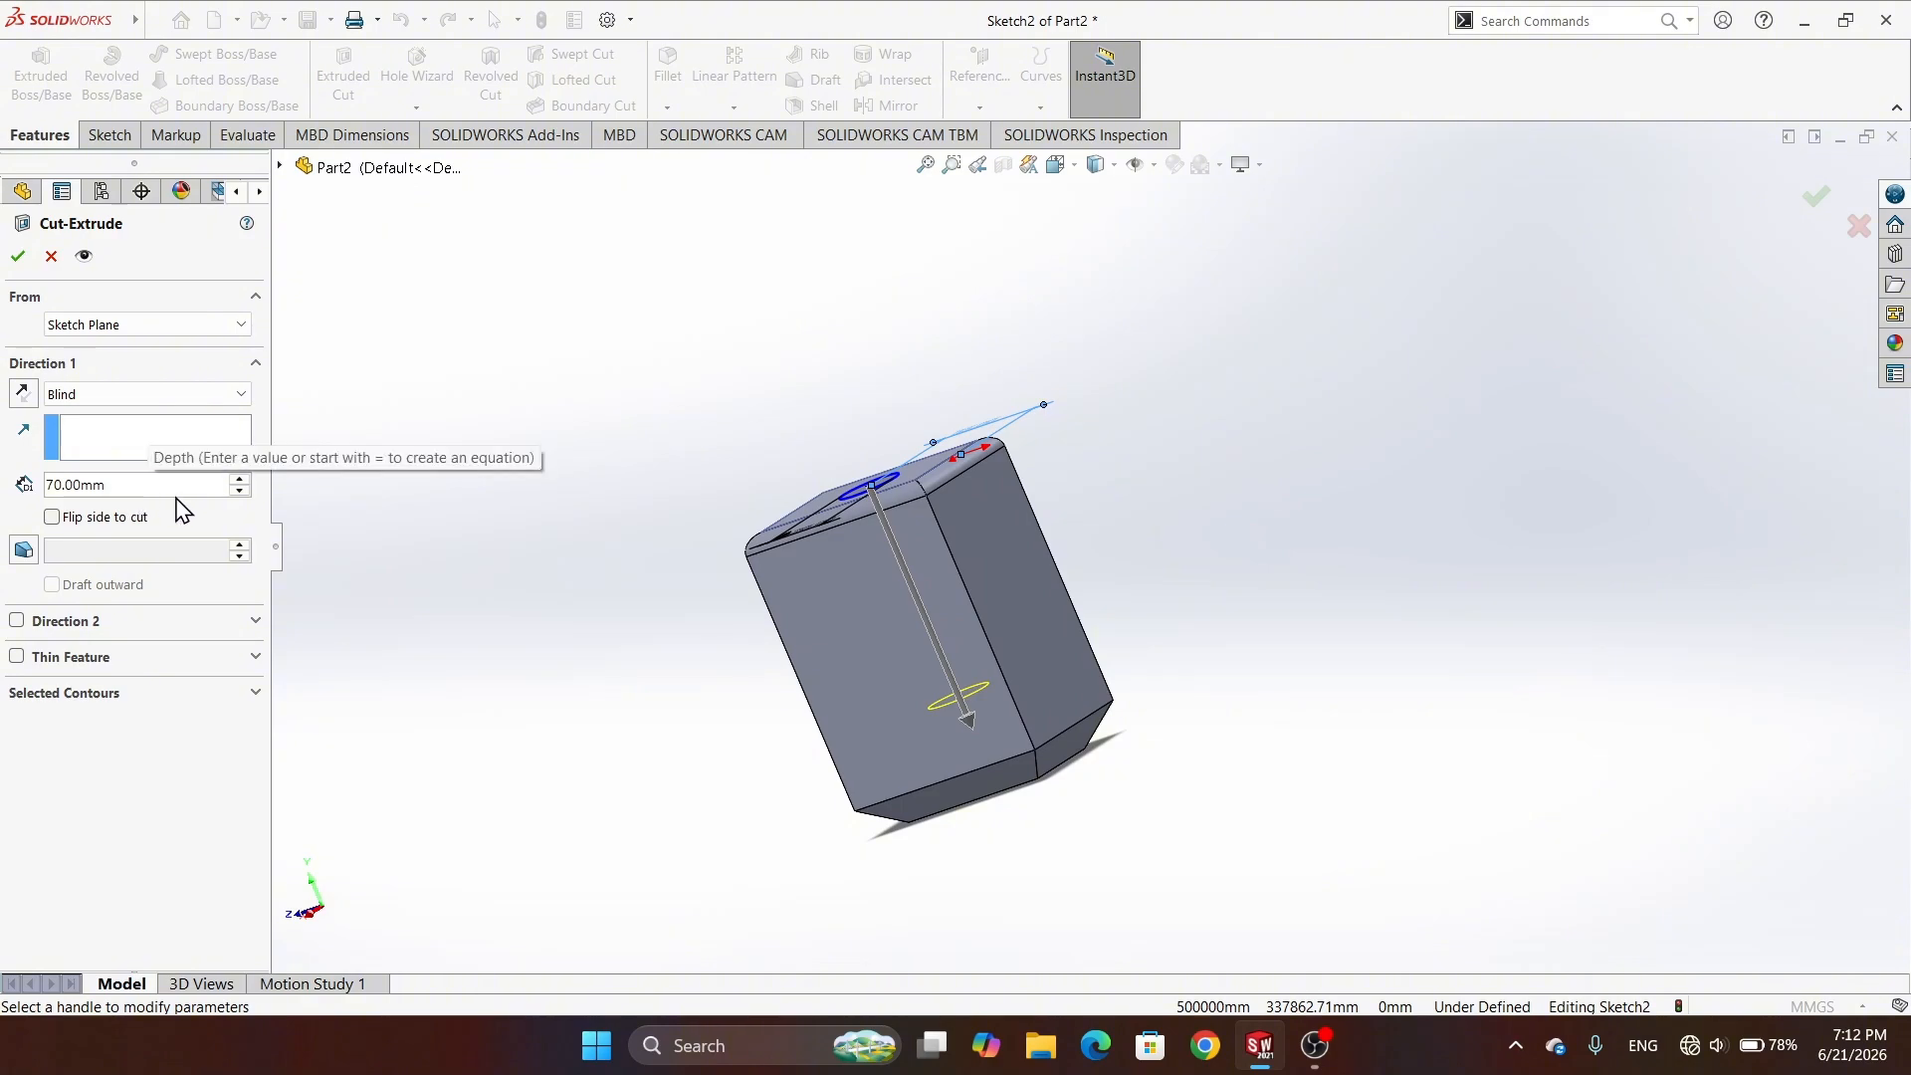
{"action": "left_click", "coordinate": [242, 396]}
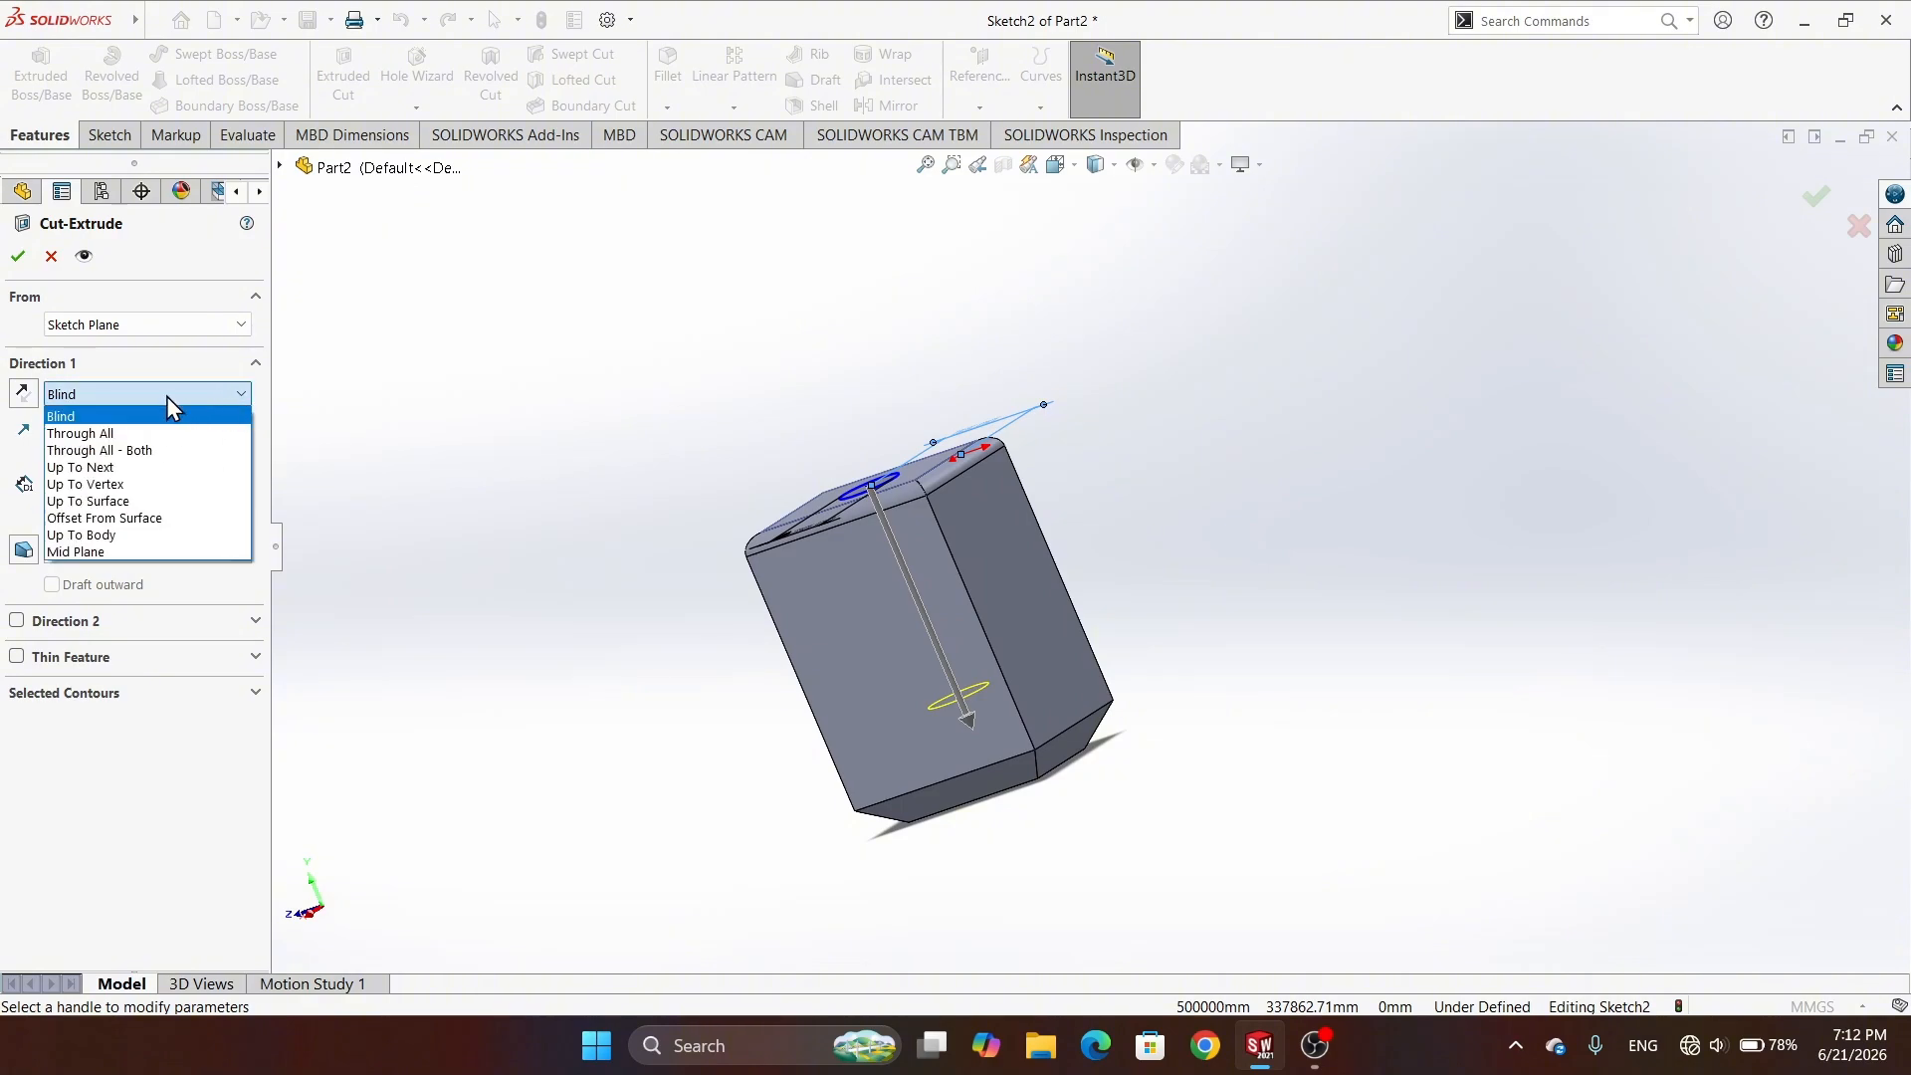
{"action": "left_click", "coordinate": [80, 433]}
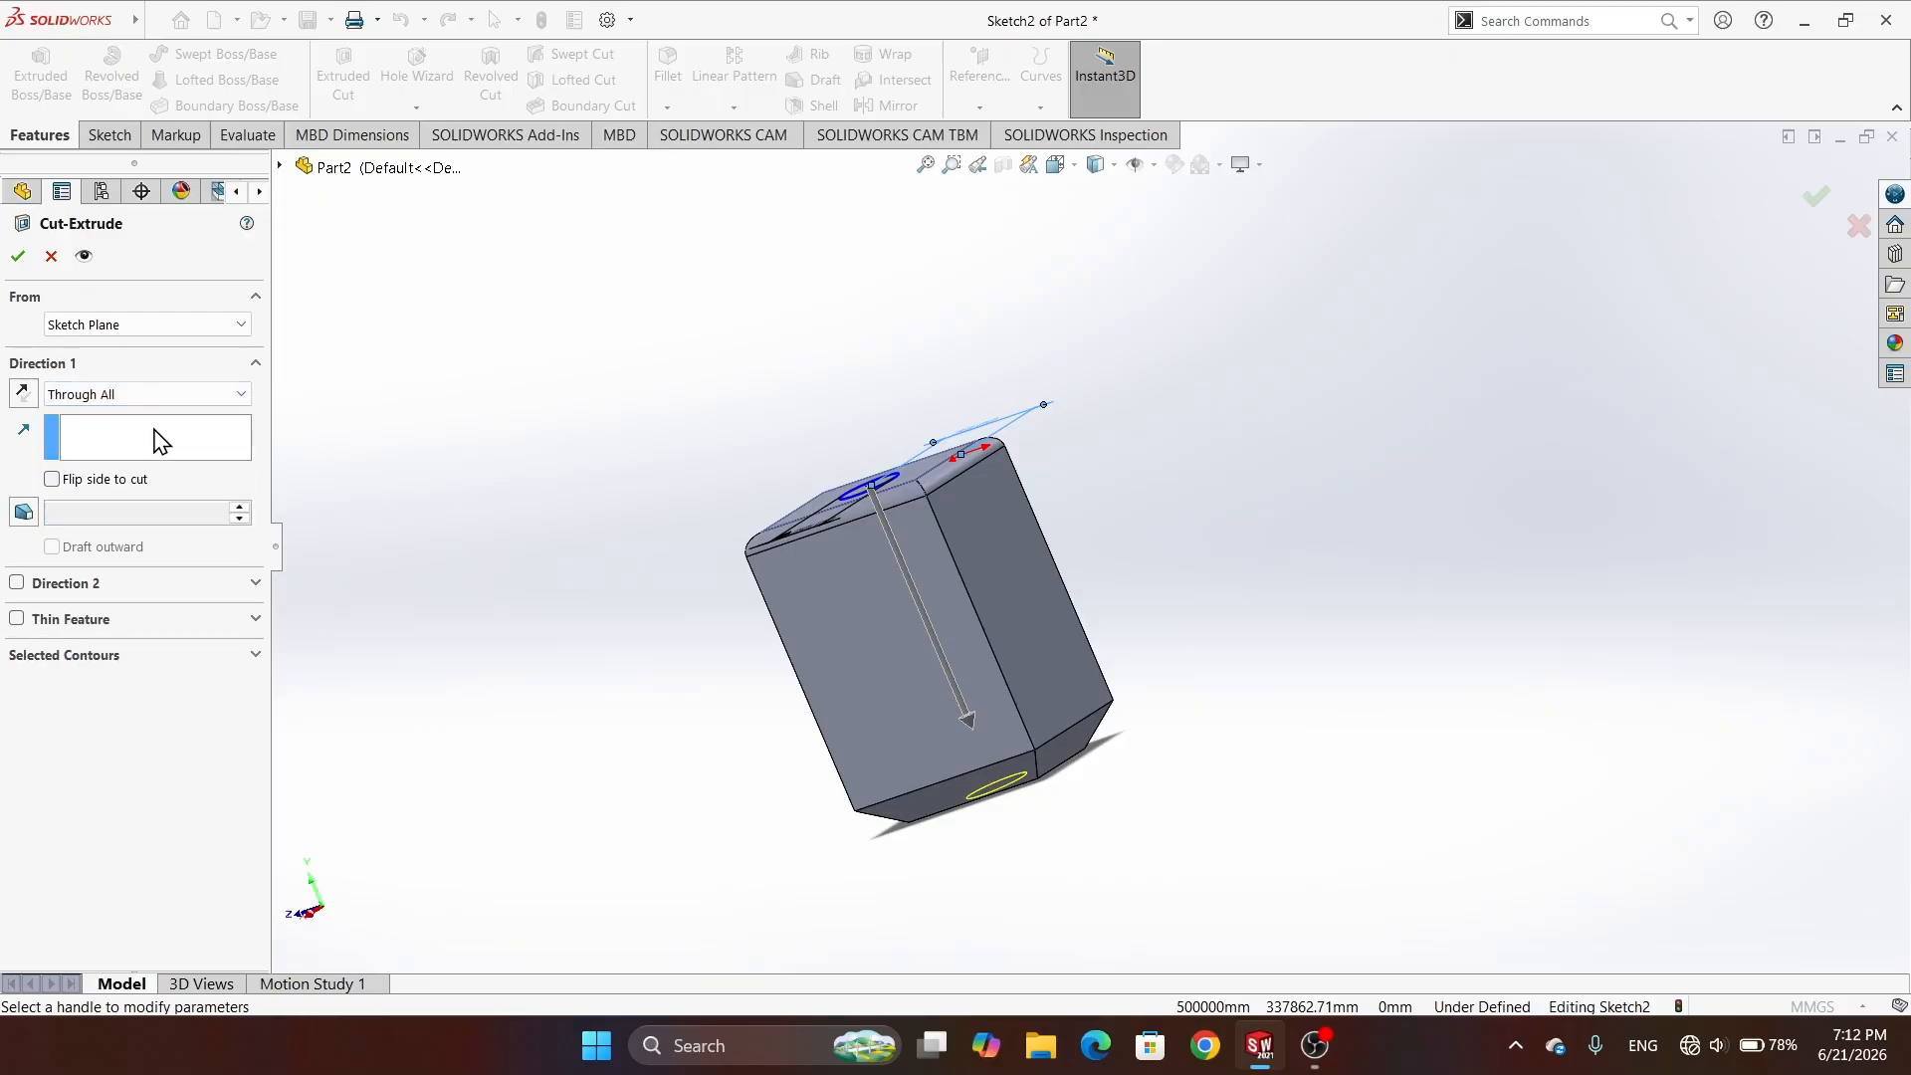
{"action": "middle_click_drag", "start_coordinate": [563, 423], "coordinate": [469, 495]}
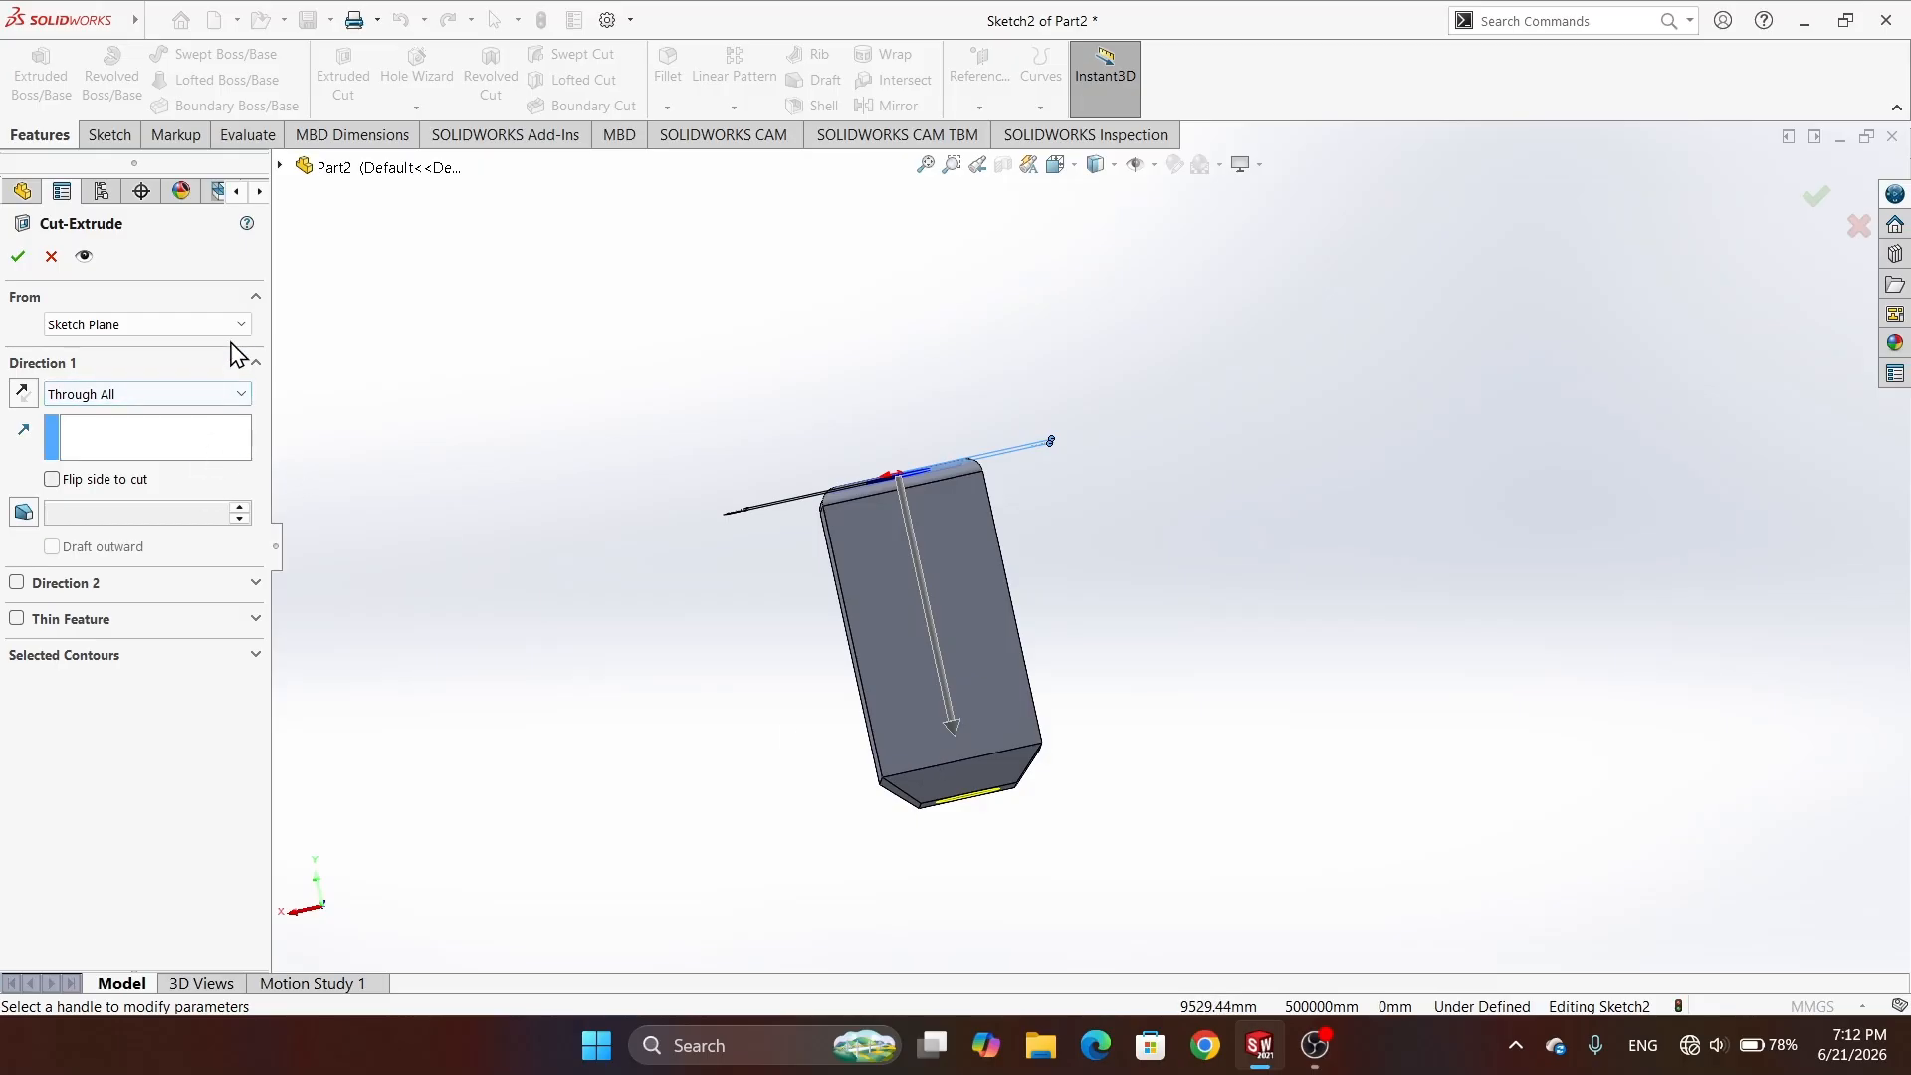
- Try the Blind, Mid Plane and Up To Body end conditions for the cut
{"action": "left_click", "coordinate": [241, 393]}
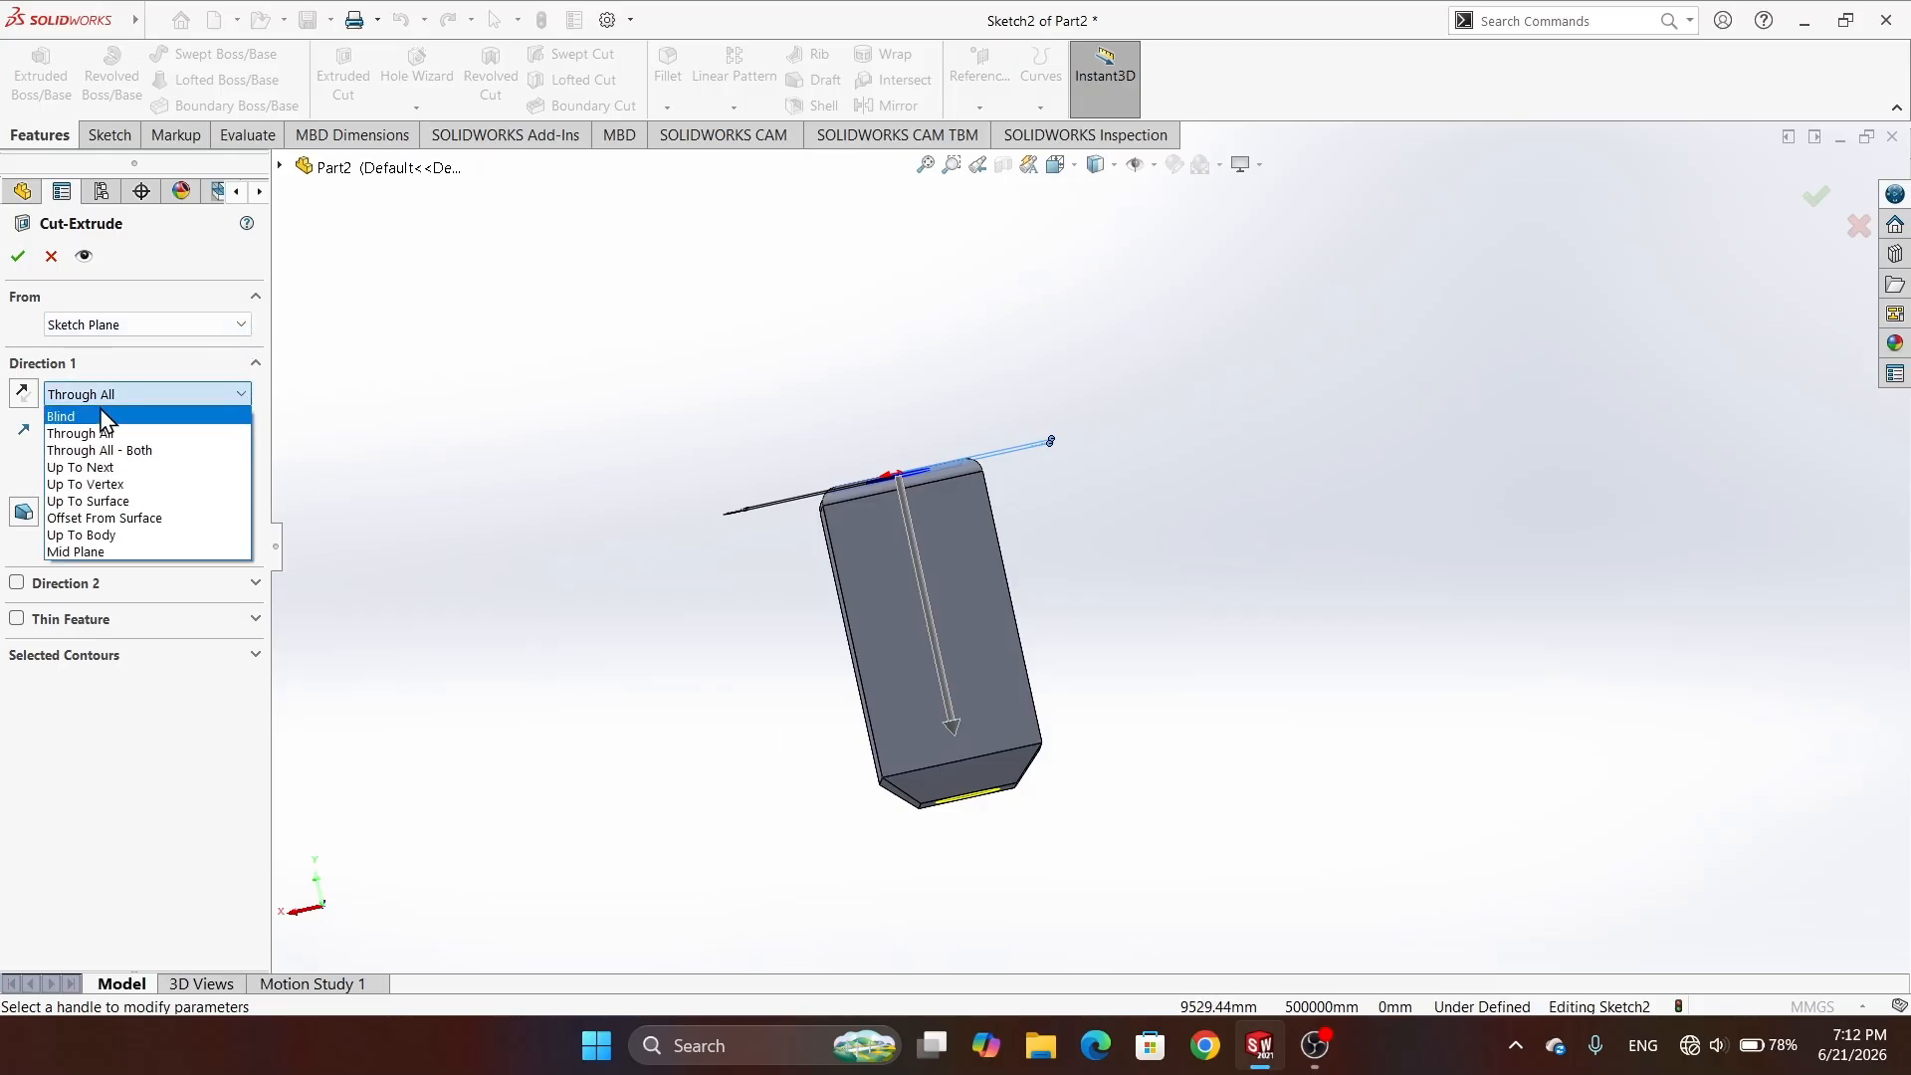
{"action": "left_click", "coordinate": [104, 418]}
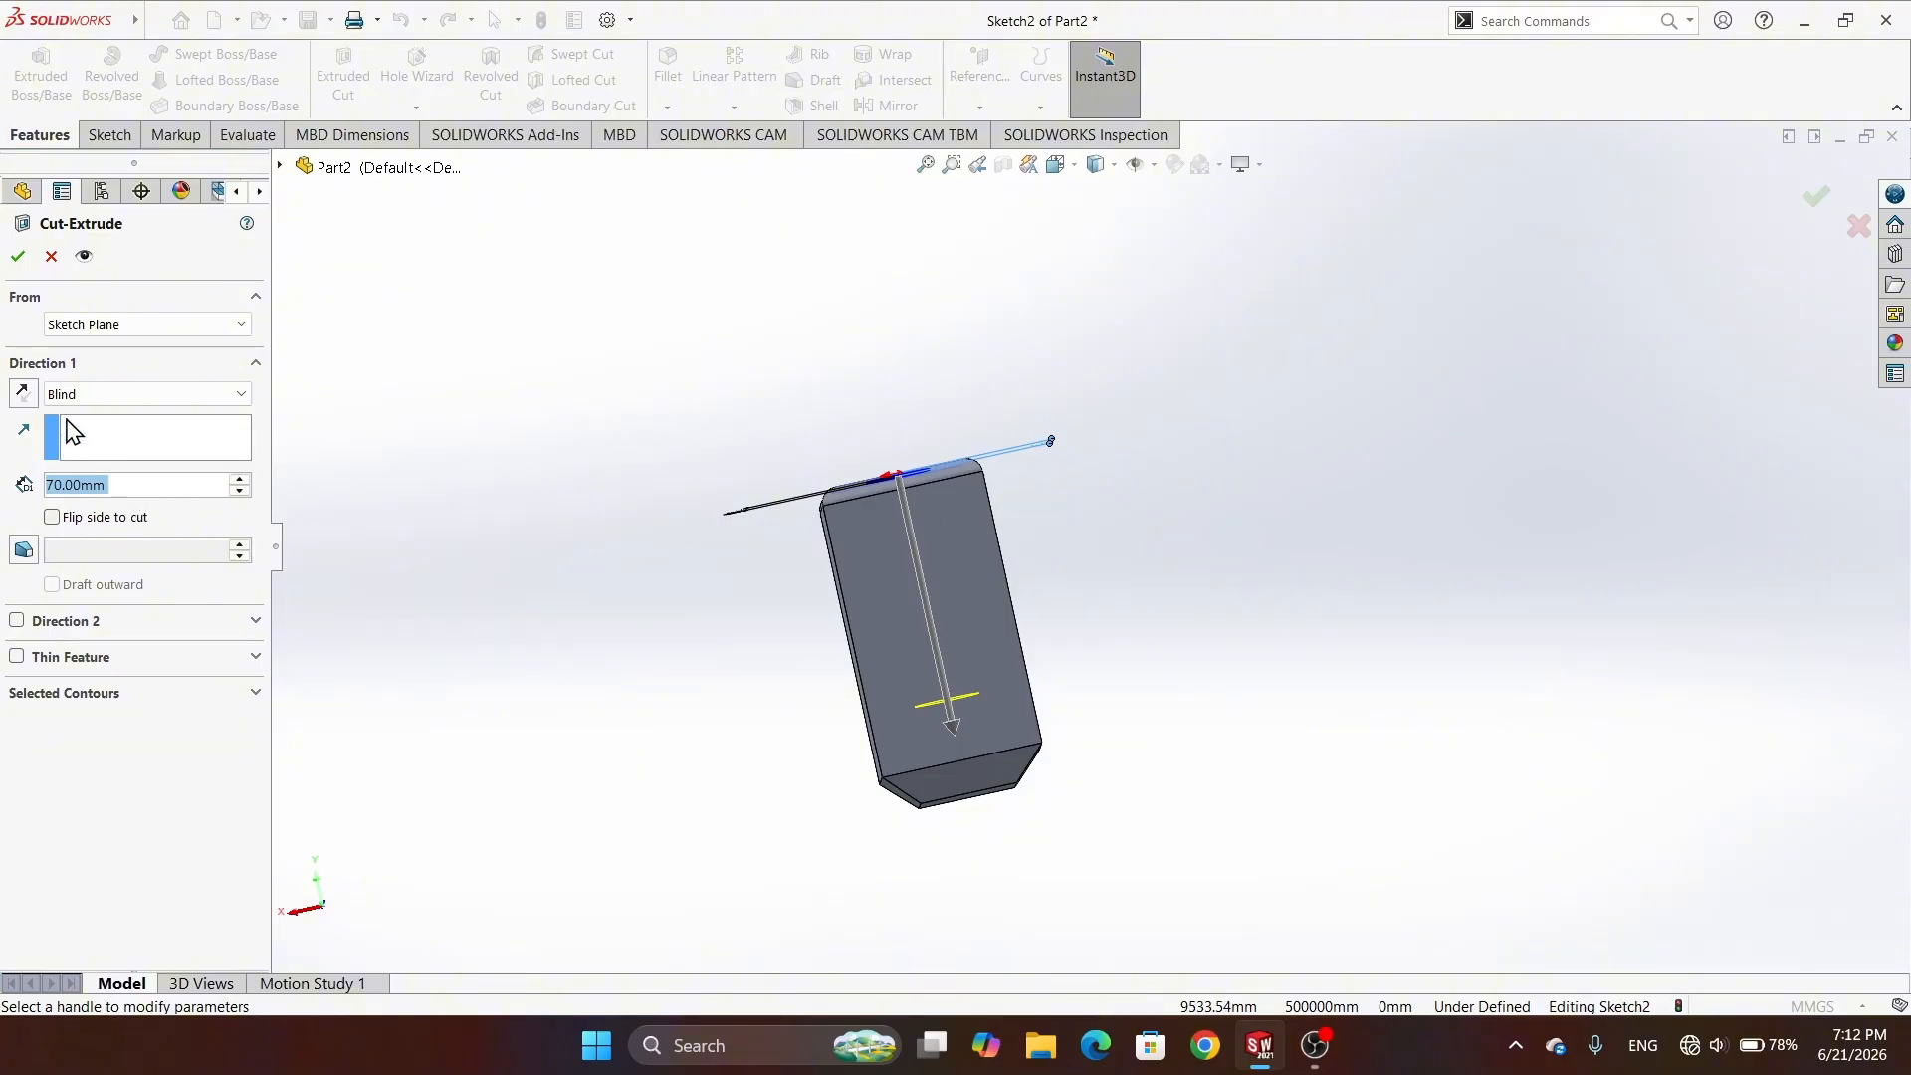
{"action": "left_click", "coordinate": [244, 394]}
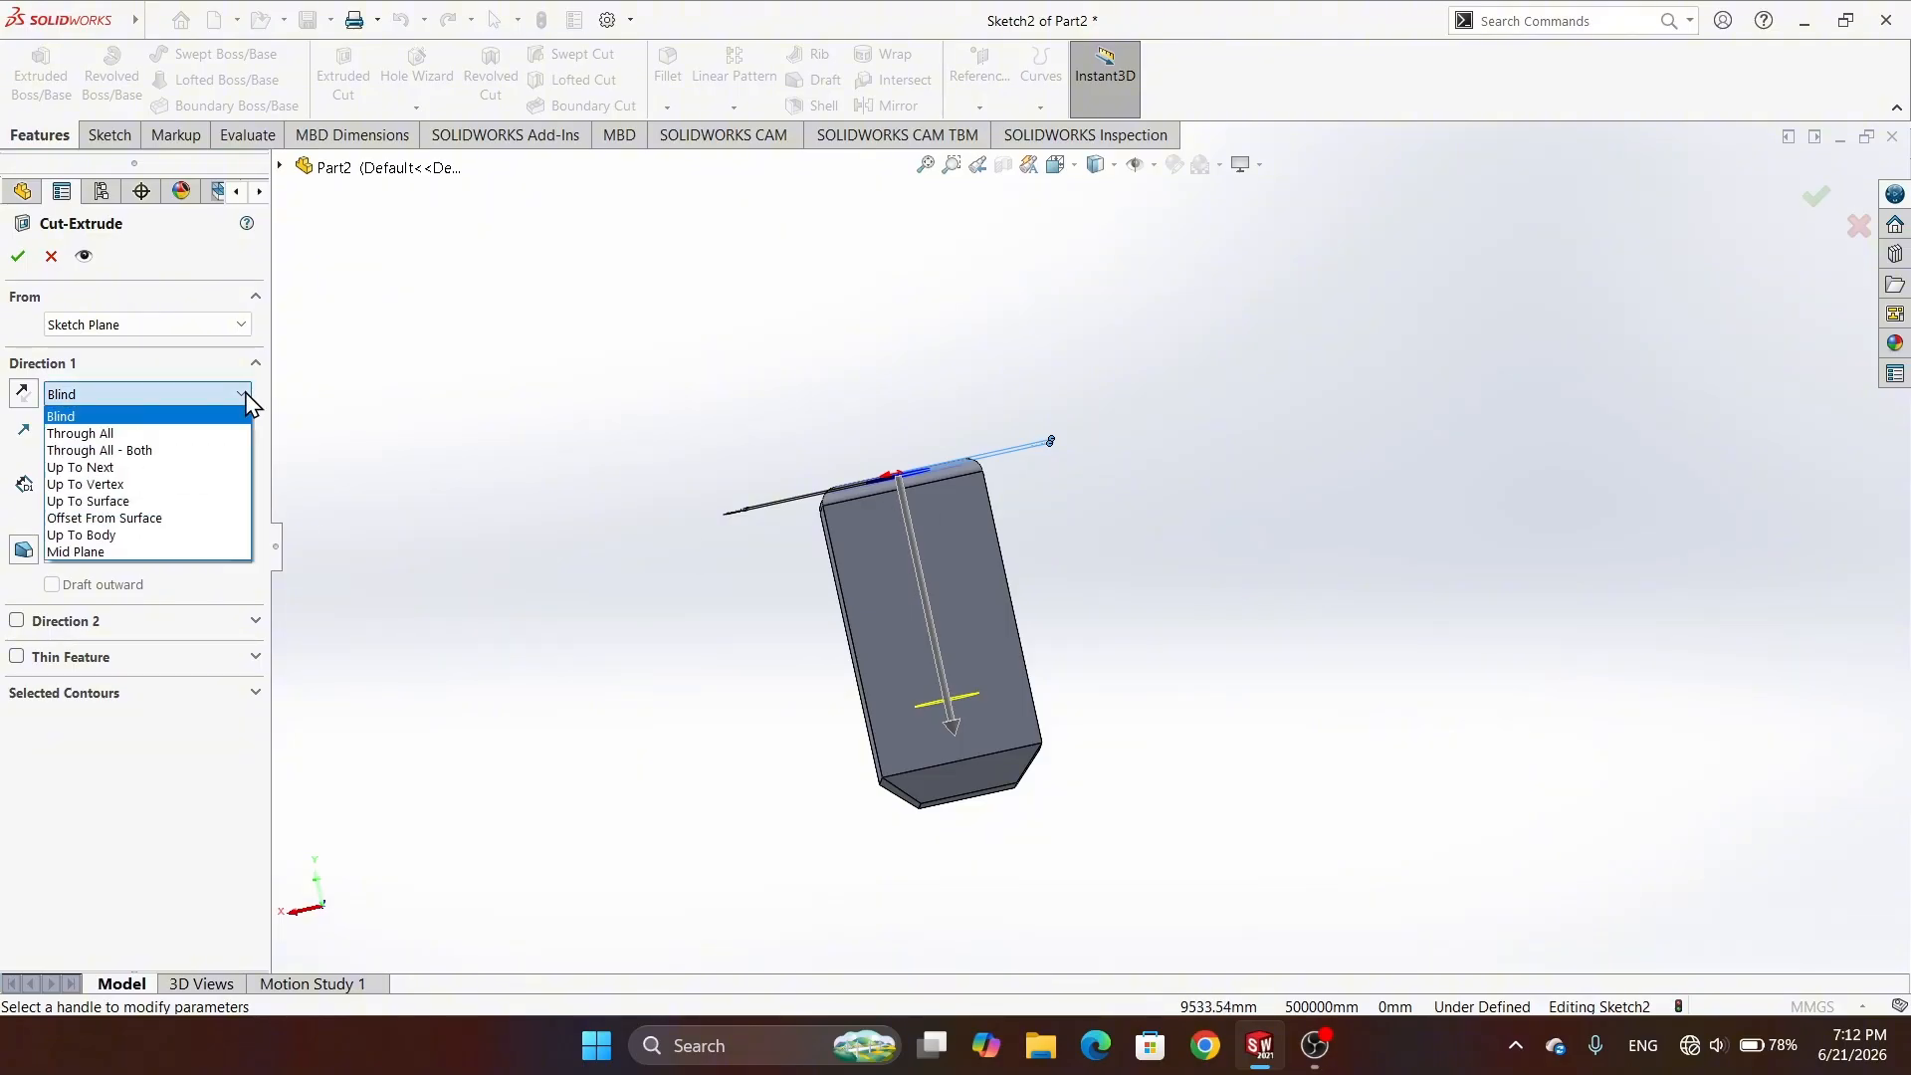
{"action": "left_click", "coordinate": [151, 553]}
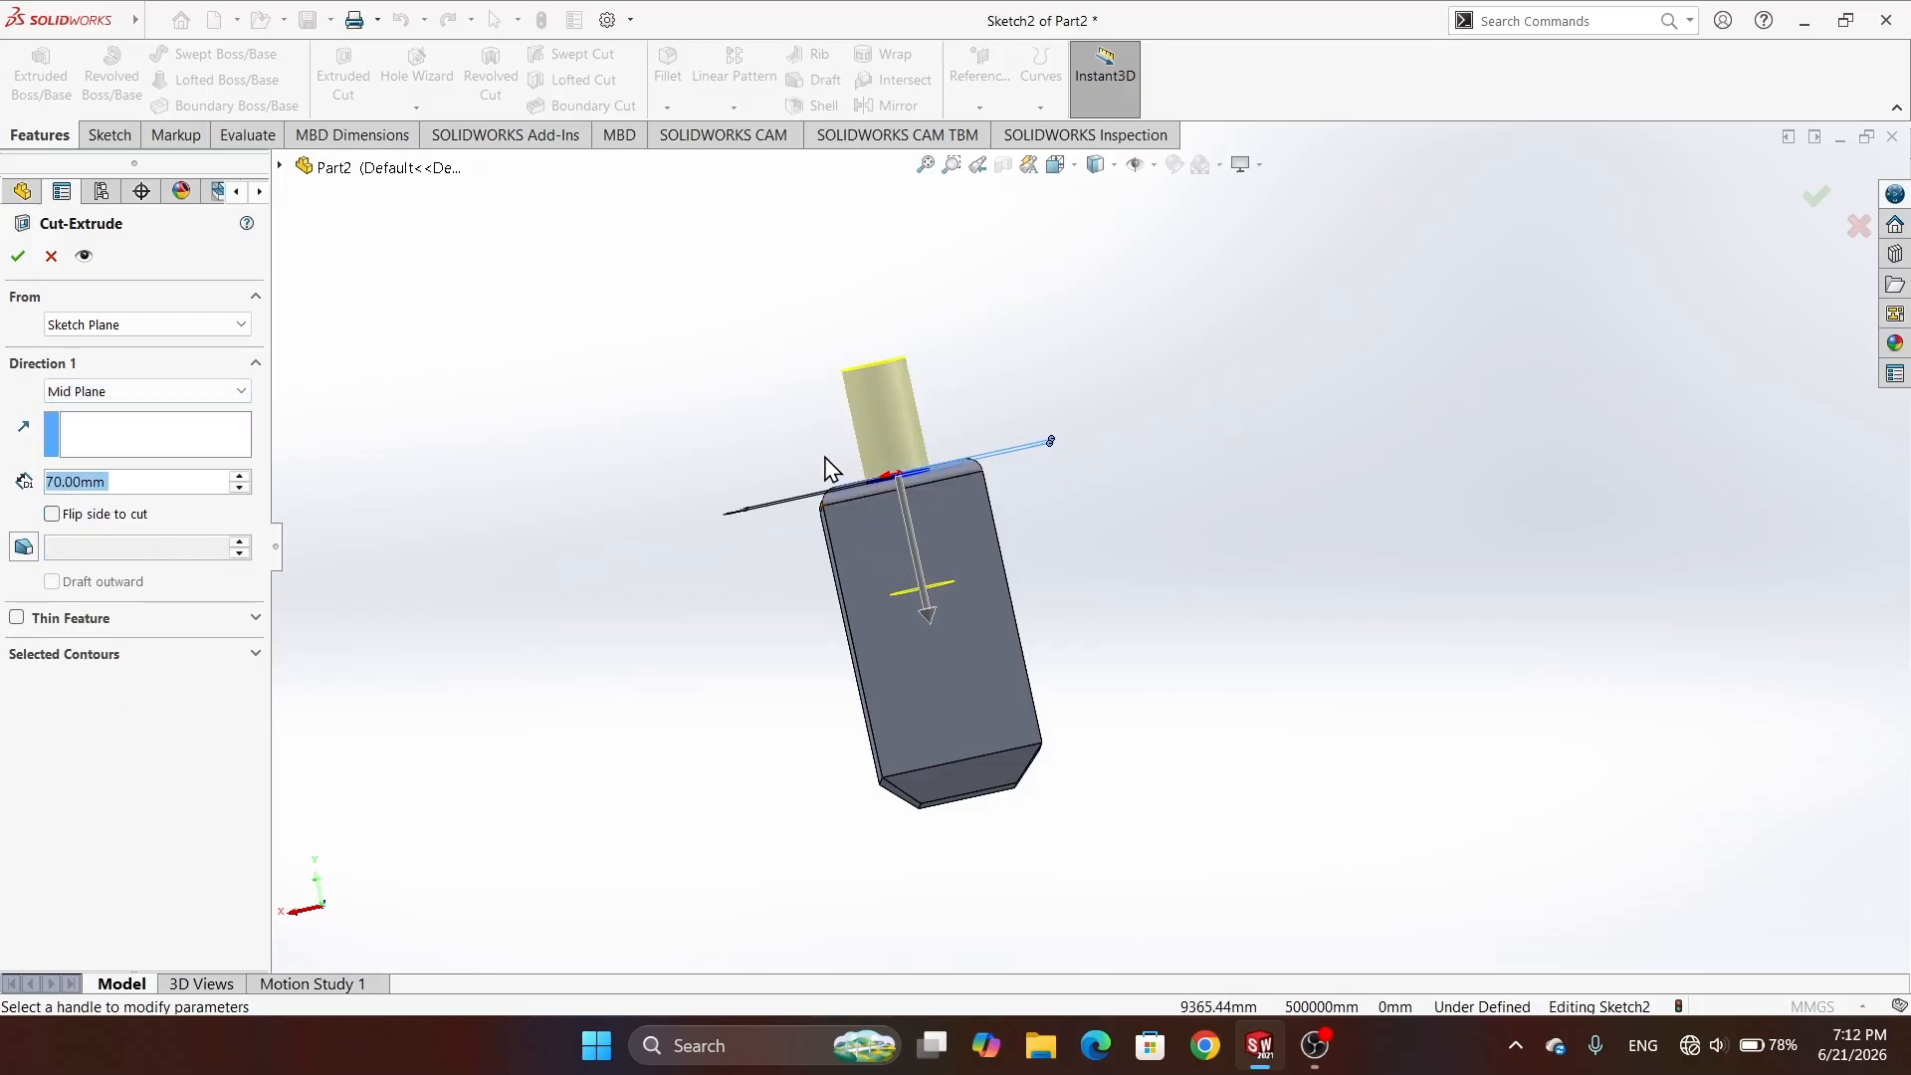
{"action": "left_click", "coordinate": [241, 391]}
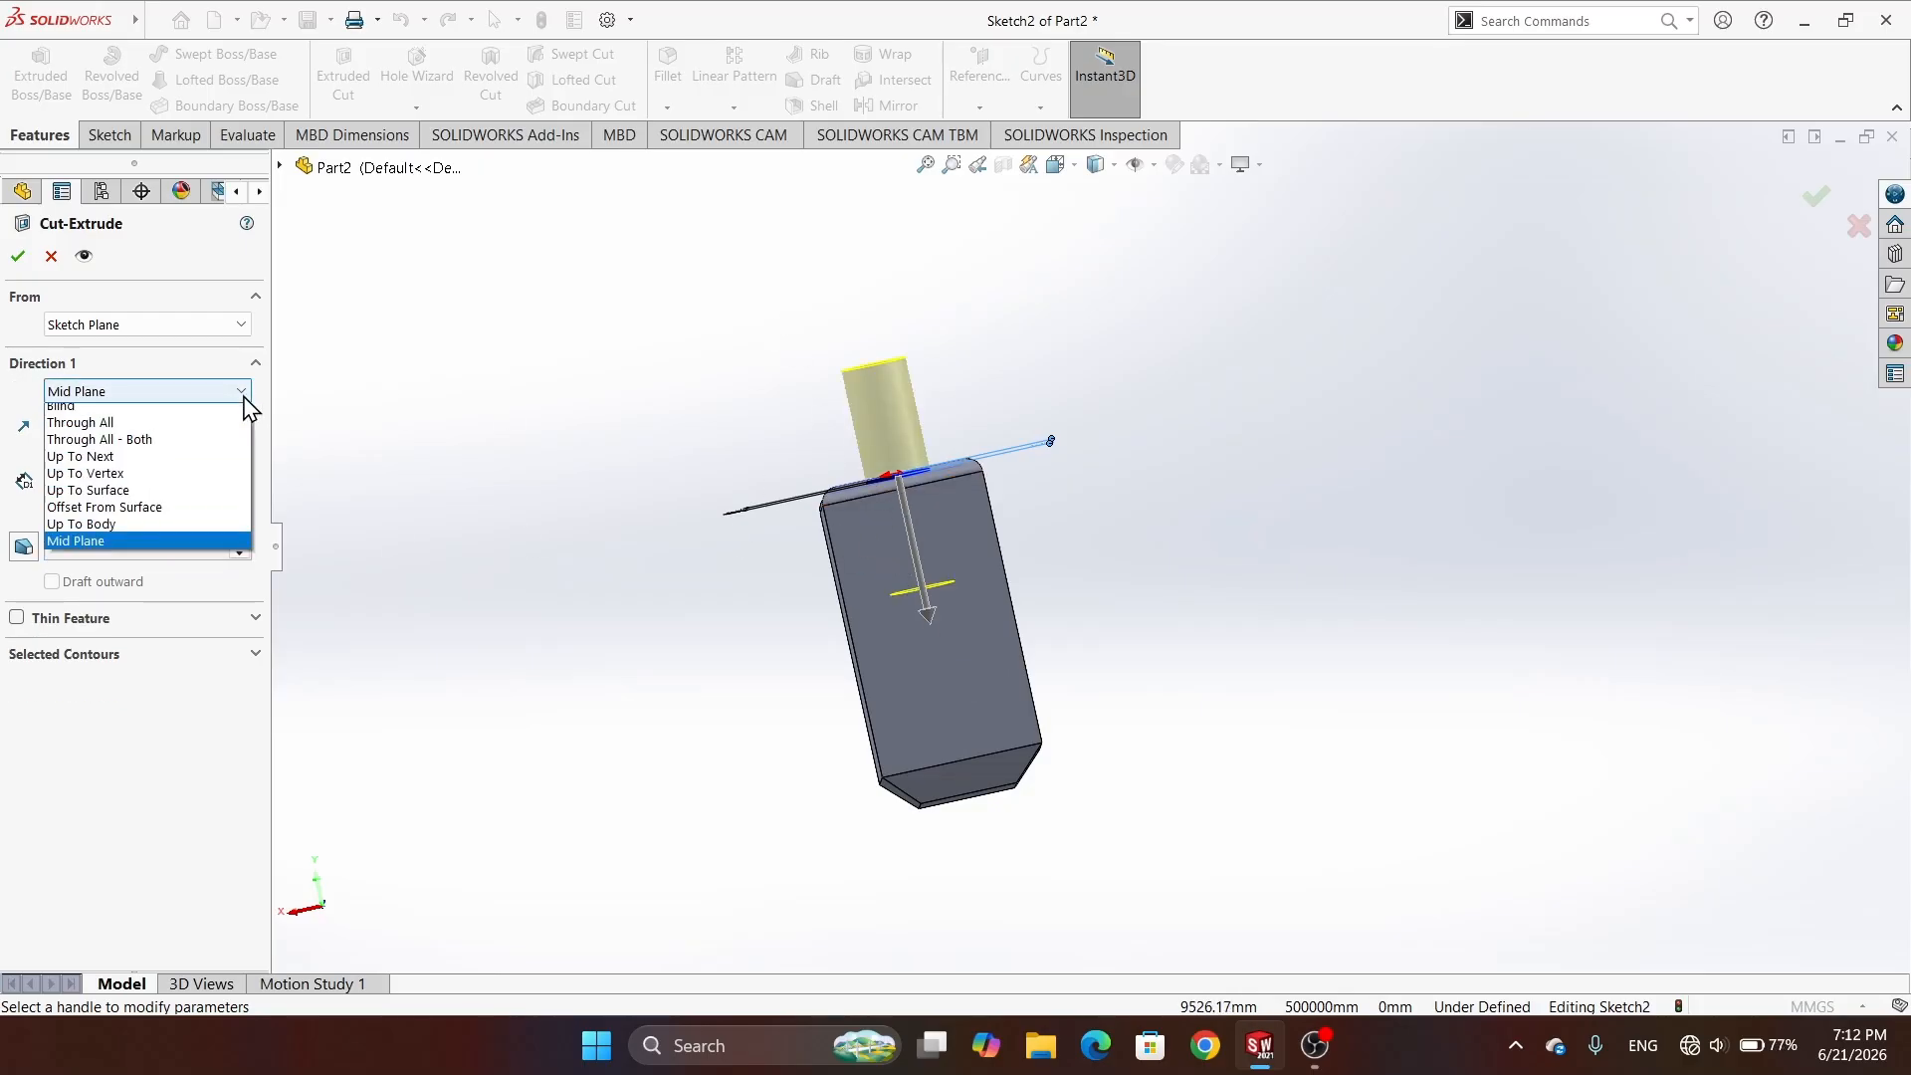
{"action": "left_click", "coordinate": [169, 531]}
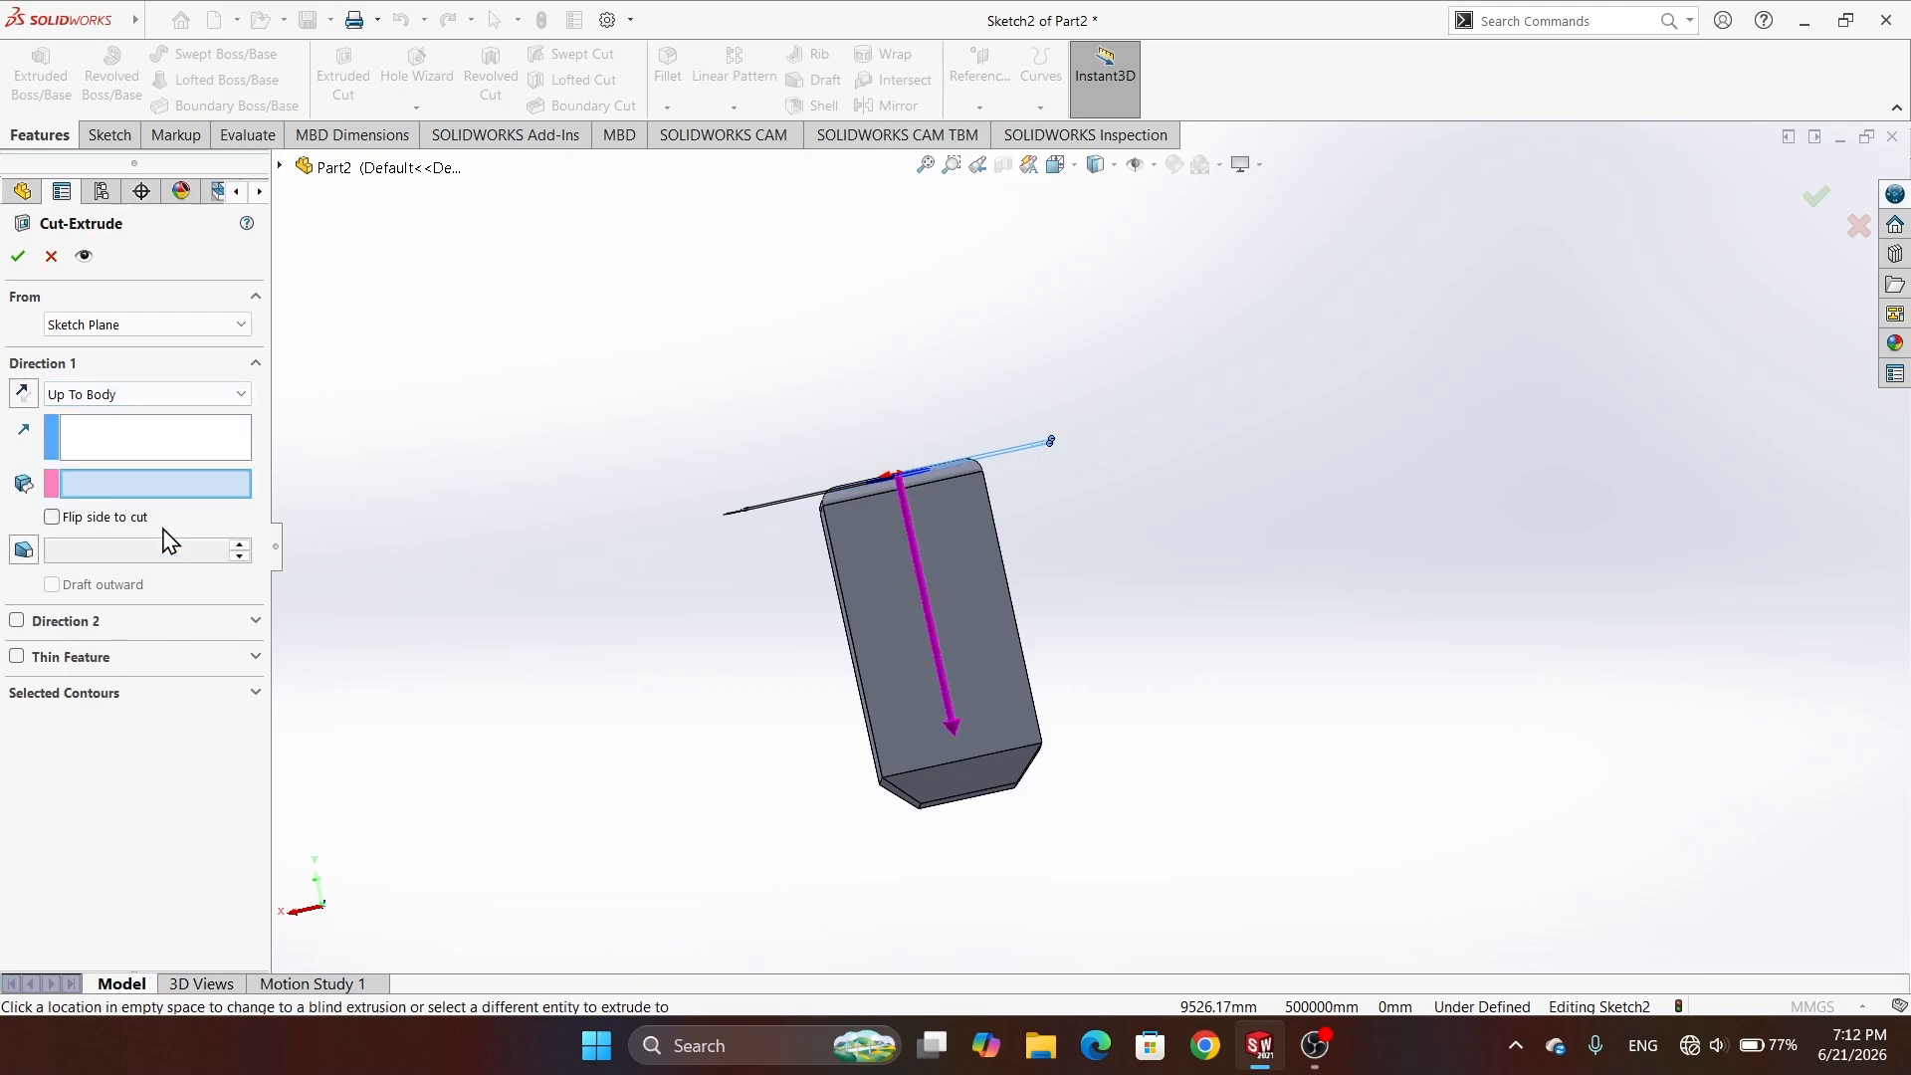
{"action": "left_click", "coordinate": [240, 396]}
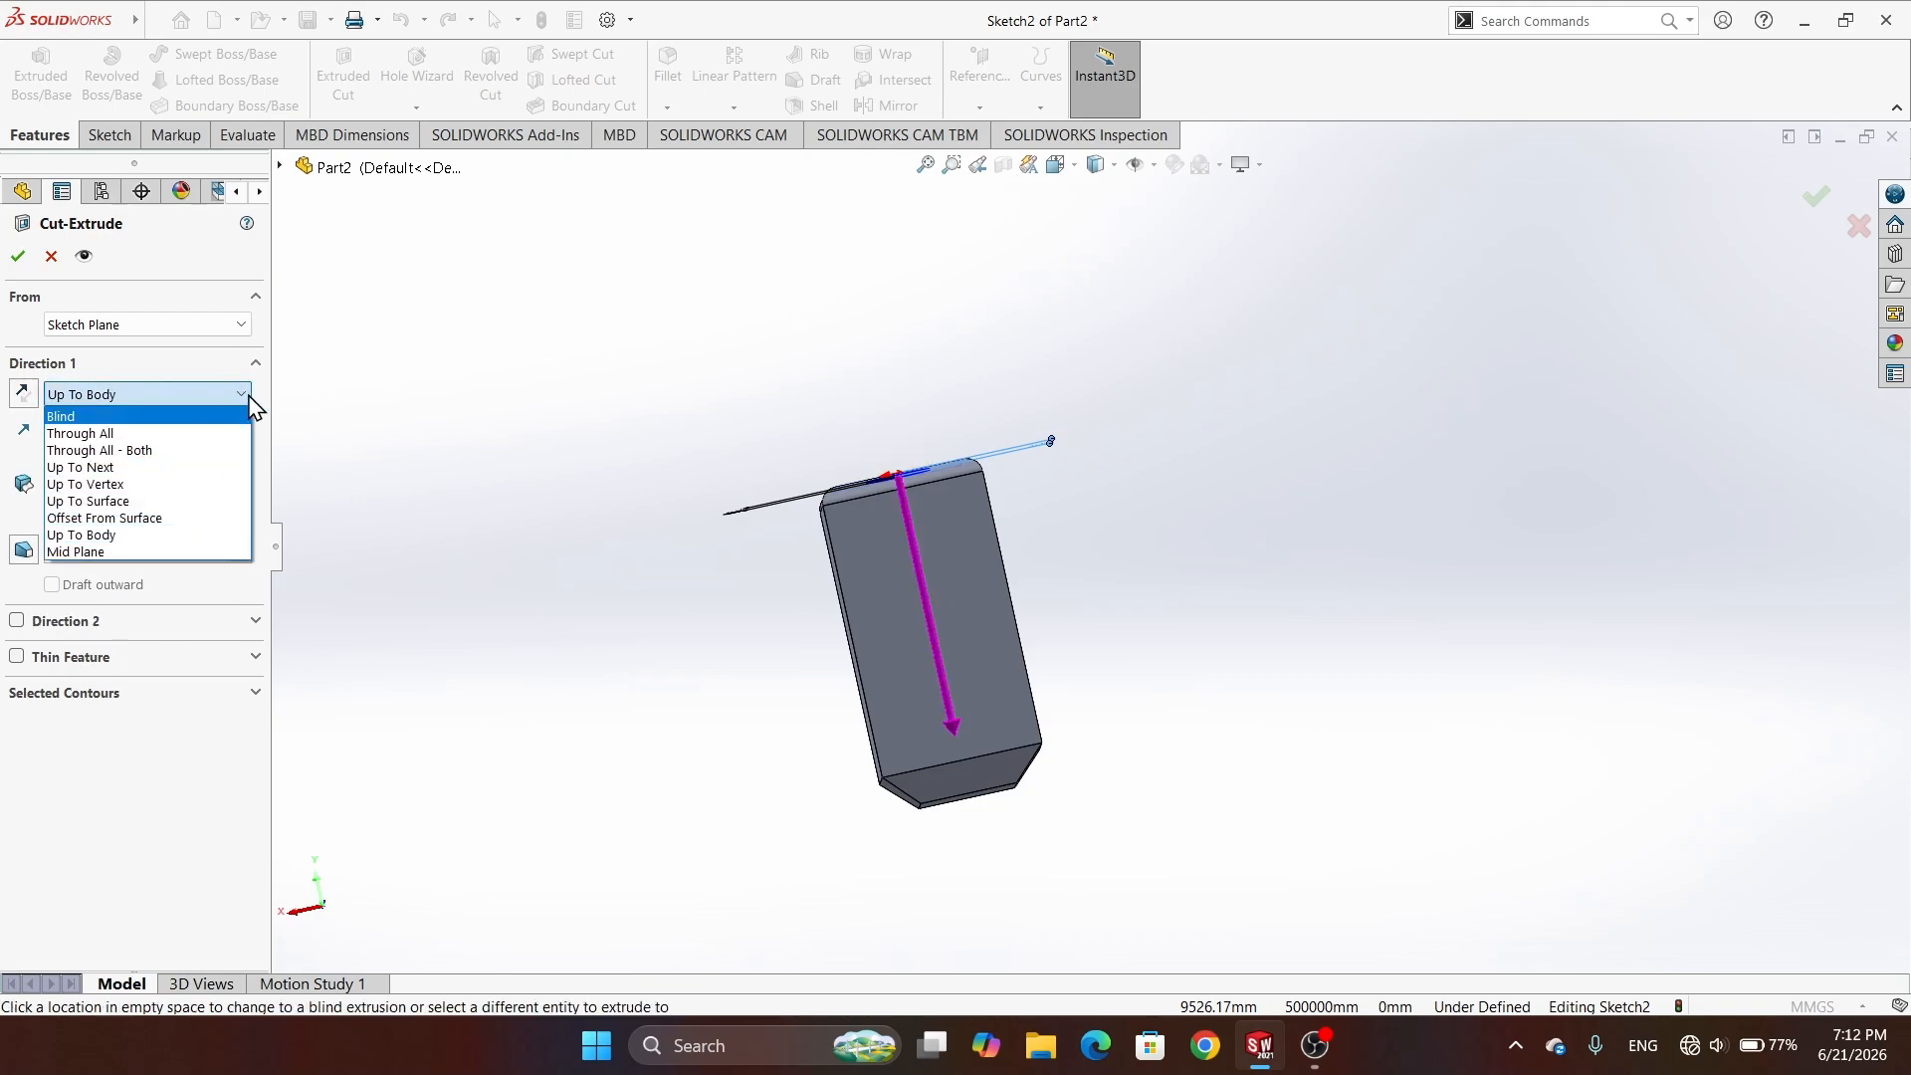
{"action": "left_click", "coordinate": [244, 399]}
- Cut the circle with the Through All end condition, directed from the top face down into the block, and inspect the hole from below
{"action": "left_click", "coordinate": [243, 396]}
{"action": "left_click", "coordinate": [170, 431]}
{"action": "mouse_move", "coordinate": [554, 470]}
{"action": "middle_mouse_down"}
{"action": "mouse_move", "coordinate": [610, 498]}
{"action": "mouse_move", "coordinate": [546, 497]}
{"action": "middle_mouse_up"}
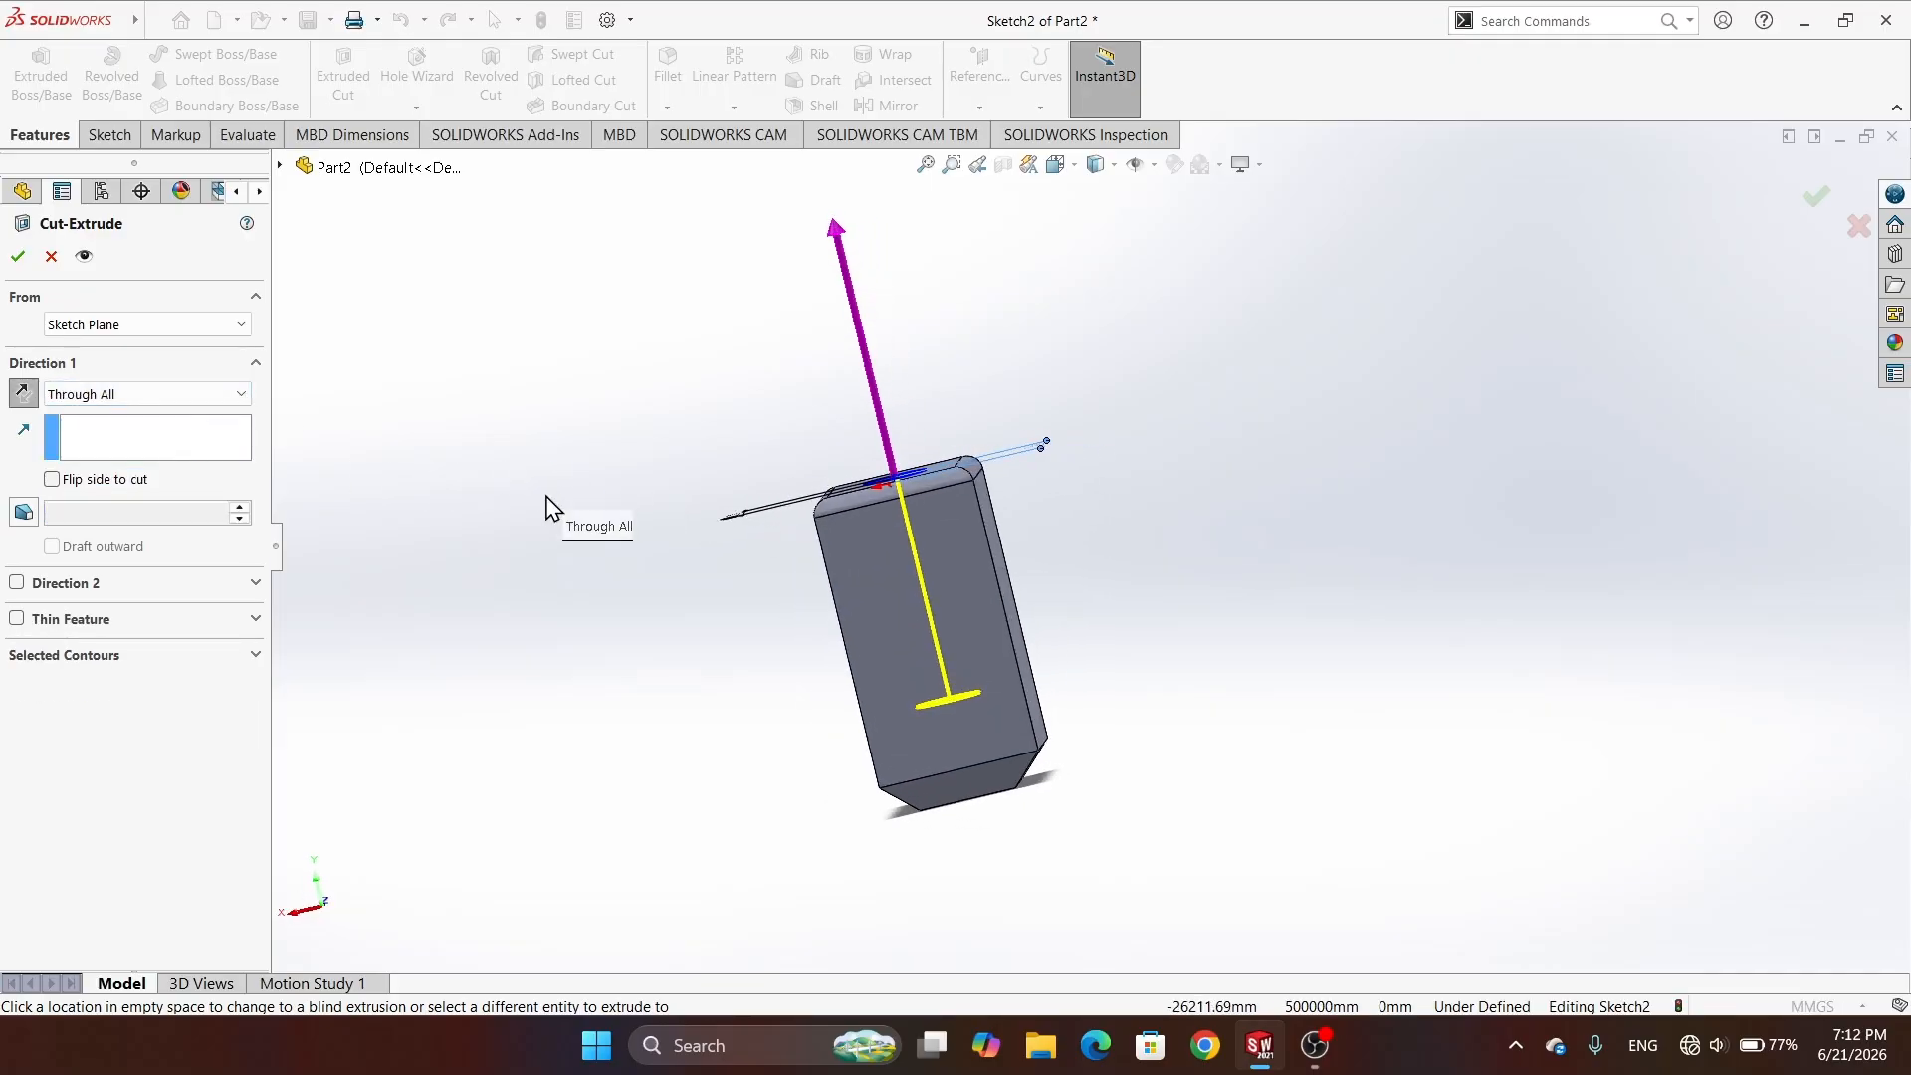
{"action": "left_click", "coordinate": [23, 394]}
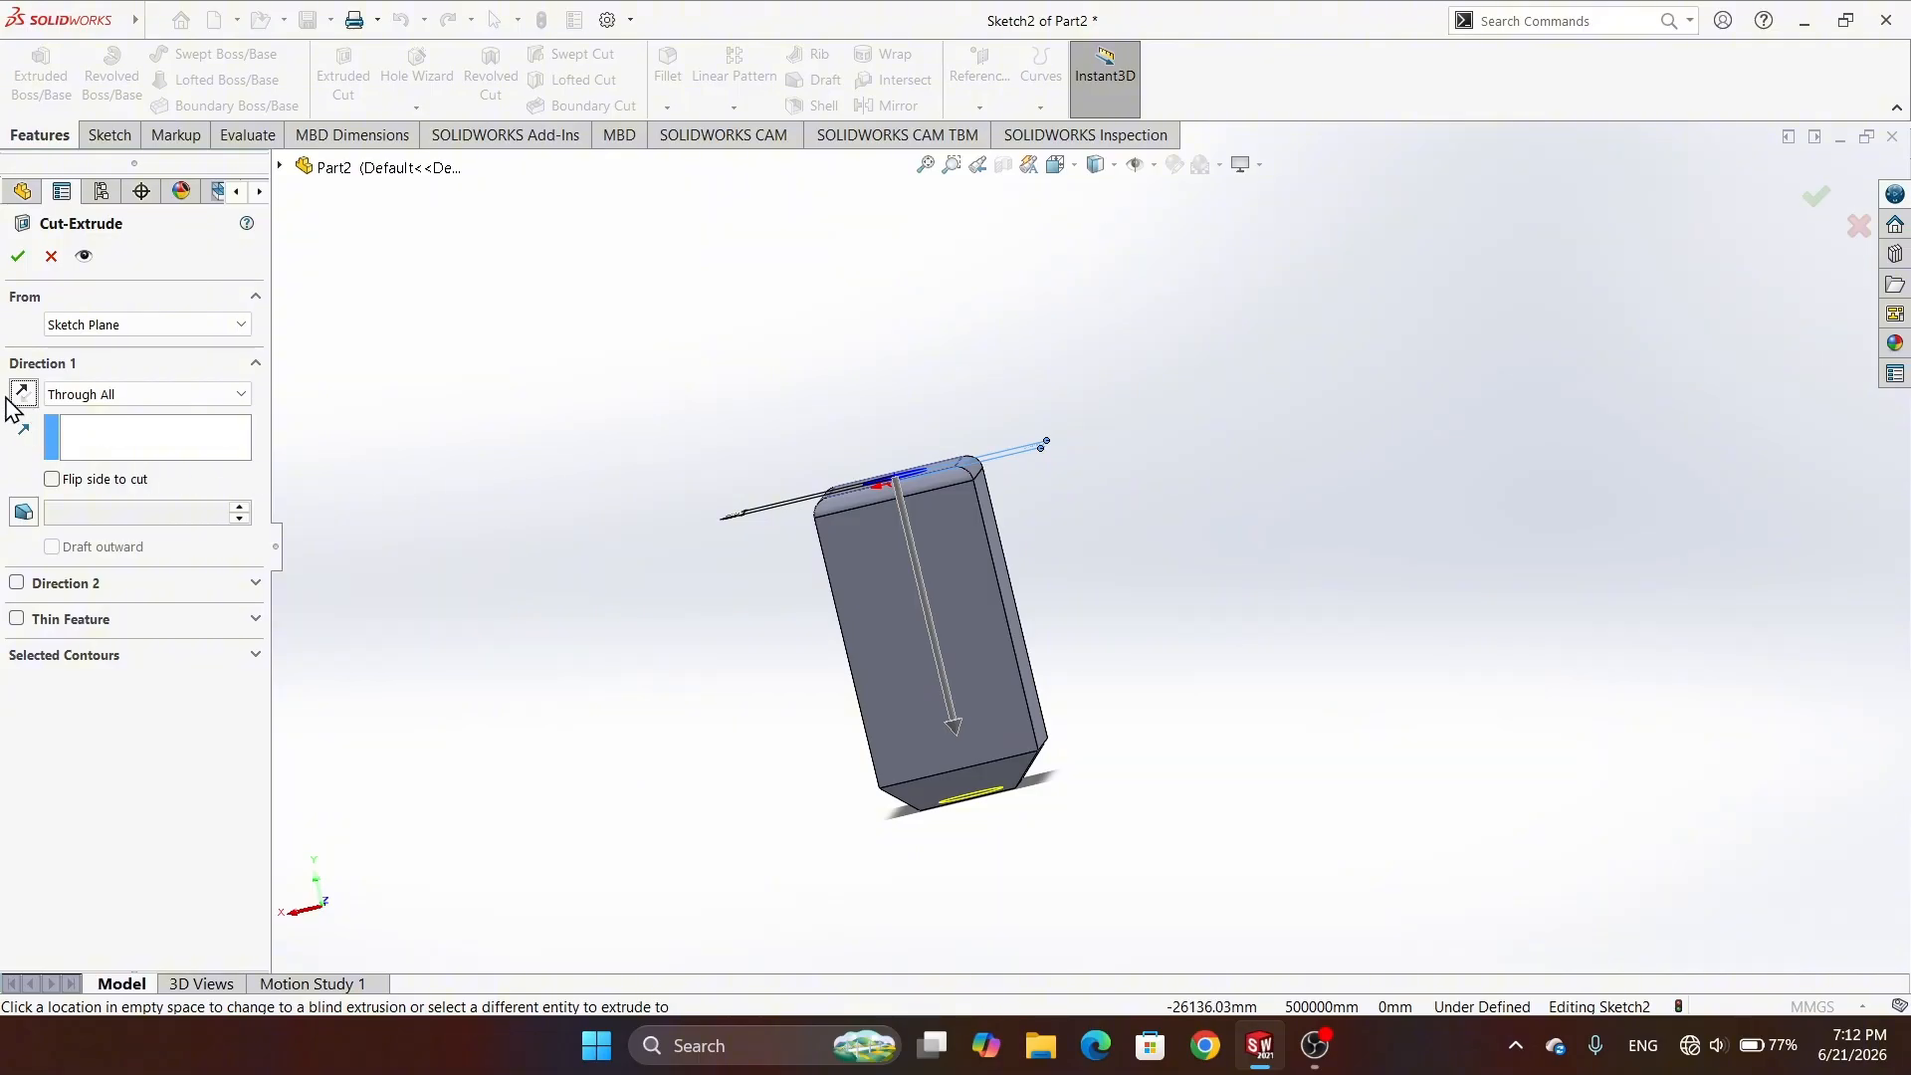
{"action": "left_click", "coordinate": [23, 394]}
{"action": "left_click", "coordinate": [22, 395]}
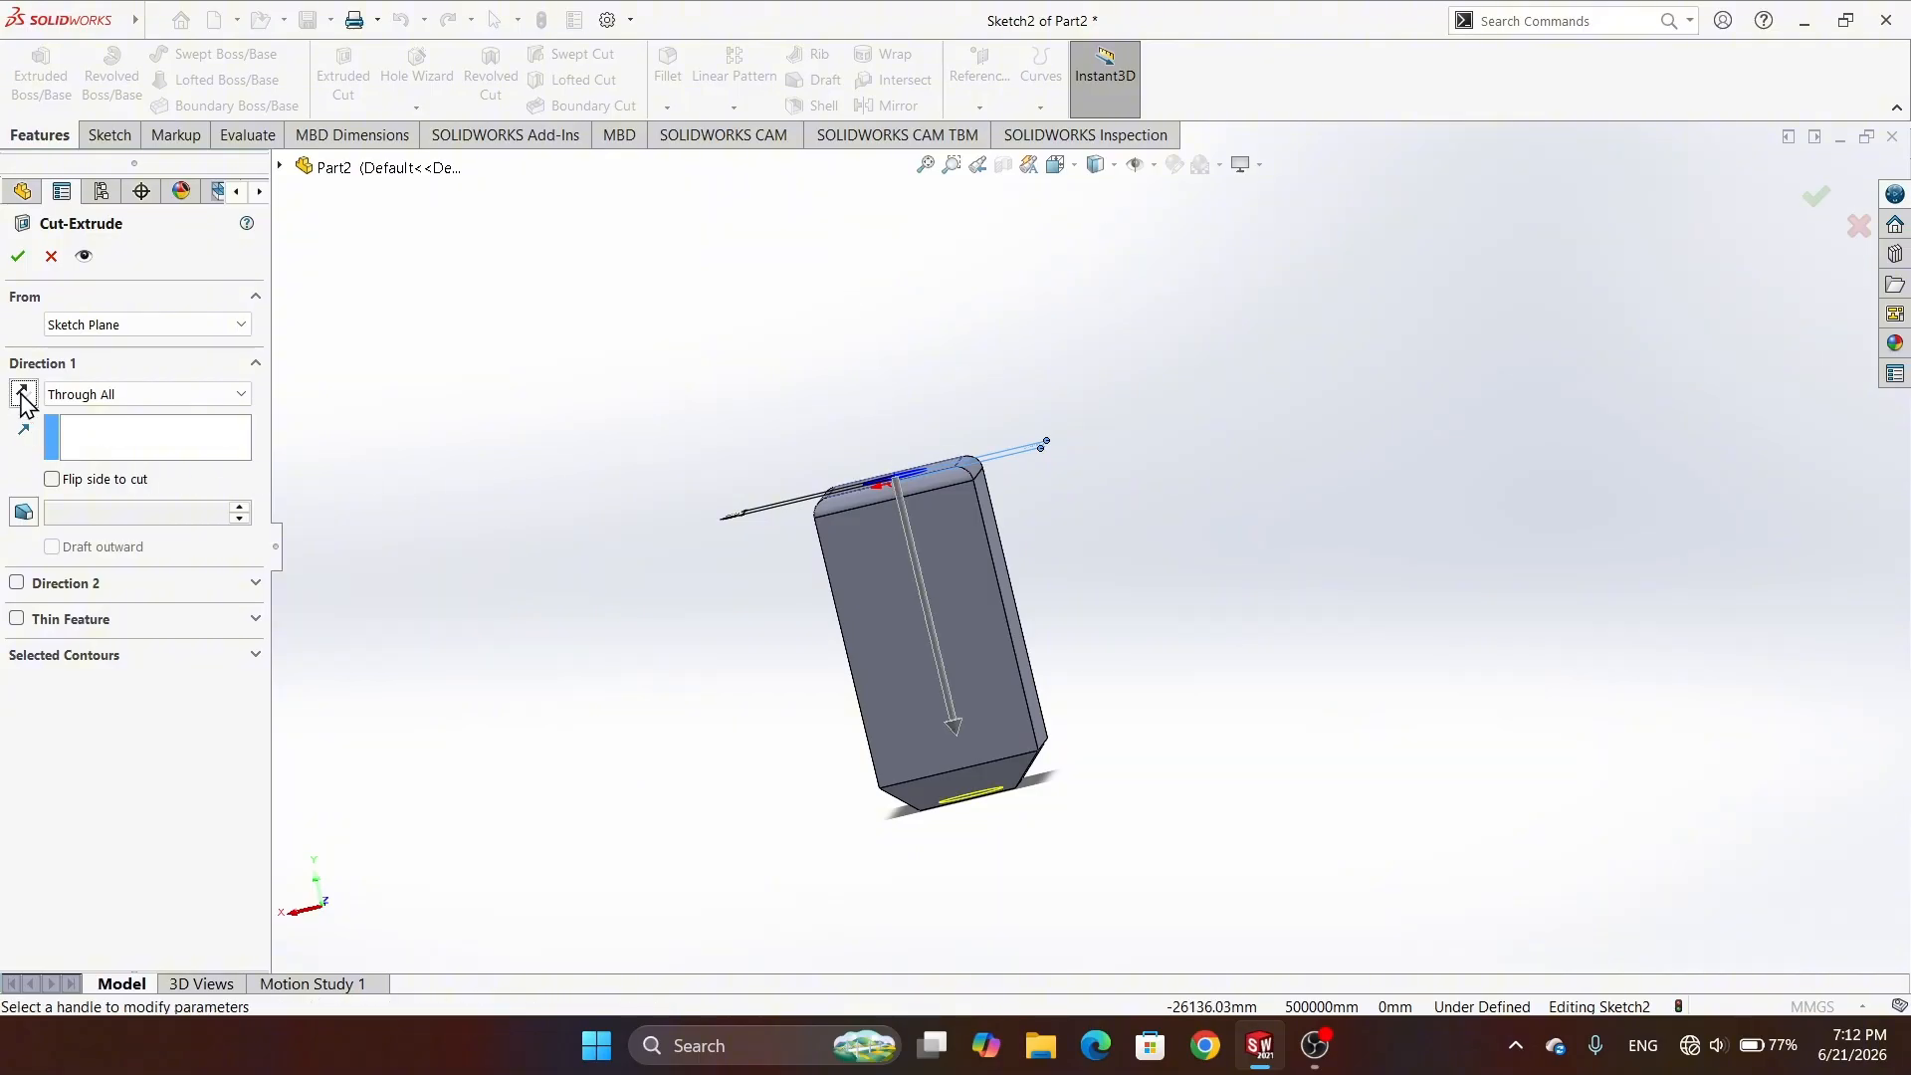
{"action": "left_click", "coordinate": [23, 395]}
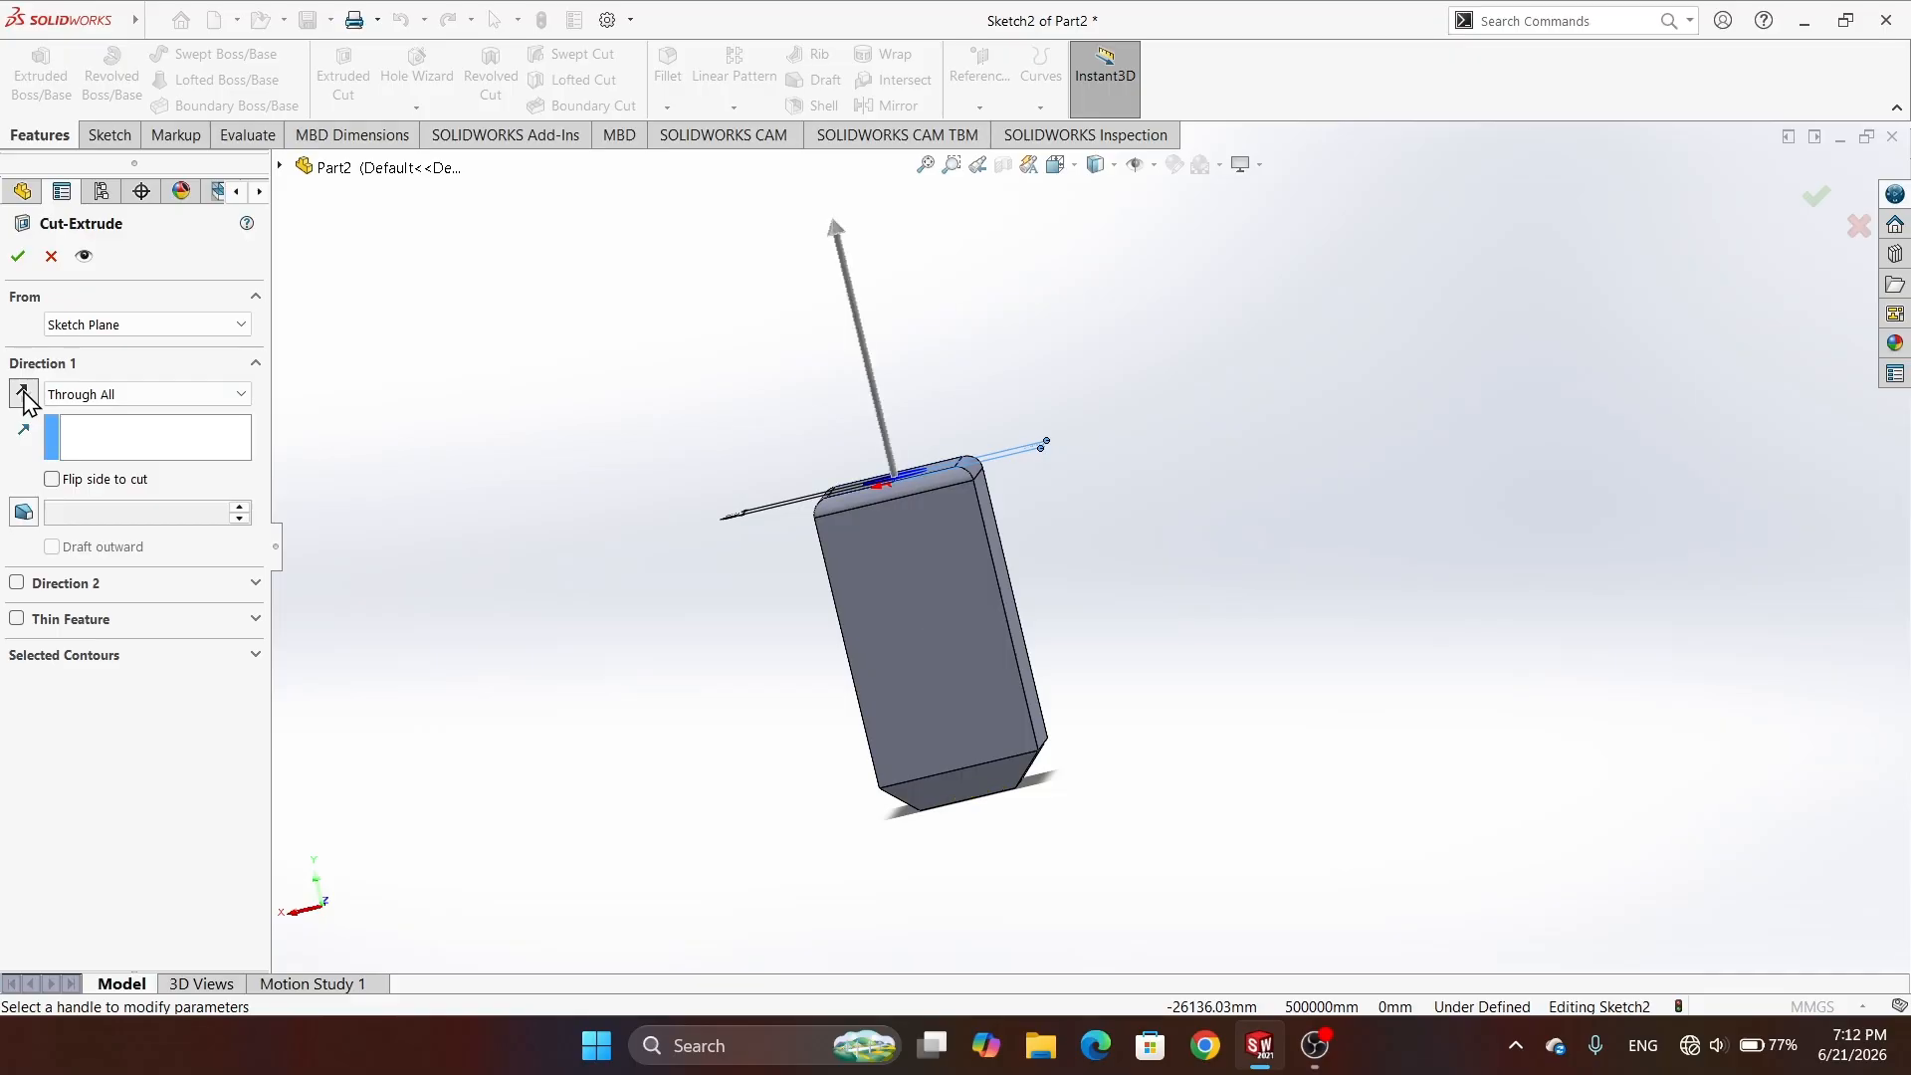
{"action": "left_click", "coordinate": [23, 395]}
{"action": "middle_click_drag", "start_coordinate": [616, 431], "coordinate": [717, 439]}
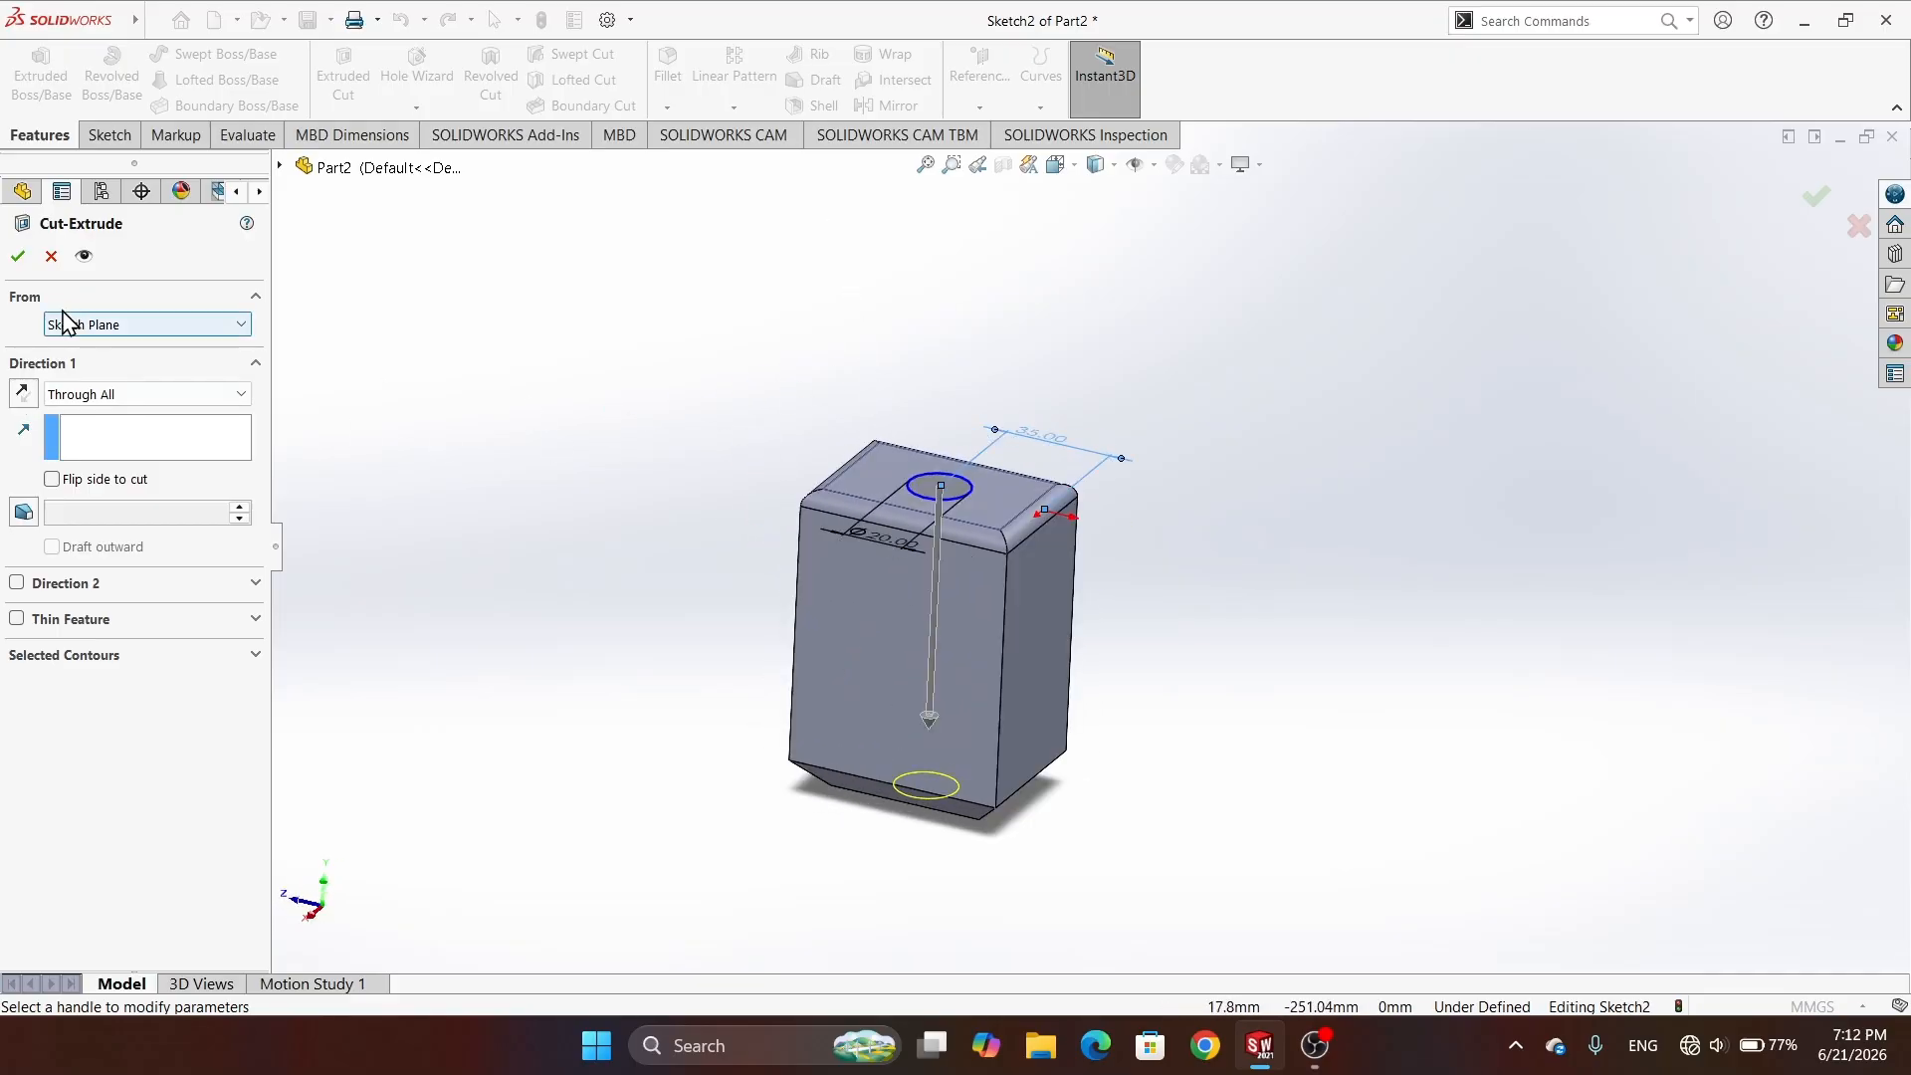
{"action": "left_click", "coordinate": [17, 261]}
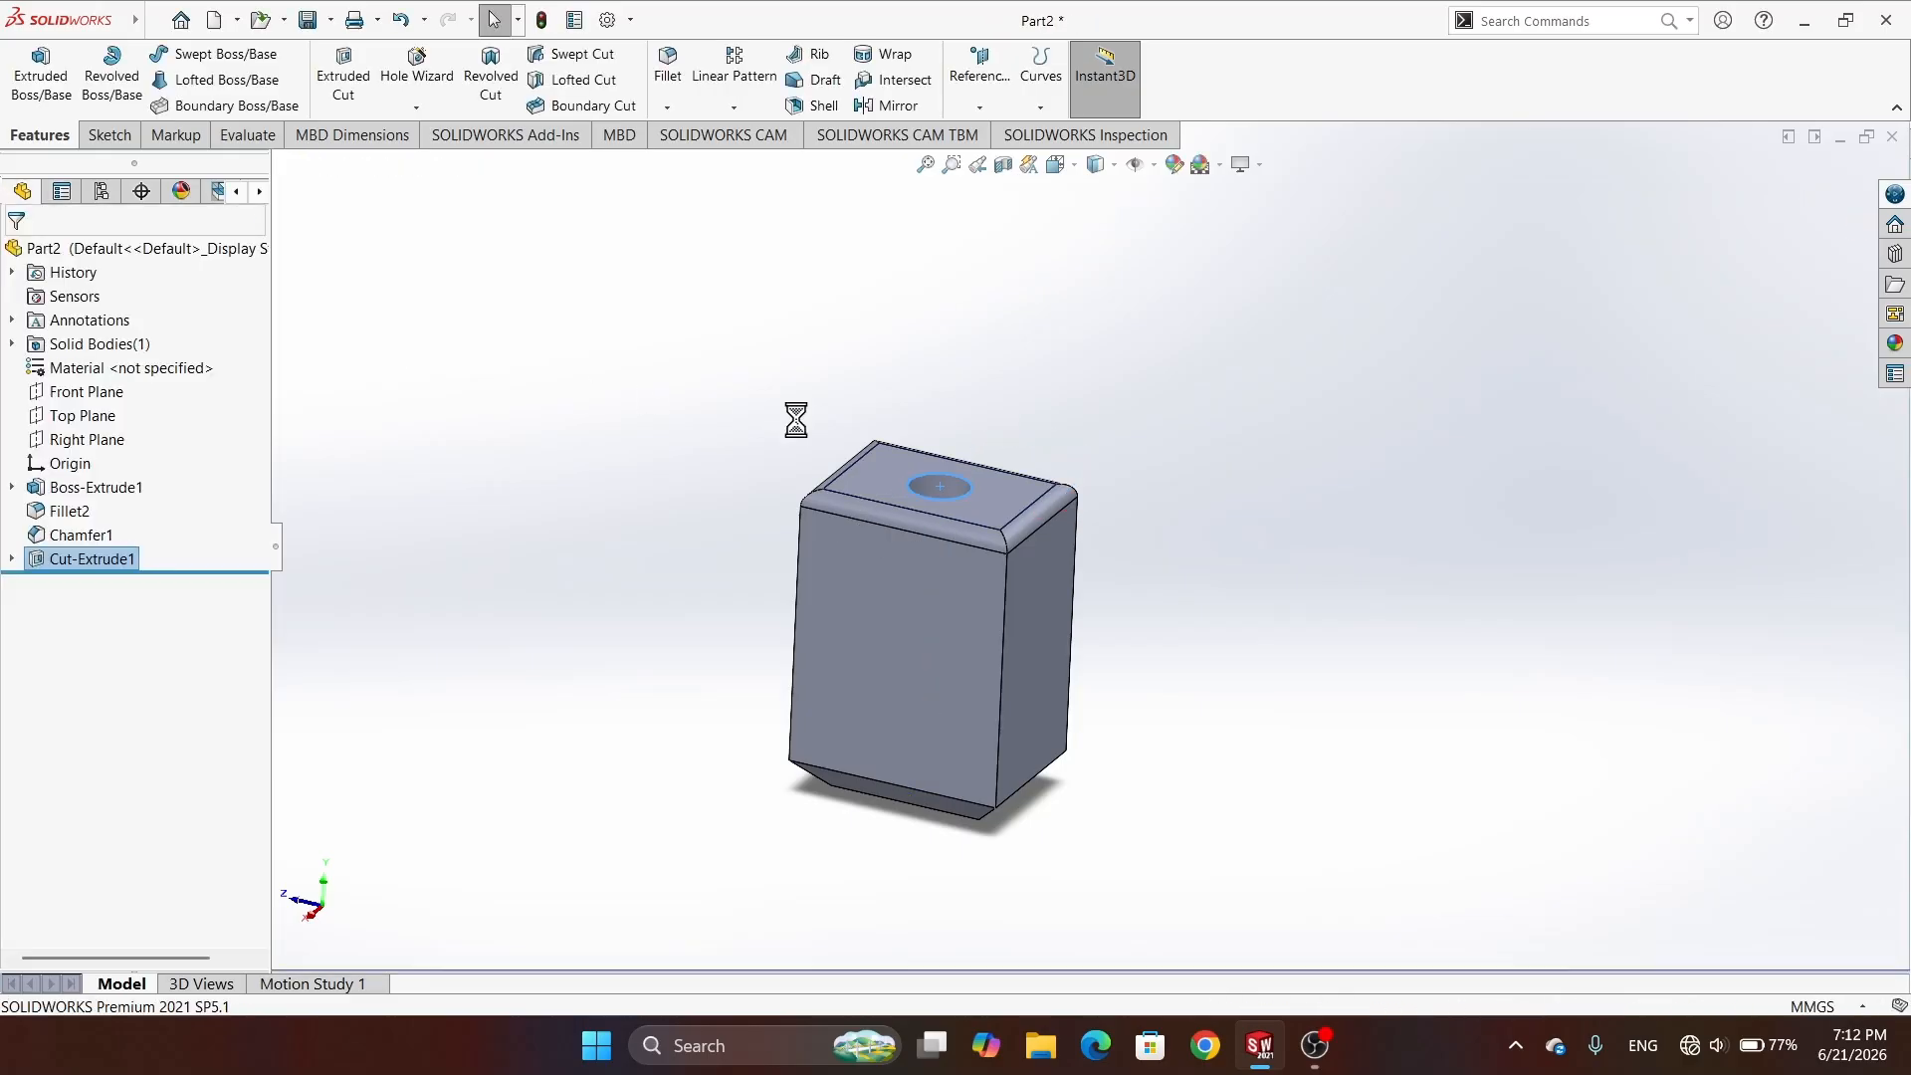
{"action": "middle_click_drag", "start_coordinate": [794, 415], "coordinate": [405, 648]}
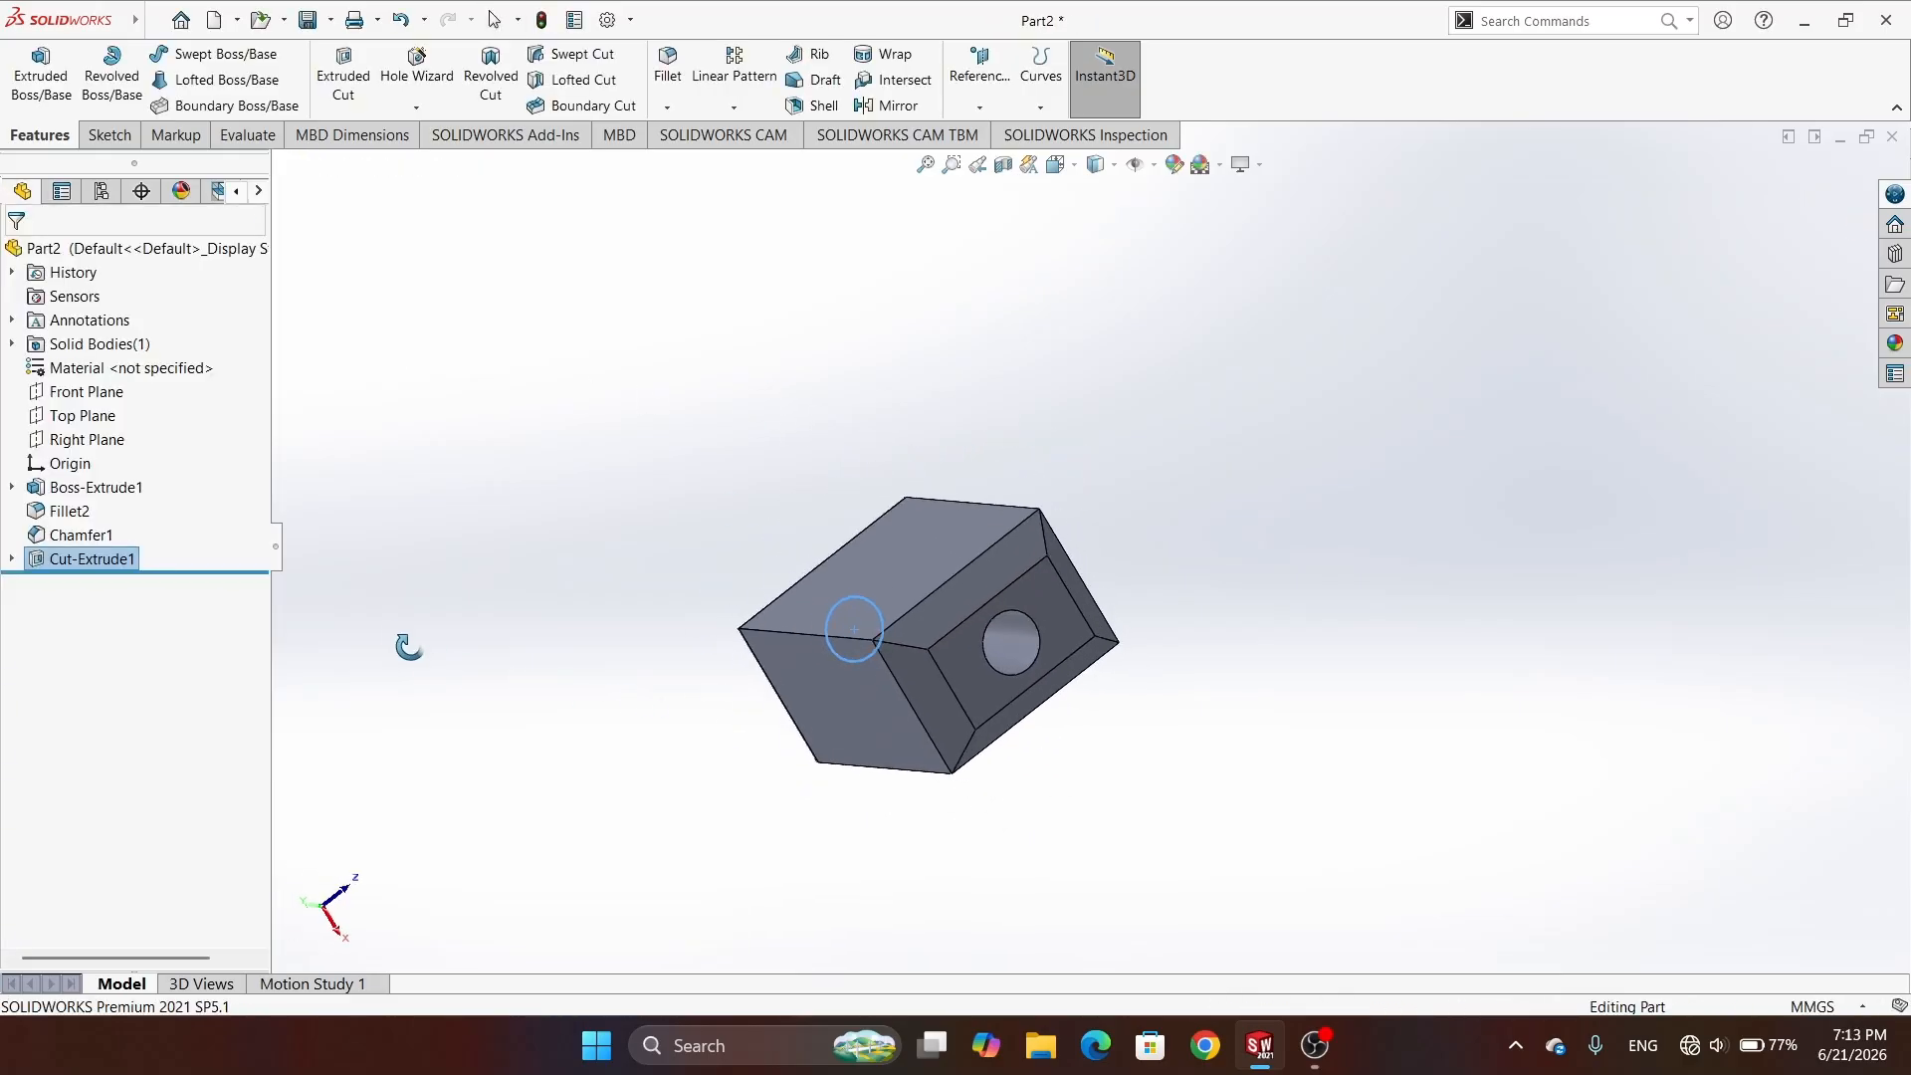
{"action": "middle_click_drag", "start_coordinate": [1144, 461], "coordinate": [797, 536]}
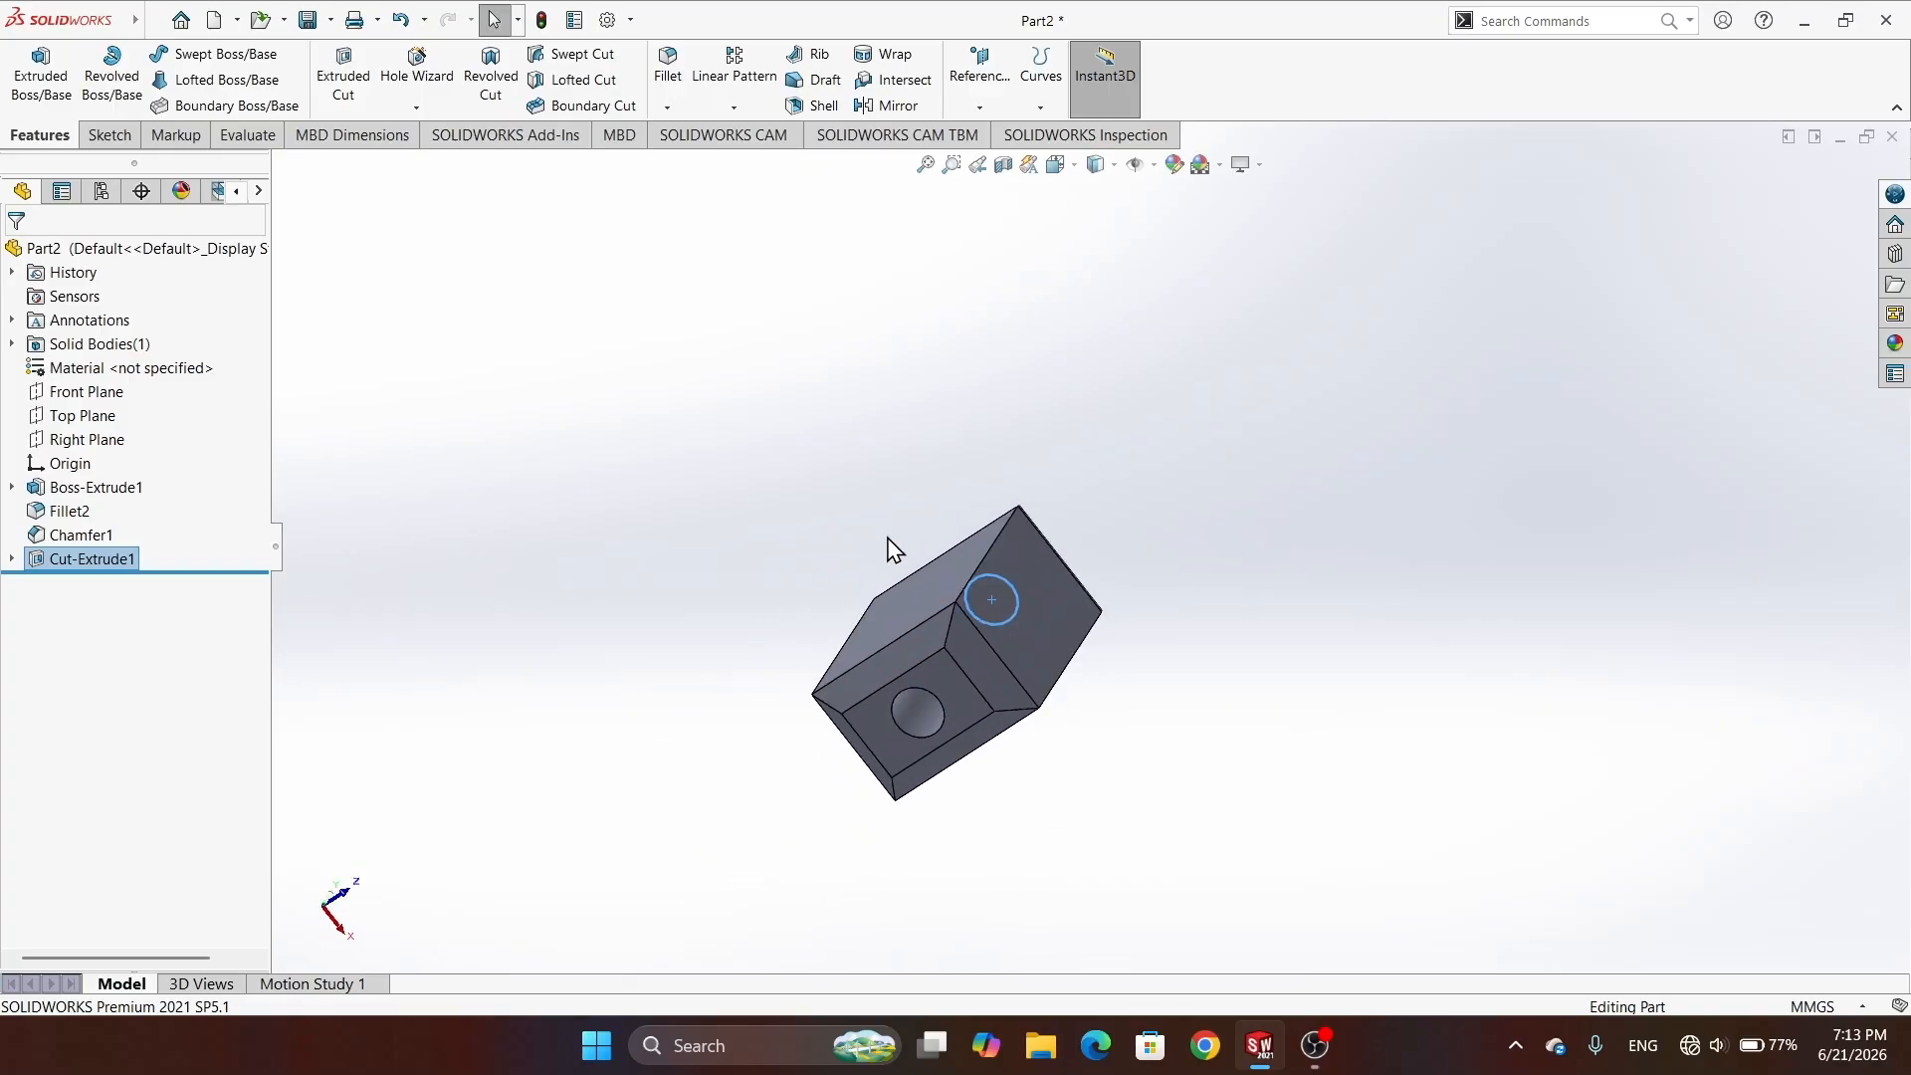